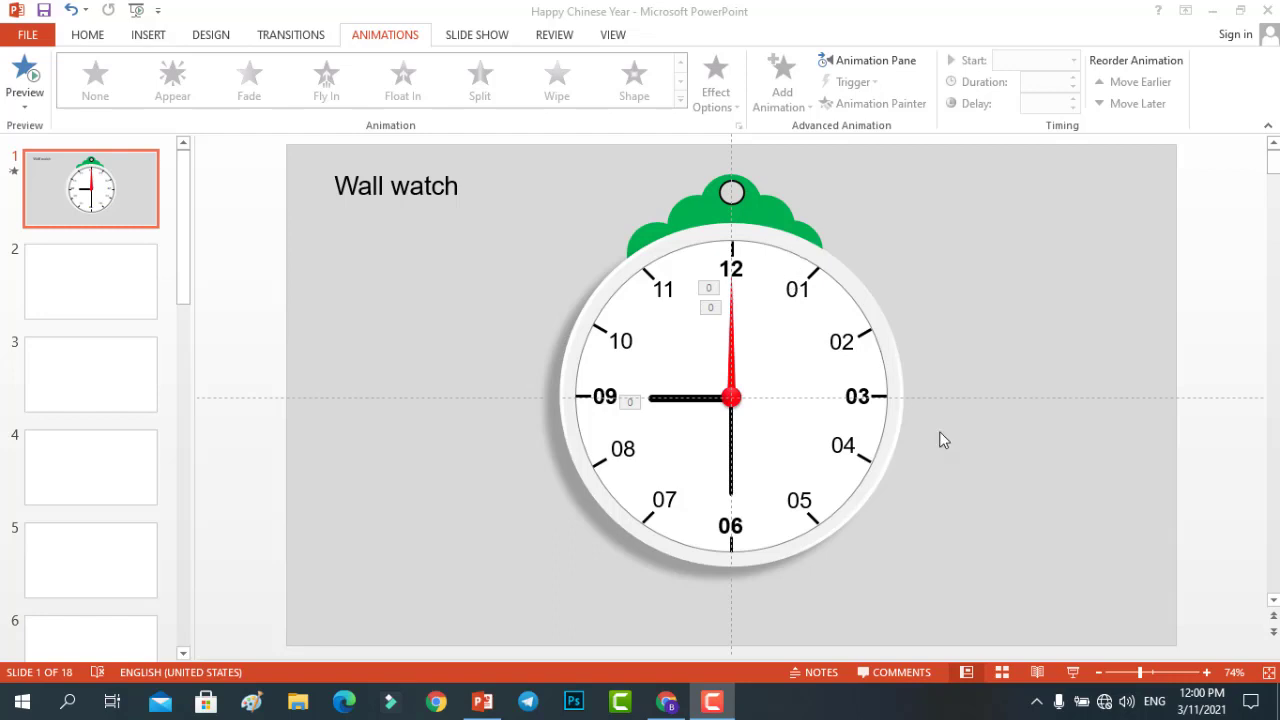
- Preview the Wall watch clock slide as a slide show, then return to blank slide 2
{"action": "left_click", "coordinate": [1073, 677]}
{"action": "left_click", "coordinate": [1072, 672]}
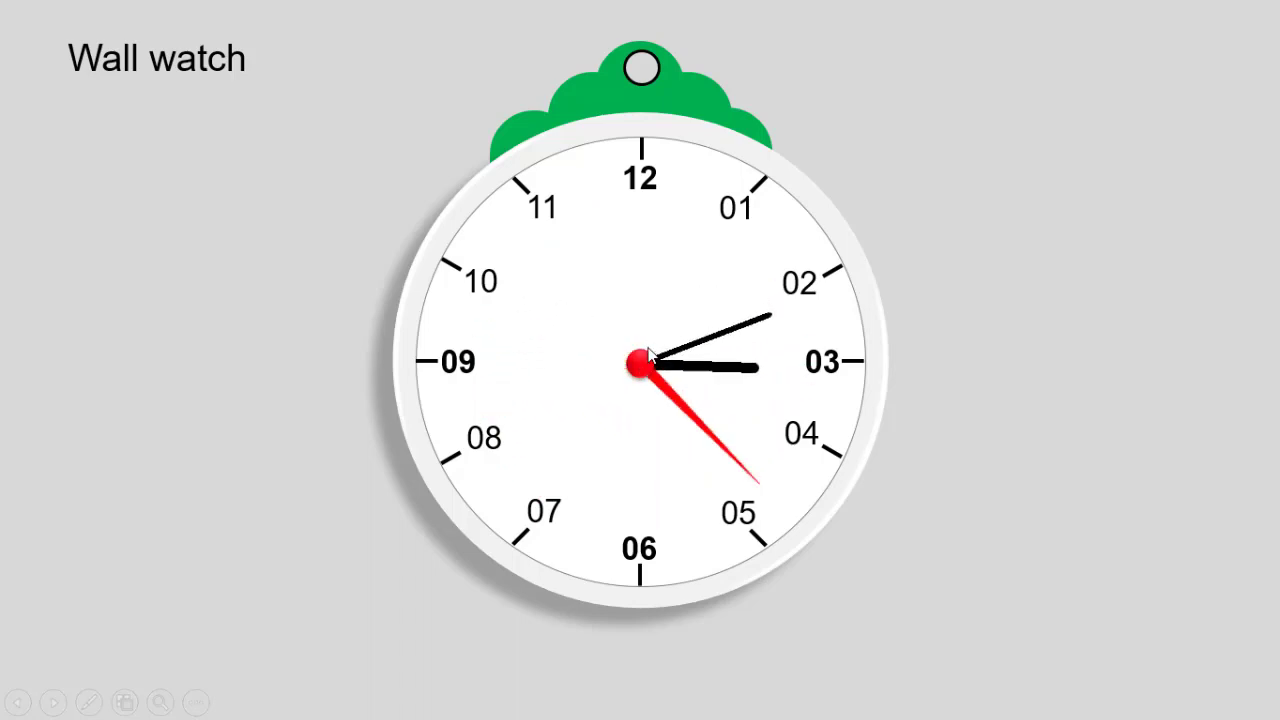
{"action": "key", "text": "Escape"}
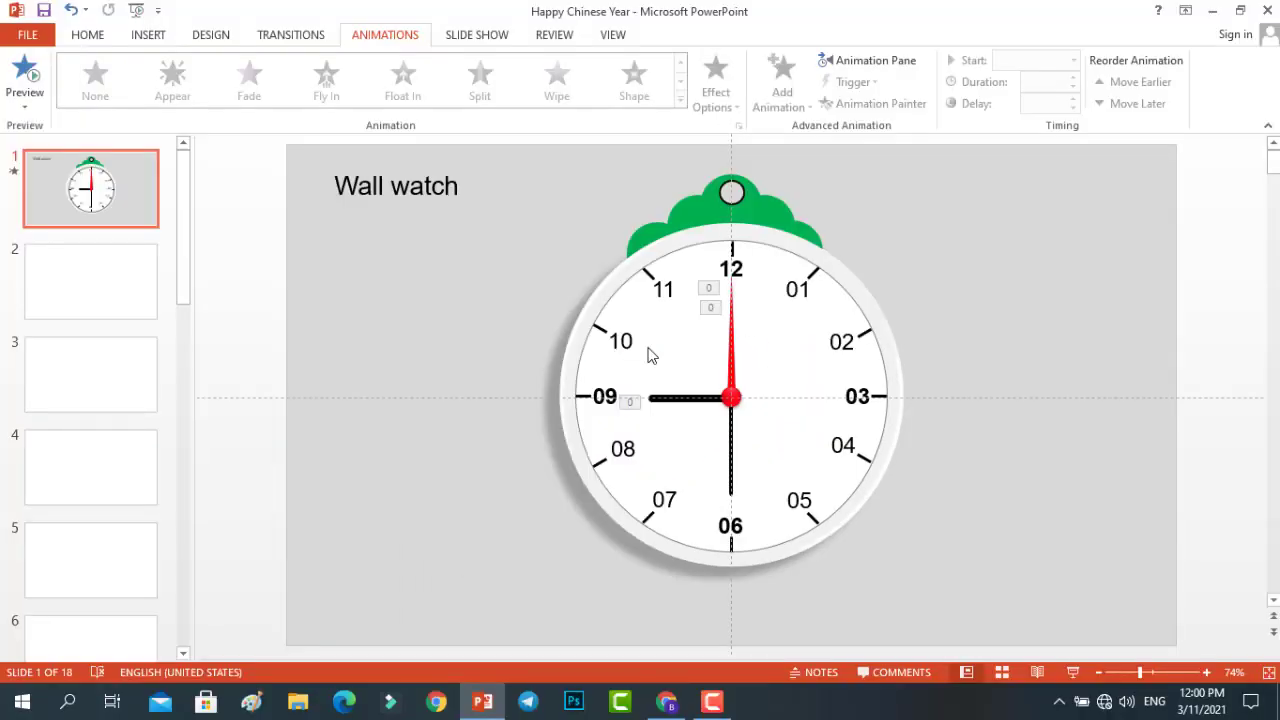
{"action": "left_click", "coordinate": [126, 286]}
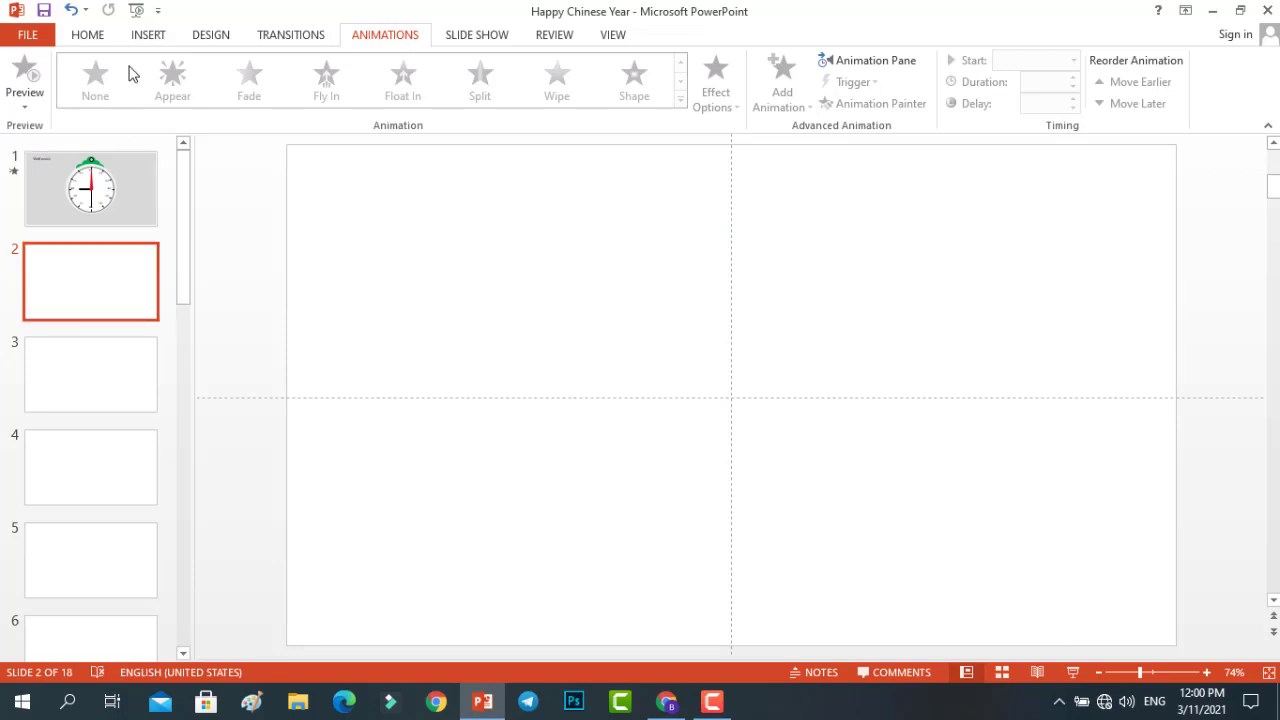
- Insert a new slide after slide 2, then go back to slide 2
{"action": "left_click", "coordinate": [94, 35]}
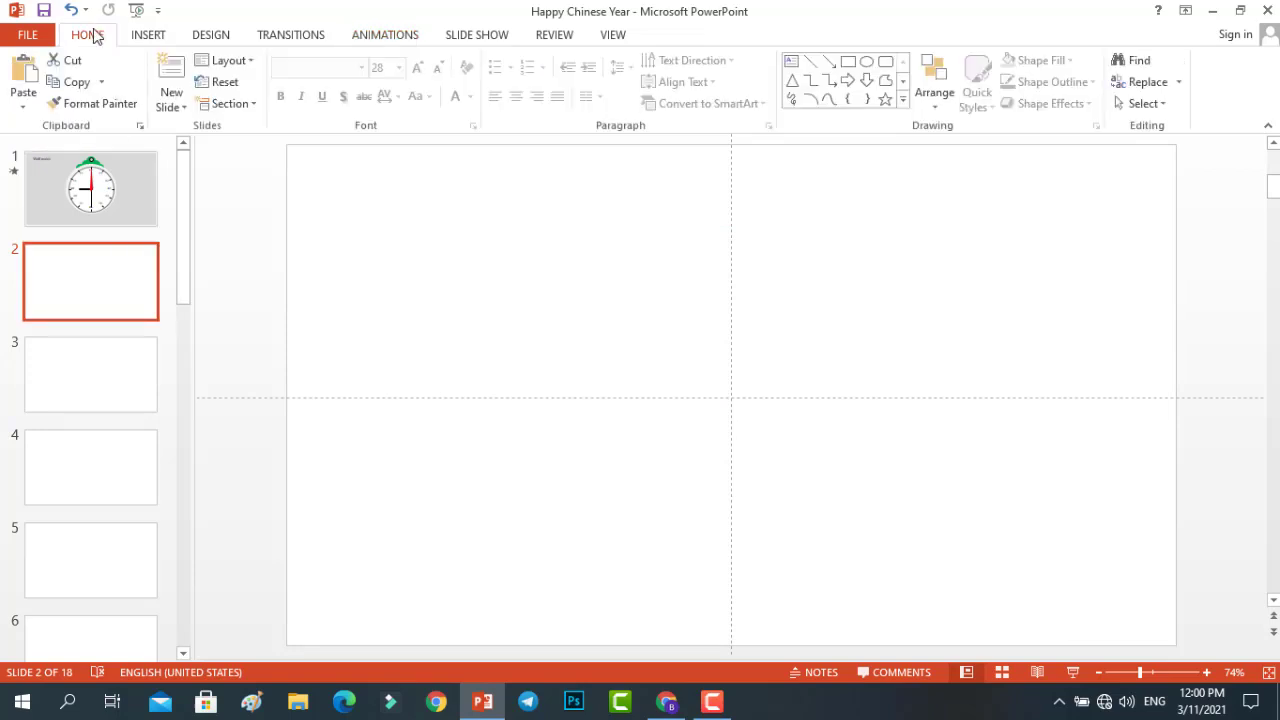
{"action": "left_click", "coordinate": [170, 75]}
{"action": "left_click", "coordinate": [467, 220]}
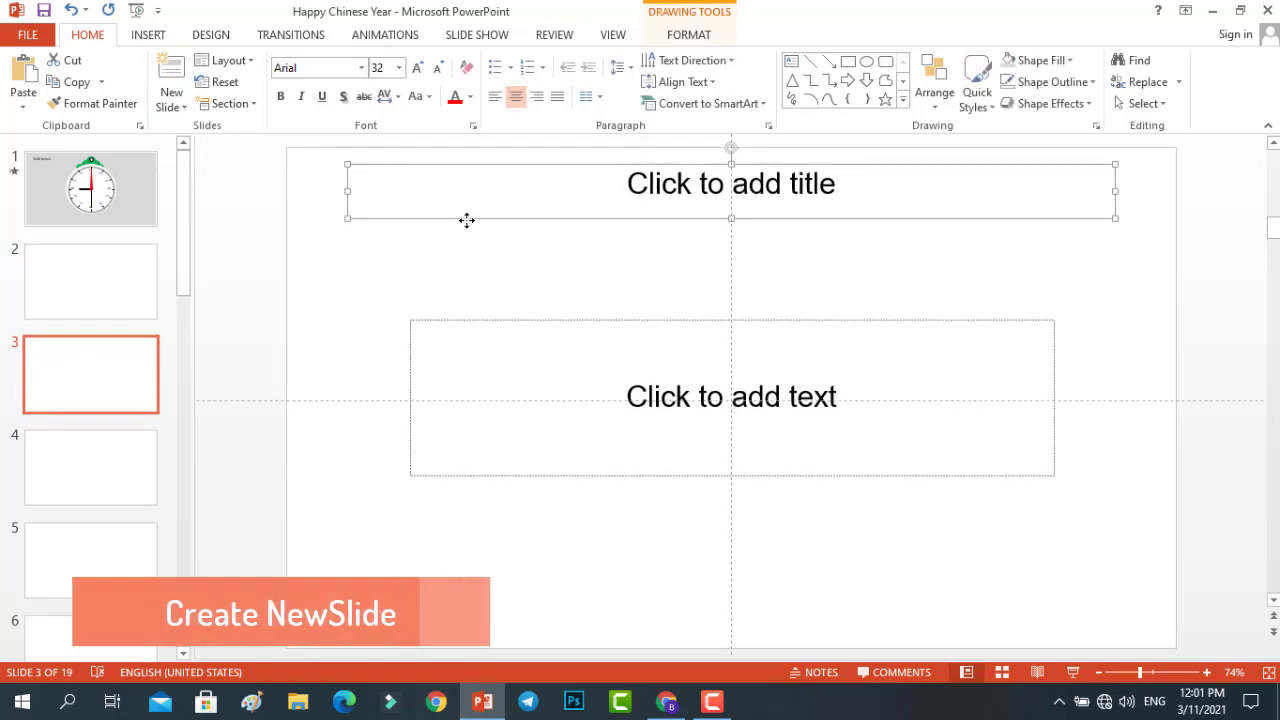
{"action": "left_click", "coordinate": [131, 277]}
{"action": "left_click", "coordinate": [143, 222]}
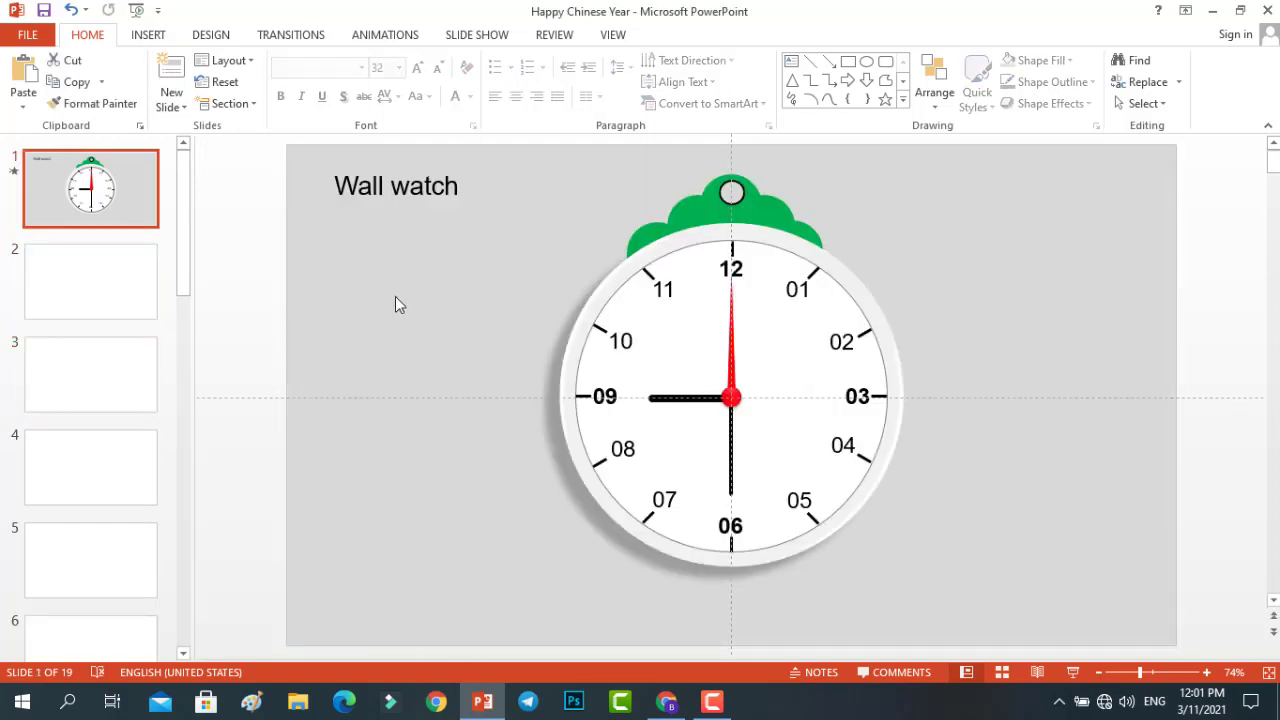
{"action": "left_click", "coordinate": [120, 280]}
- Give slide 2 a solid light grey background through Format Background
{"action": "right_click", "coordinate": [125, 271]}
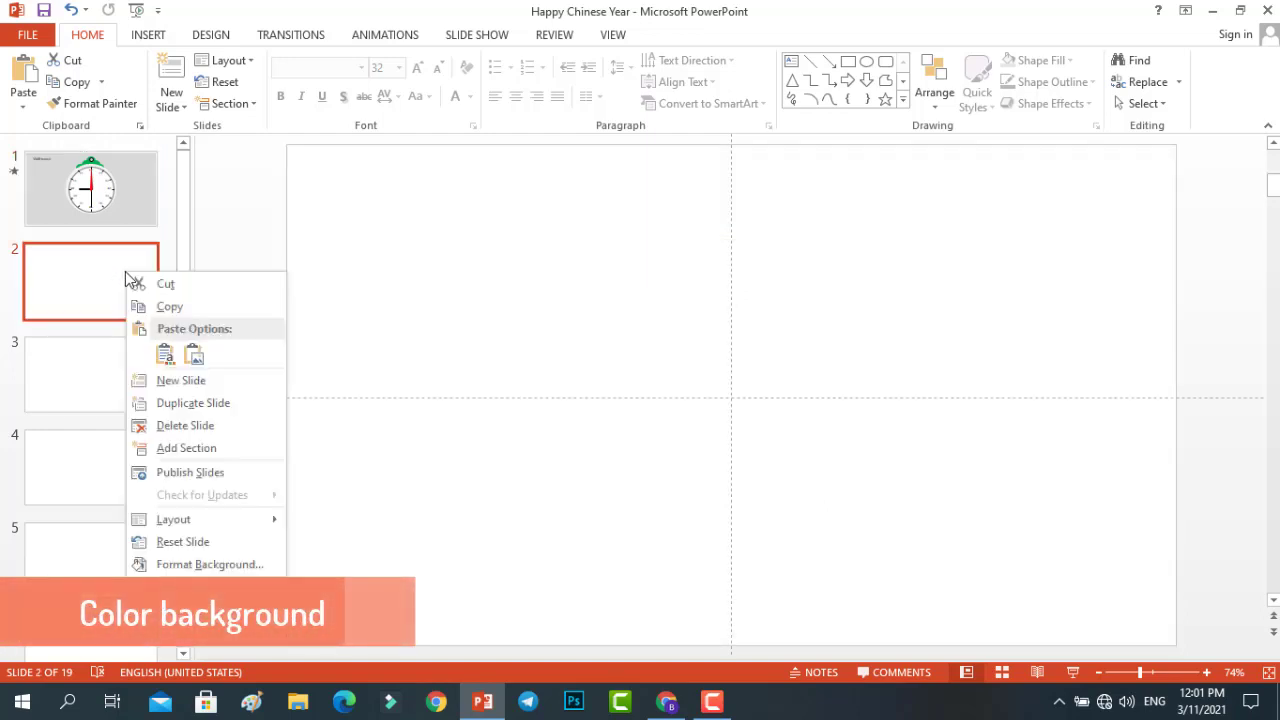
{"action": "left_click", "coordinate": [185, 566]}
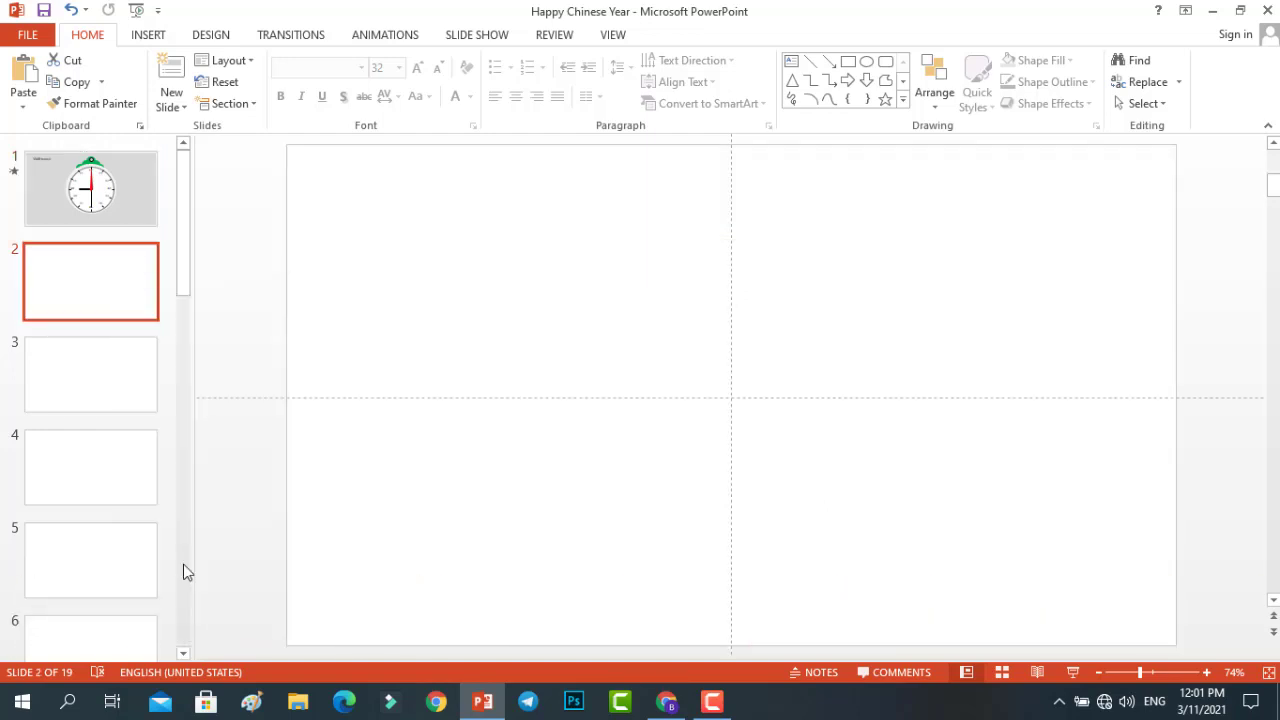
{"action": "left_click", "coordinate": [1240, 382]}
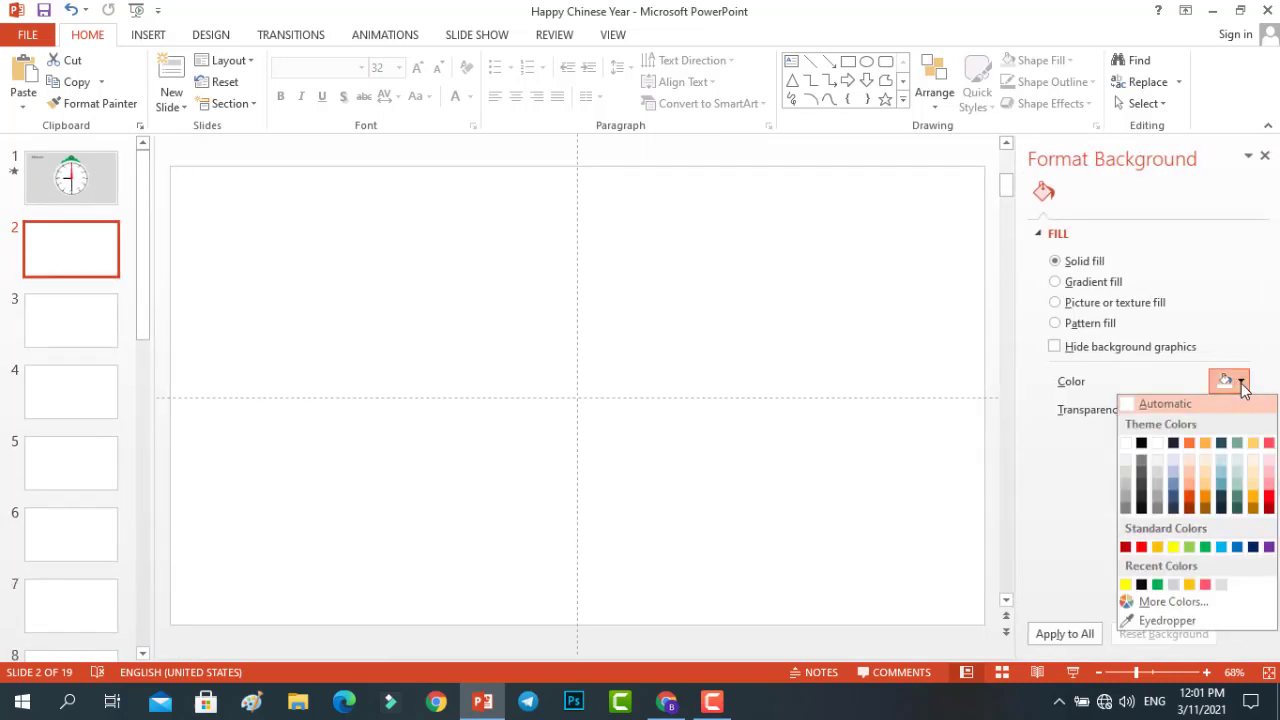
{"action": "left_click", "coordinate": [1130, 467]}
{"action": "left_click", "coordinate": [1265, 156]}
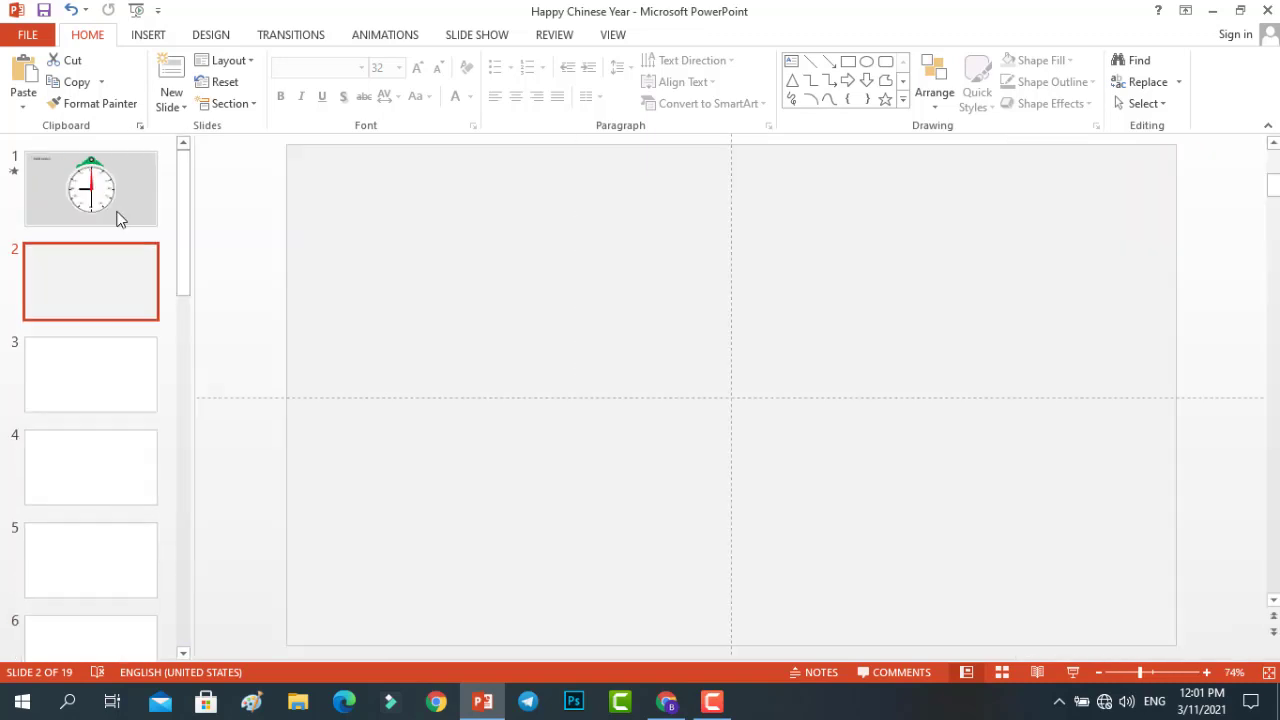
{"action": "left_click", "coordinate": [94, 185]}
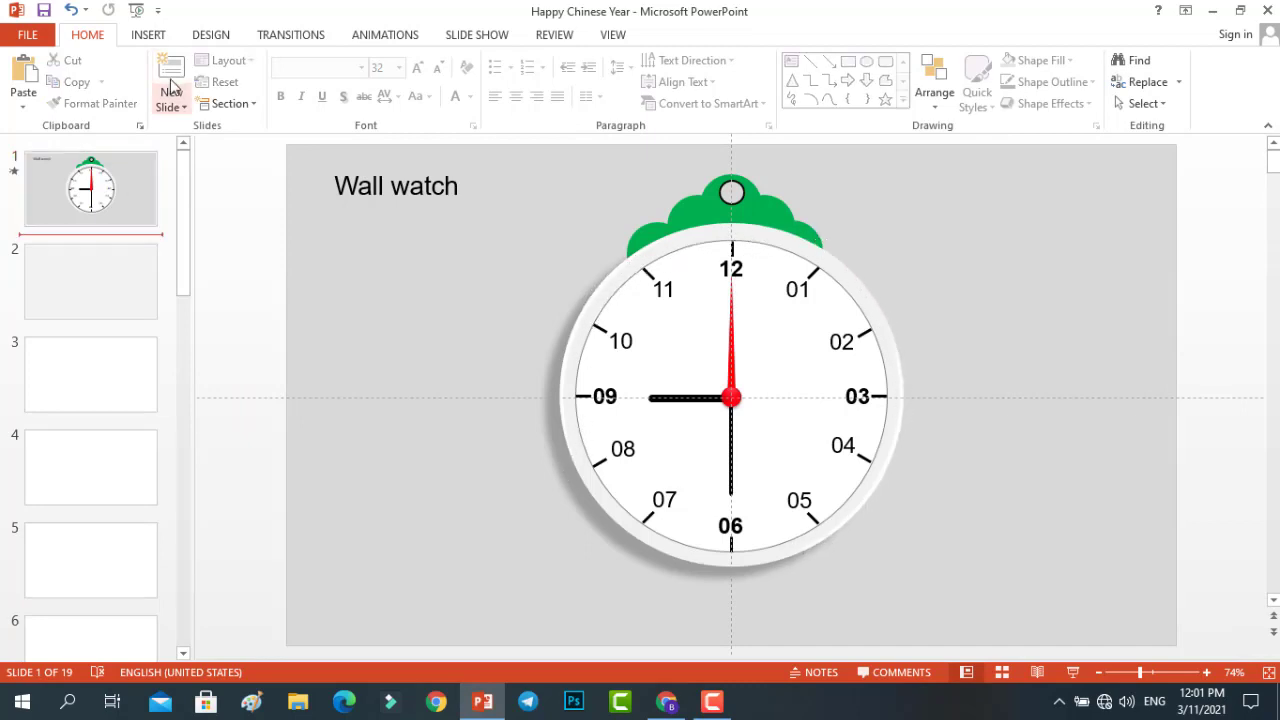
- Draw an orange circle on slide 2 and enlarge it to 4.79 inches across
{"action": "left_click", "coordinate": [90, 256]}
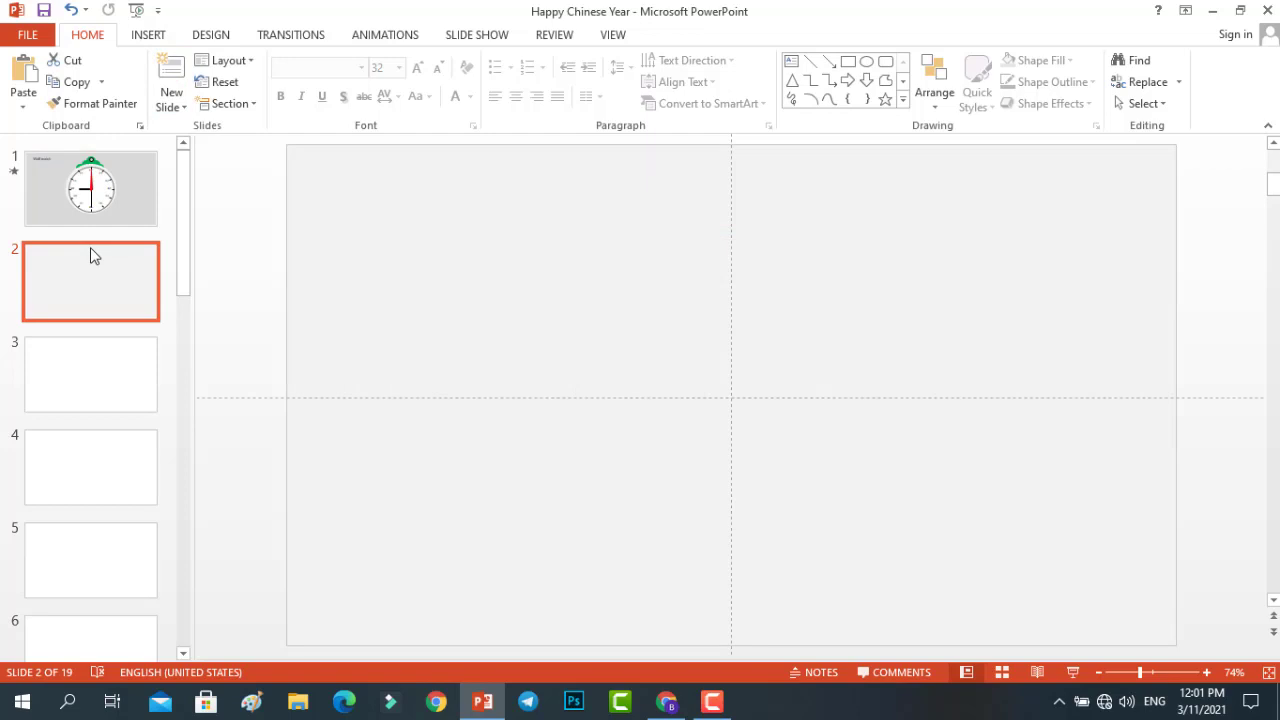
{"action": "left_click", "coordinate": [148, 35]}
{"action": "left_click", "coordinate": [320, 105]}
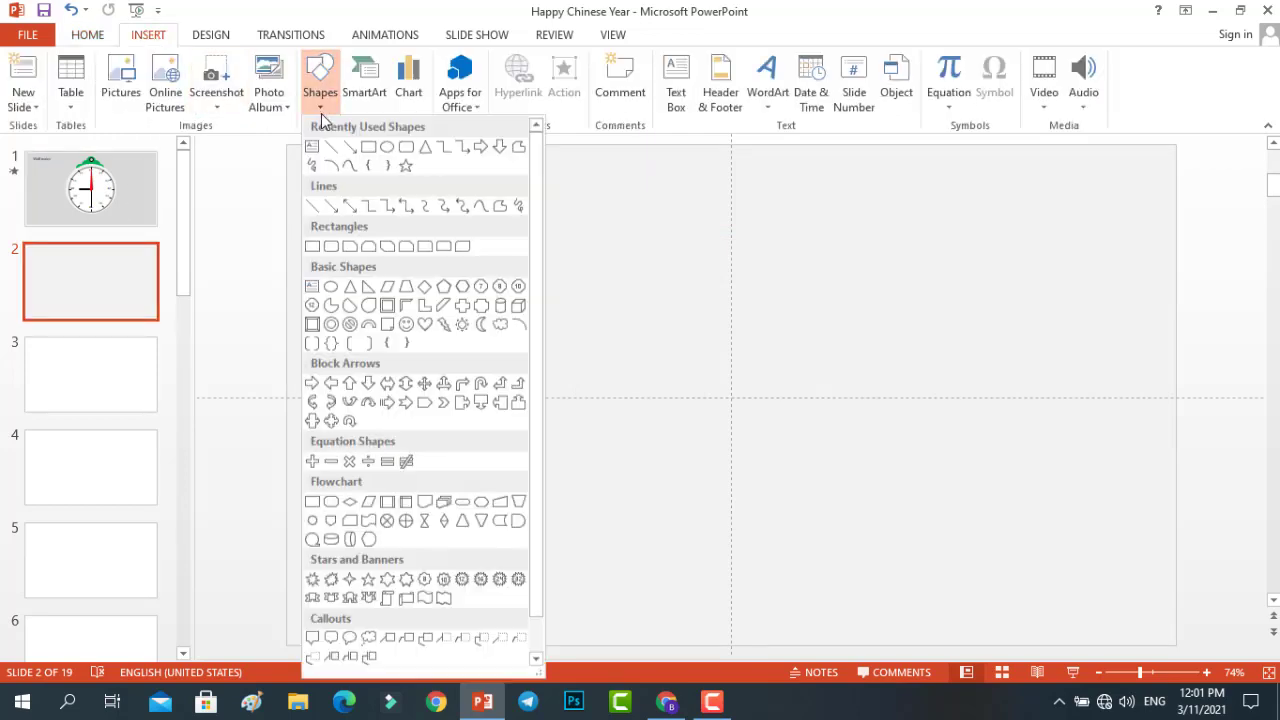
{"action": "left_click", "coordinate": [388, 148]}
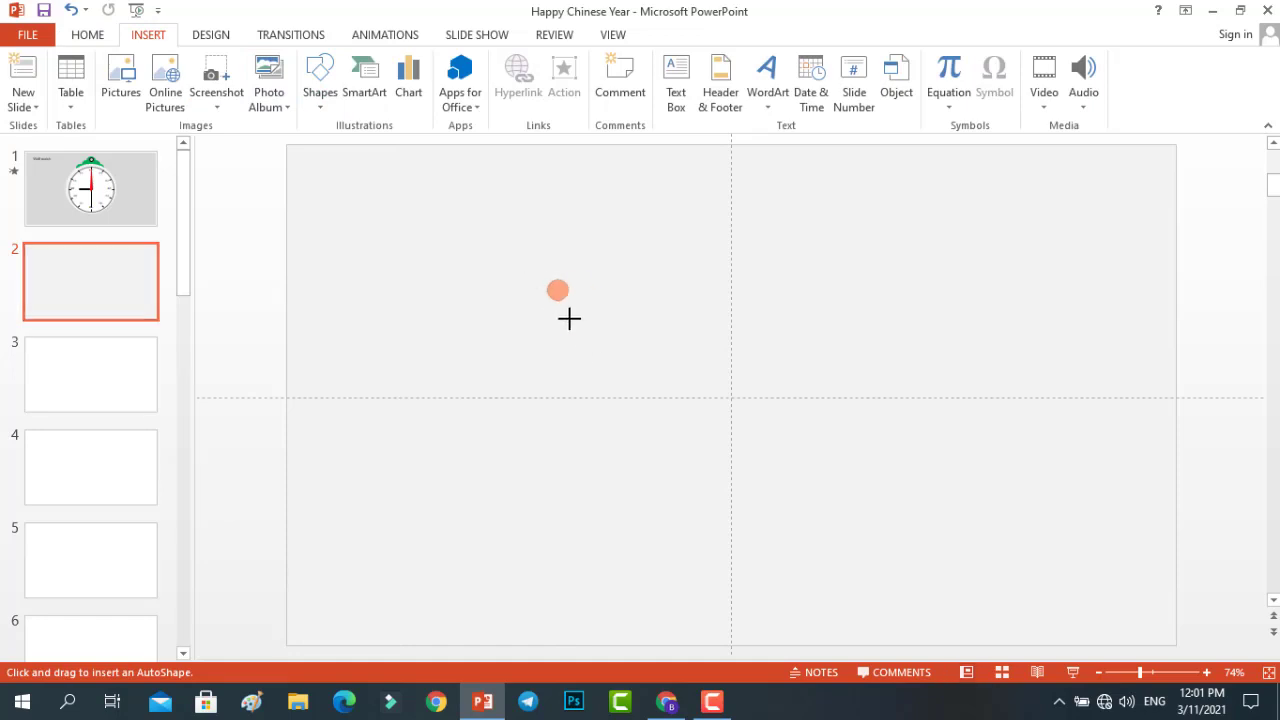
{"action": "left_click_drag", "start_coordinate": [547, 279], "coordinate": [844, 576]}
{"action": "left_click_drag", "start_coordinate": [765, 517], "coordinate": [800, 486]}
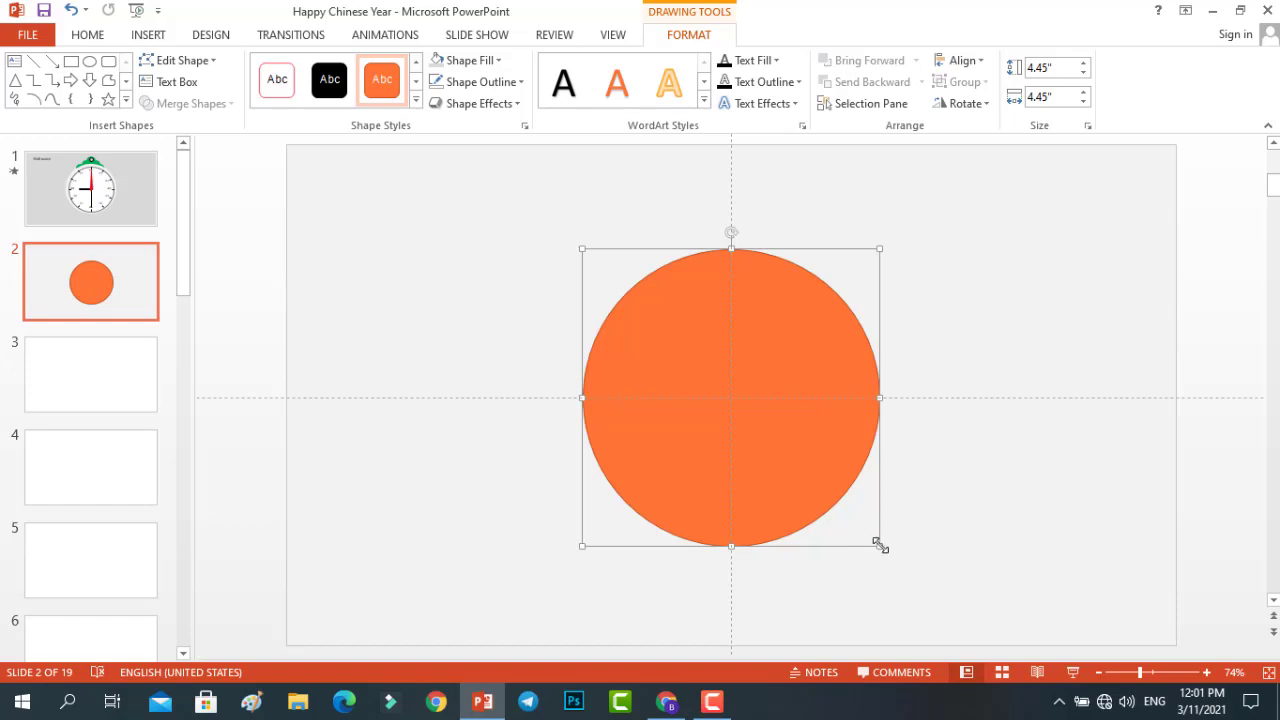
{"action": "left_click_drag", "start_coordinate": [880, 545], "coordinate": [901, 567]}
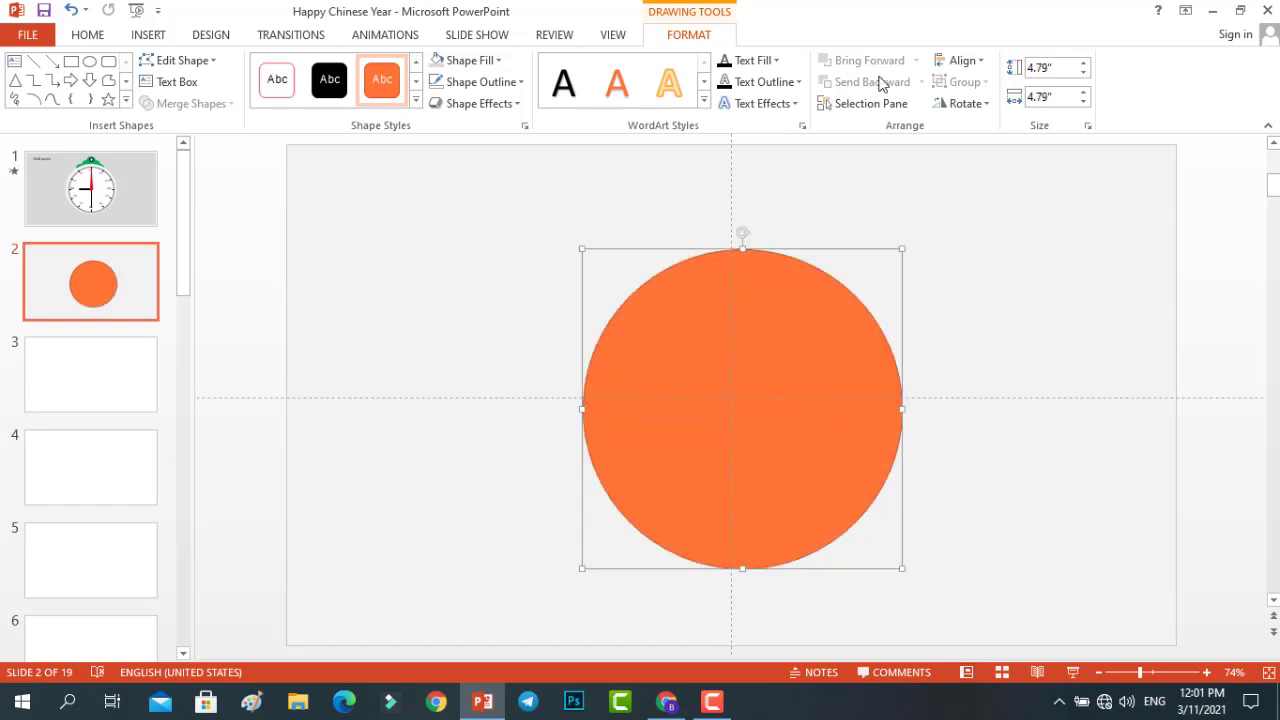
- Centre the circle both vertically and horizontally on the slide
{"action": "left_click", "coordinate": [983, 62]}
{"action": "left_click", "coordinate": [1008, 175]}
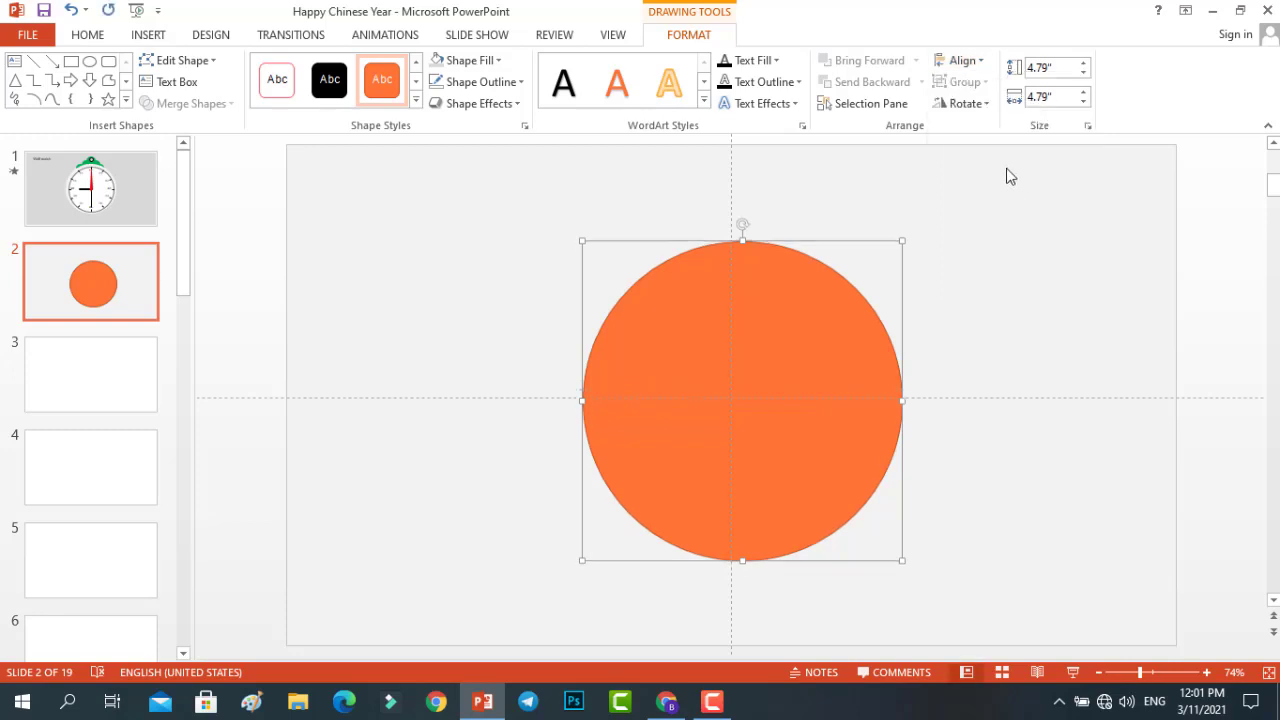
{"action": "left_click", "coordinate": [975, 62]}
{"action": "left_click", "coordinate": [997, 110]}
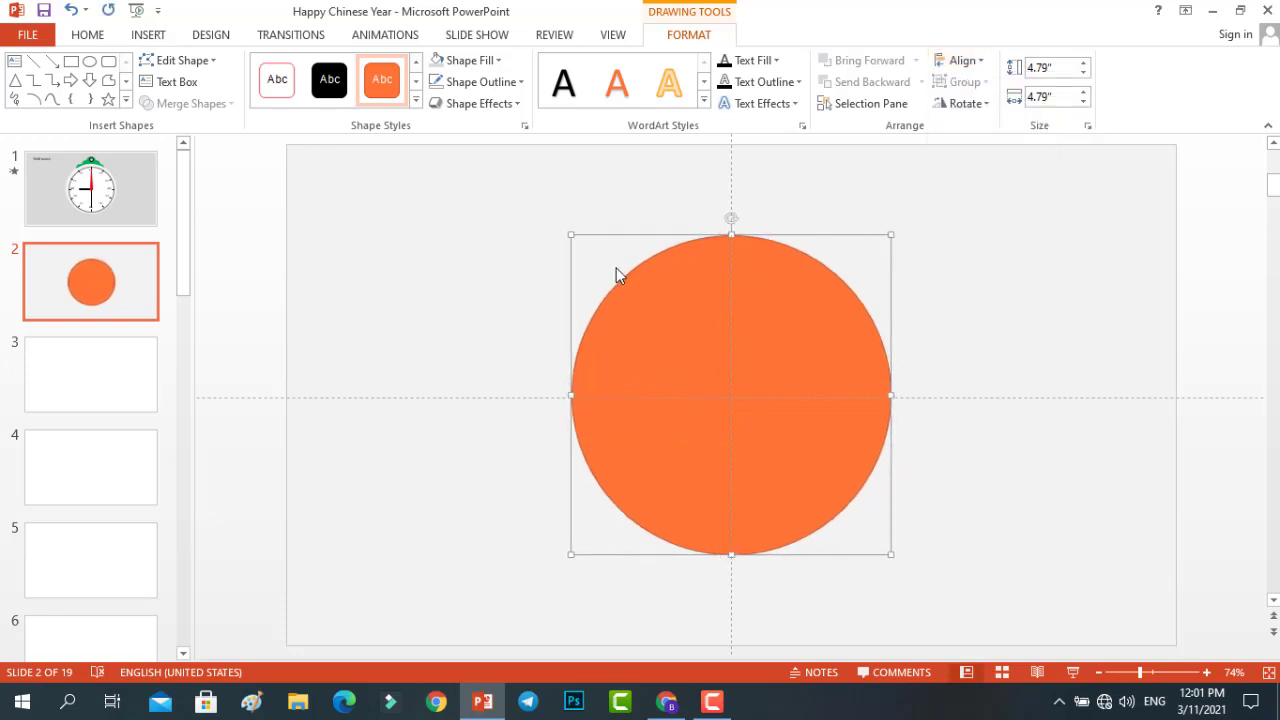
- Duplicate the circle, try resizing and layering it, then set the copy left of the original
{"action": "left_click_drag", "start_coordinate": [672, 302], "coordinate": [493, 368], "text": "ctrl"}
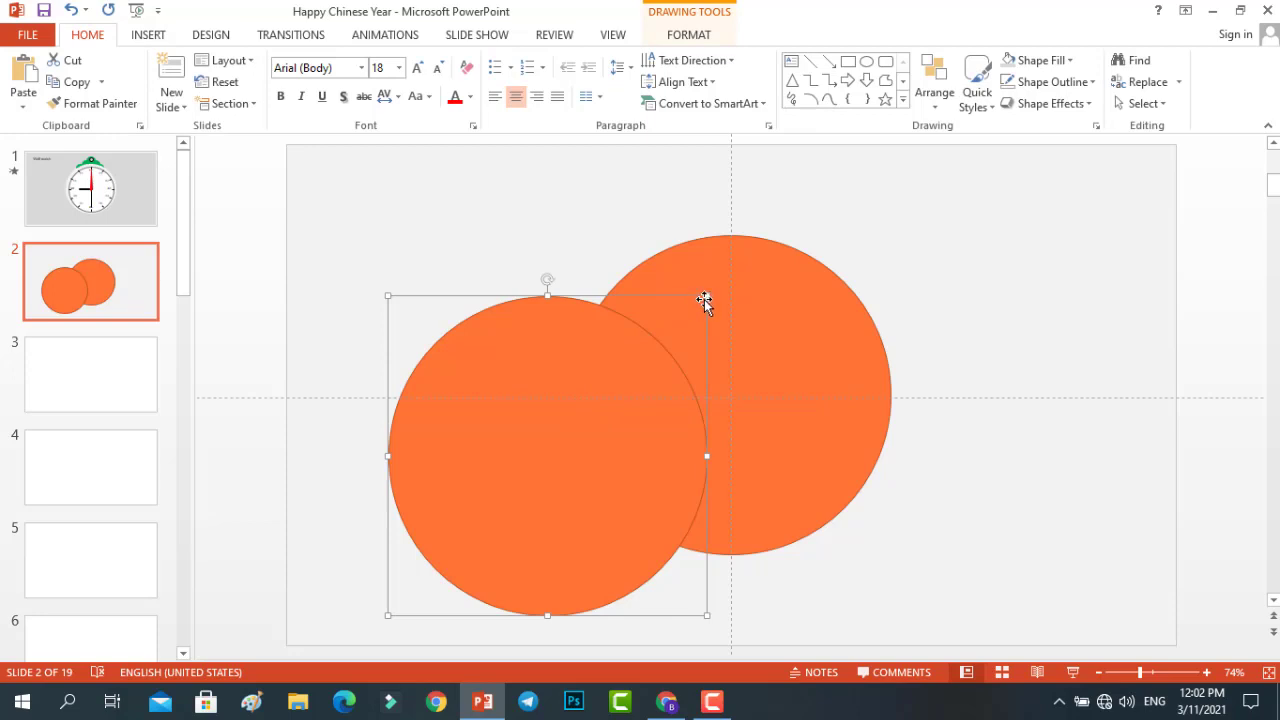
{"action": "left_click_drag", "start_coordinate": [706, 296], "coordinate": [780, 242]}
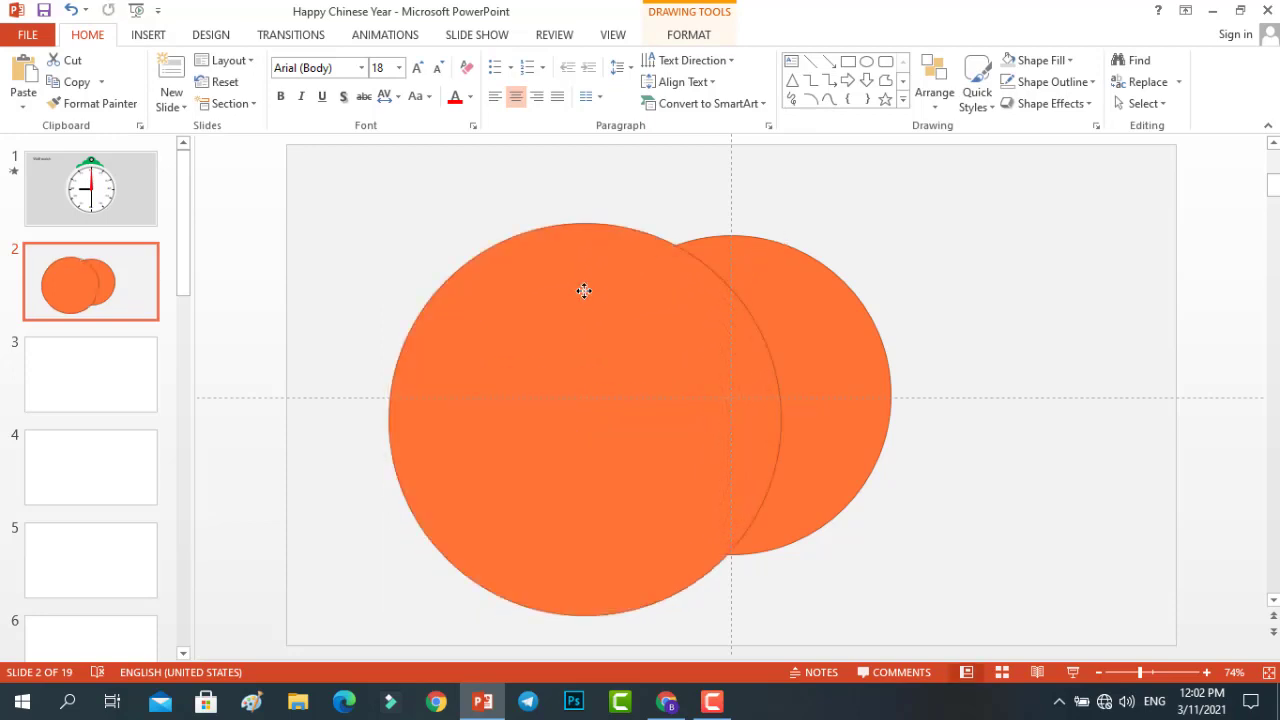
{"action": "left_click", "coordinate": [930, 108]}
{"action": "left_click", "coordinate": [968, 172]}
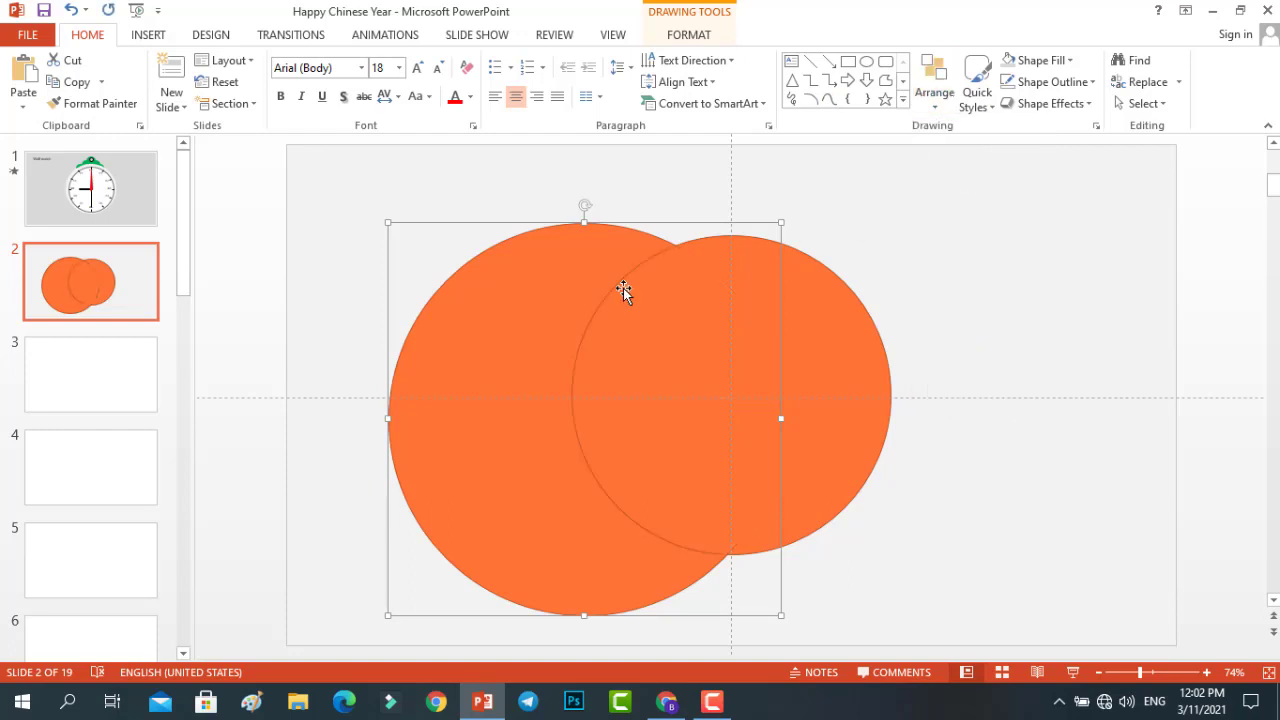
{"action": "left_click_drag", "start_coordinate": [623, 288], "coordinate": [705, 351]}
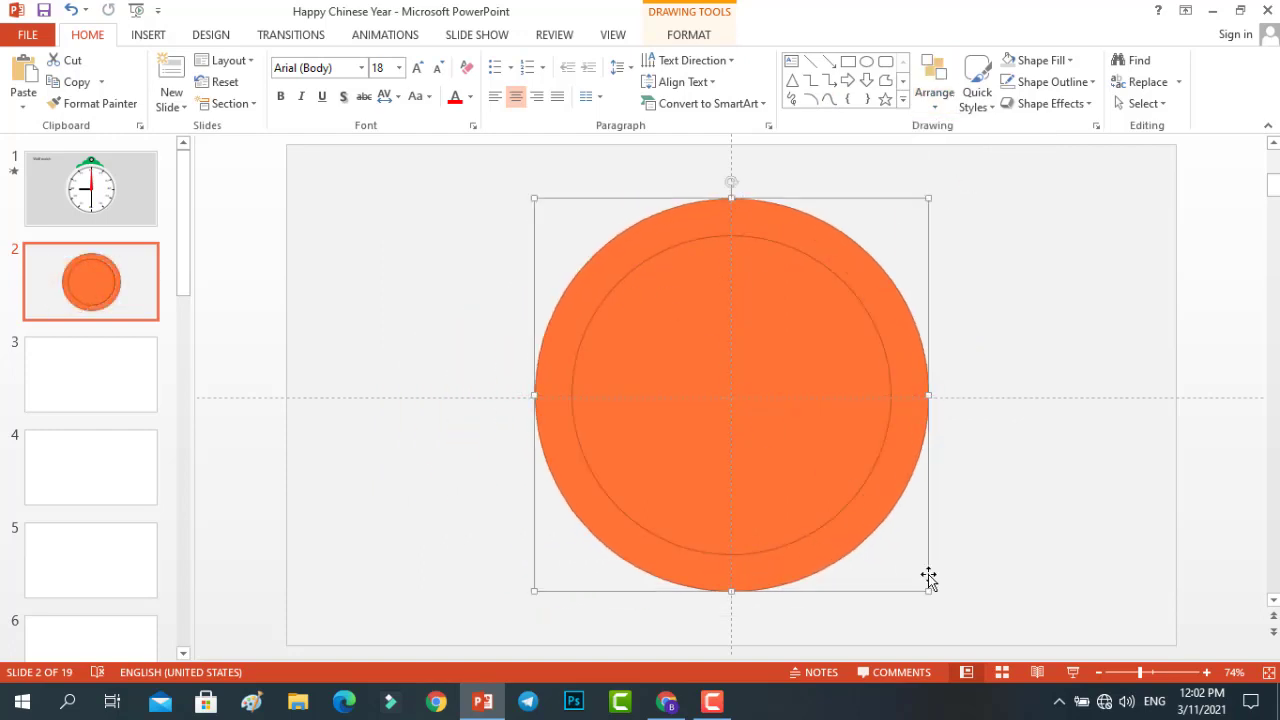
{"action": "left_click_drag", "start_coordinate": [928, 592], "coordinate": [903, 567]}
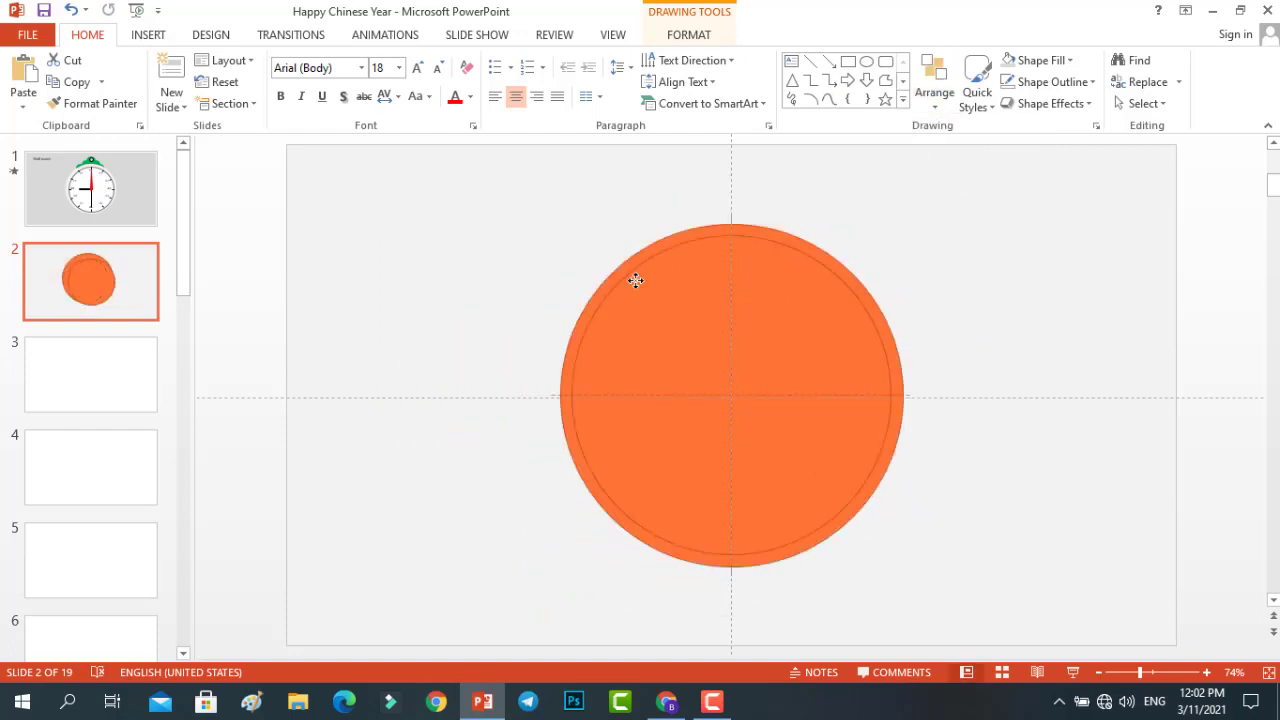
{"action": "left_click_drag", "start_coordinate": [634, 277], "coordinate": [363, 303]}
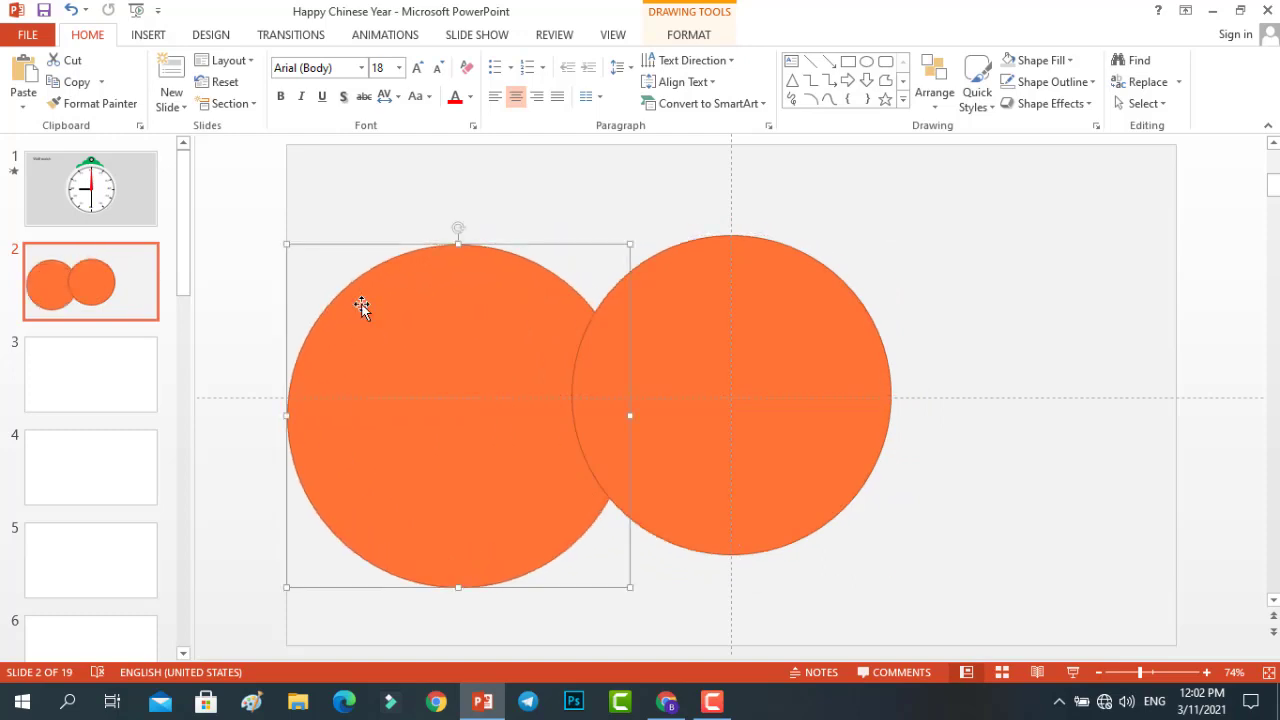
- Paste the orange circle onto blank slide 3 and centre it
{"action": "left_click", "coordinate": [60, 372]}
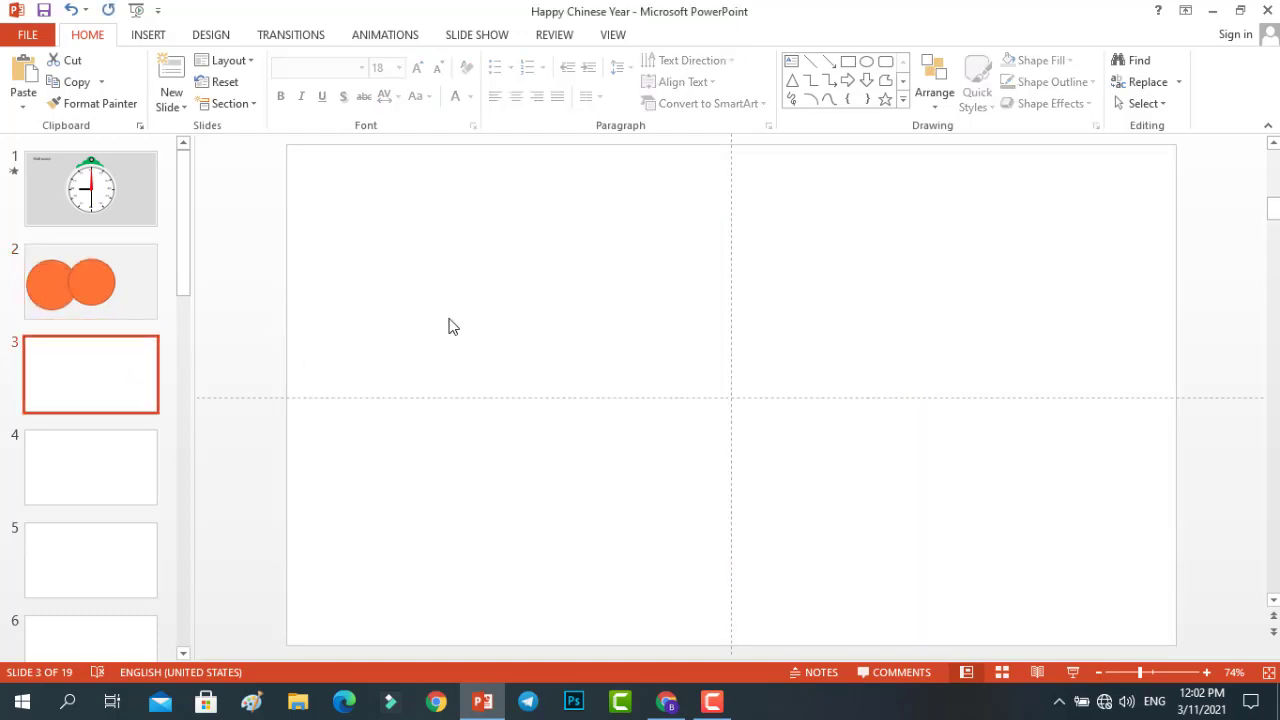
{"action": "key", "text": "ctrl+v"}
{"action": "left_click_drag", "start_coordinate": [597, 340], "coordinate": [820, 340]}
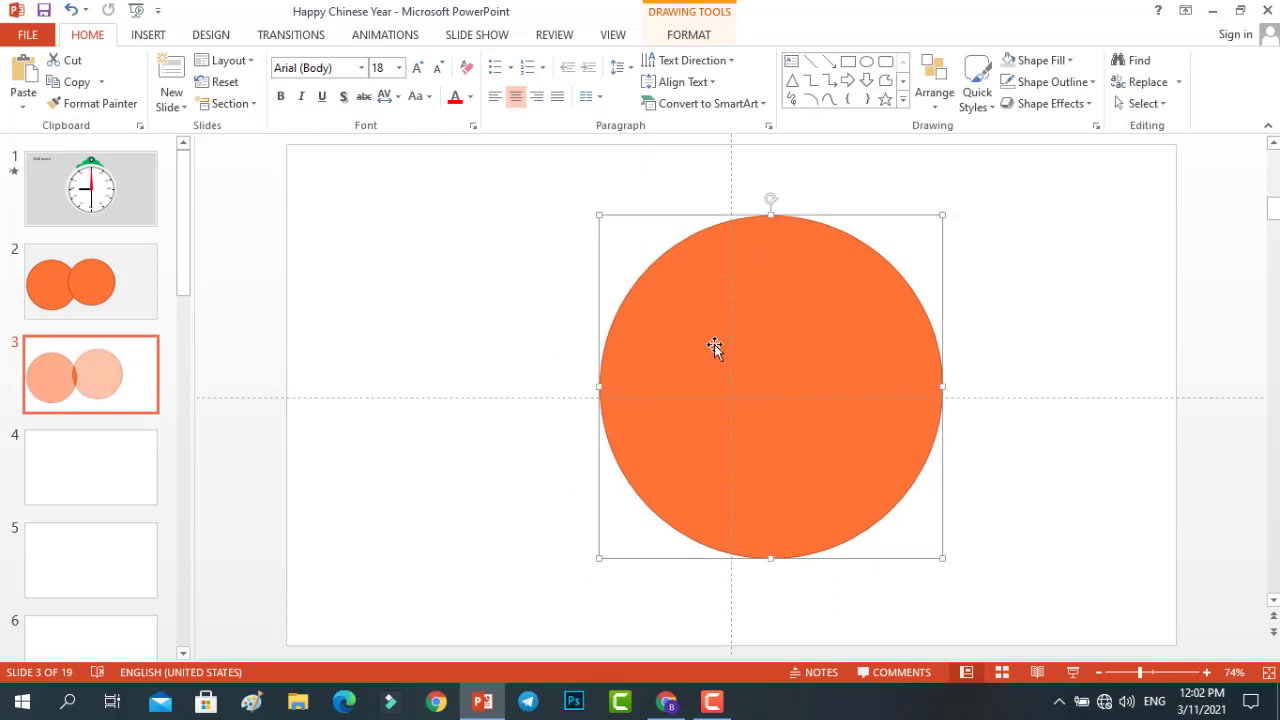
{"action": "key", "text": "Up"}
- Move the circle slide below slide 4, then return to slide 2
{"action": "left_click", "coordinate": [423, 346]}
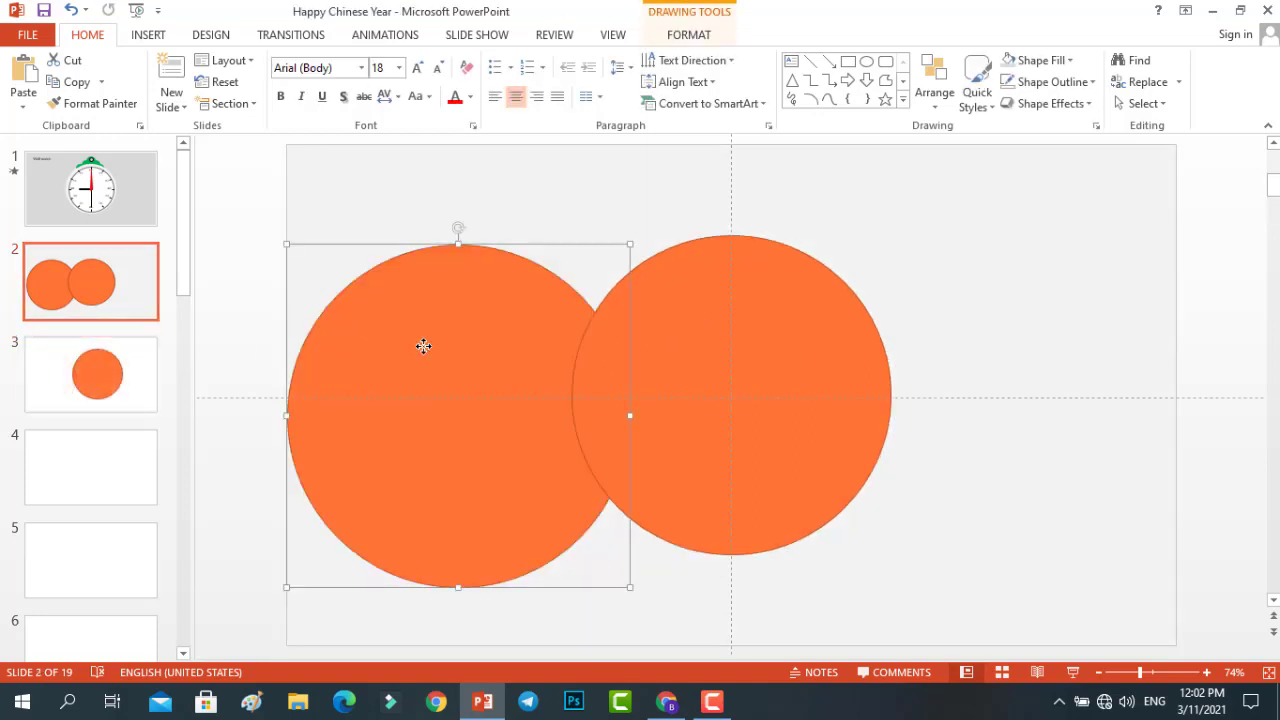
{"action": "left_click", "coordinate": [670, 328]}
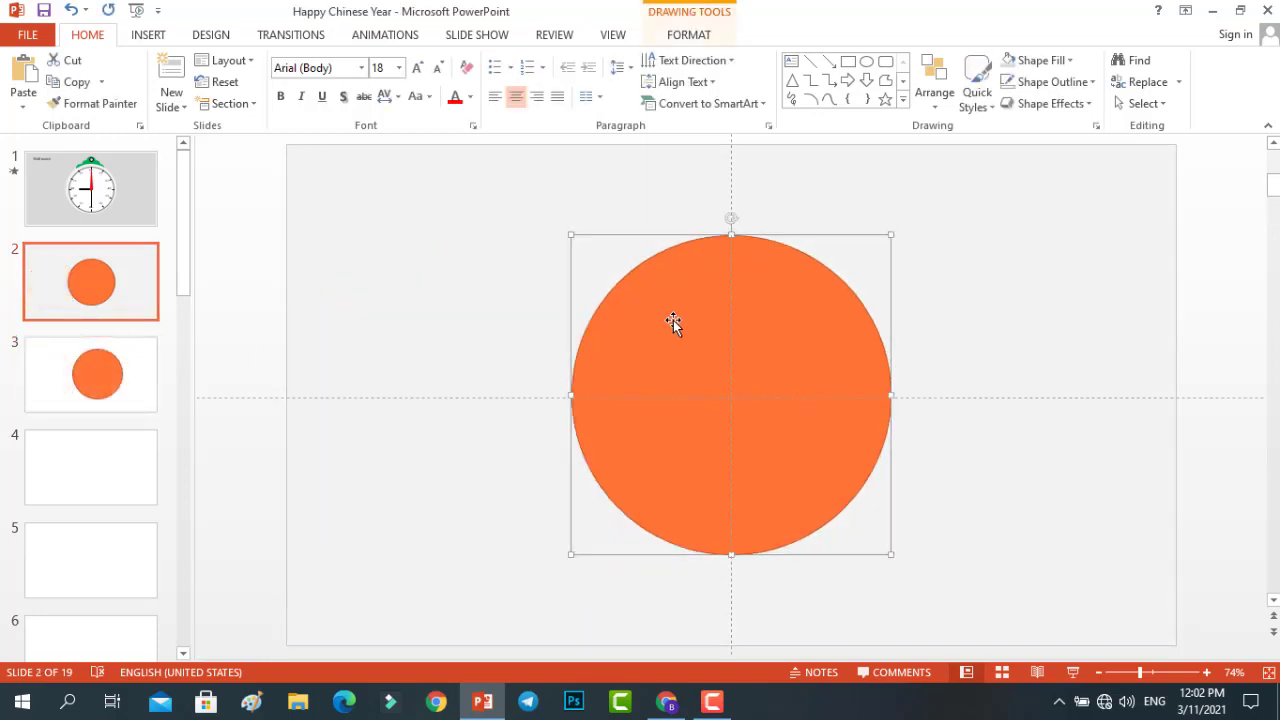
{"action": "scroll", "coordinate": [675, 316], "scroll_direction": "up", "scroll_amount": 1}
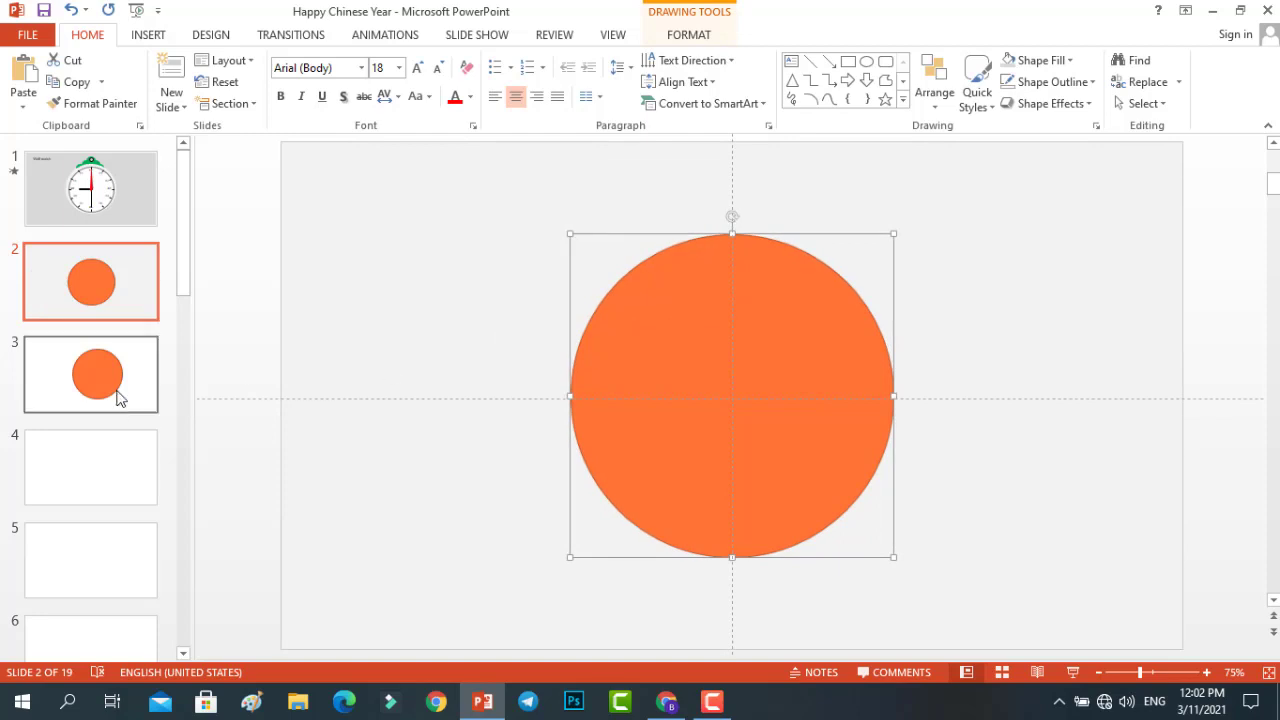
{"action": "left_click_drag", "start_coordinate": [105, 405], "coordinate": [100, 458]}
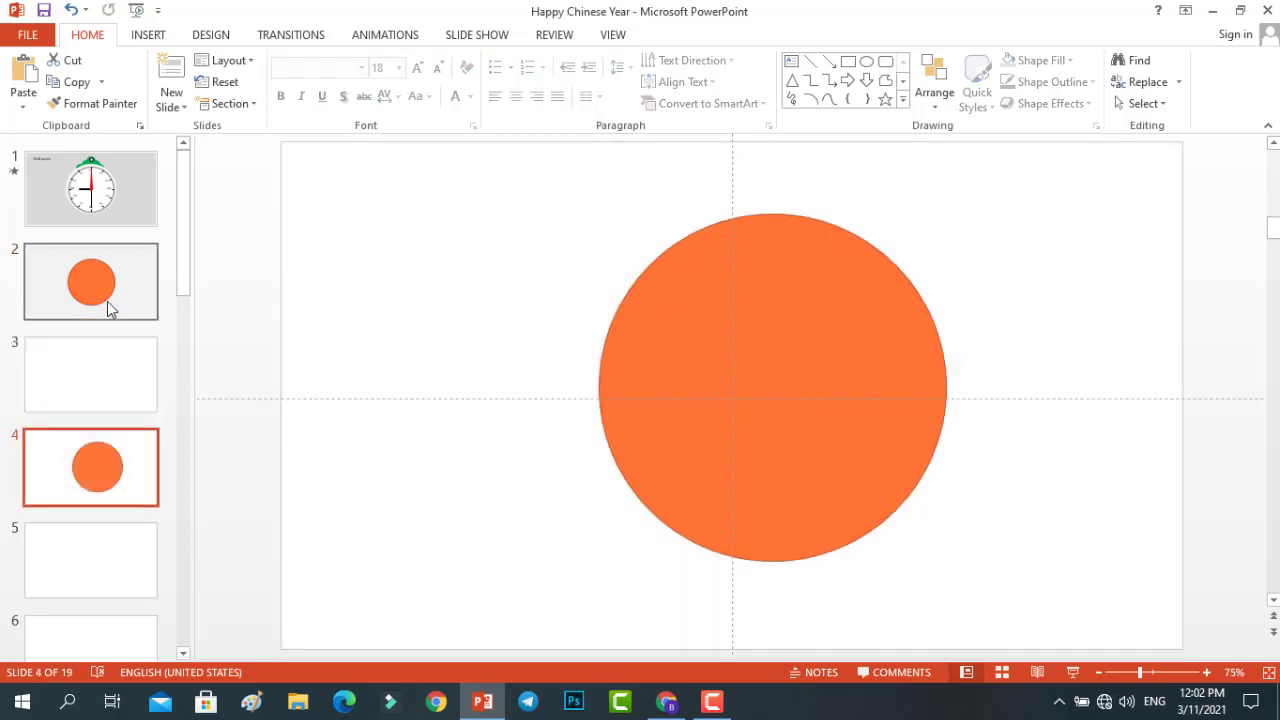
{"action": "left_click", "coordinate": [106, 302]}
- Fill slide 2's circle with white and give it a dark outline
{"action": "left_click", "coordinate": [722, 341]}
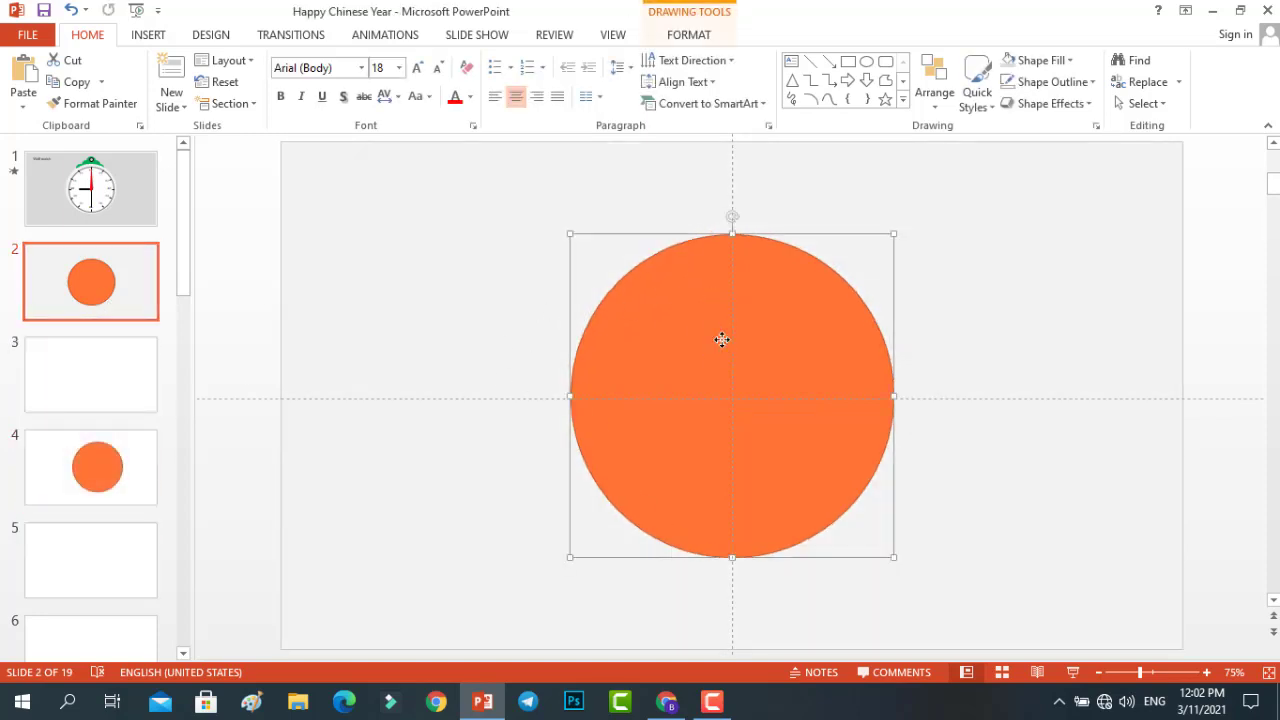
{"action": "left_click", "coordinate": [678, 38]}
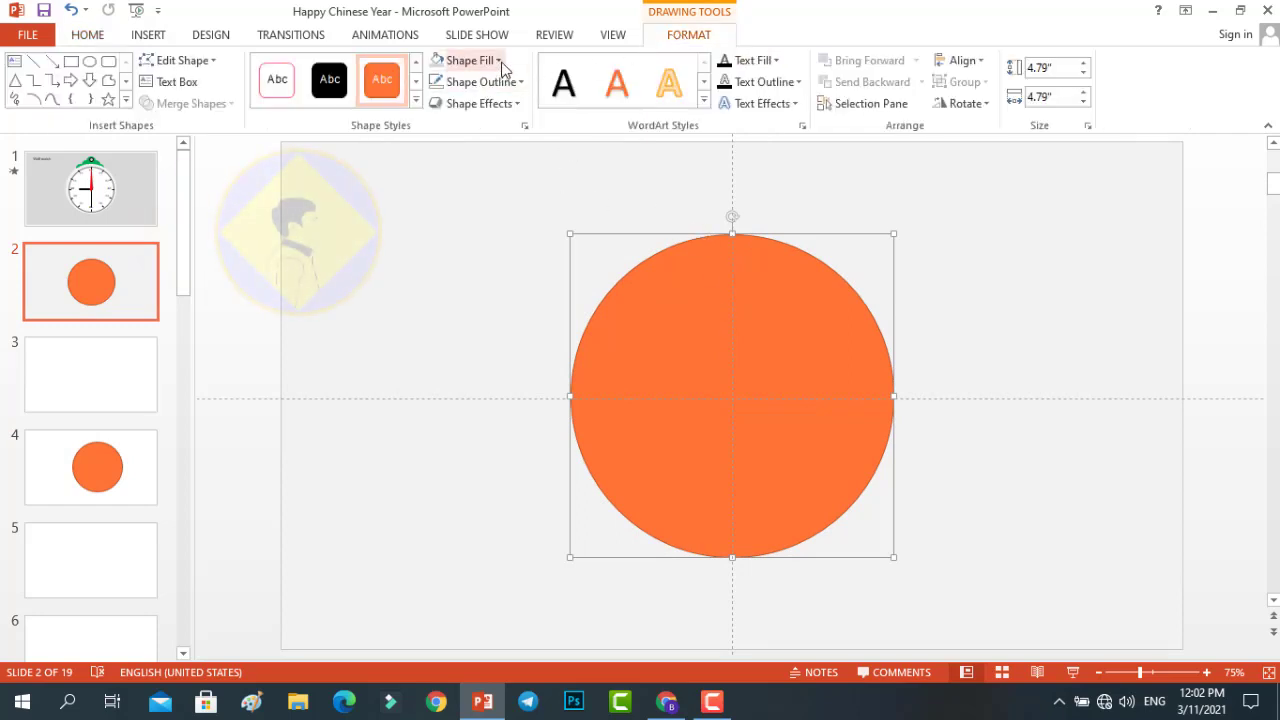
{"action": "left_click", "coordinate": [466, 60]}
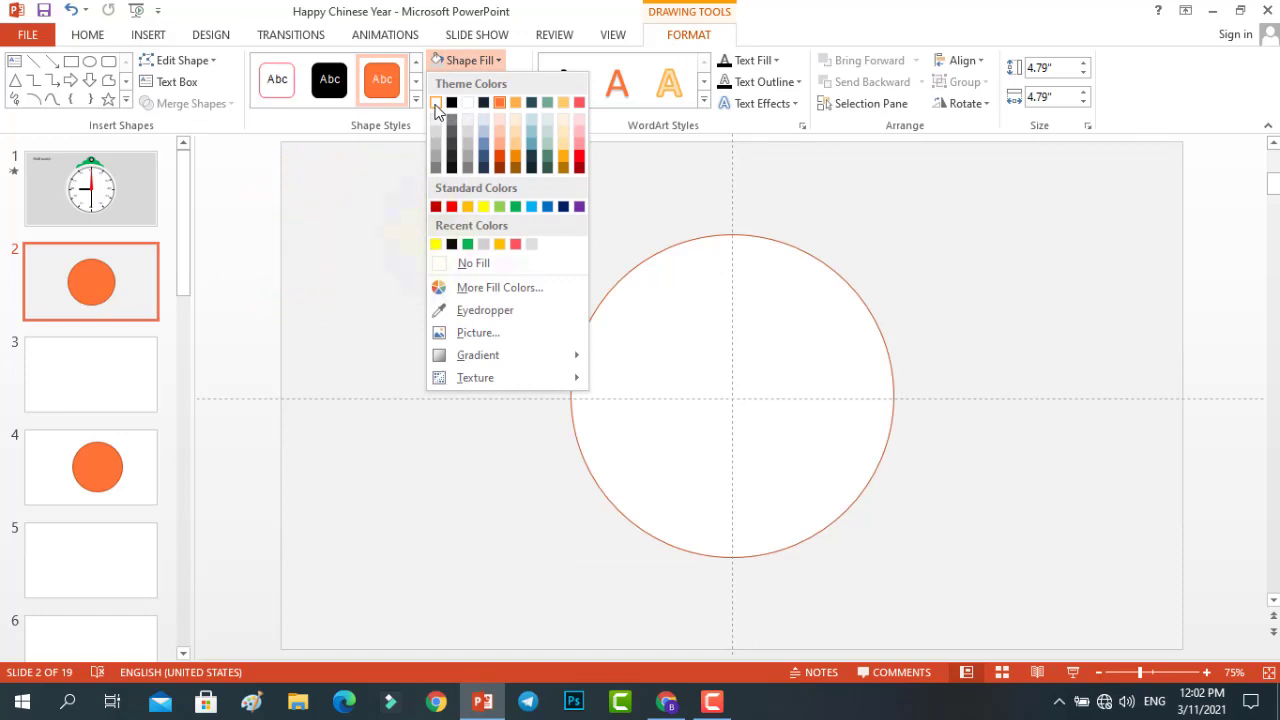
{"action": "left_click", "coordinate": [462, 104]}
{"action": "left_click", "coordinate": [515, 82]}
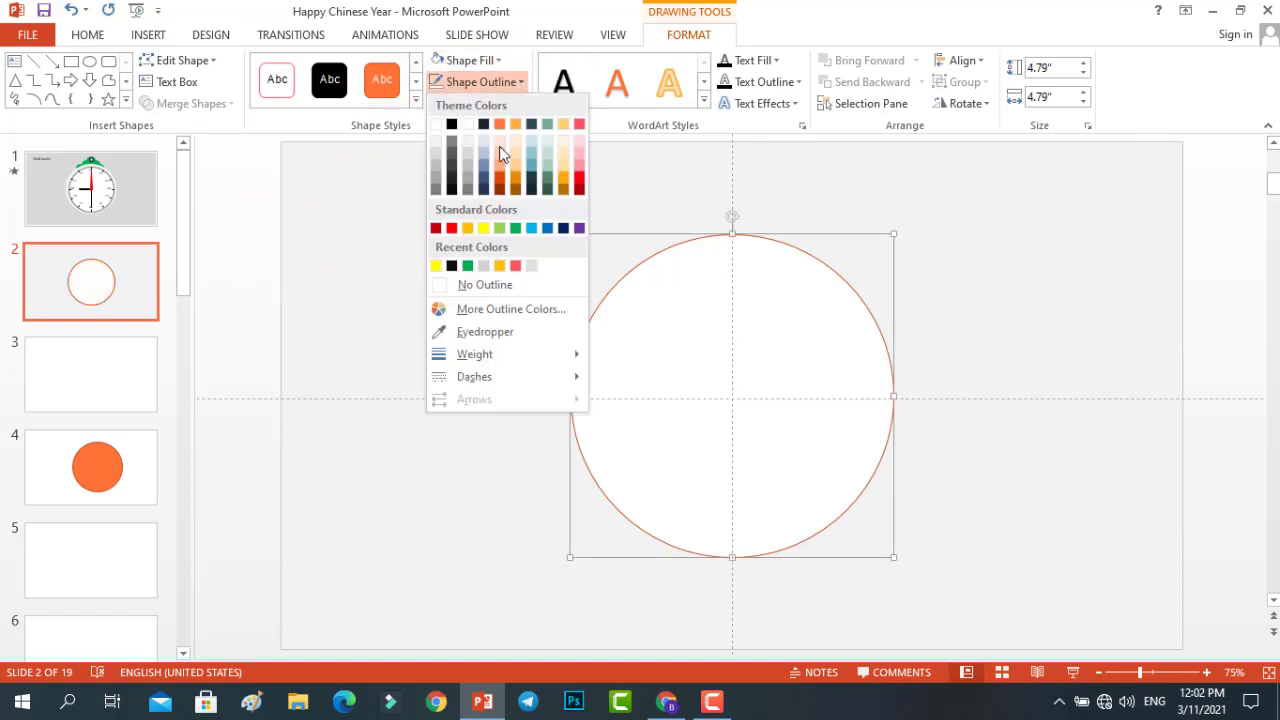
{"action": "left_click", "coordinate": [451, 124]}
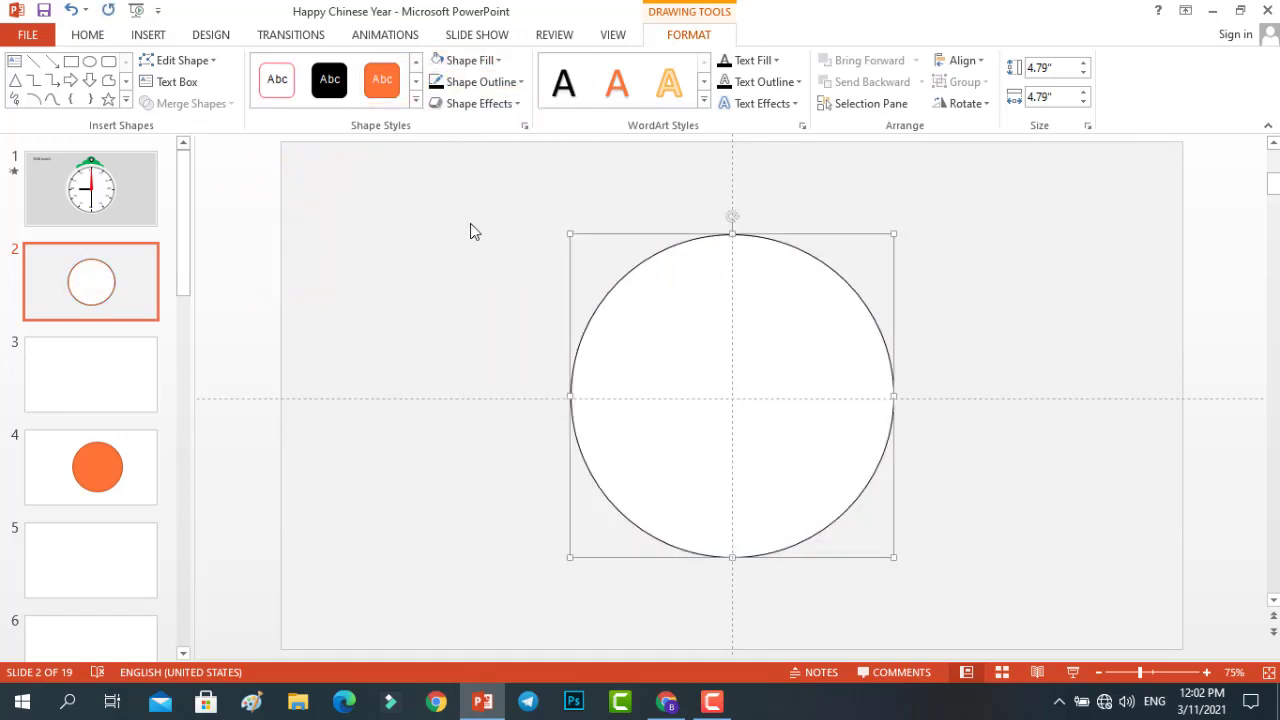
{"action": "left_click", "coordinate": [623, 237]}
{"action": "scroll", "coordinate": [680, 245], "scroll_direction": "up", "scroll_amount": 3}
- Add a '12' text box left of the circle and duplicate it for the other numbers
{"action": "left_click", "coordinate": [122, 199]}
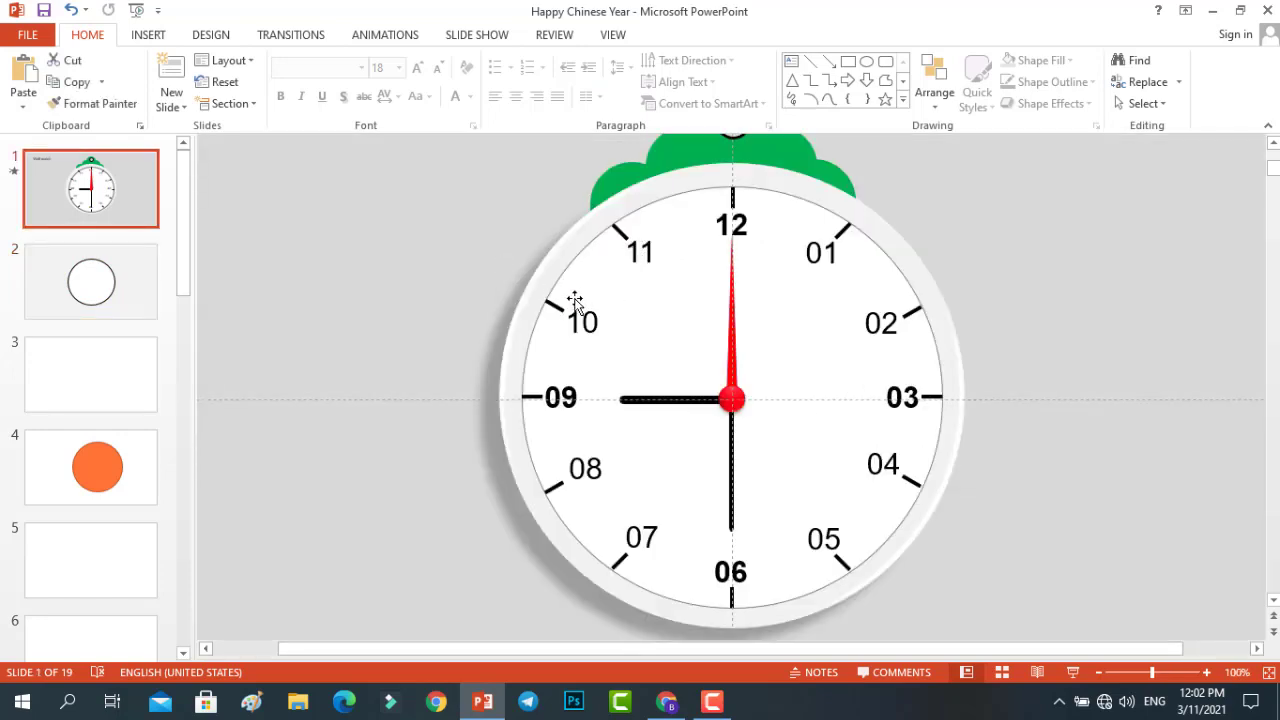
{"action": "left_click", "coordinate": [129, 286]}
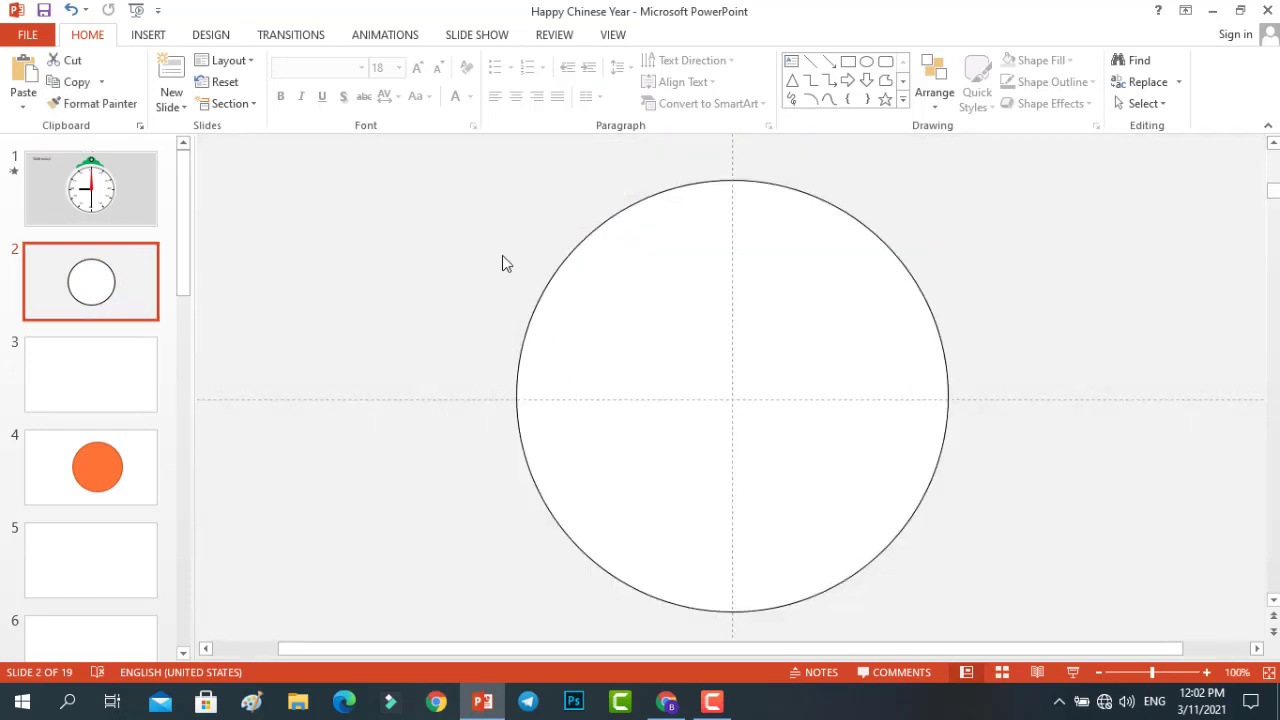
{"action": "left_click", "coordinate": [792, 60]}
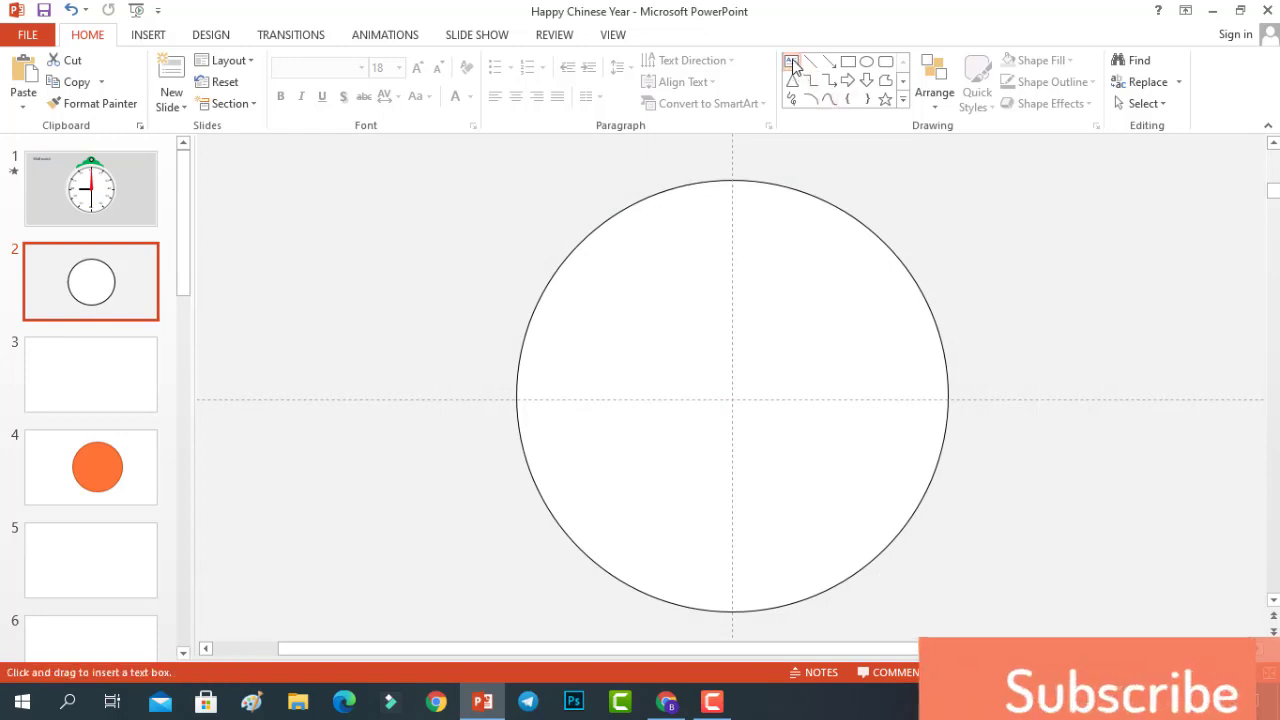
{"action": "left_click", "coordinate": [385, 312]}
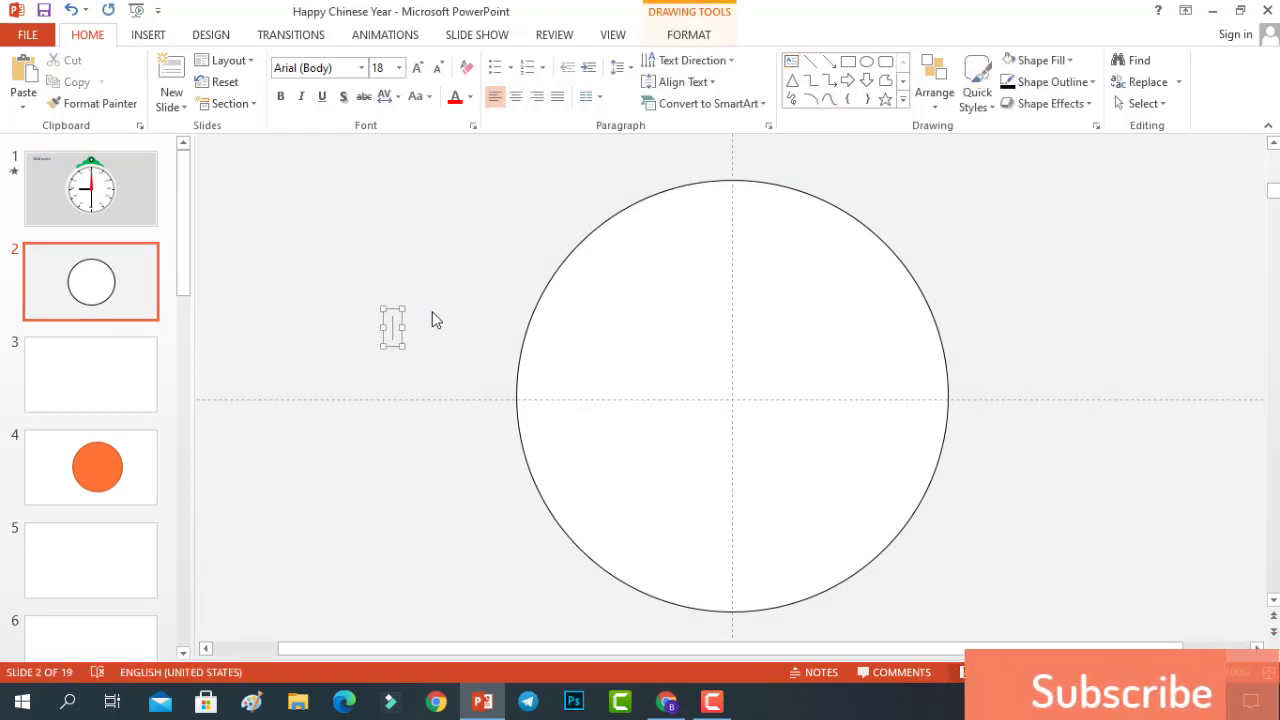
{"action": "type", "text": "12"}
{"action": "mouse_move", "coordinate": [414, 346]}
{"action": "left_mouse_down"}
{"action": "mouse_move", "coordinate": [382, 288]}
{"action": "mouse_move", "coordinate": [368, 312]}
{"action": "left_mouse_up"}
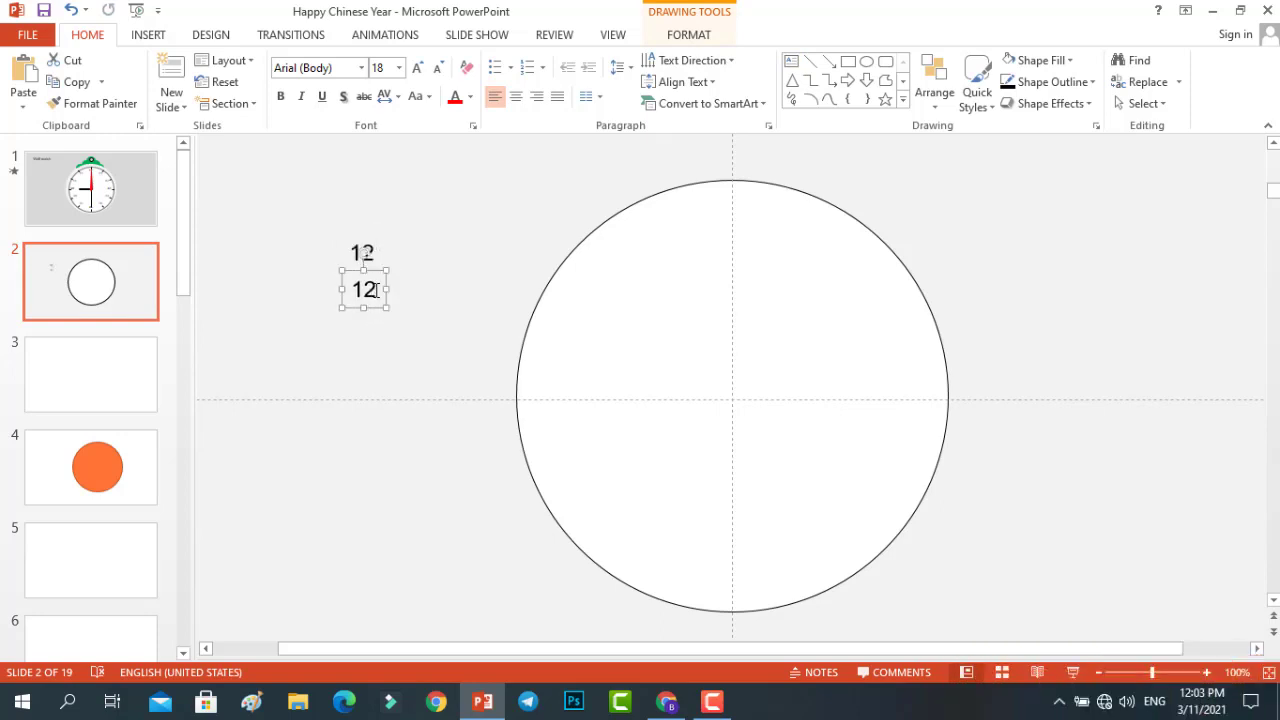
{"action": "double_click", "coordinate": [354, 376]}
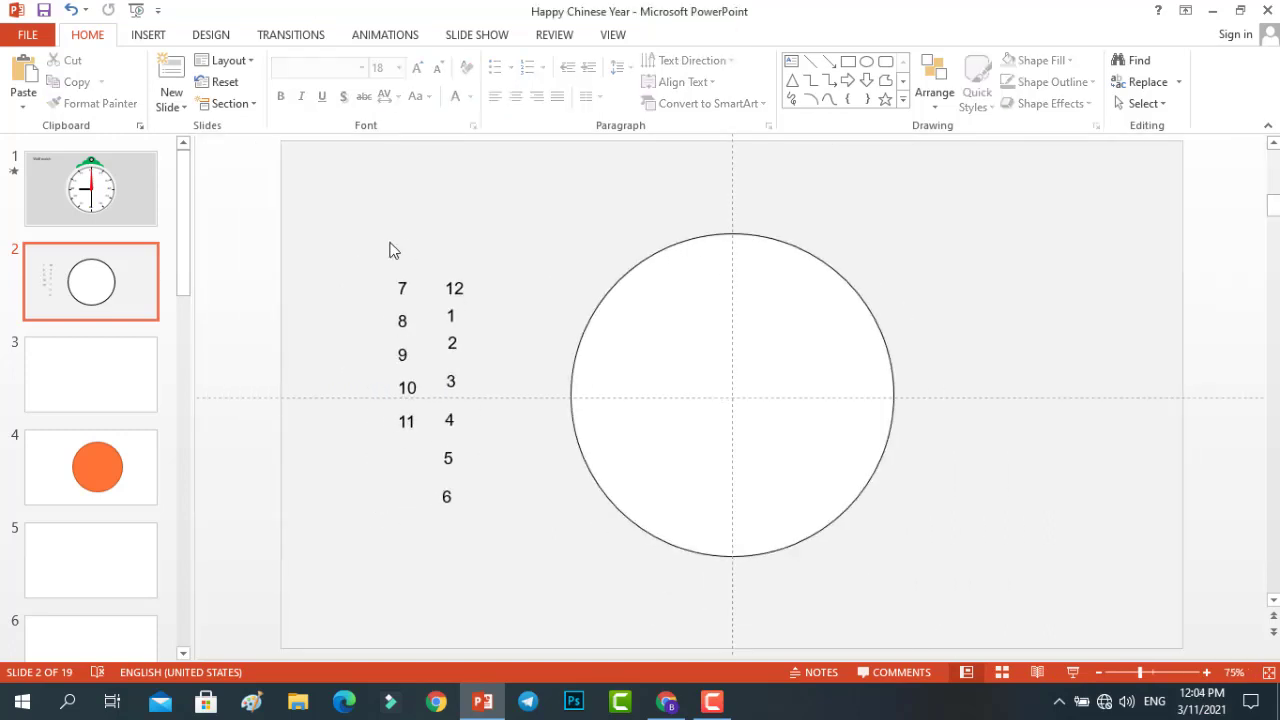
- Compare the number layout with the reference clock on slide 1, then return to slide 2
{"action": "left_click_drag", "start_coordinate": [372, 232], "coordinate": [518, 632]}
{"action": "left_click", "coordinate": [508, 457]}
{"action": "scroll", "coordinate": [529, 370], "scroll_direction": "up", "scroll_amount": 2, "text": "ctrl"}
{"action": "left_click", "coordinate": [116, 200]}
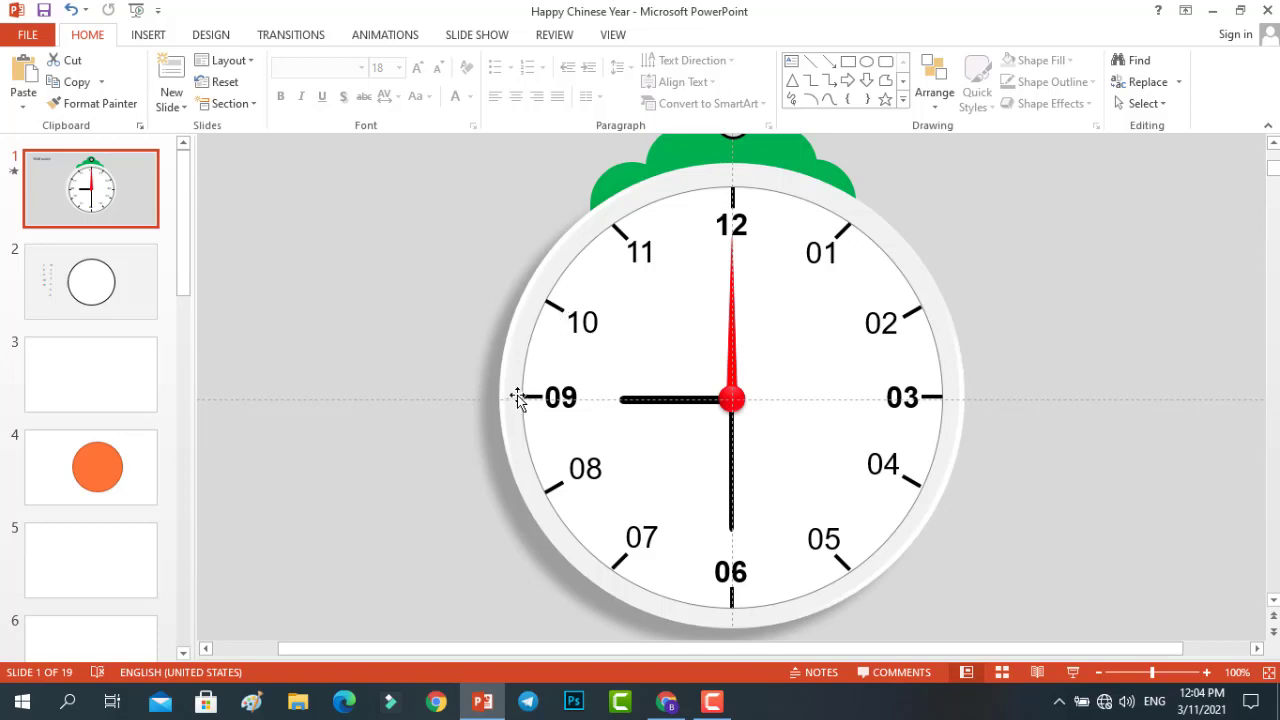
{"action": "key", "text": "Page_Down"}
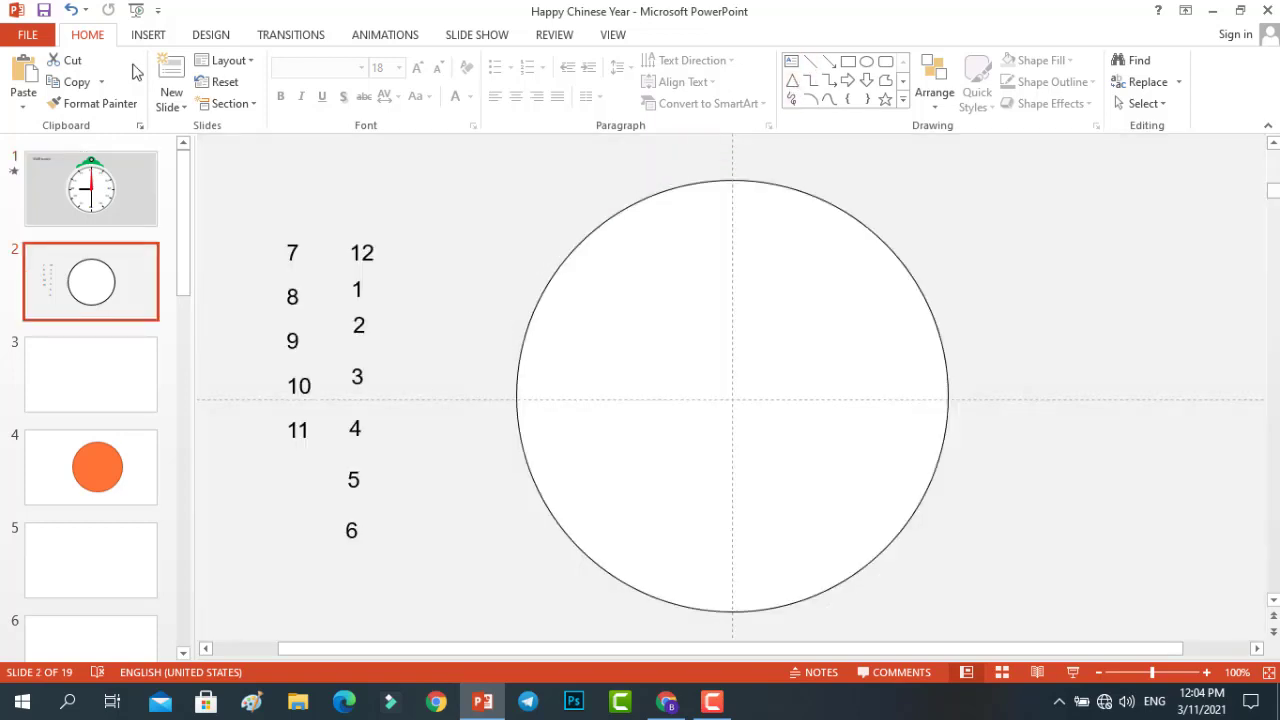
{"action": "left_click", "coordinate": [147, 35]}
{"action": "left_click", "coordinate": [319, 82]}
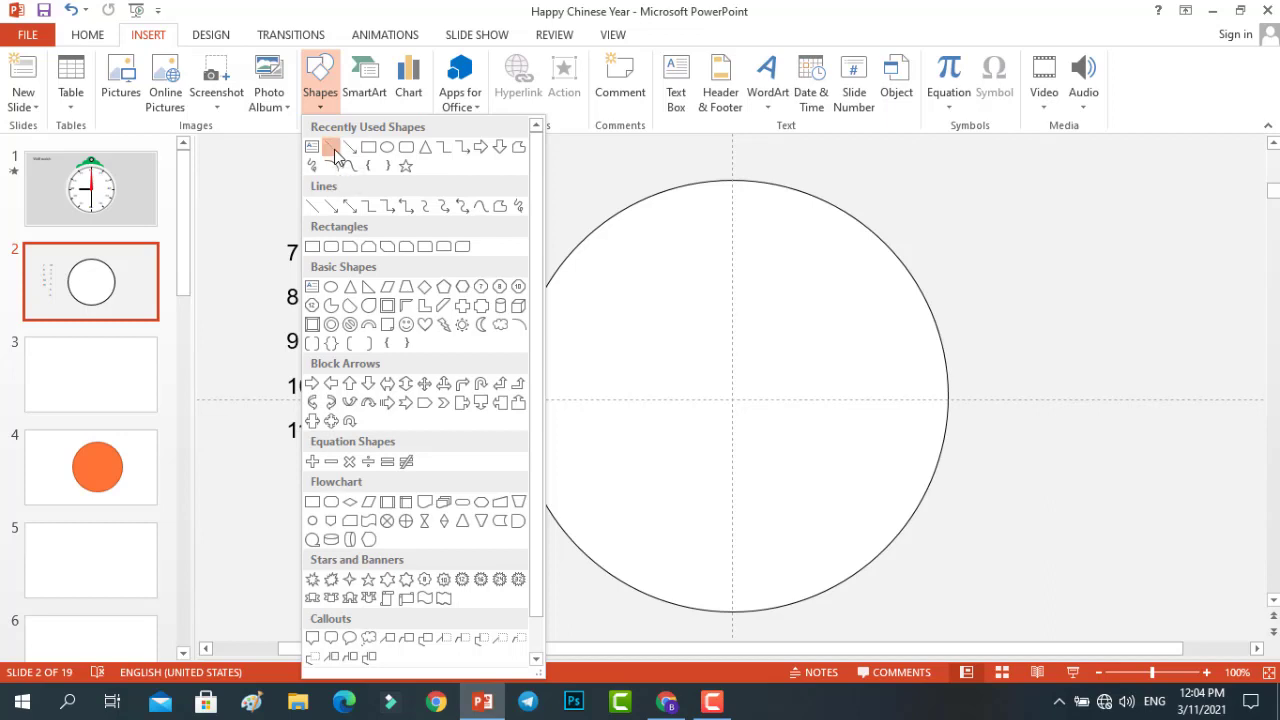
- Draw a short vertical black 2¼ pt line and place it at the circle's top edge
{"action": "left_click", "coordinate": [333, 166]}
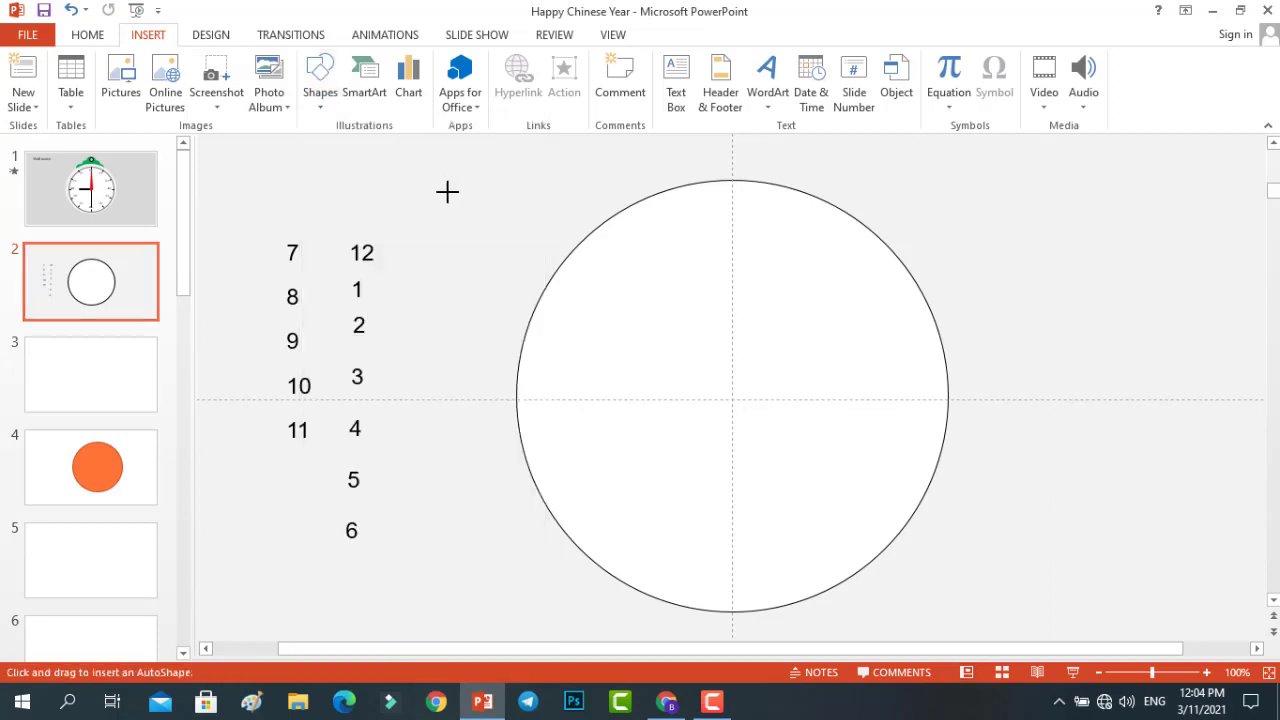
{"action": "left_click_drag", "start_coordinate": [464, 187], "coordinate": [464, 206]}
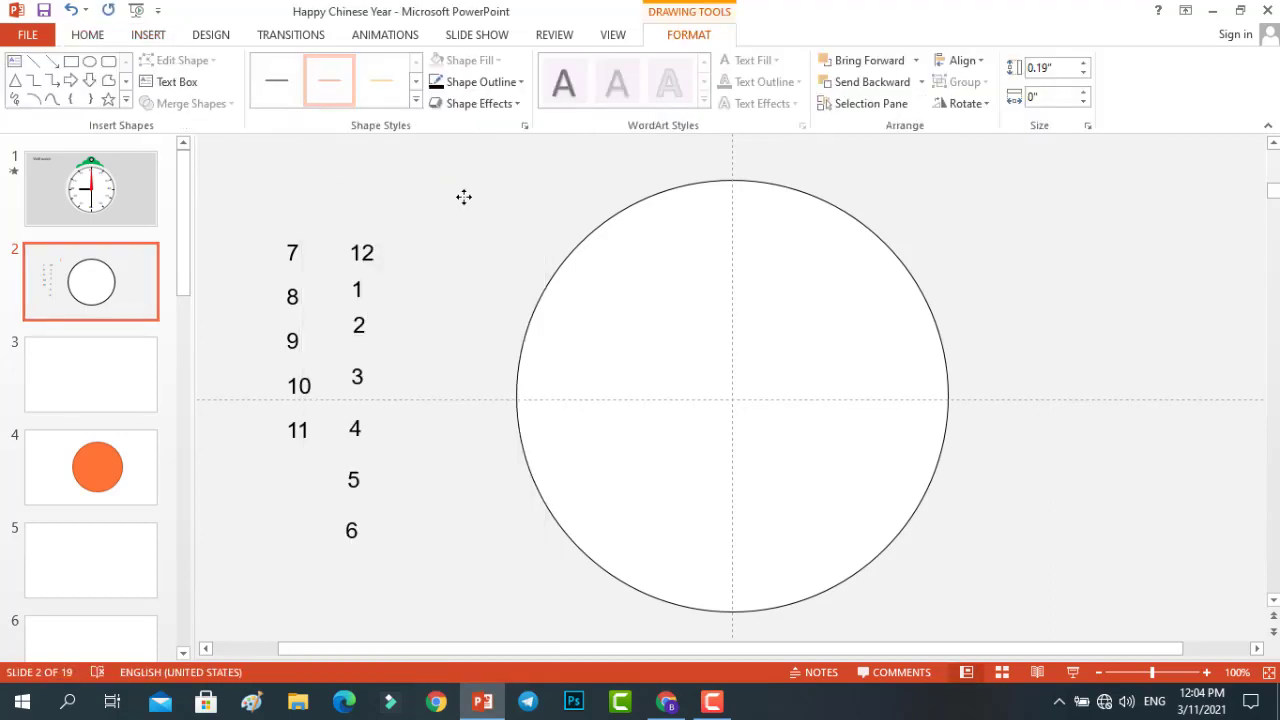
{"action": "left_click", "coordinate": [522, 83]}
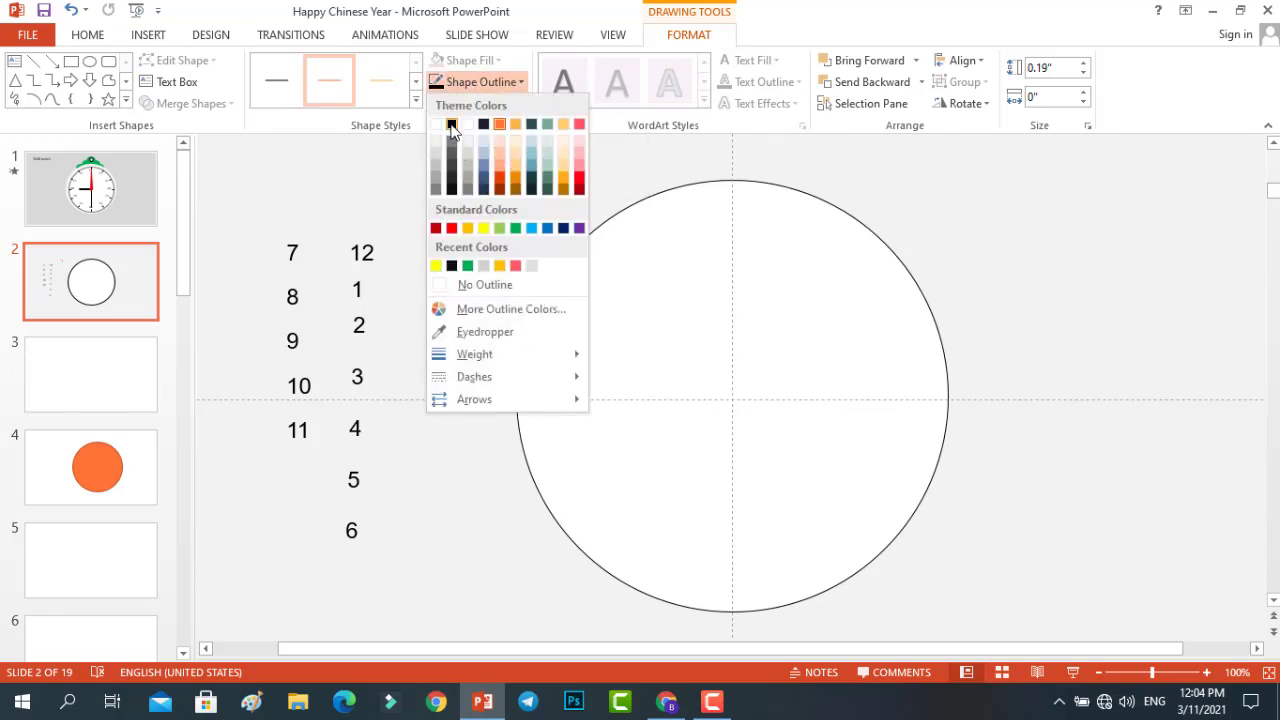
{"action": "left_click", "coordinate": [451, 125]}
{"action": "left_click", "coordinate": [522, 83]}
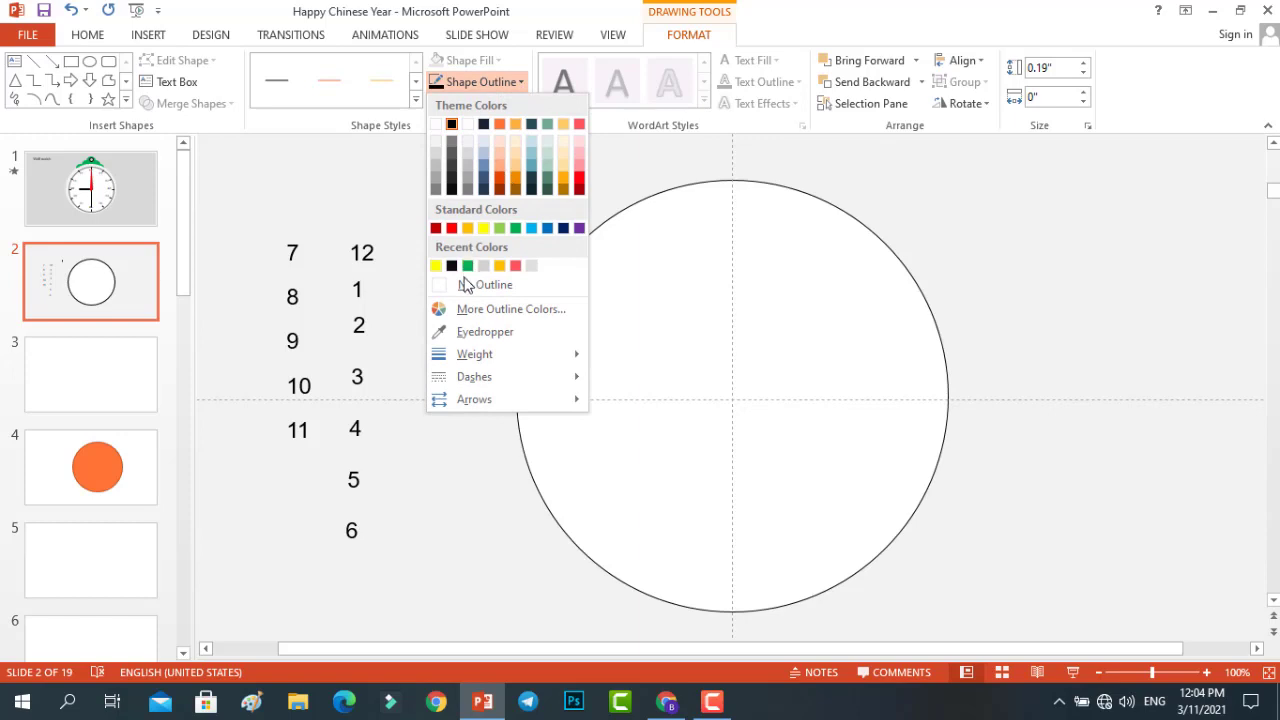
{"action": "mouse_move", "coordinate": [521, 361]}
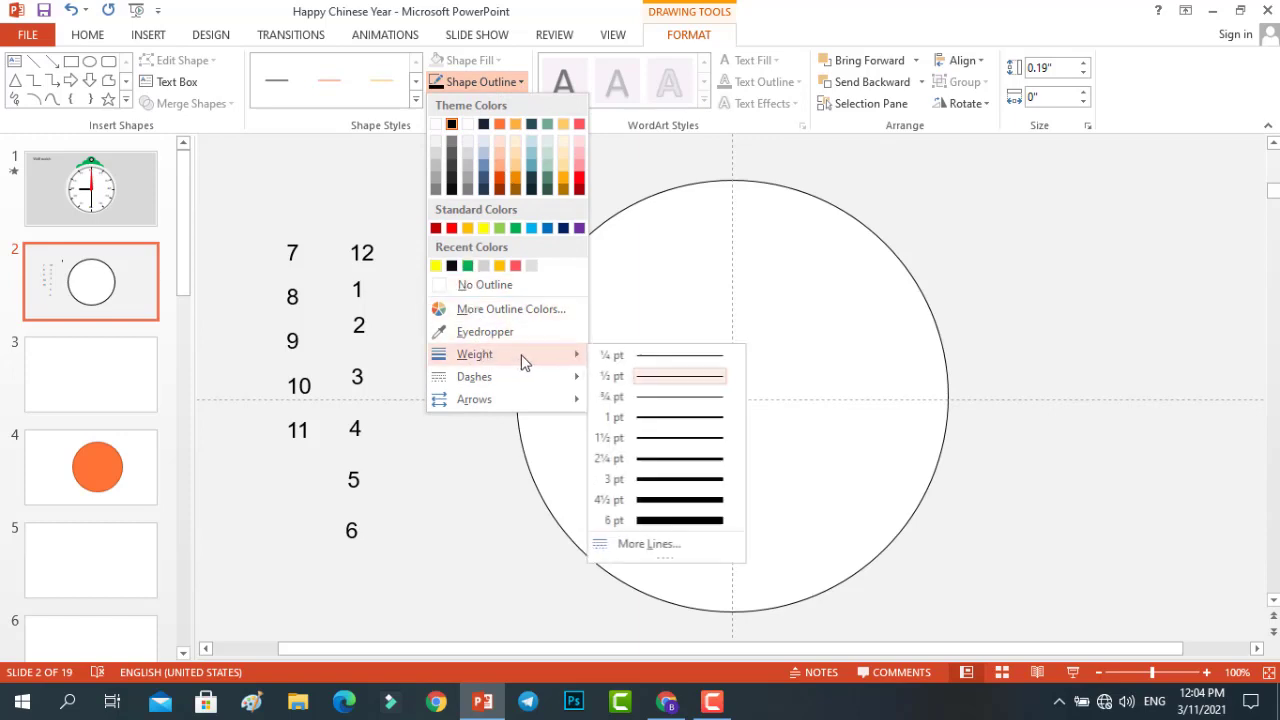
{"action": "left_click", "coordinate": [648, 458]}
{"action": "left_click_drag", "start_coordinate": [464, 196], "coordinate": [648, 204]}
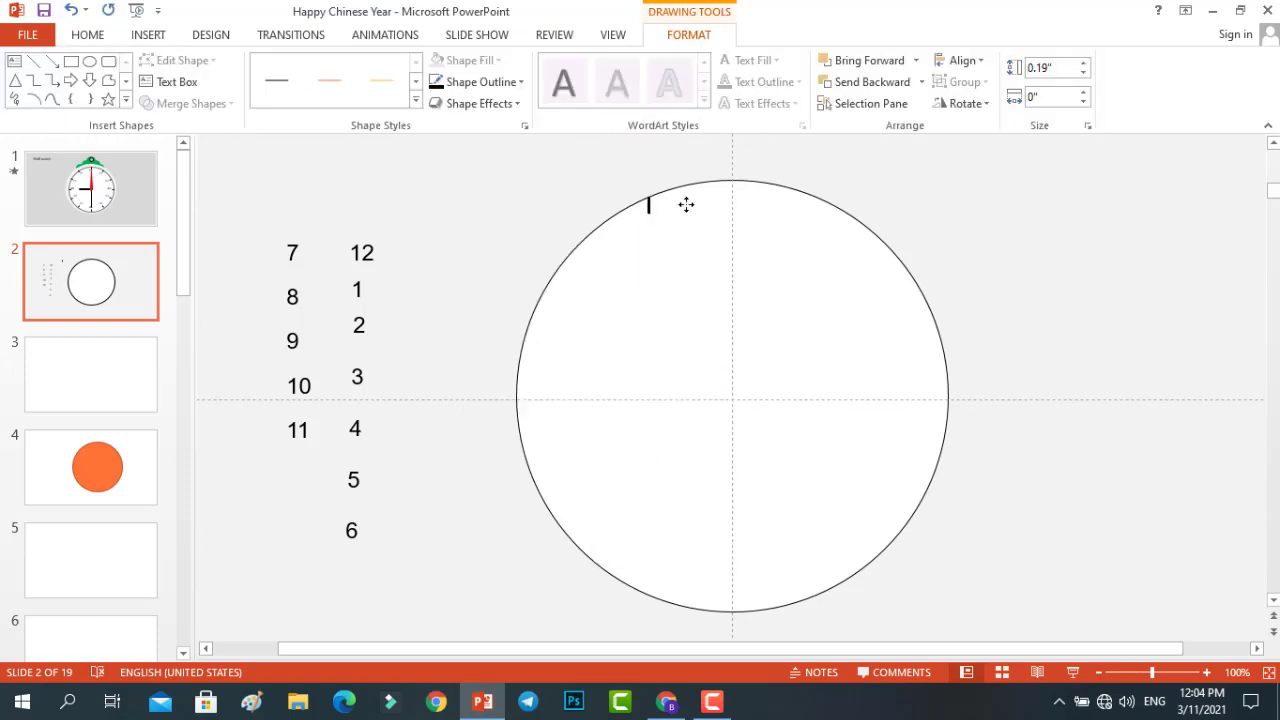
- Select the top and bottom tick marks and duplicate the tick line
{"action": "left_click", "coordinate": [730, 195]}
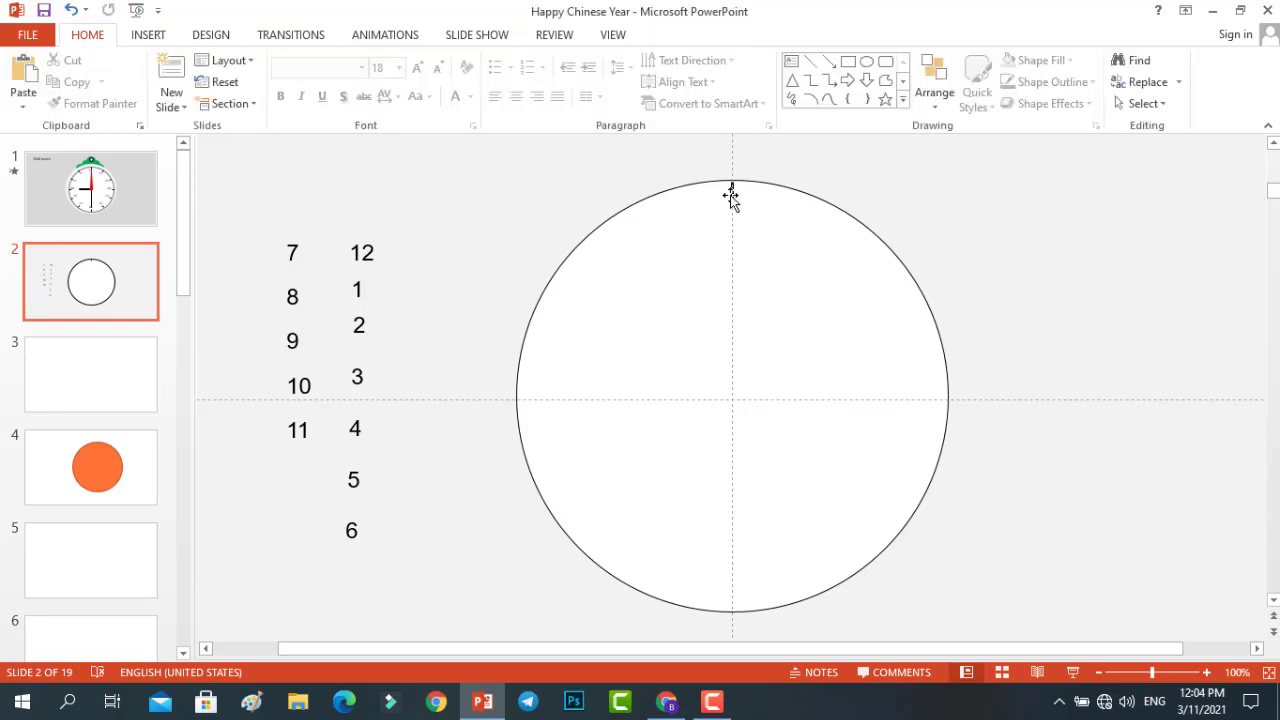
{"action": "left_click", "coordinate": [730, 195]}
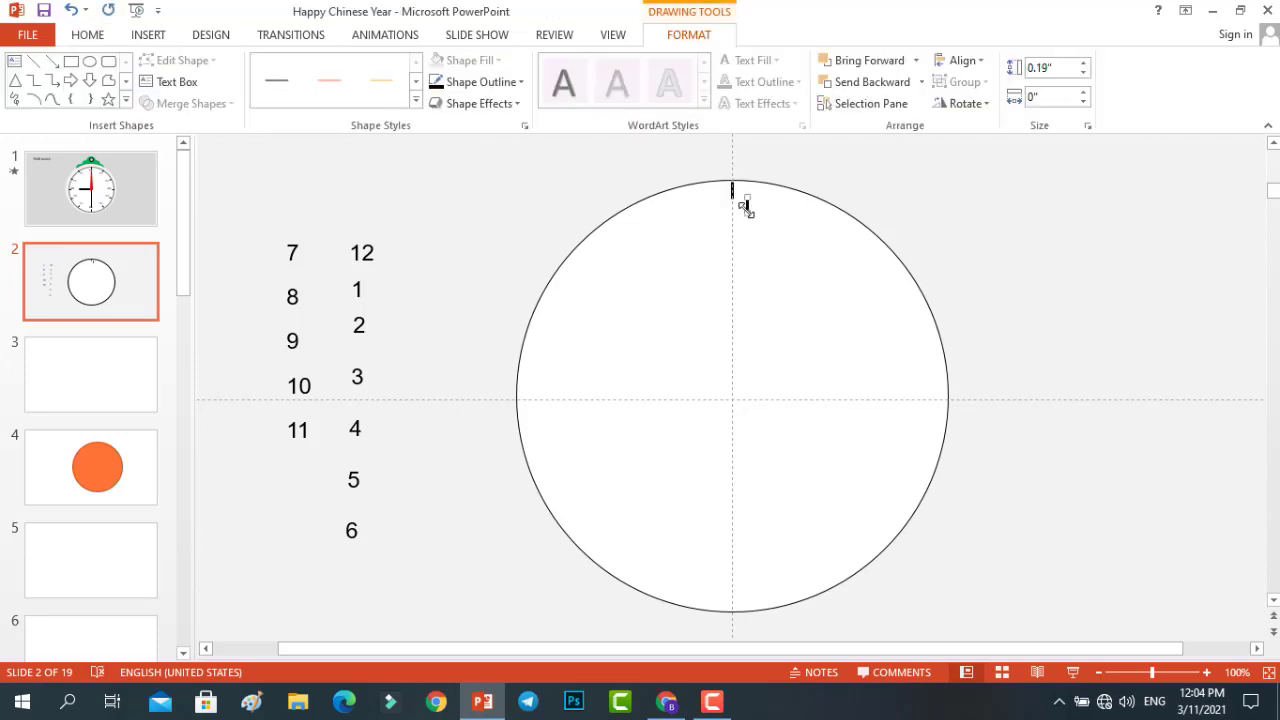
{"action": "left_click", "coordinate": [732, 600]}
{"action": "left_click", "coordinate": [733, 603]}
{"action": "key", "text": "ctrl+v"}
- Rotate a tick copy to lie horizontally at the circle's right edge
{"action": "left_click", "coordinate": [966, 103]}
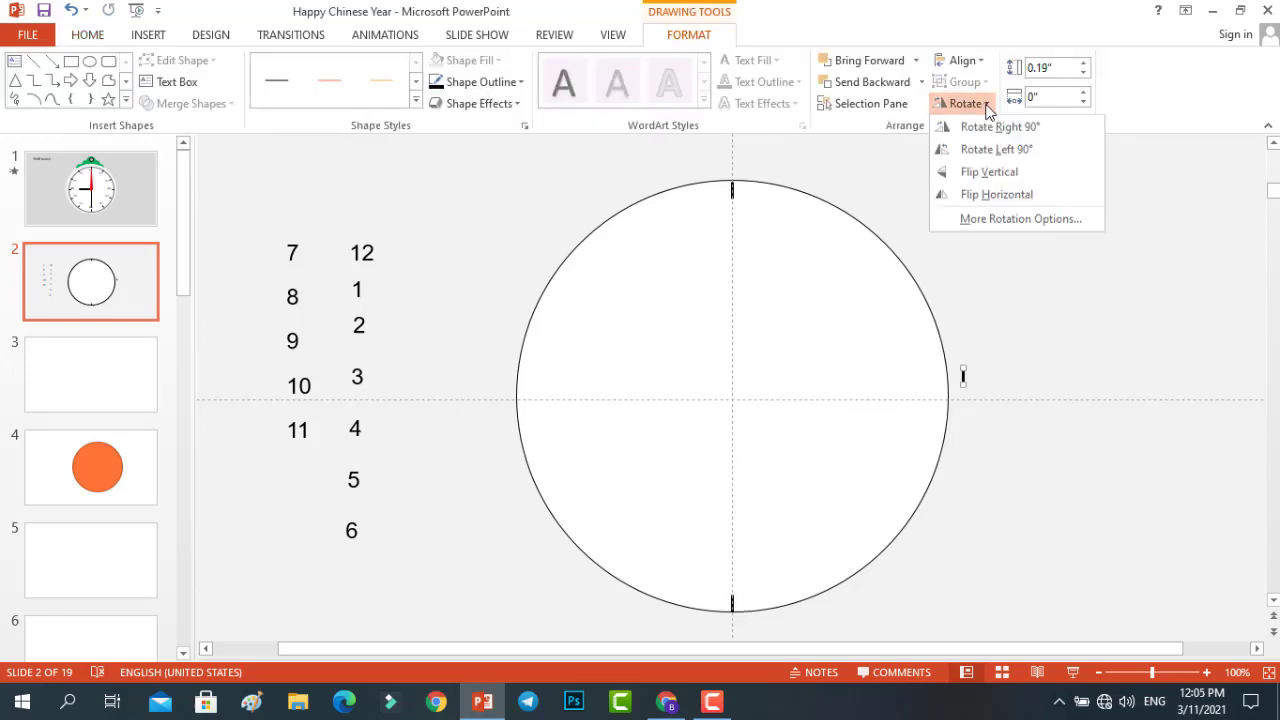
{"action": "left_click", "coordinate": [997, 150]}
{"action": "scroll", "coordinate": [955, 390], "scroll_direction": "up", "scroll_amount": 5, "text": "ctrl"}
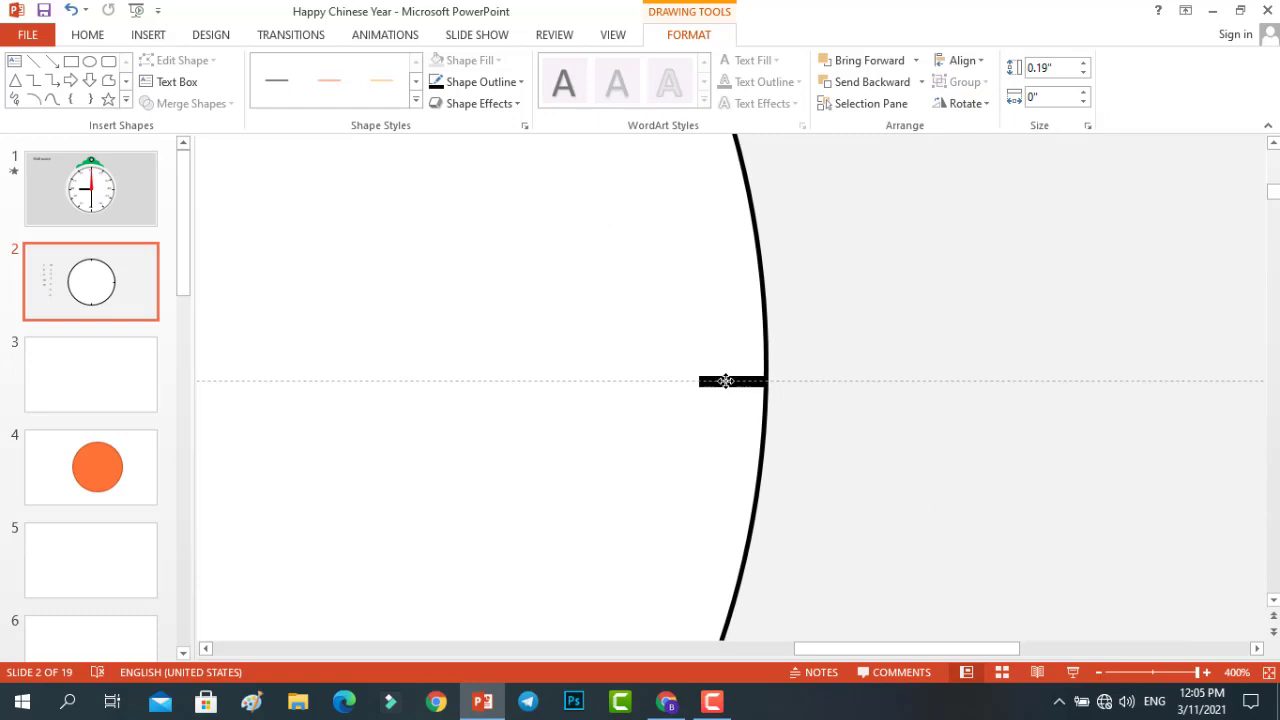
{"action": "left_click", "coordinate": [725, 381]}
{"action": "left_click", "coordinate": [875, 368]}
{"action": "scroll", "coordinate": [875, 368], "scroll_direction": "down", "scroll_amount": 2, "text": "ctrl"}
{"action": "scroll", "coordinate": [875, 368], "scroll_direction": "down", "scroll_amount": 3, "text": "ctrl"}
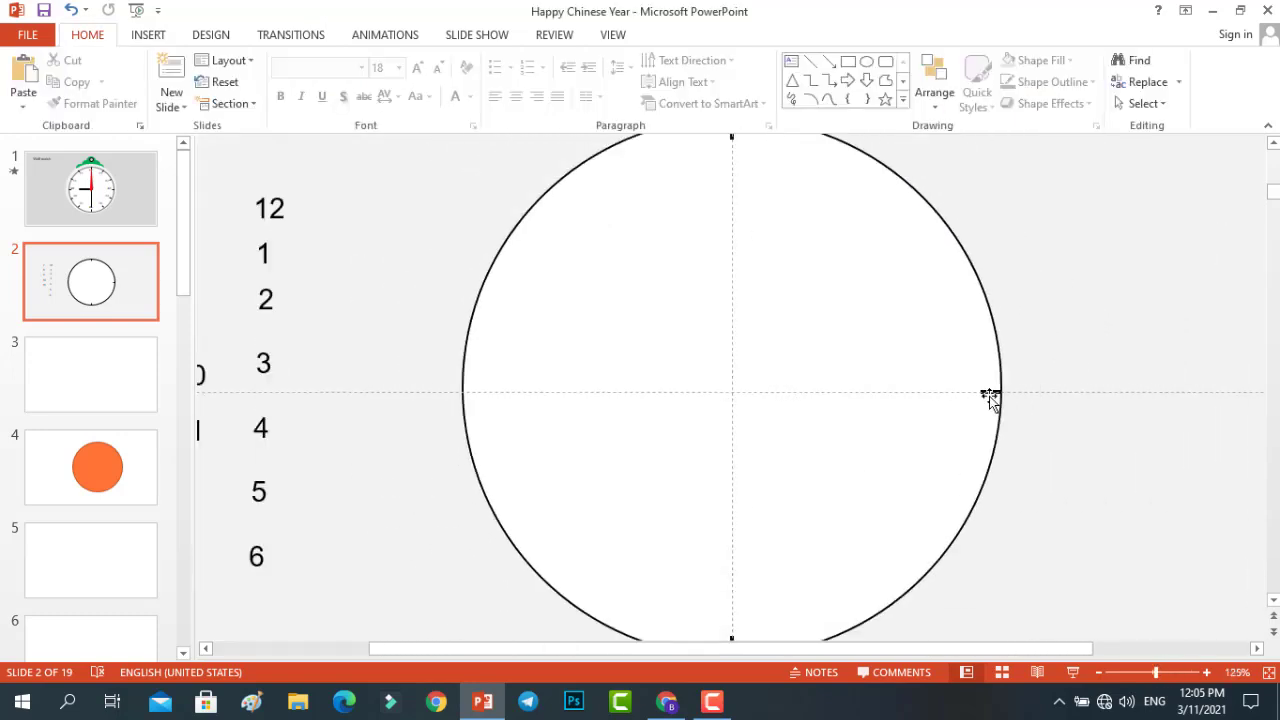
- Place a tick mark at the 12 o'clock position on the circle's top
{"action": "left_click", "coordinate": [990, 394]}
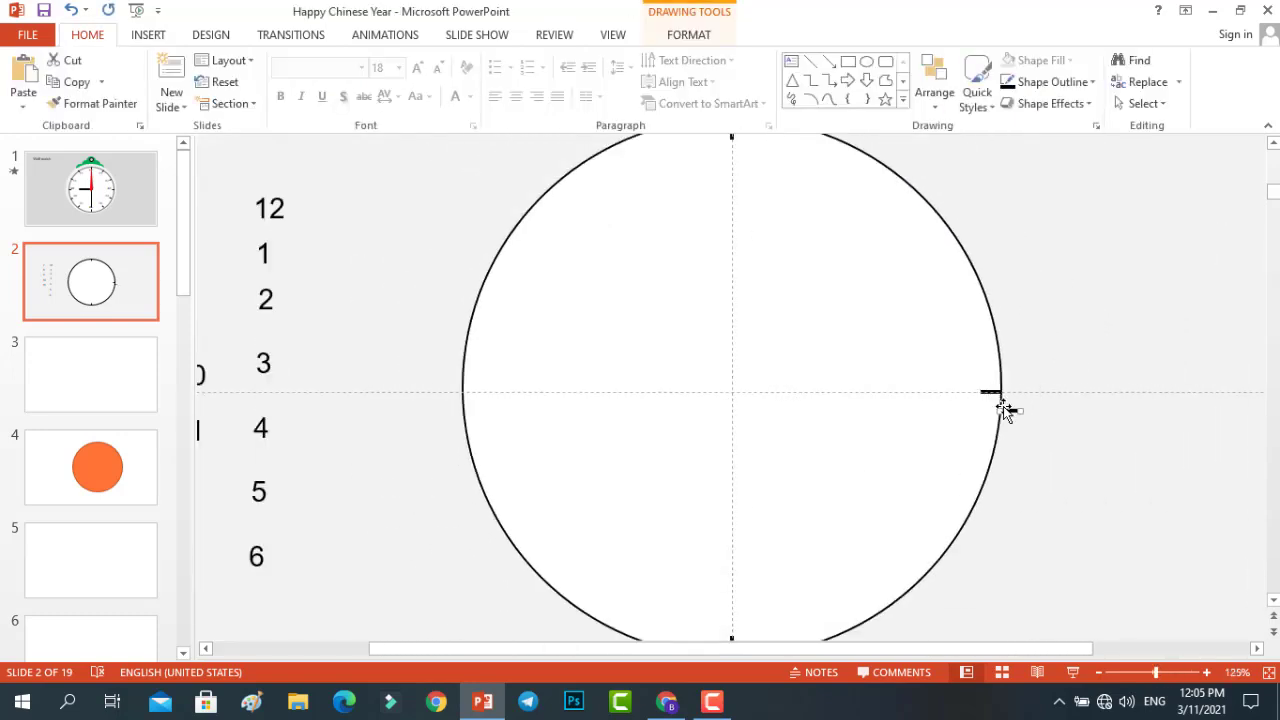
{"action": "scroll", "coordinate": [711, 262], "scroll_direction": "down", "scroll_amount": 5, "text": "ctrl"}
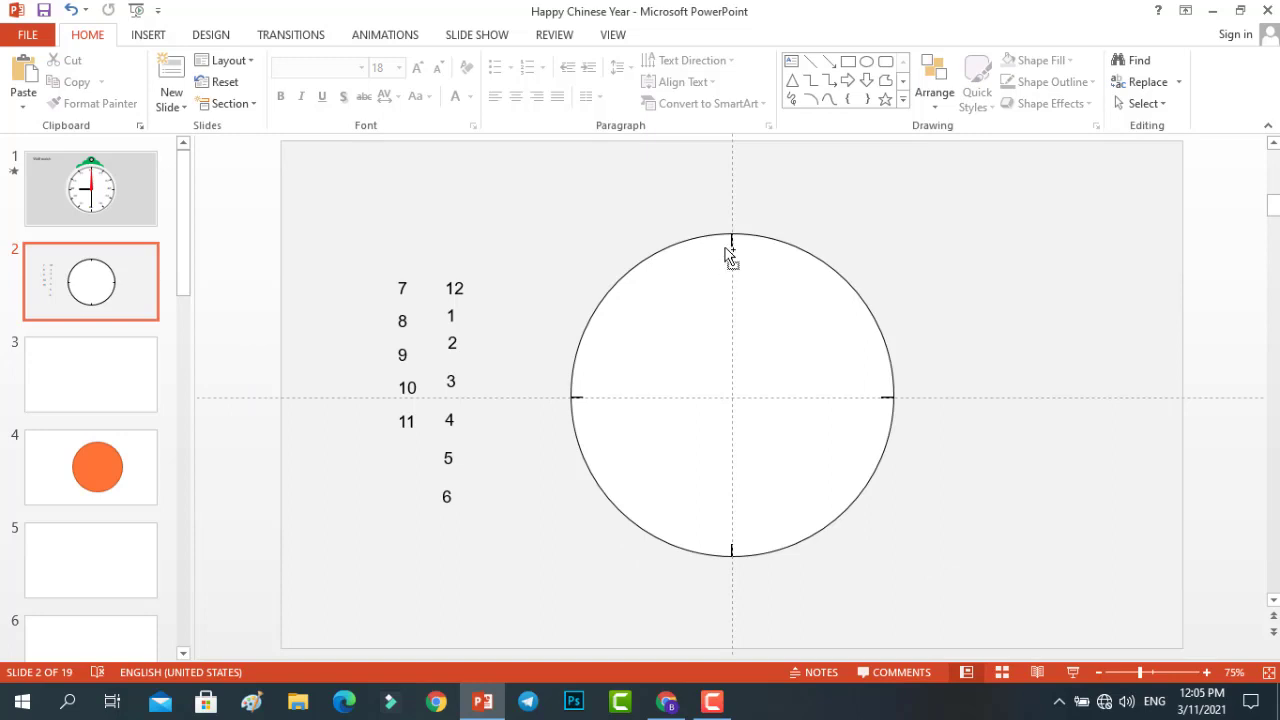
{"action": "left_click", "coordinate": [730, 244]}
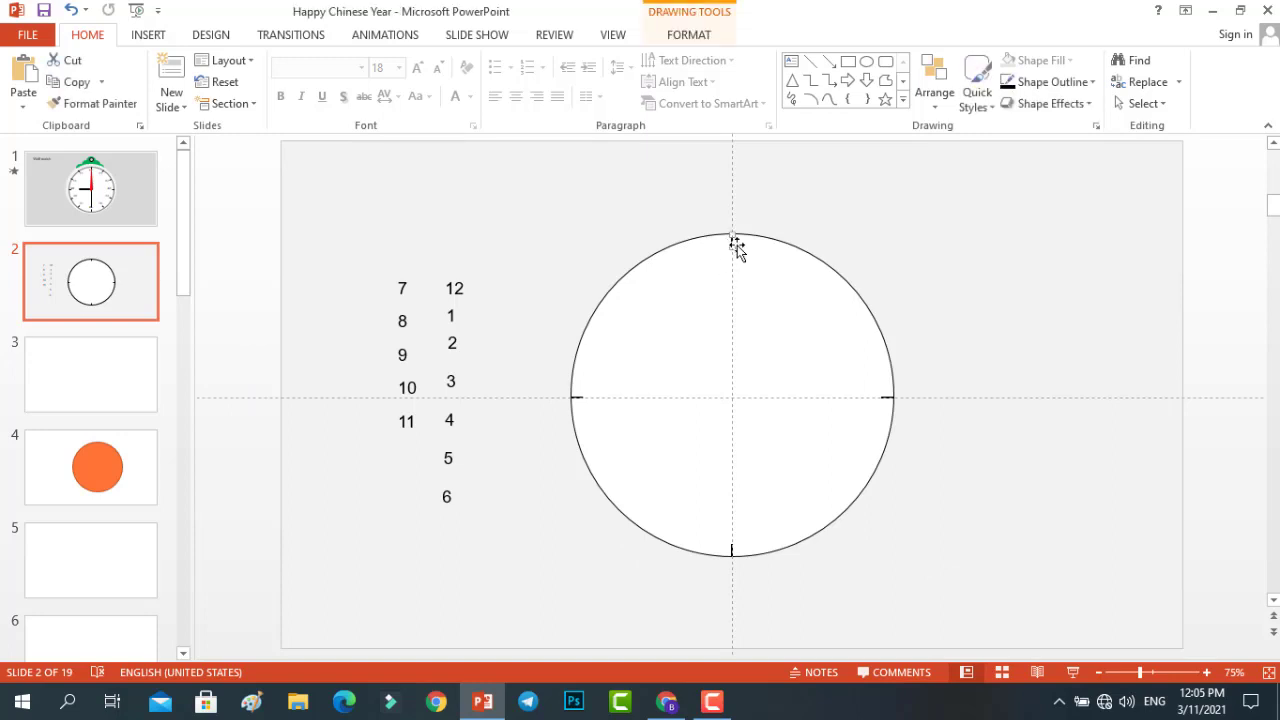
{"action": "left_click_drag", "start_coordinate": [732, 241], "coordinate": [732, 241]}
{"action": "left_click", "coordinate": [703, 38]}
- Rotate a tick to 45° and move it onto the upper-right rim
{"action": "left_click", "coordinate": [965, 104]}
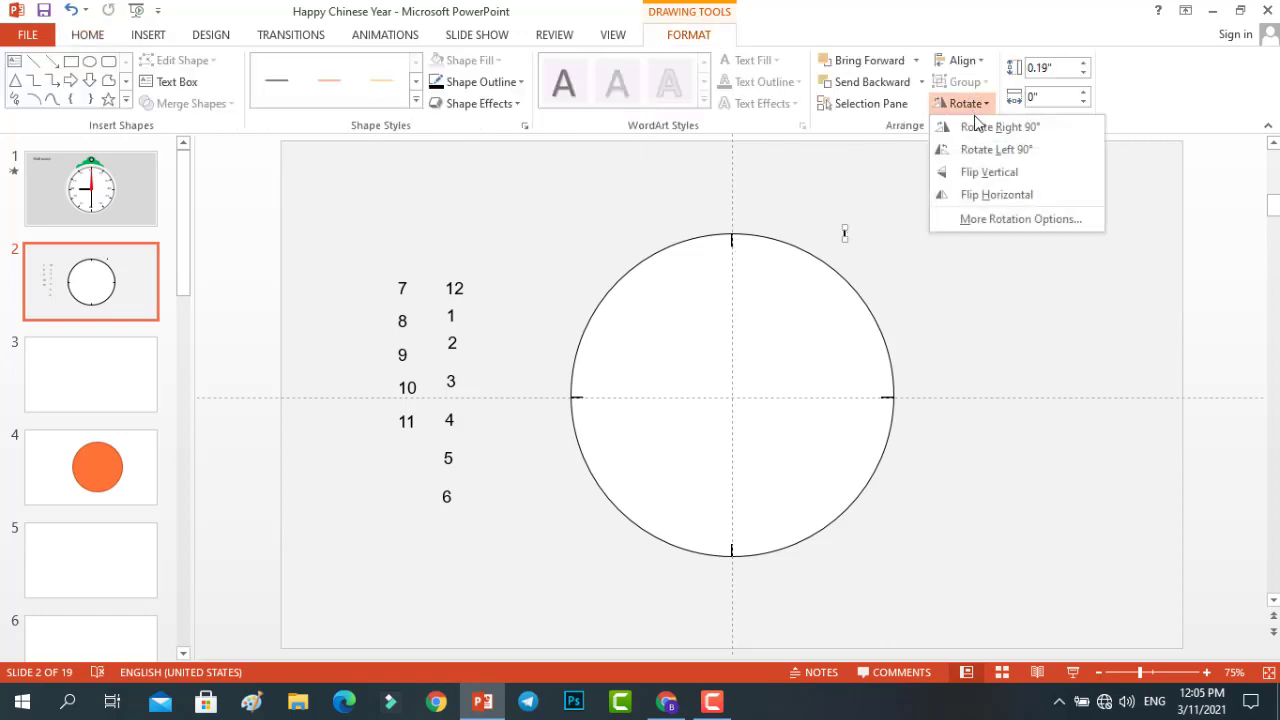
{"action": "left_click", "coordinate": [980, 220]}
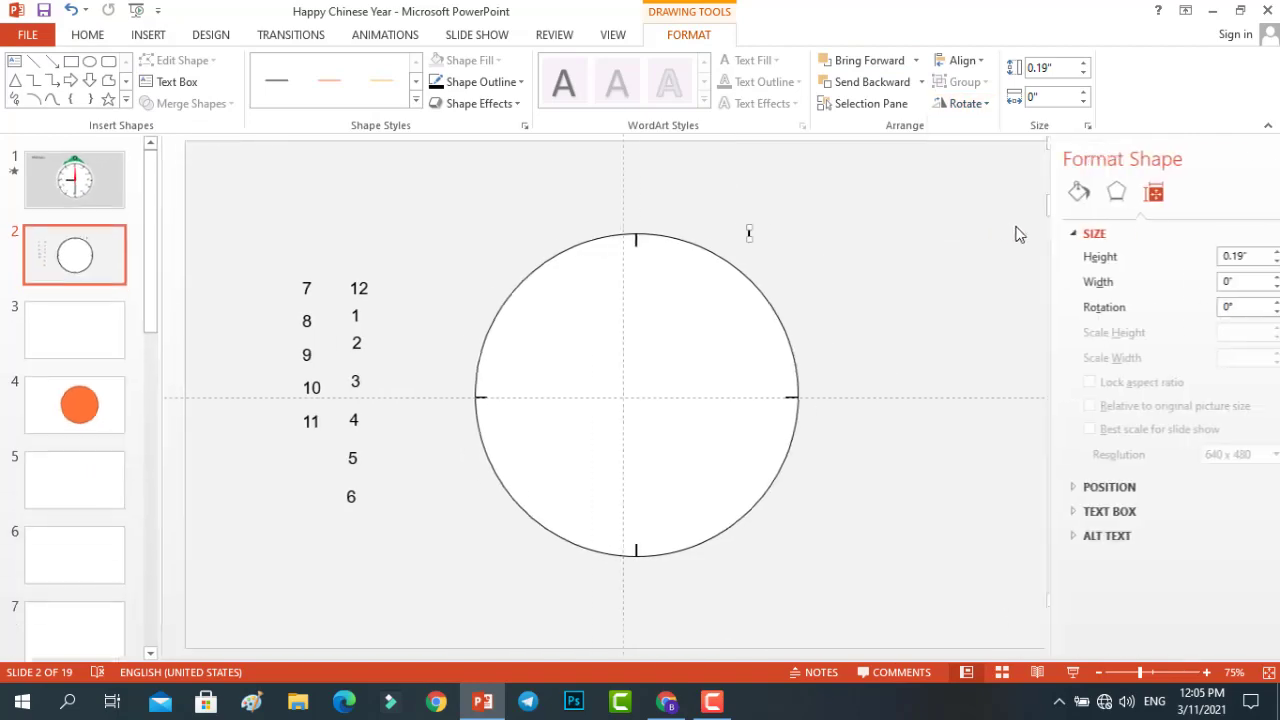
{"action": "left_click", "coordinate": [1205, 307]}
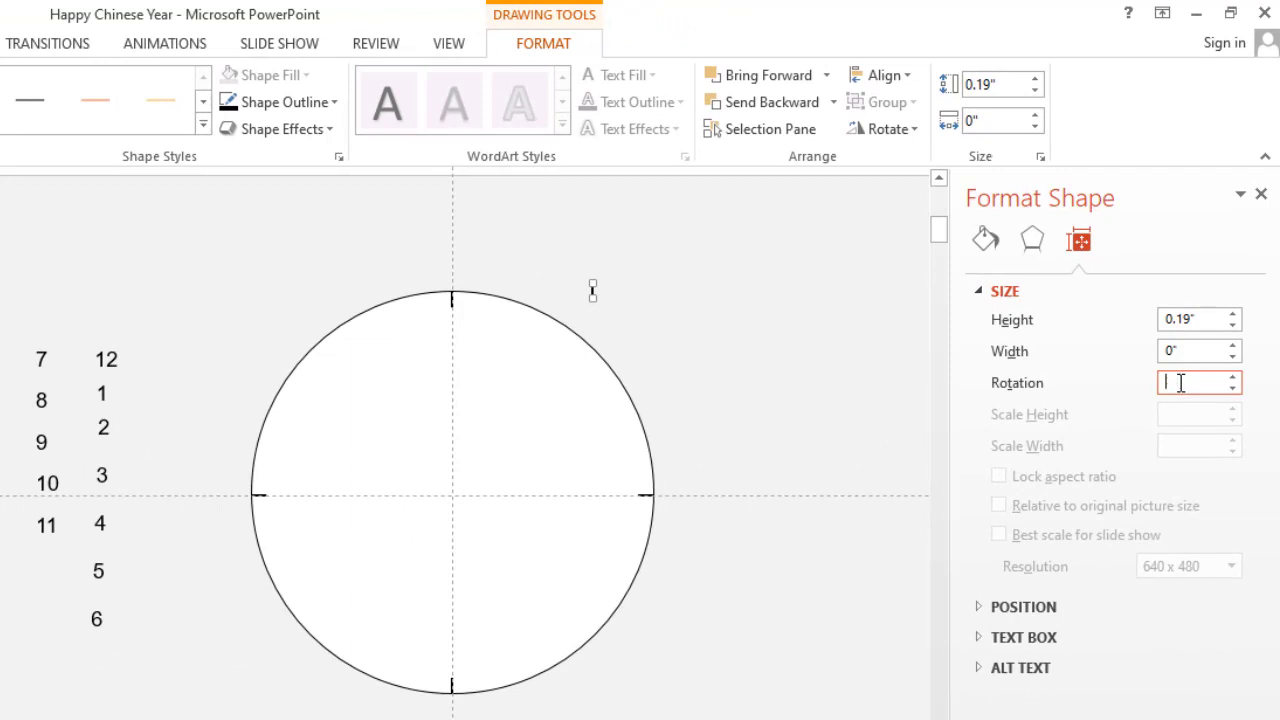
{"action": "type", "text": "45"}
{"action": "key", "text": "Return"}
{"action": "mouse_move", "coordinate": [591, 291]}
{"action": "left_mouse_down"}
{"action": "mouse_move", "coordinate": [565, 343]}
{"action": "mouse_move", "coordinate": [557, 334]}
{"action": "left_mouse_up"}
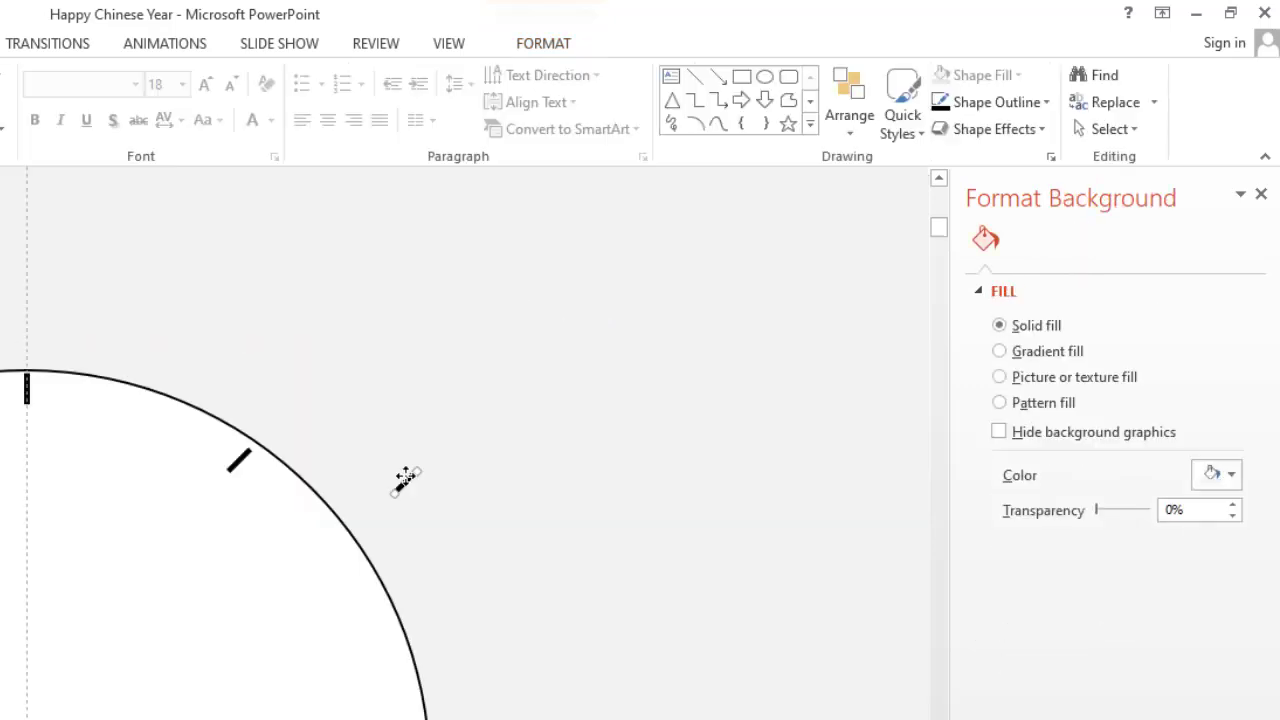
- Rotate another tick to -45° and set it on the circle's upper-left rim
{"action": "left_click", "coordinate": [402, 480]}
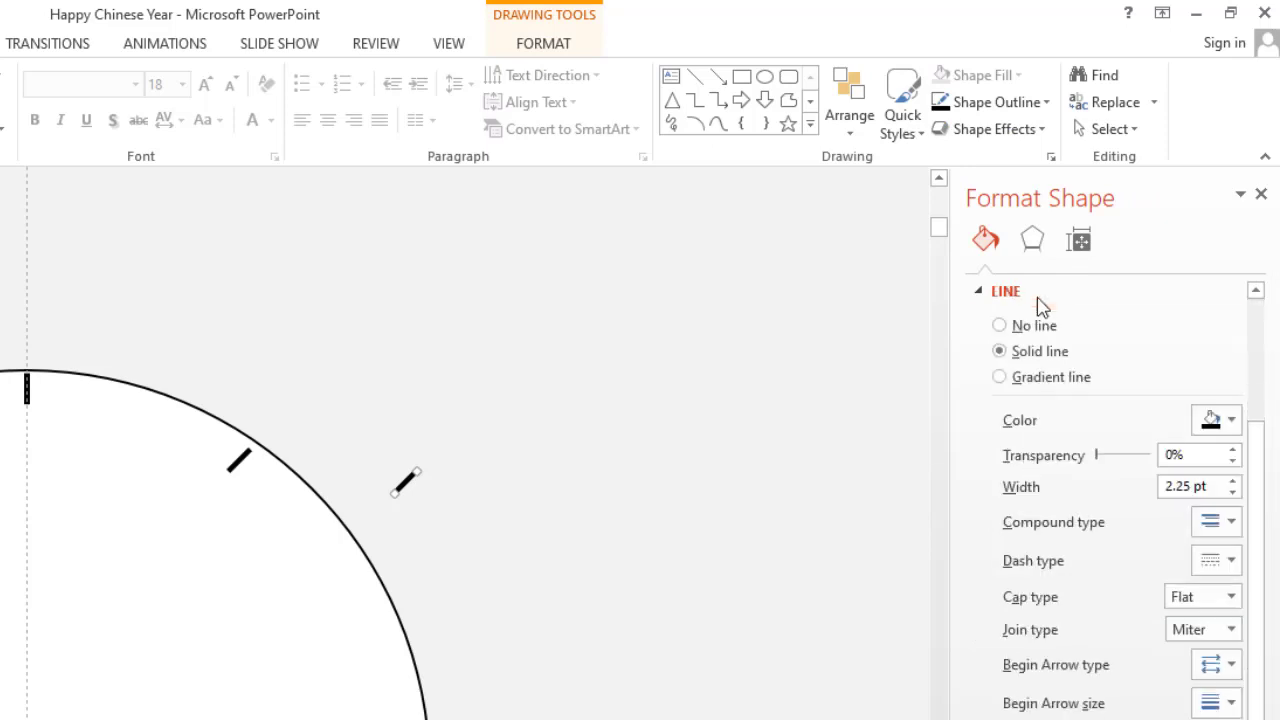
{"action": "left_click", "coordinate": [1077, 245]}
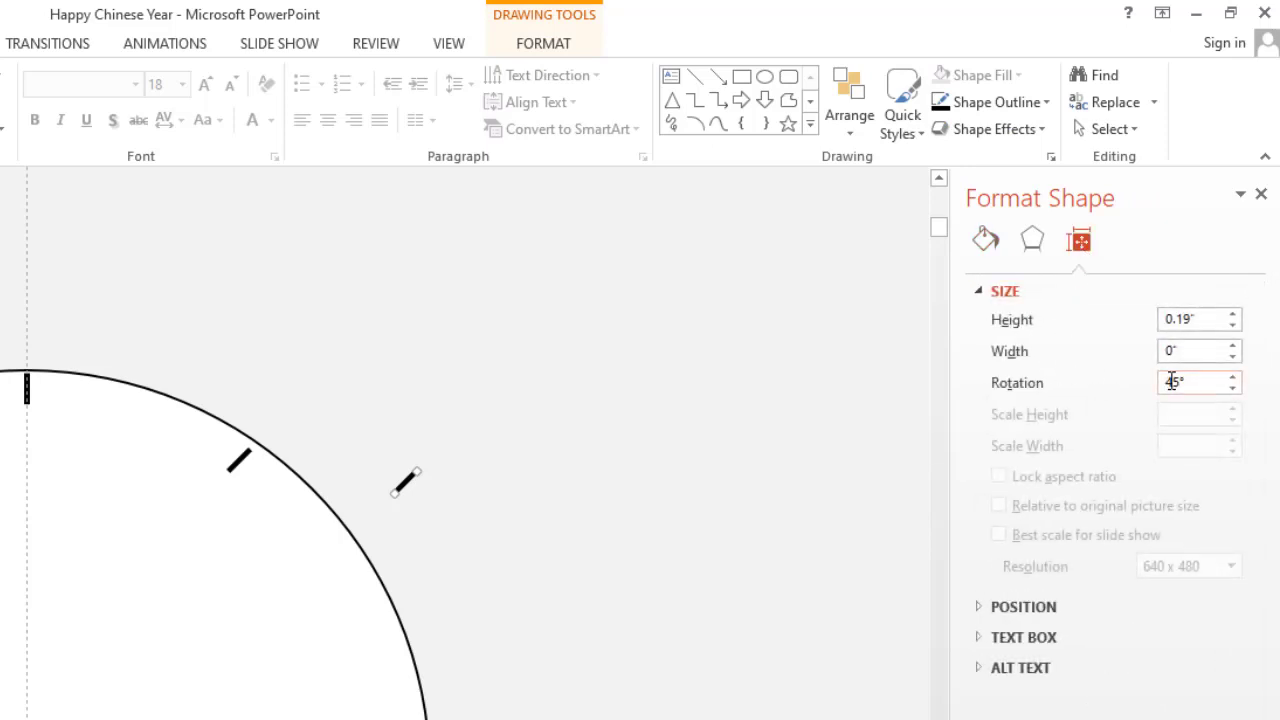
{"action": "left_click", "coordinate": [1172, 385]}
{"action": "type", "text": "-45"}
{"action": "key", "text": "Return"}
{"action": "scroll", "coordinate": [720, 430], "scroll_direction": "down", "scroll_amount": 5}
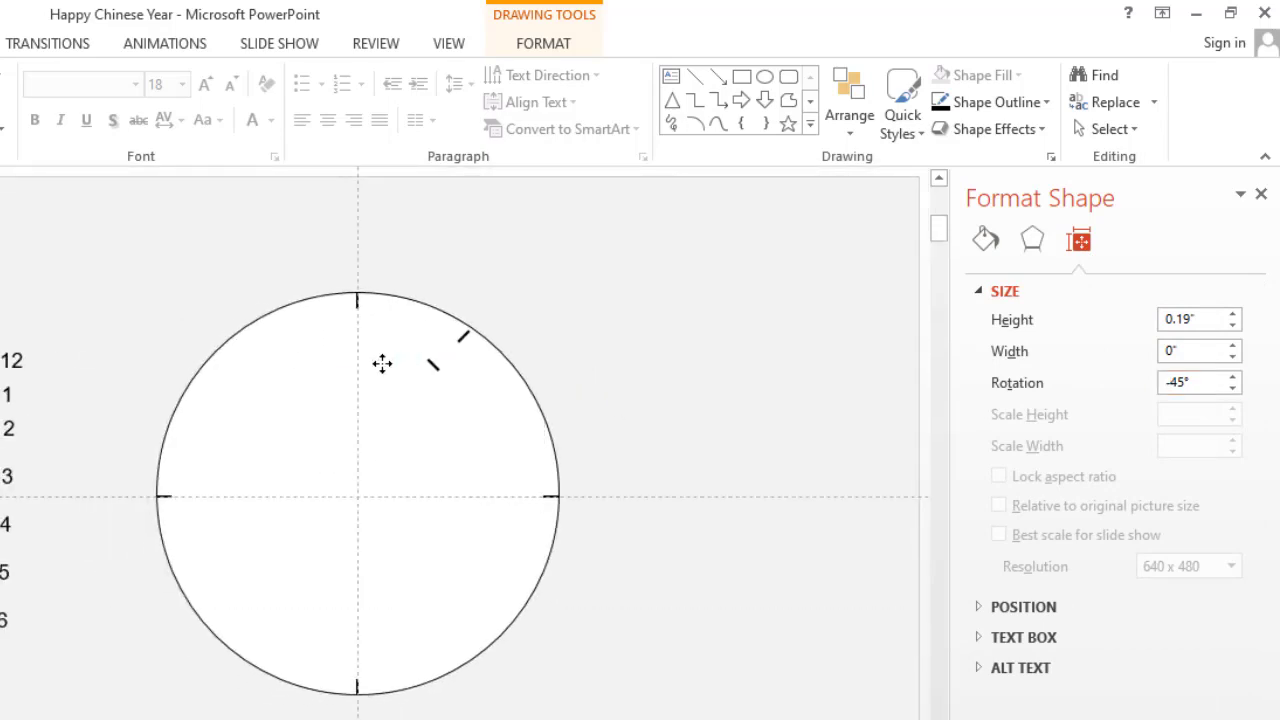
{"action": "left_click_drag", "start_coordinate": [239, 347], "coordinate": [245, 360]}
- Lower a tick's rotation to -60° and move it onto the left rim
{"action": "scroll", "coordinate": [248, 366], "scroll_direction": "up", "scroll_amount": 3}
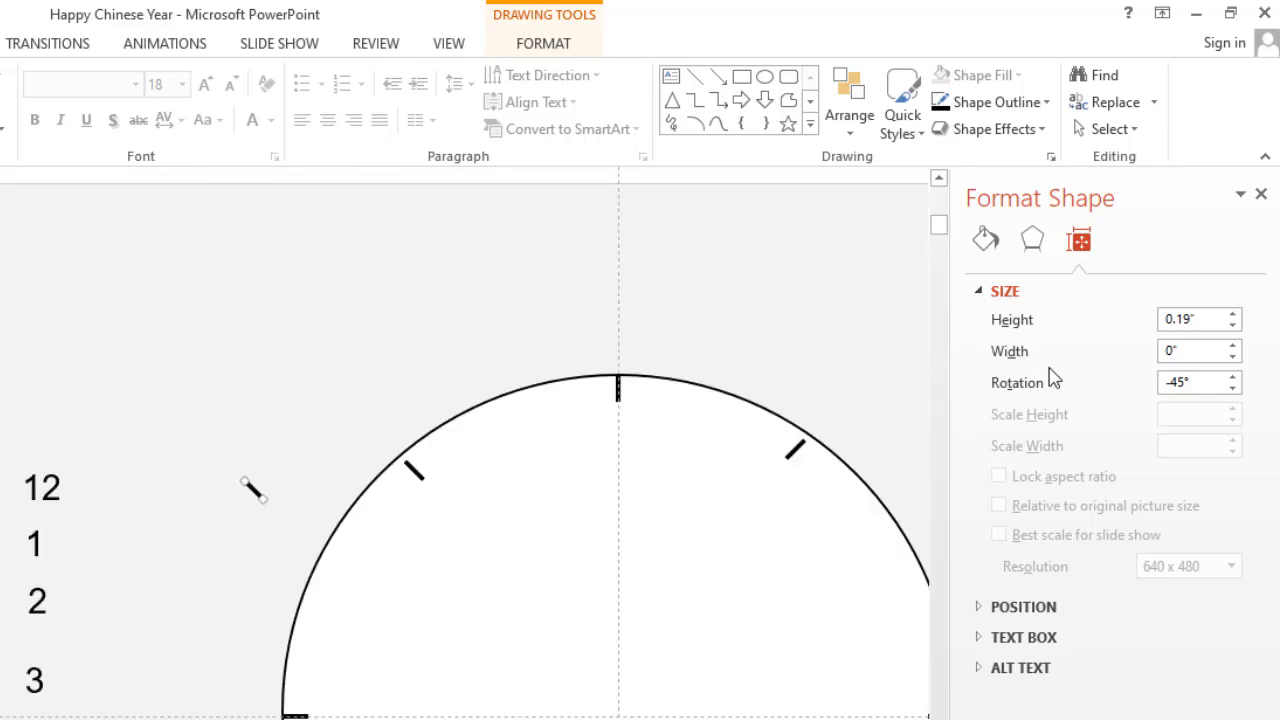
{"action": "left_click", "coordinate": [1233, 389]}
{"action": "left_click", "coordinate": [1233, 389]}
{"action": "left_click", "coordinate": [1233, 392]}
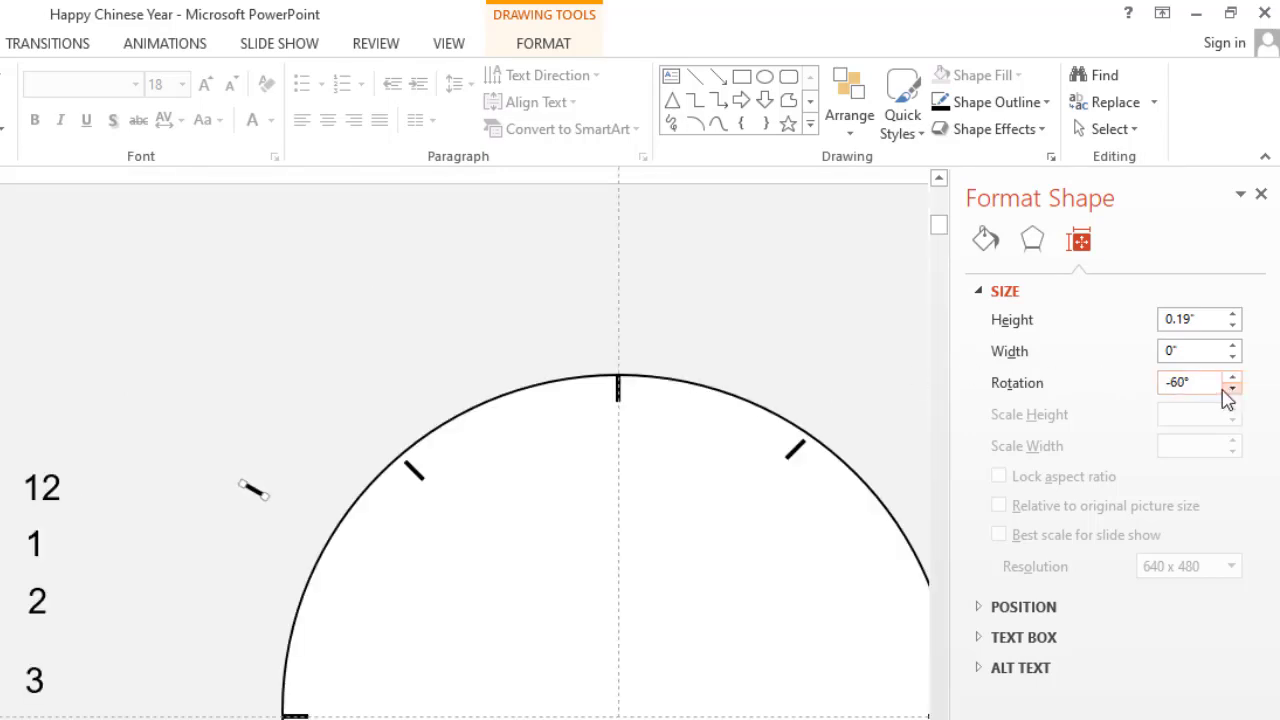
{"action": "left_click_drag", "start_coordinate": [251, 491], "coordinate": [329, 580]}
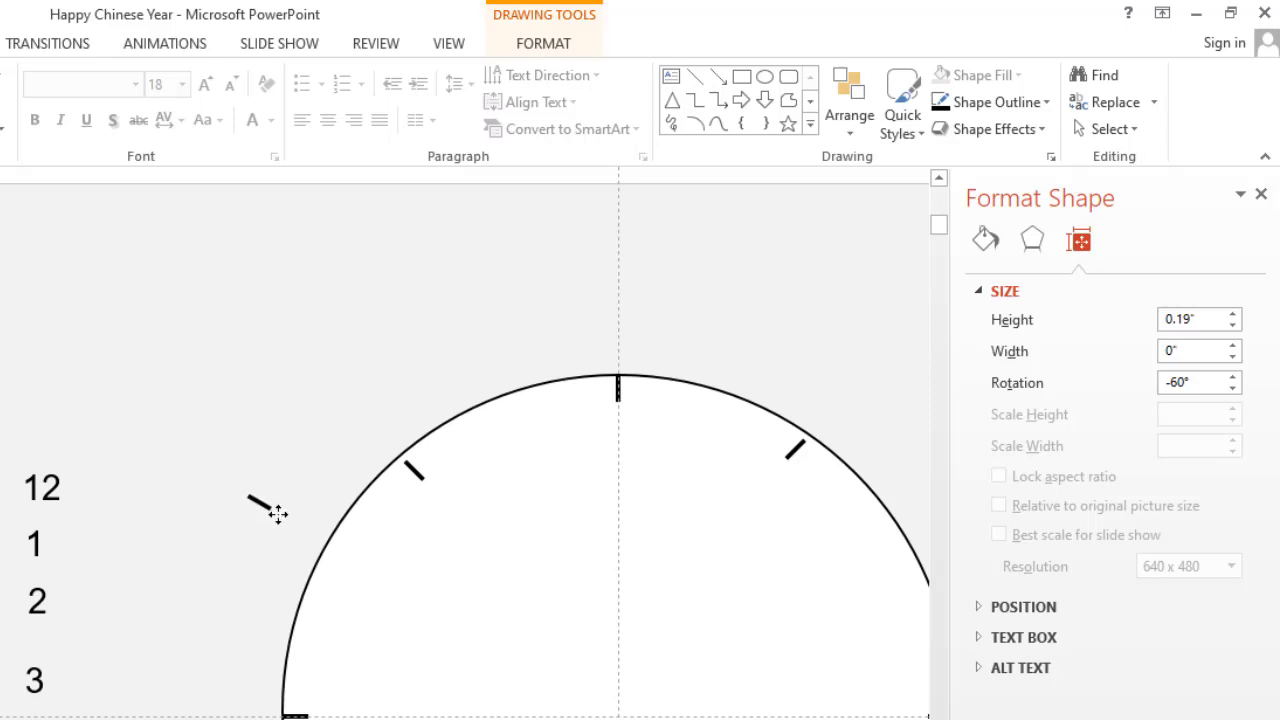
{"action": "scroll", "coordinate": [249, 506], "scroll_direction": "down", "scroll_amount": 3}
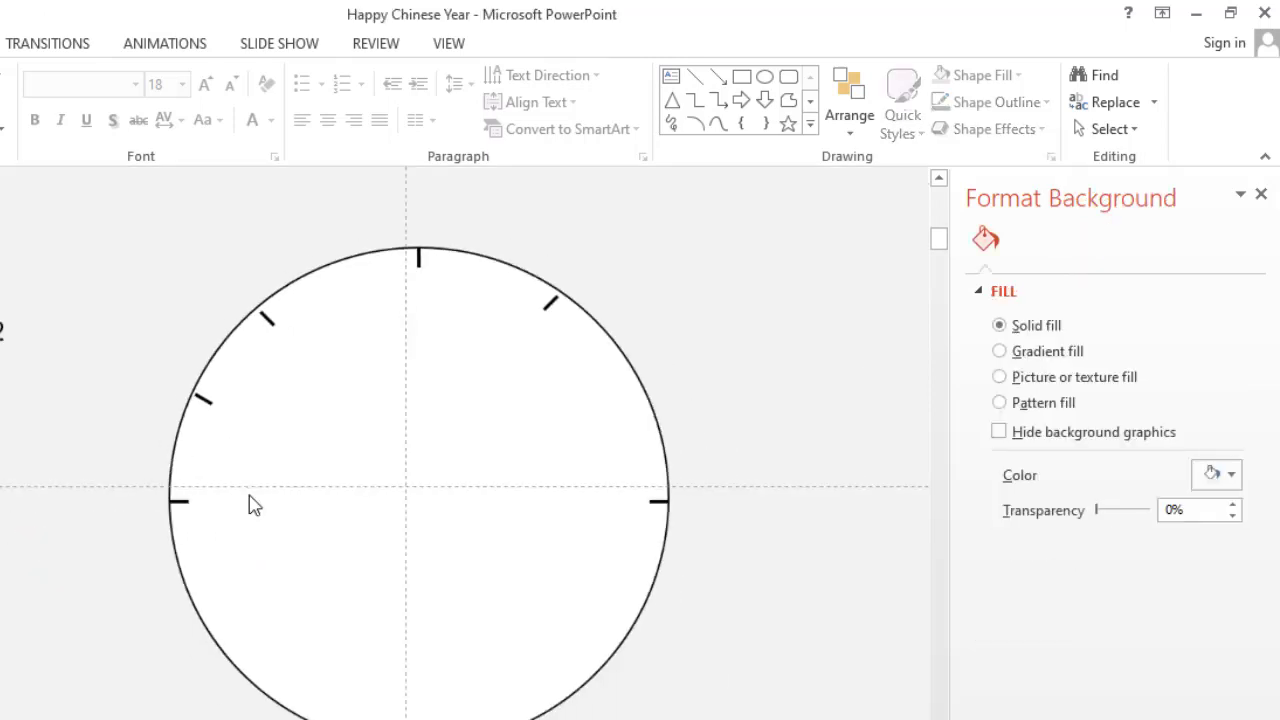
- Set the next tick's rotation to 60° and close the Format Shape pane
{"action": "left_click", "coordinate": [228, 403]}
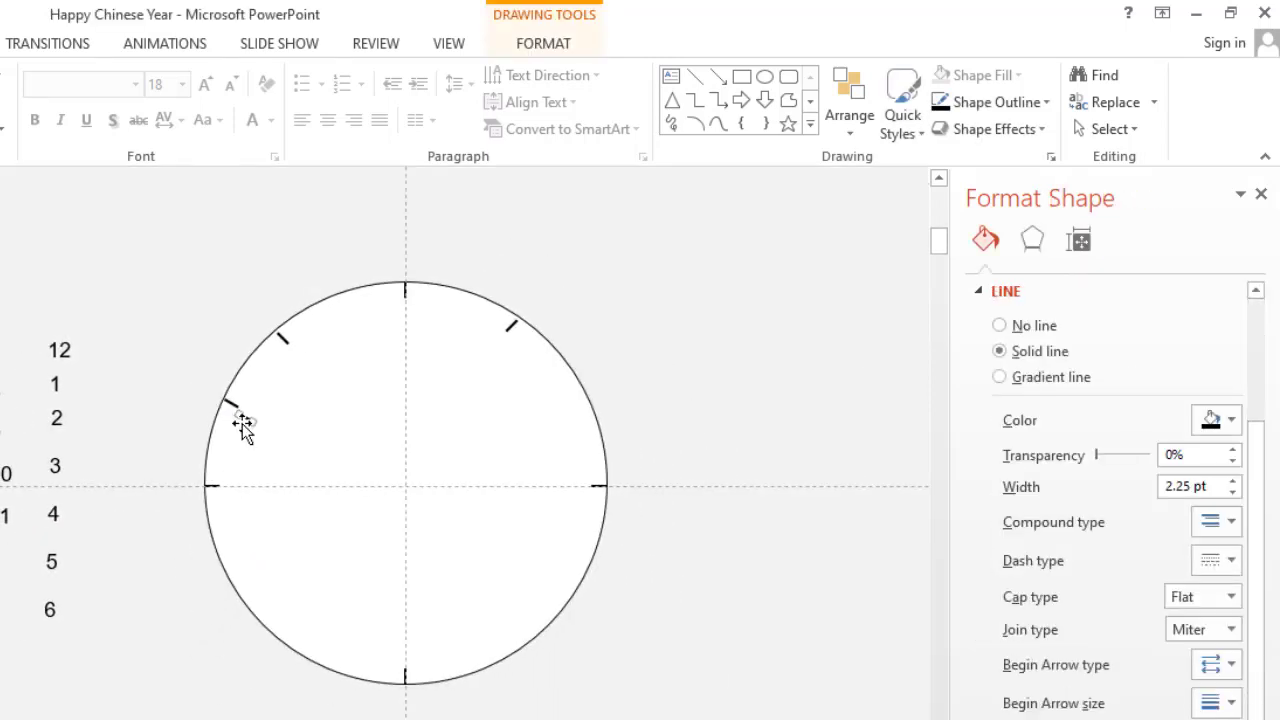
{"action": "left_click", "coordinate": [1079, 242]}
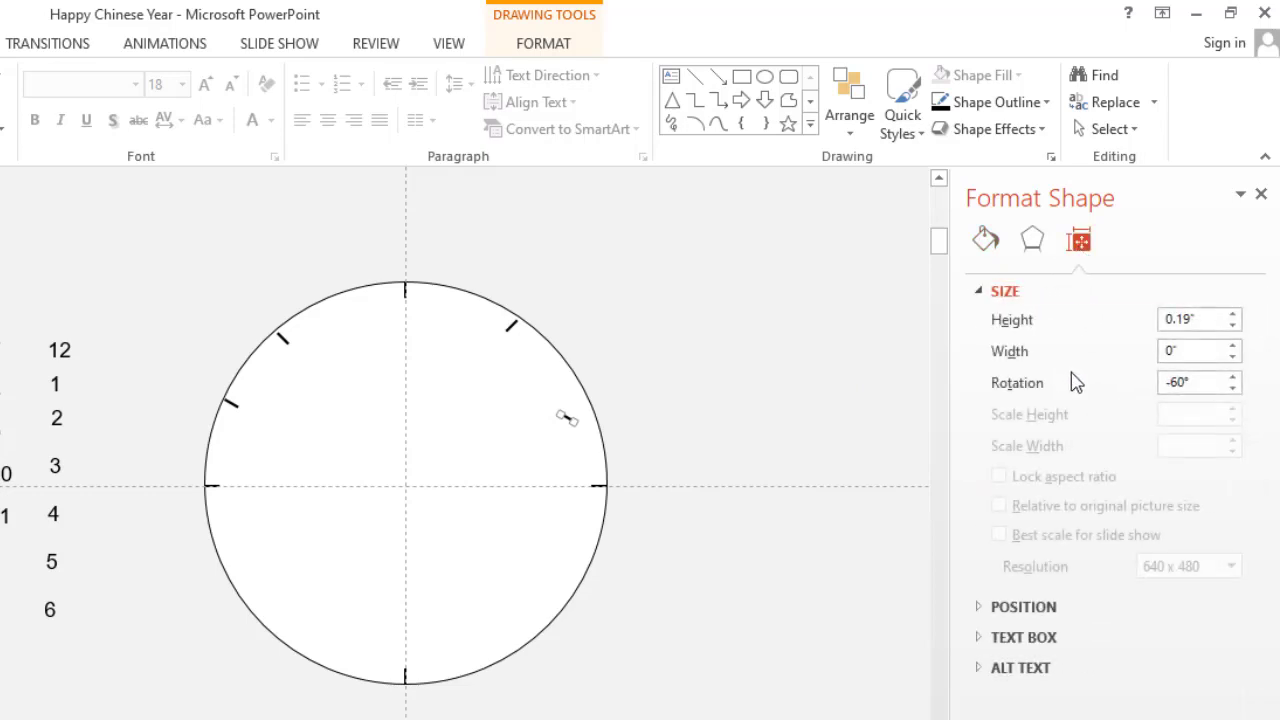
{"action": "left_click", "coordinate": [1170, 382]}
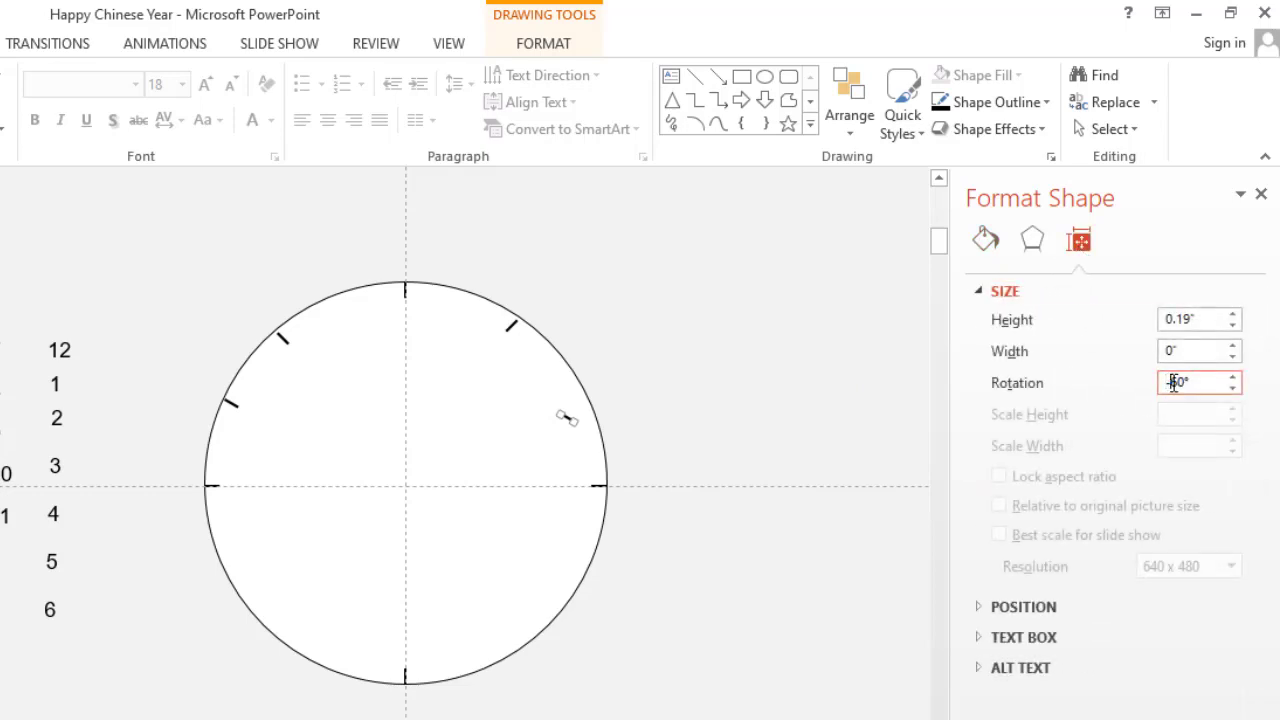
{"action": "key", "text": "Delete"}
{"action": "left_click", "coordinate": [703, 410]}
{"action": "left_click", "coordinate": [561, 423]}
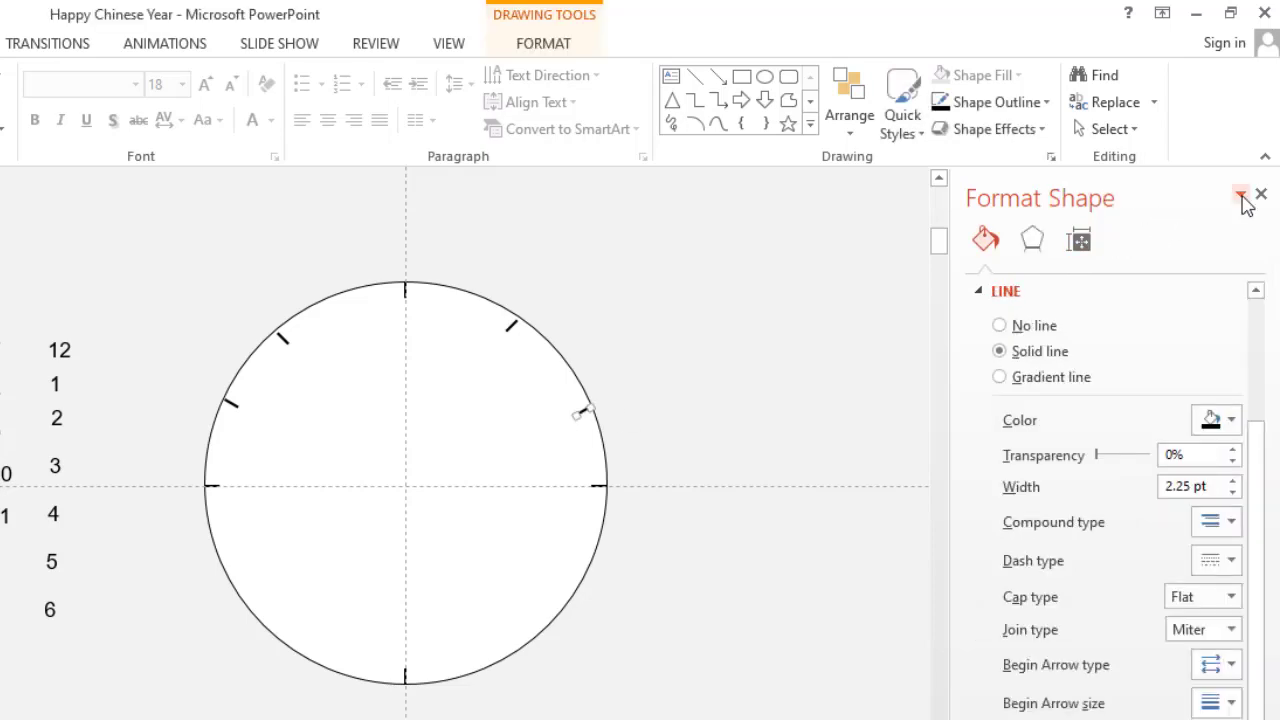
{"action": "left_click", "coordinate": [1260, 192]}
- Slide the upper-left and right ticks along the rim to even hour positions
{"action": "scroll", "coordinate": [600, 309], "scroll_direction": "up", "scroll_amount": 5}
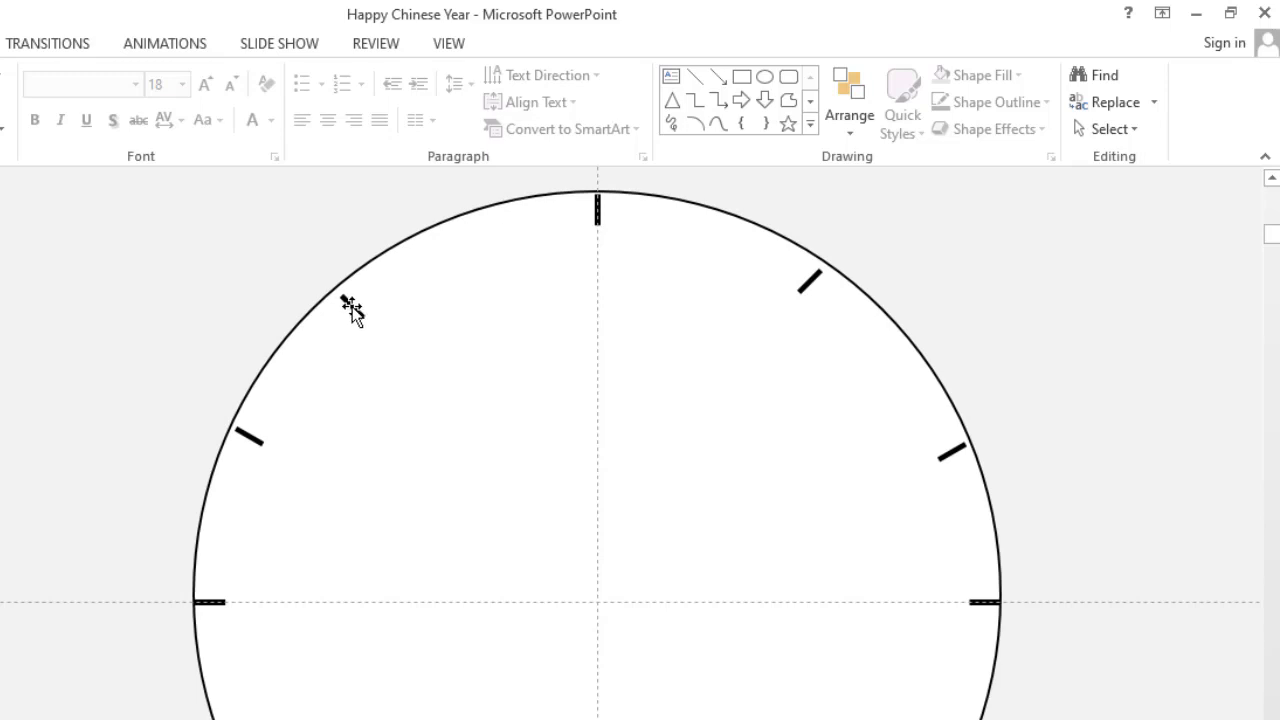
{"action": "left_click_drag", "start_coordinate": [351, 306], "coordinate": [371, 283]}
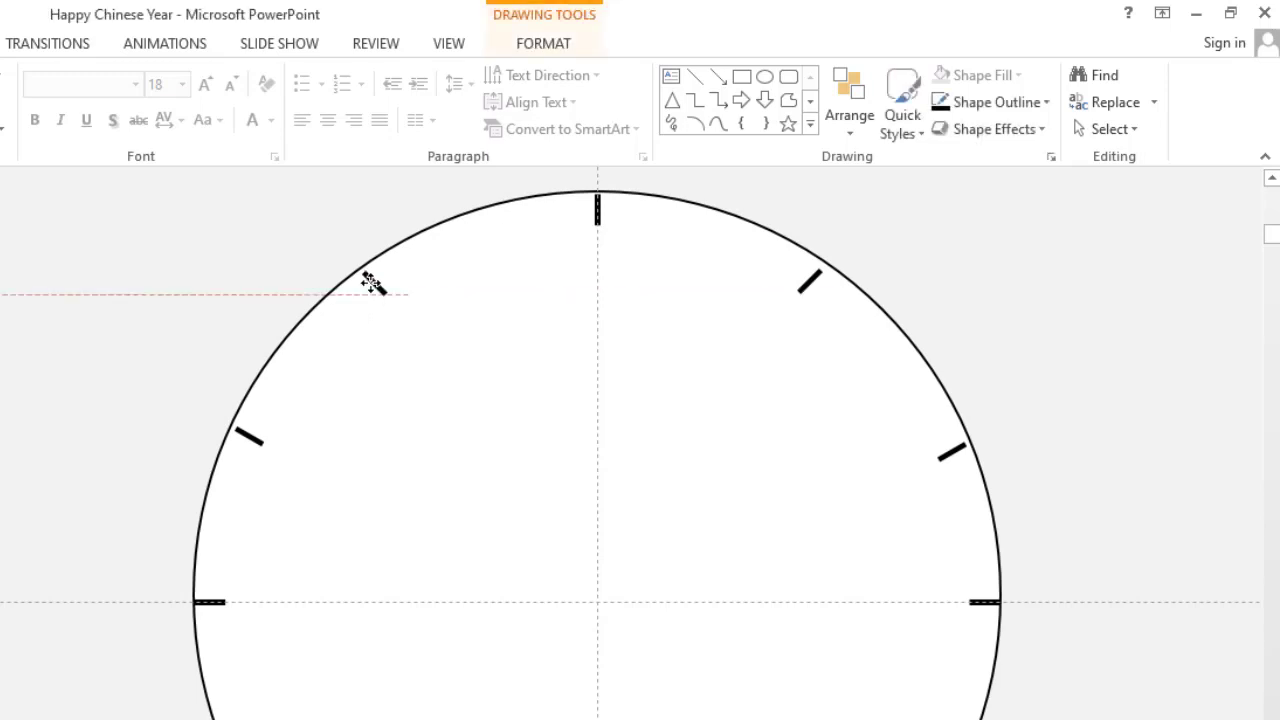
{"action": "left_click_drag", "start_coordinate": [371, 283], "coordinate": [372, 282]}
{"action": "left_click_drag", "start_coordinate": [952, 452], "coordinate": [950, 430]}
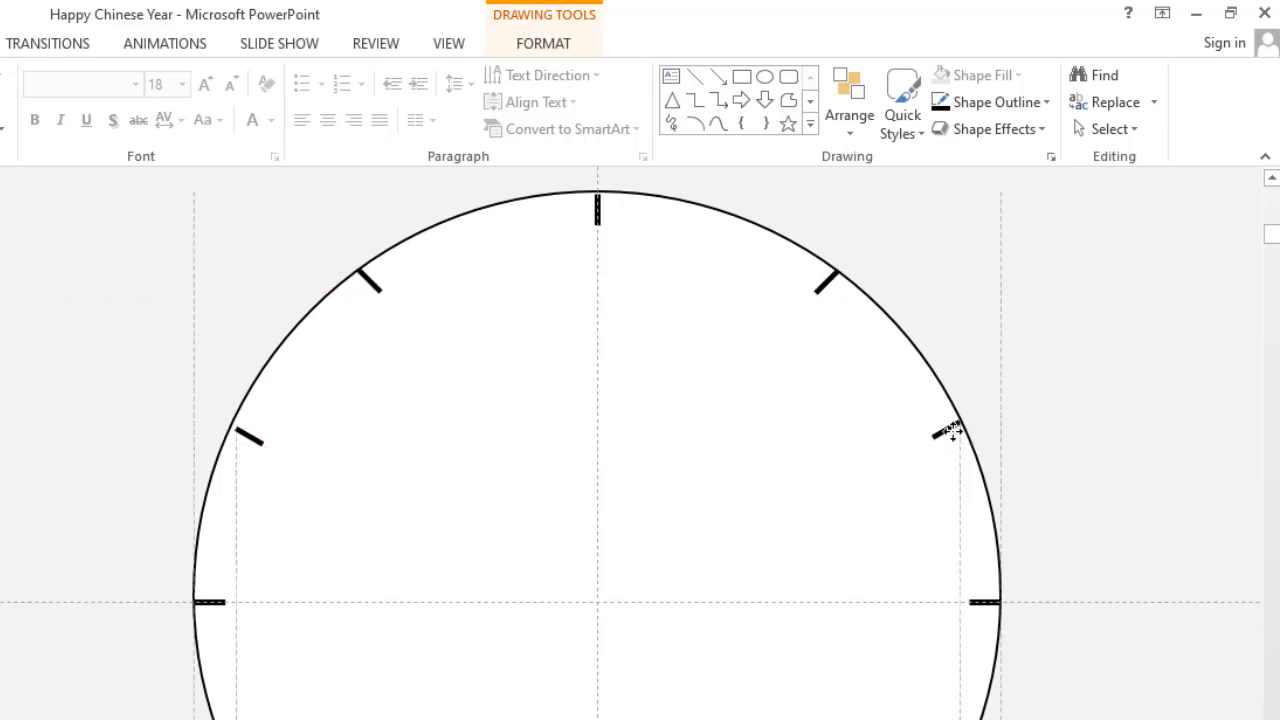
{"action": "left_click", "coordinate": [366, 283]}
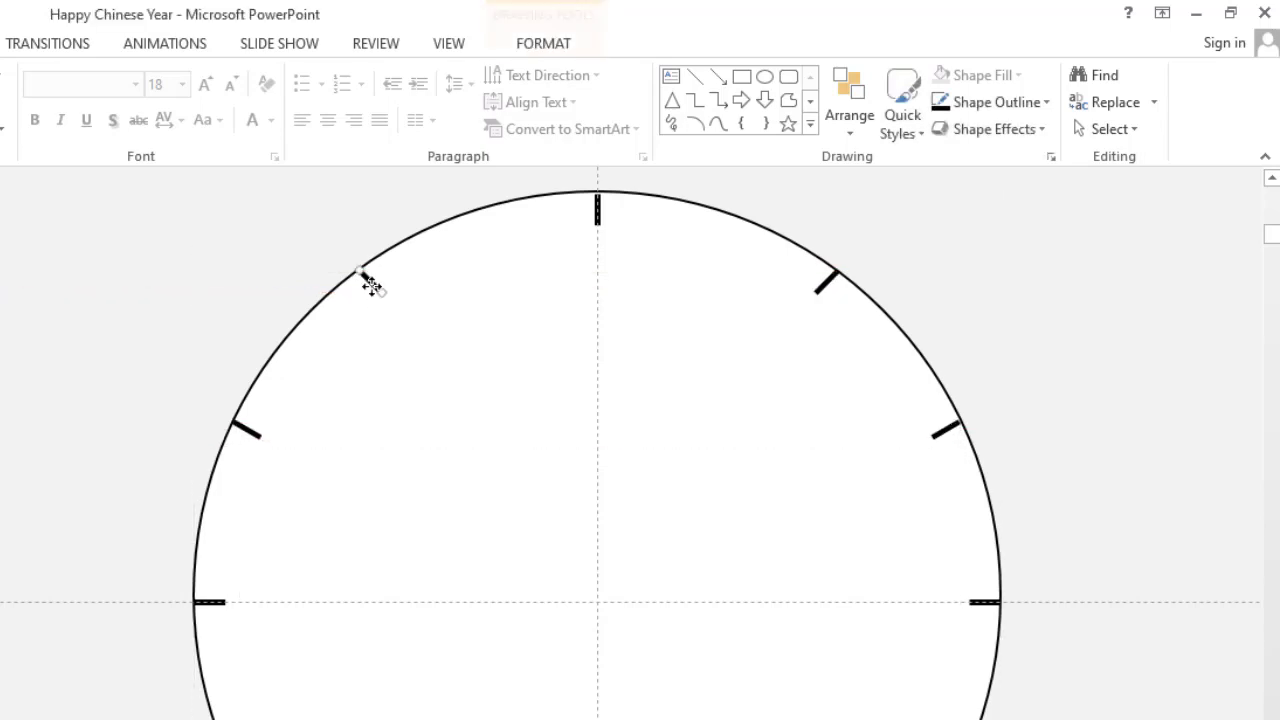
- Duplicate the upper angled ticks downward and flip the copy vertically
{"action": "left_click", "coordinate": [858, 412]}
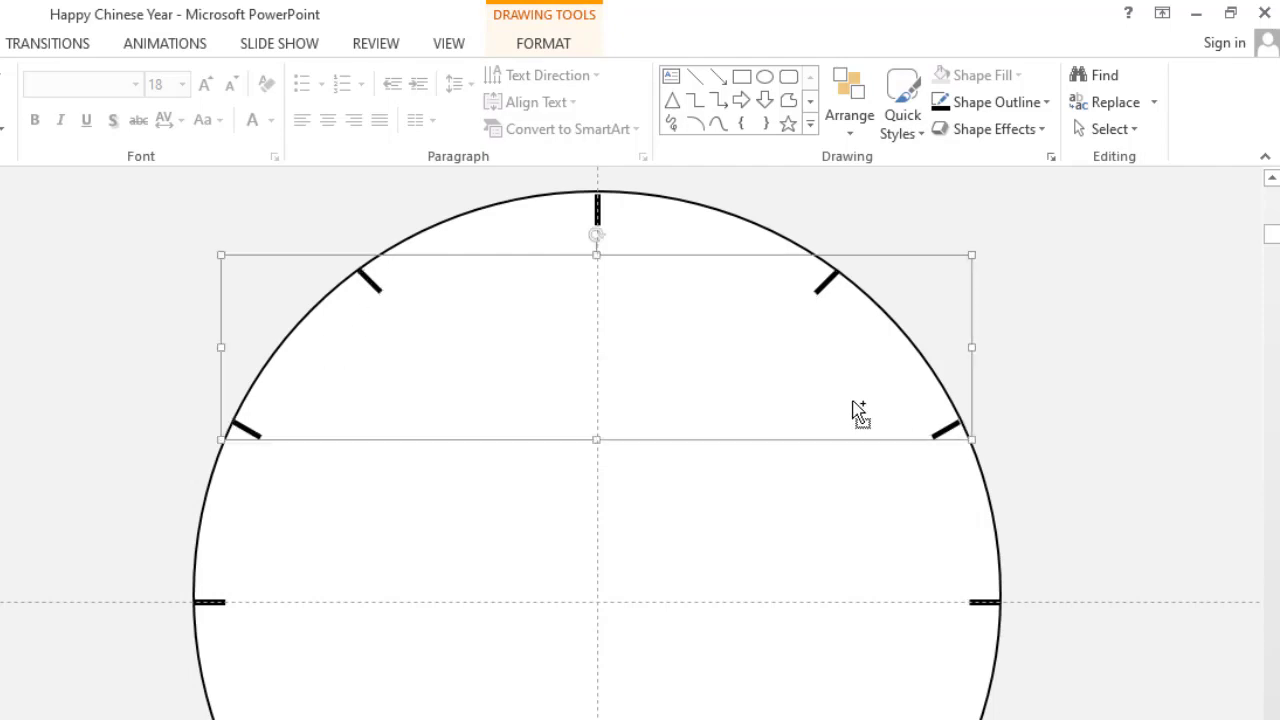
{"action": "scroll", "coordinate": [828, 404], "scroll_direction": "down", "scroll_amount": 1}
{"action": "scroll", "coordinate": [828, 404], "scroll_direction": "down", "scroll_amount": 1}
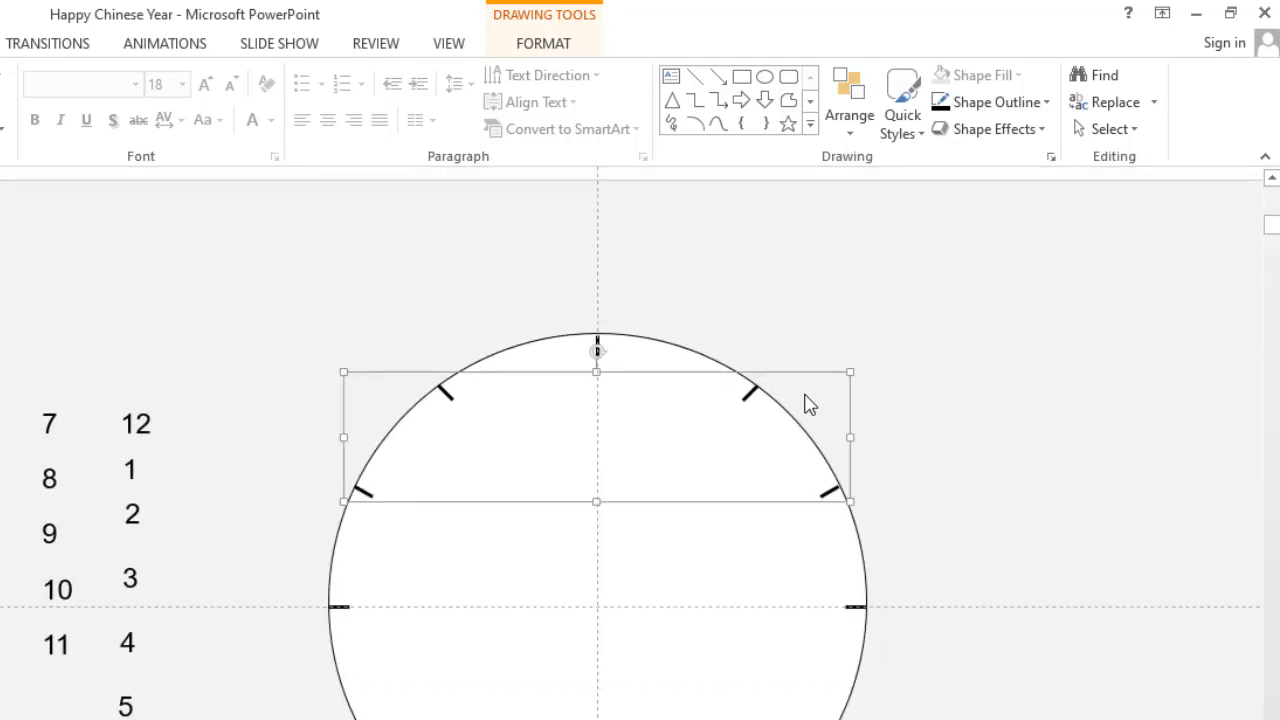
{"action": "left_click_drag", "start_coordinate": [671, 397], "coordinate": [648, 553]}
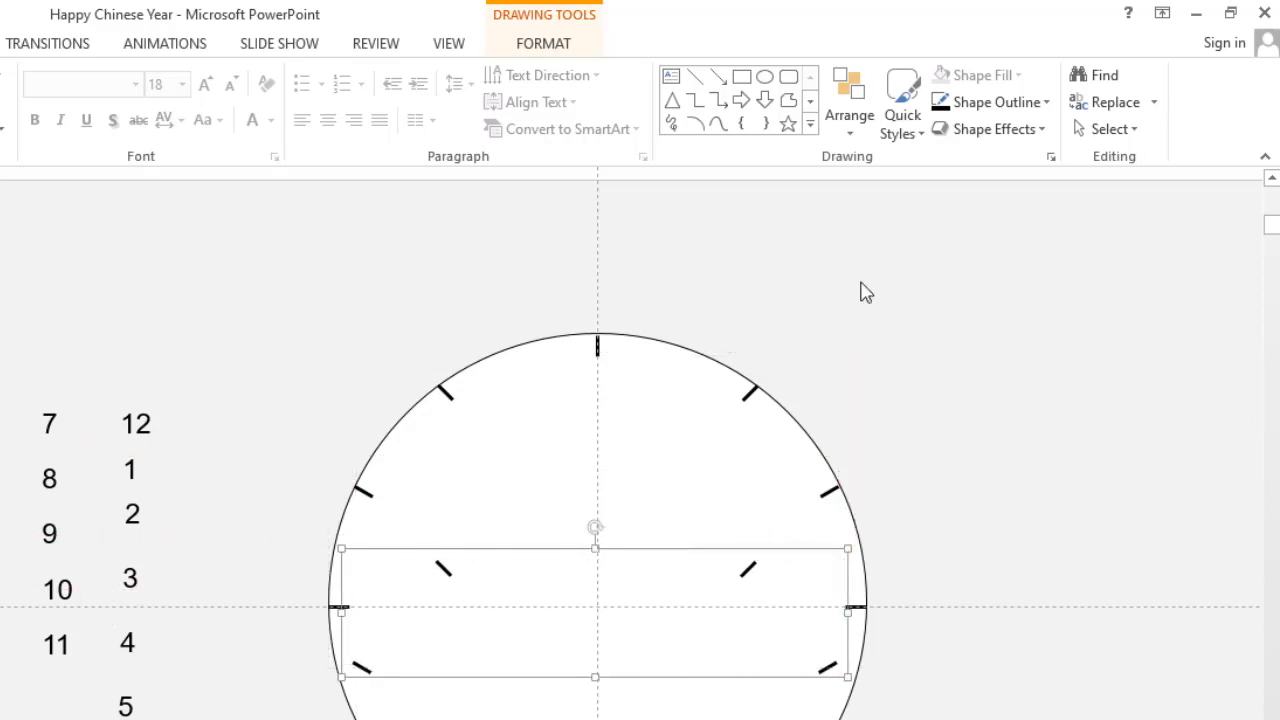
{"action": "left_click", "coordinate": [537, 50]}
{"action": "left_click", "coordinate": [912, 129]}
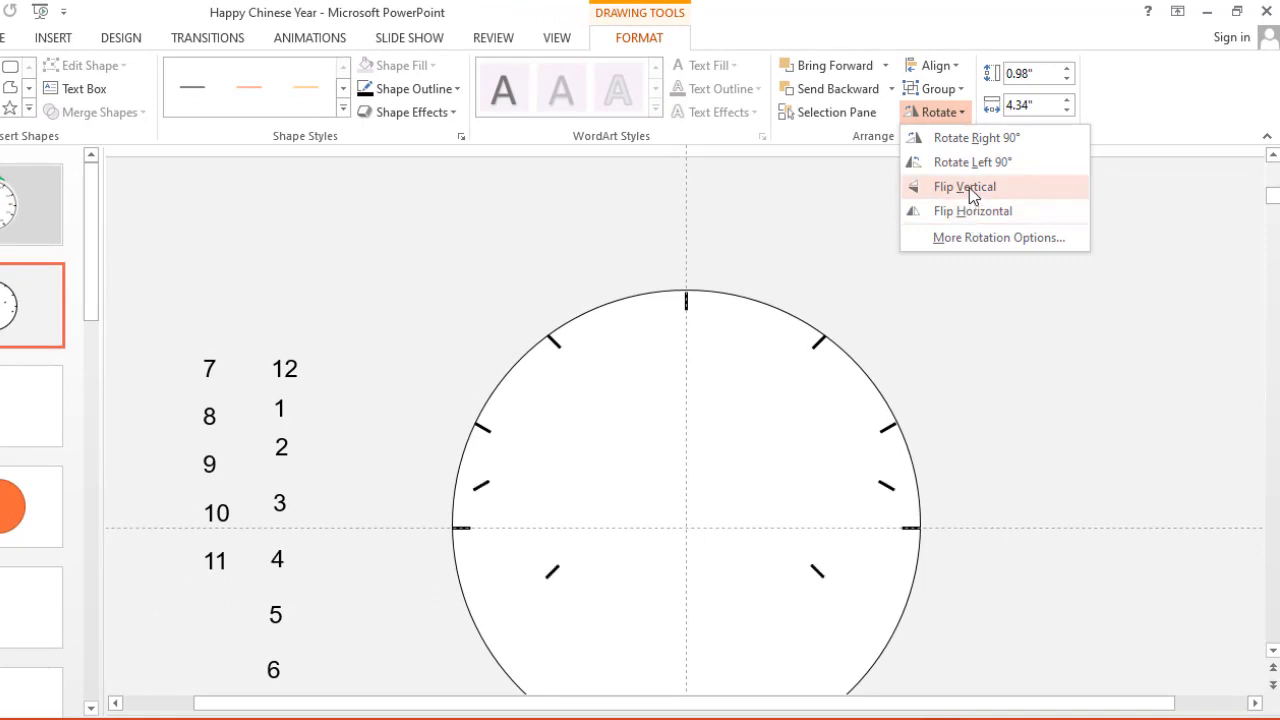
{"action": "left_click", "coordinate": [969, 187]}
- Drag the flipped ticks onto the lower rim of the clock face
{"action": "left_click_drag", "start_coordinate": [714, 483], "coordinate": [715, 571]}
{"action": "scroll", "coordinate": [714, 560], "scroll_direction": "down", "scroll_amount": 3}
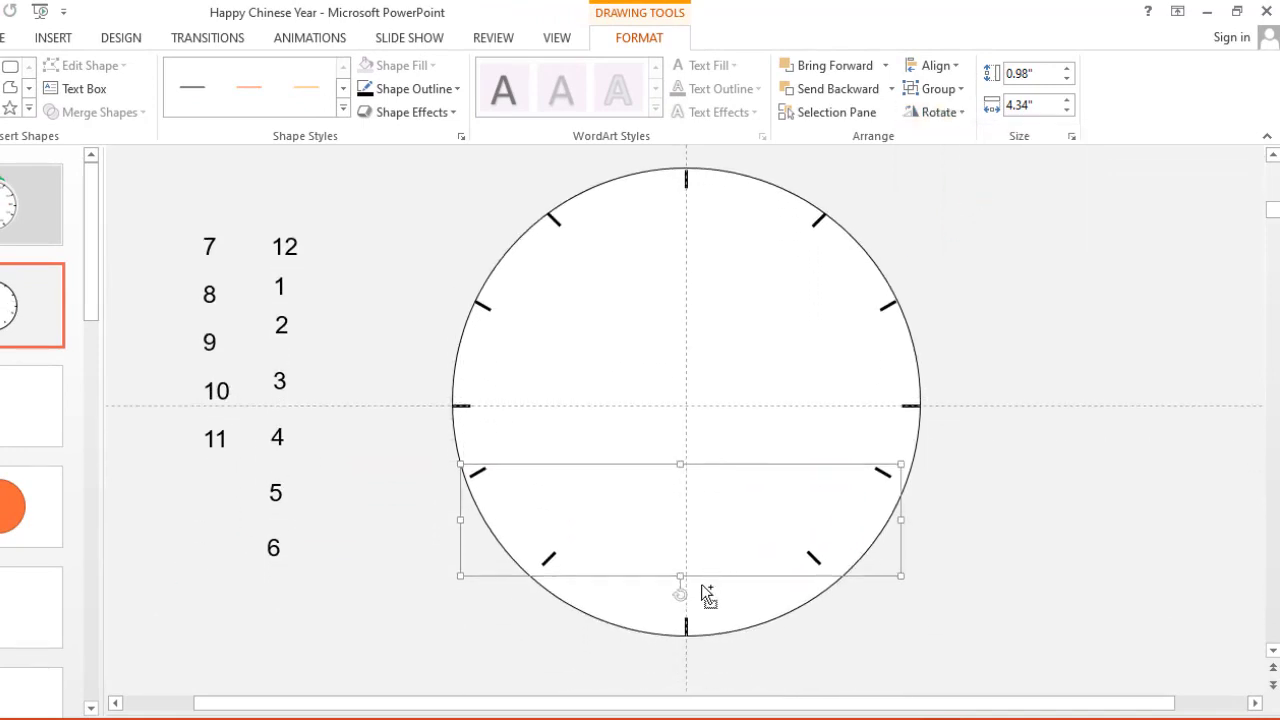
{"action": "scroll", "coordinate": [708, 595], "scroll_direction": "up", "scroll_amount": 10}
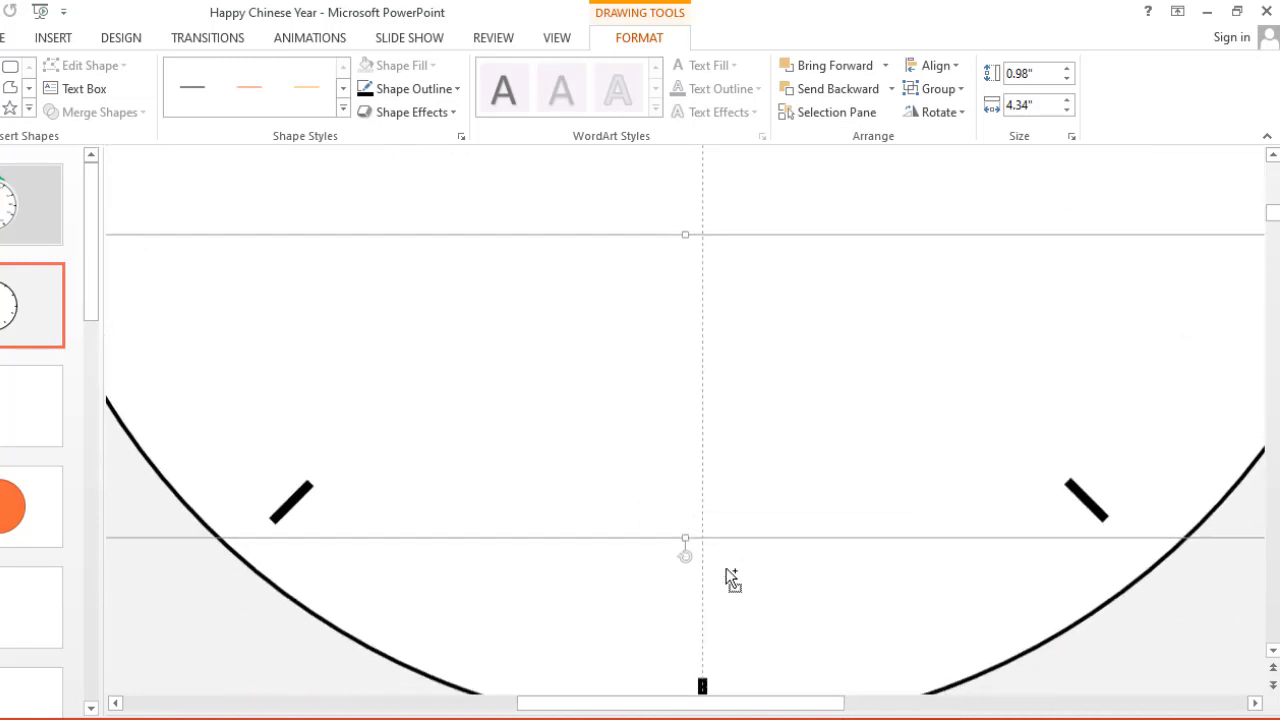
{"action": "scroll", "coordinate": [728, 573], "scroll_direction": "down", "scroll_amount": 6}
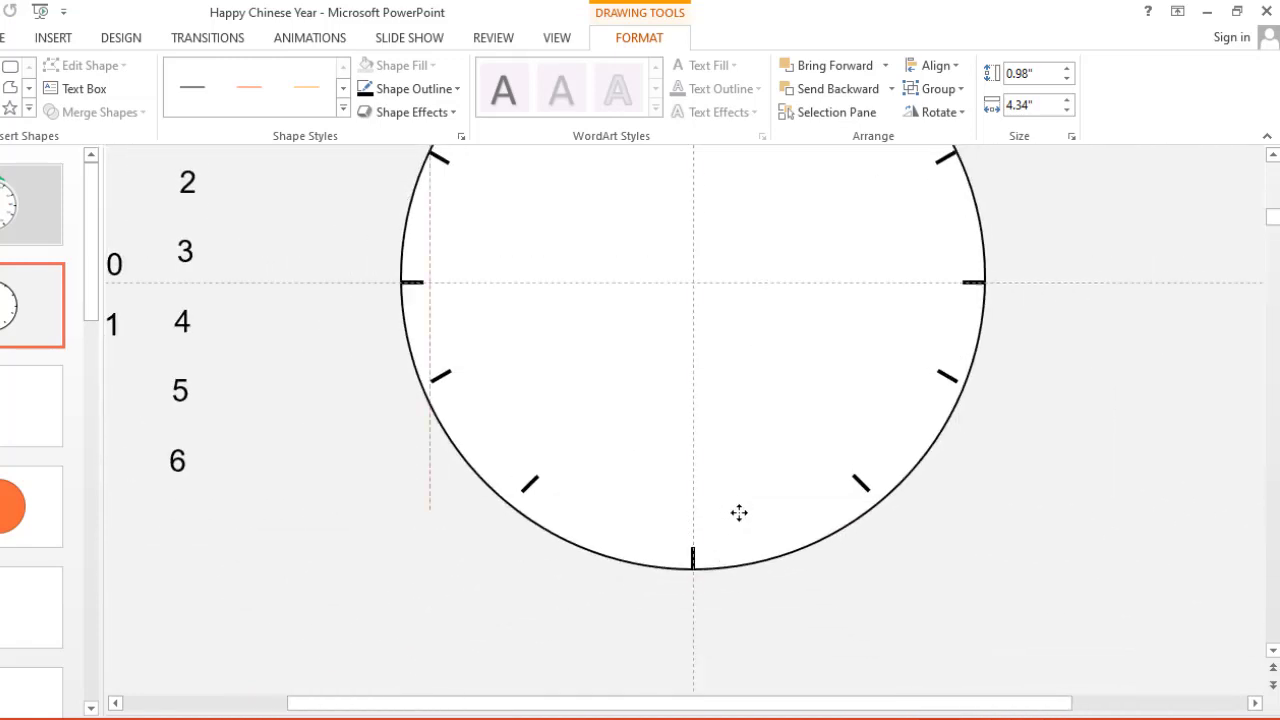
{"action": "left_click_drag", "start_coordinate": [730, 500], "coordinate": [777, 531]}
{"action": "left_click", "coordinate": [845, 600]}
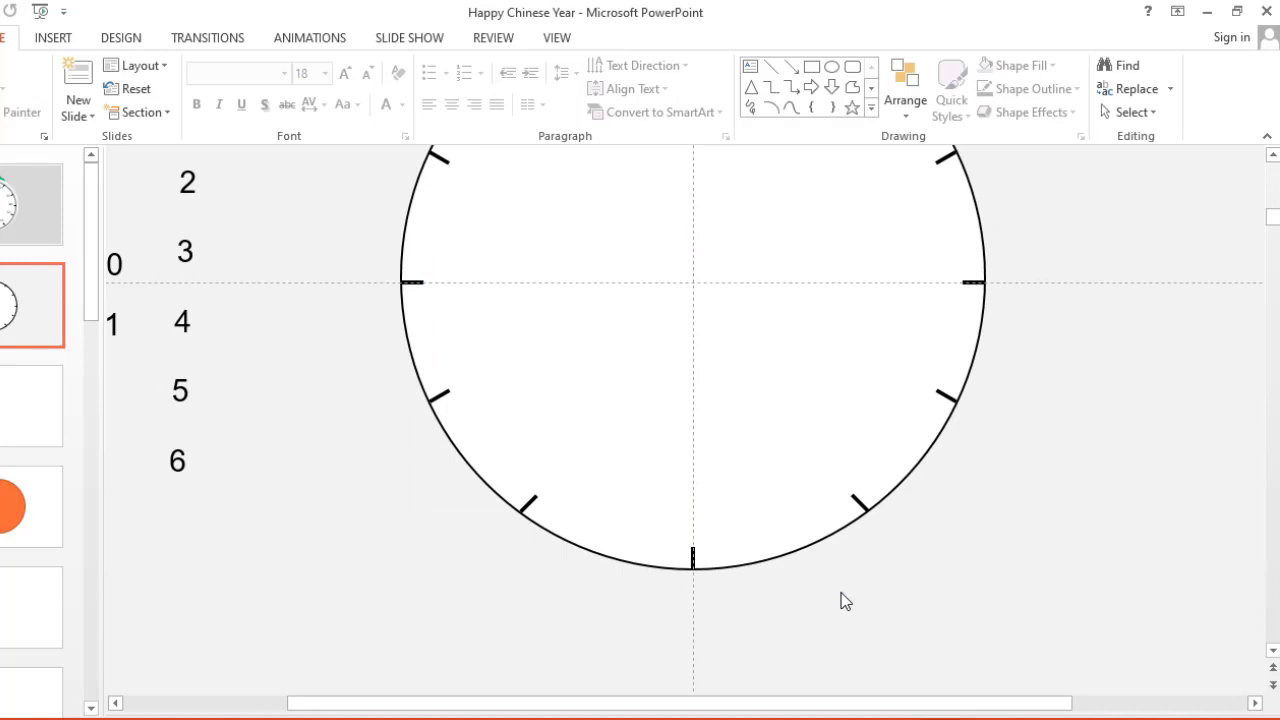
{"action": "scroll", "coordinate": [845, 600], "scroll_direction": "down", "scroll_amount": 3}
- Make the 12 bold and reposition it among the numbers
{"action": "scroll", "coordinate": [426, 401], "scroll_direction": "up", "scroll_amount": 3}
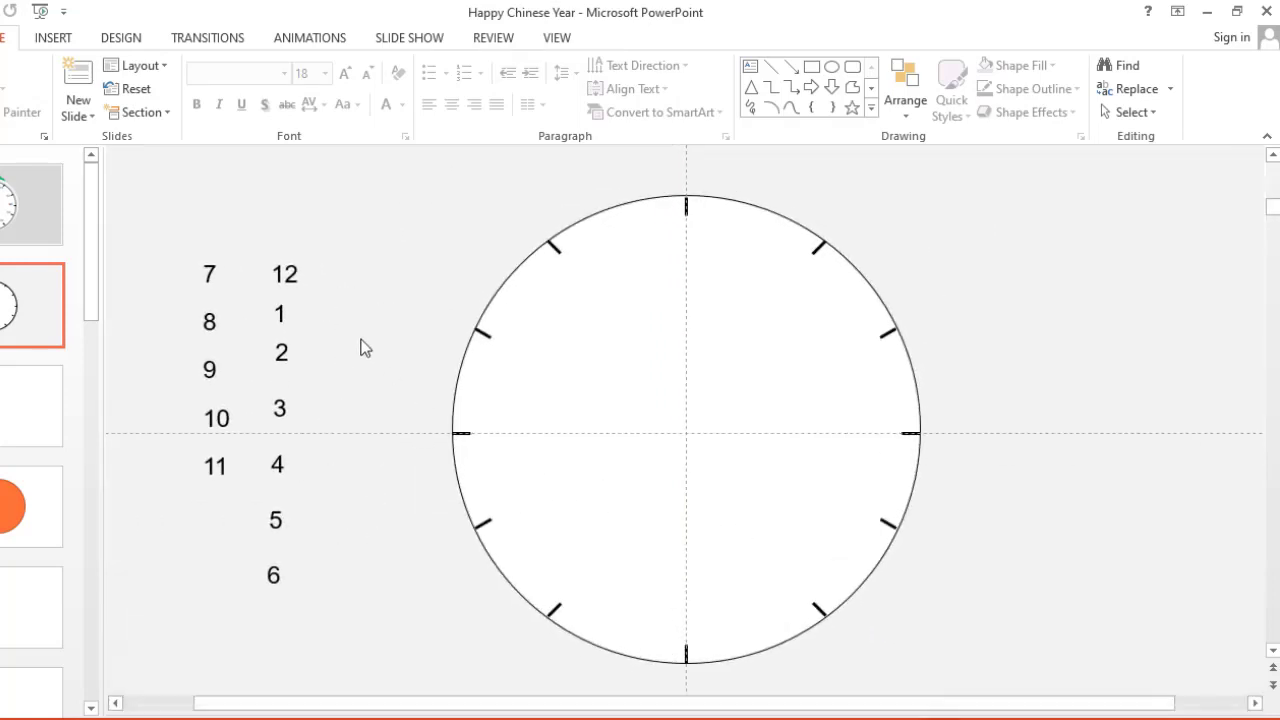
{"action": "left_click", "coordinate": [293, 275]}
{"action": "left_click_drag", "start_coordinate": [295, 297], "coordinate": [350, 292]}
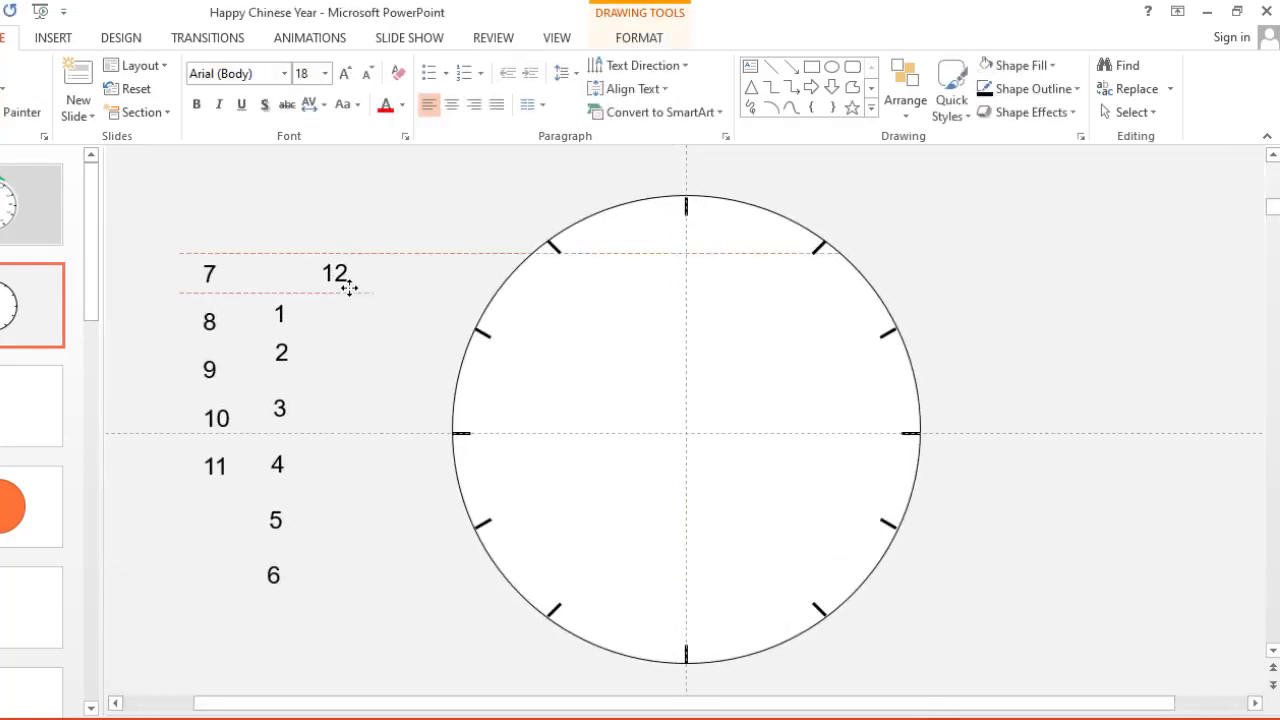
{"action": "left_click", "coordinate": [198, 105]}
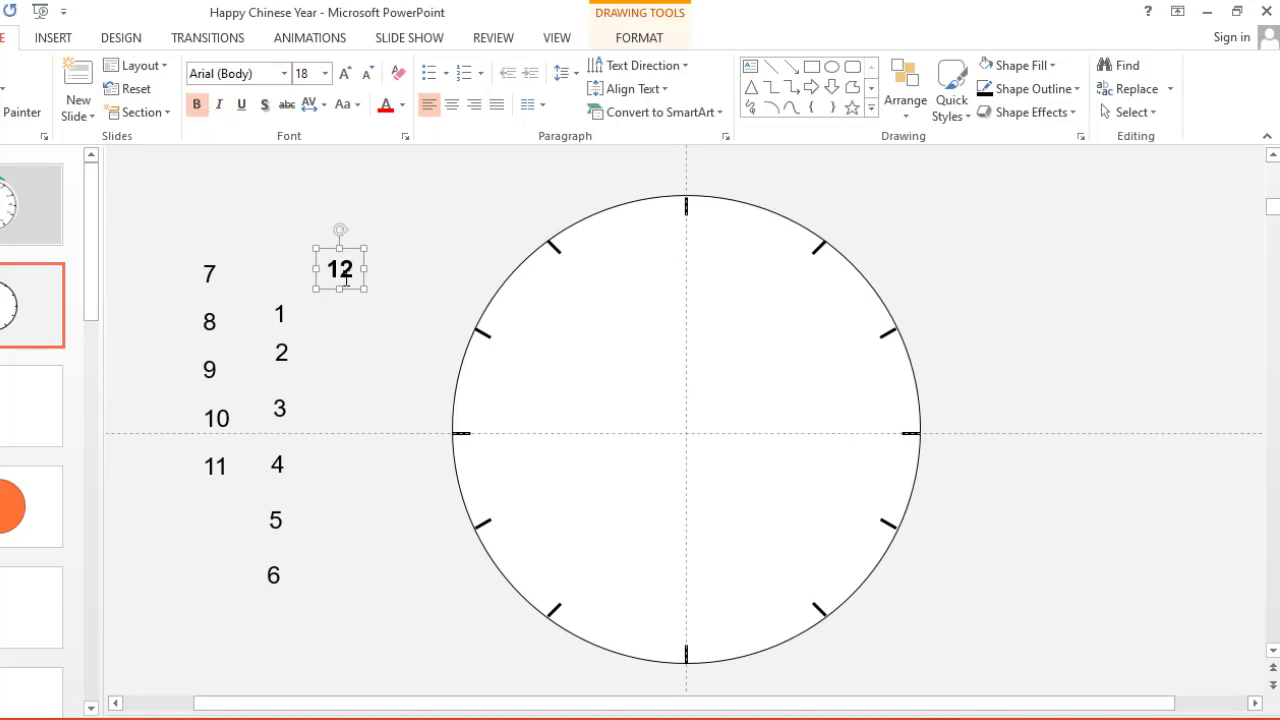
{"action": "mouse_move", "coordinate": [355, 293]}
{"action": "left_mouse_down"}
{"action": "mouse_move", "coordinate": [380, 265]}
{"action": "mouse_move", "coordinate": [287, 291]}
{"action": "left_mouse_up"}
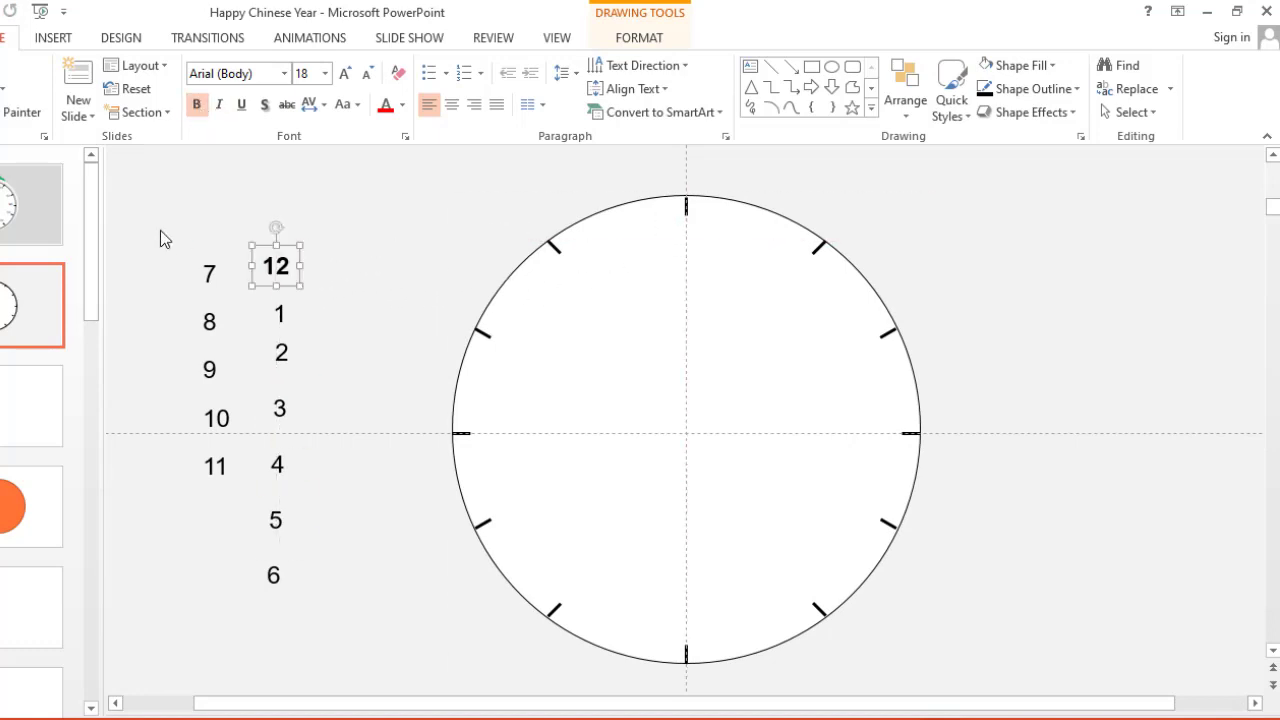
- Enlarge all twelve clock numbers from 18 to 24 pt
{"action": "mouse_move", "coordinate": [162, 198]}
{"action": "left_mouse_down"}
{"action": "mouse_move", "coordinate": [295, 452]}
{"action": "mouse_move", "coordinate": [352, 686]}
{"action": "left_mouse_up"}
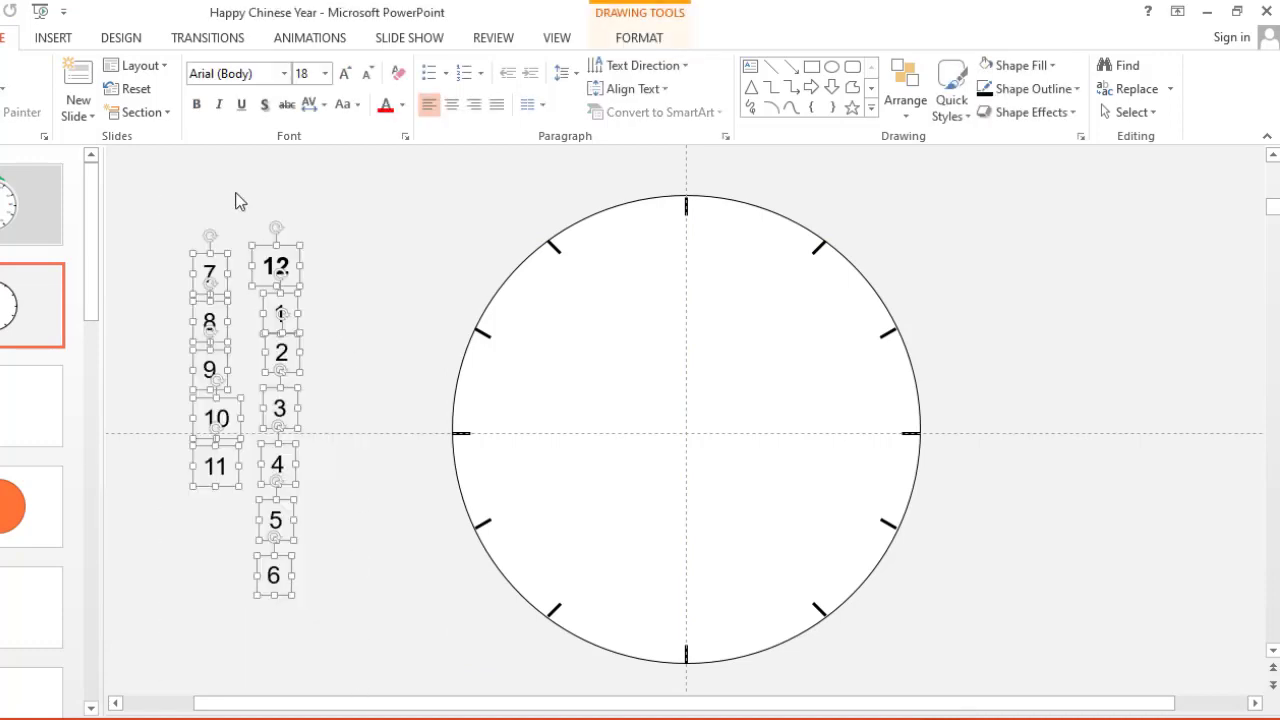
{"action": "left_click", "coordinate": [346, 73]}
{"action": "left_click", "coordinate": [346, 73]}
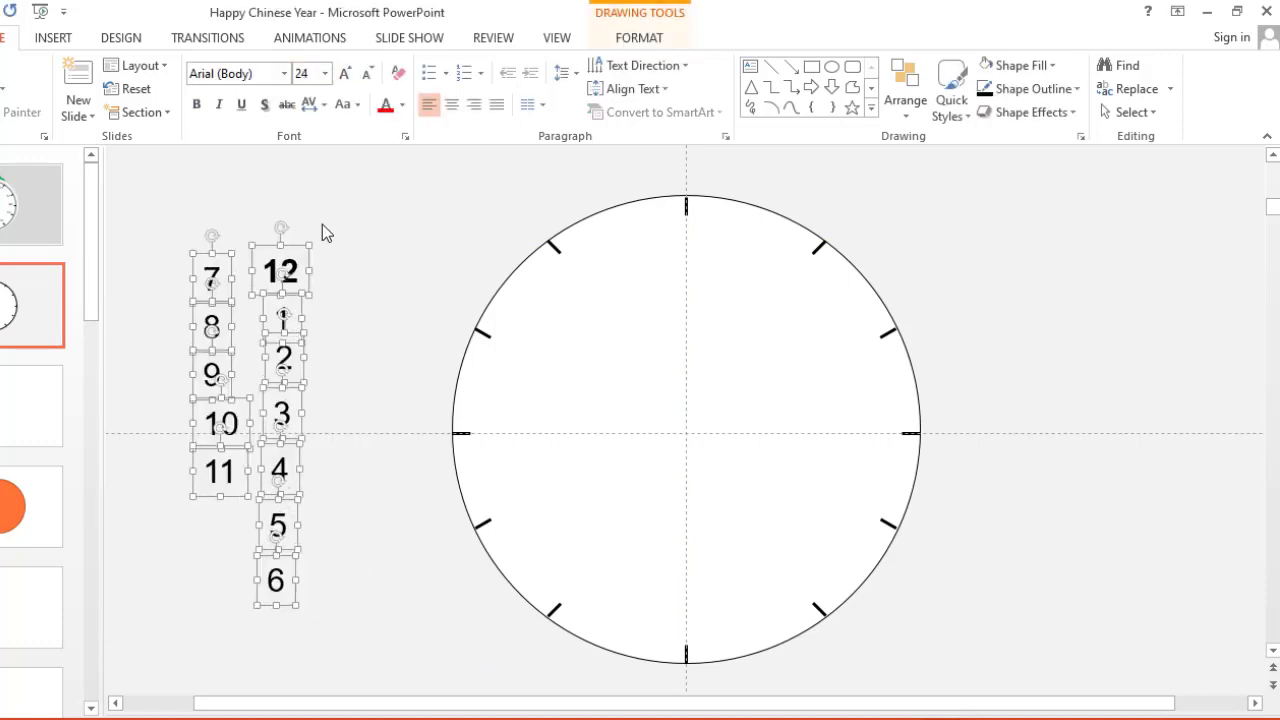
{"action": "left_click", "coordinate": [322, 226]}
{"action": "left_click", "coordinate": [311, 284]}
- Place the 12 at the top, then bold the 6 and place it at the bottom
{"action": "left_click_drag", "start_coordinate": [311, 284], "coordinate": [712, 239]}
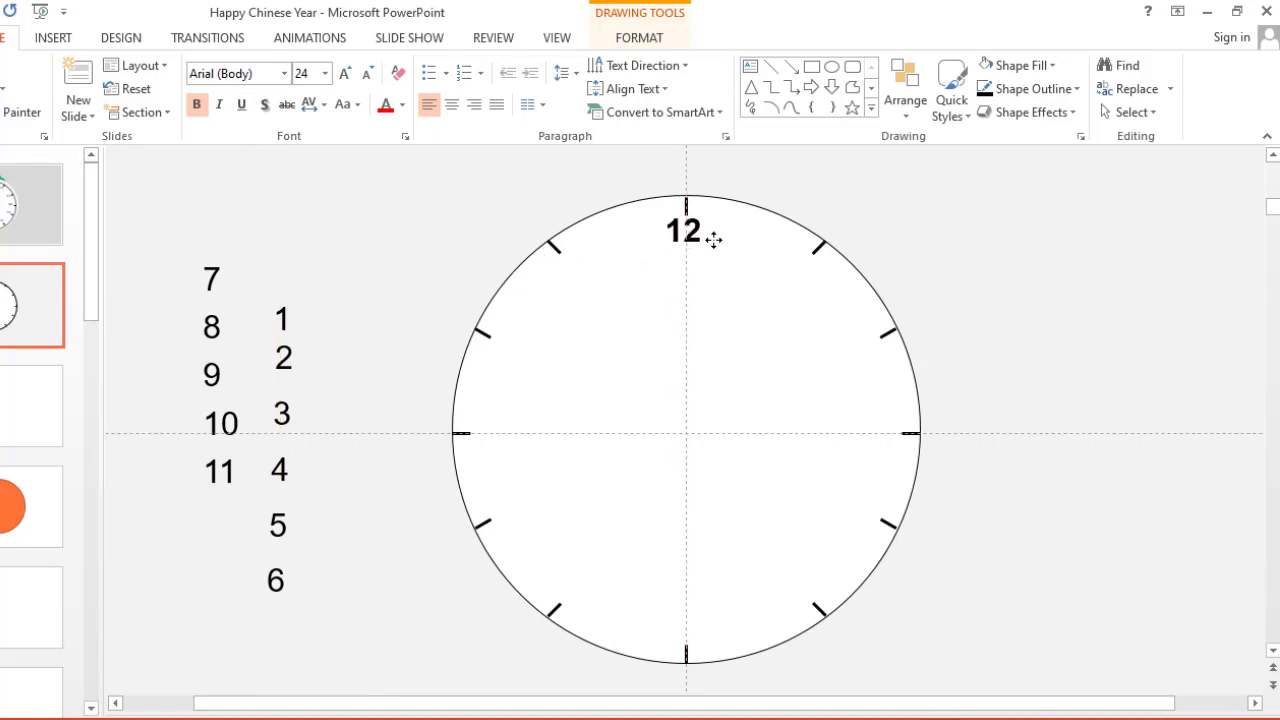
{"action": "left_click", "coordinate": [279, 470]}
{"action": "left_click", "coordinate": [268, 578]}
{"action": "type", "text": "0"}
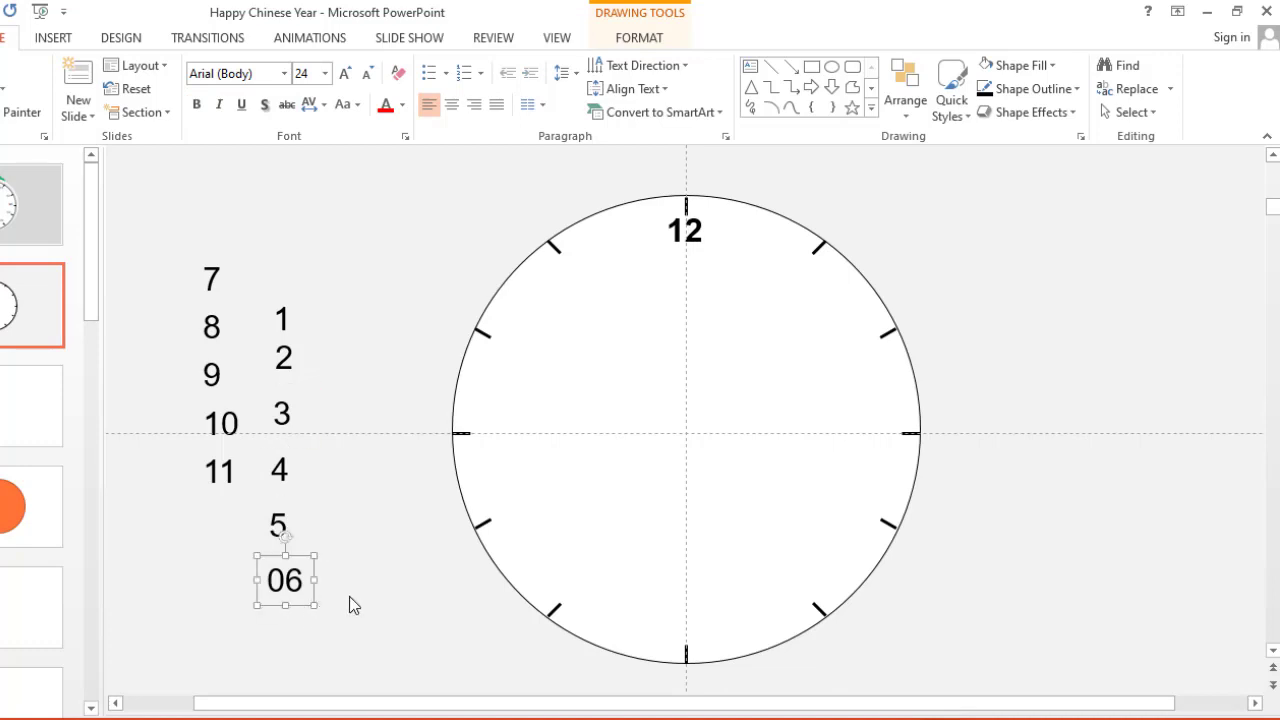
{"action": "key", "text": "BackSpace"}
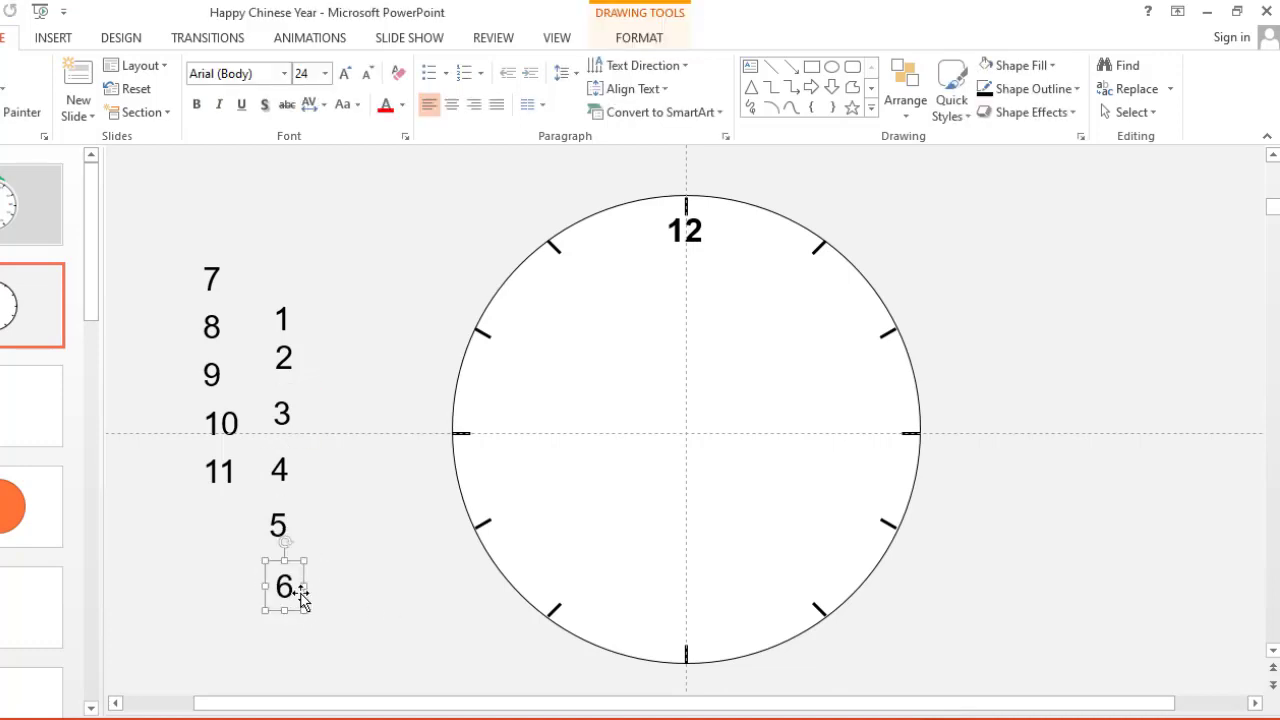
{"action": "left_click", "coordinate": [197, 105]}
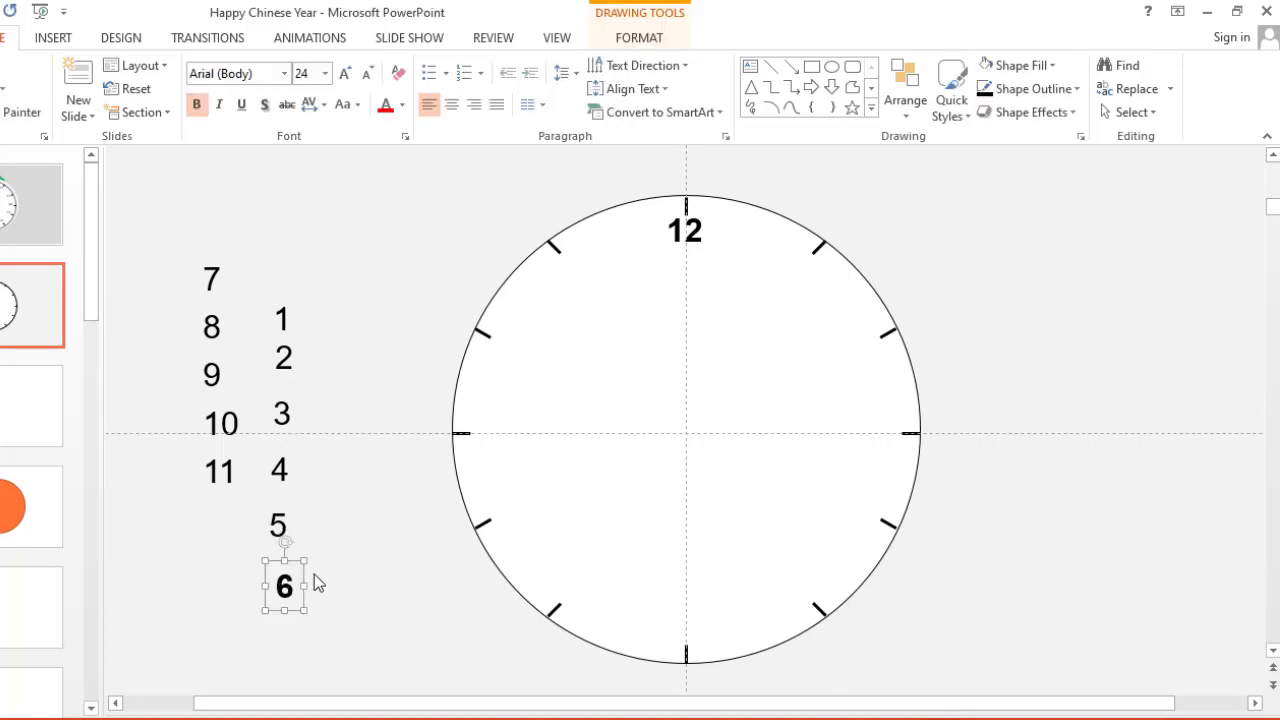
{"action": "left_click_drag", "start_coordinate": [306, 572], "coordinate": [707, 614]}
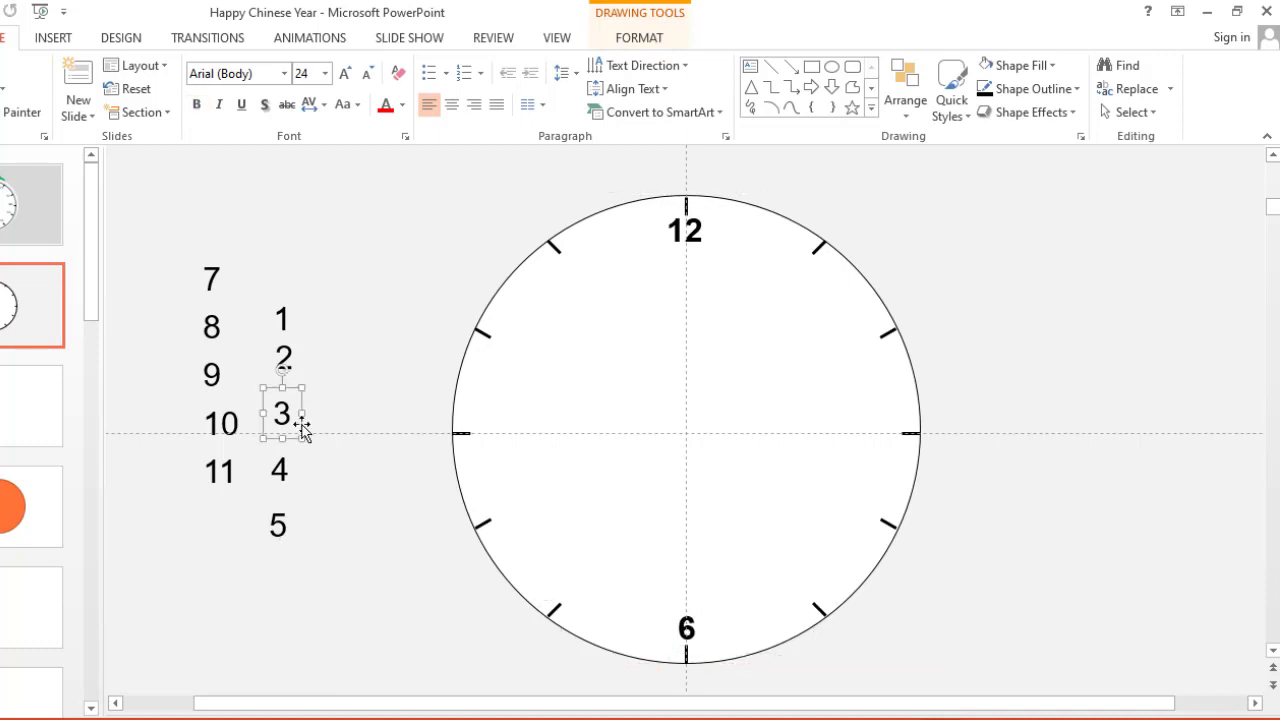
- Bold the 3 and set it on the 3 o'clock tick at the right edge
{"action": "left_click_drag", "start_coordinate": [298, 426], "coordinate": [911, 452]}
{"action": "left_click", "coordinate": [197, 105]}
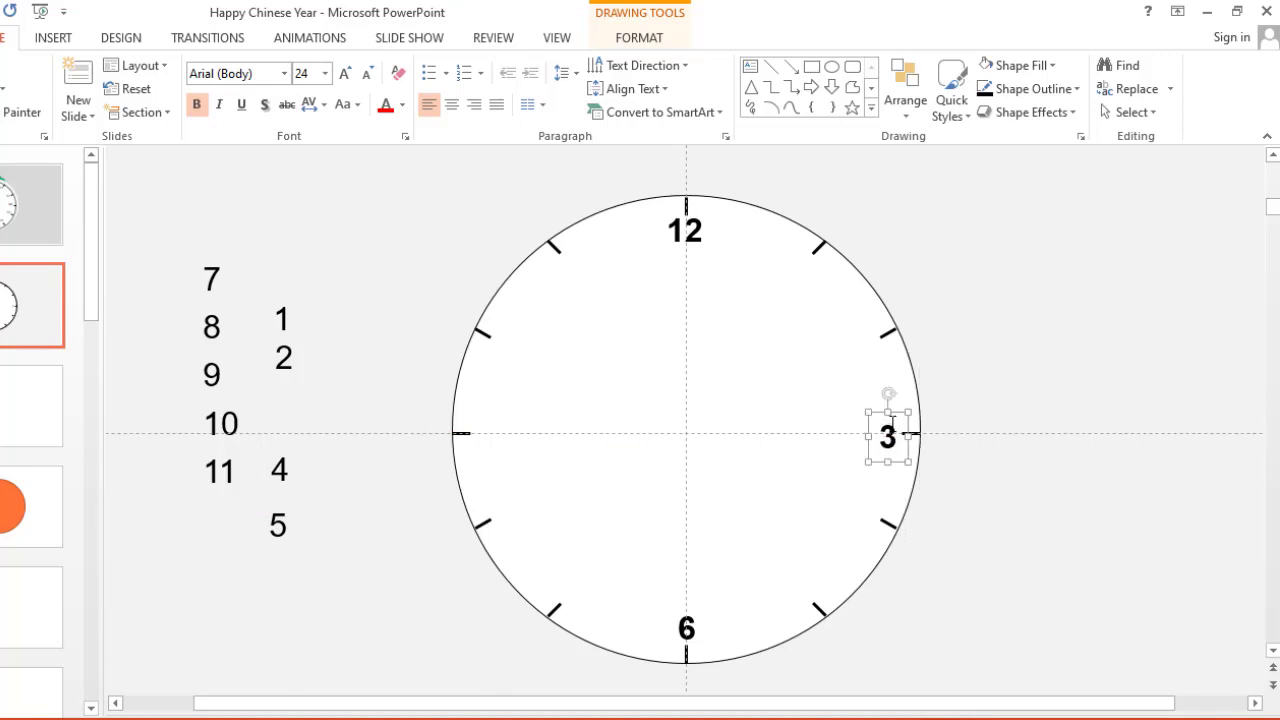
{"action": "left_click_drag", "start_coordinate": [893, 420], "coordinate": [897, 418]}
{"action": "left_click", "coordinate": [221, 423]}
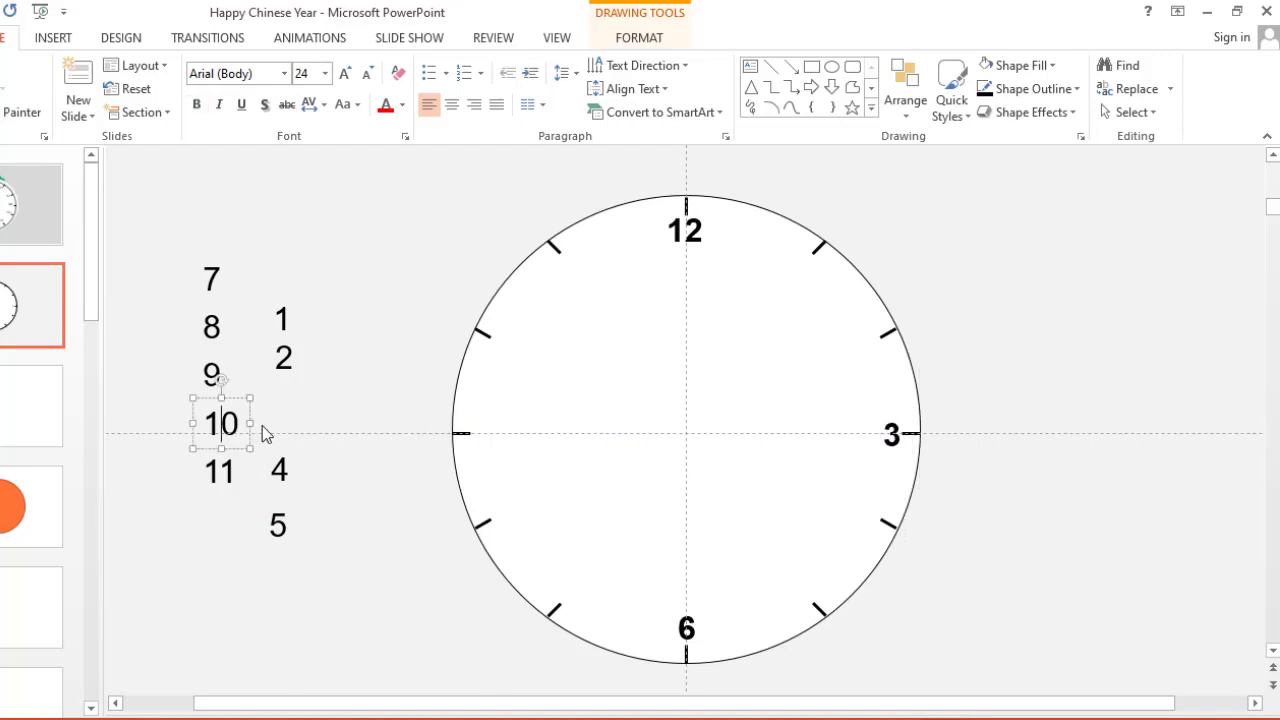
{"action": "left_click", "coordinate": [222, 373]}
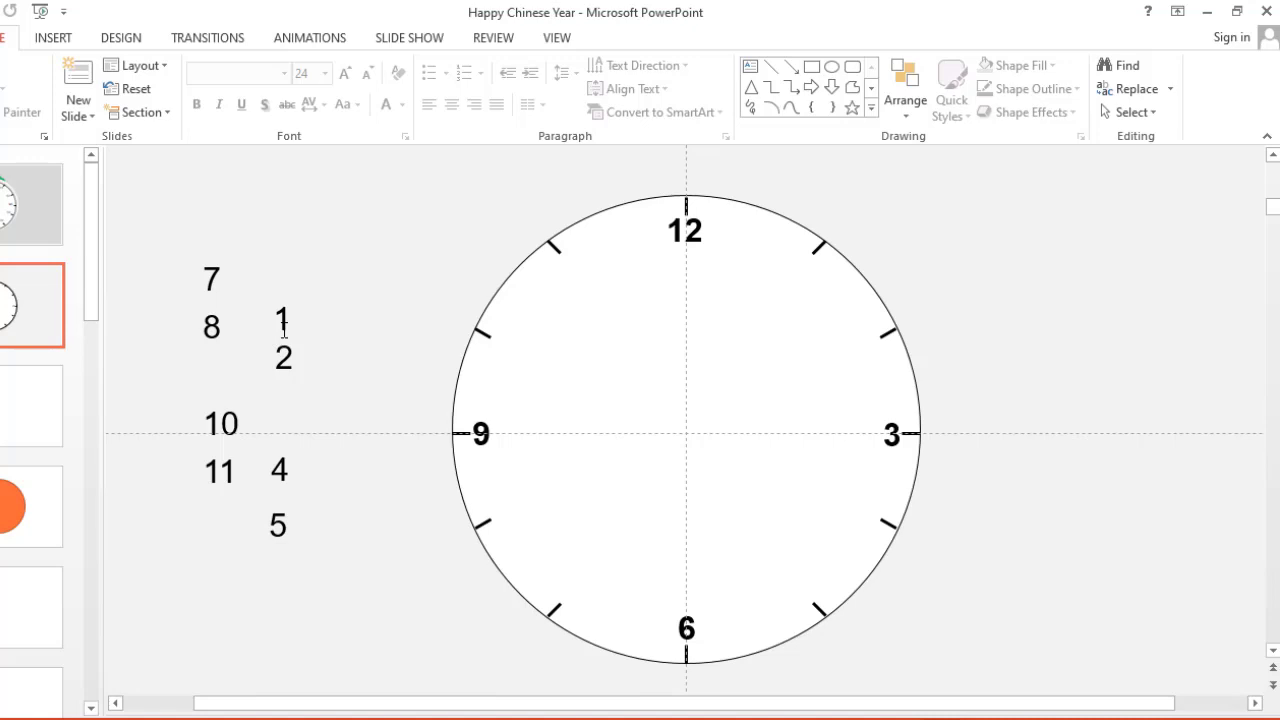
- Place the 1 and 2 beside their hour ticks
{"action": "left_click", "coordinate": [284, 329]}
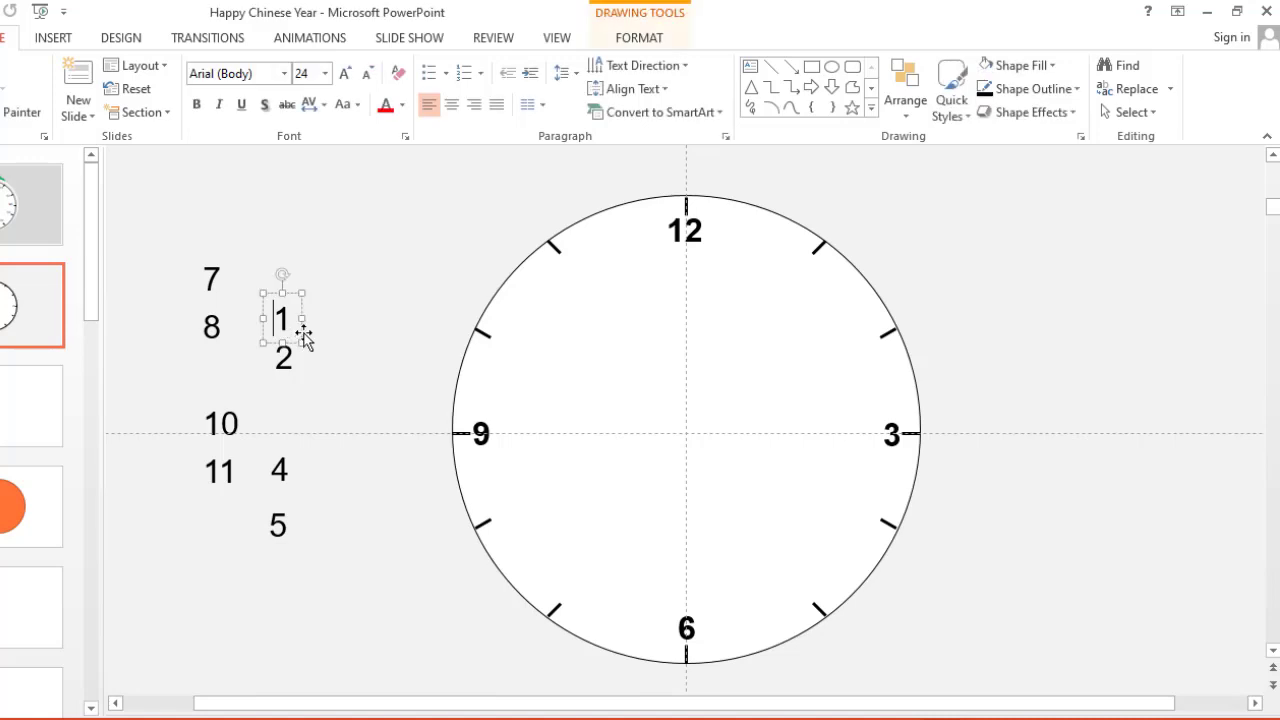
{"action": "left_click_drag", "start_coordinate": [304, 337], "coordinate": [825, 278]}
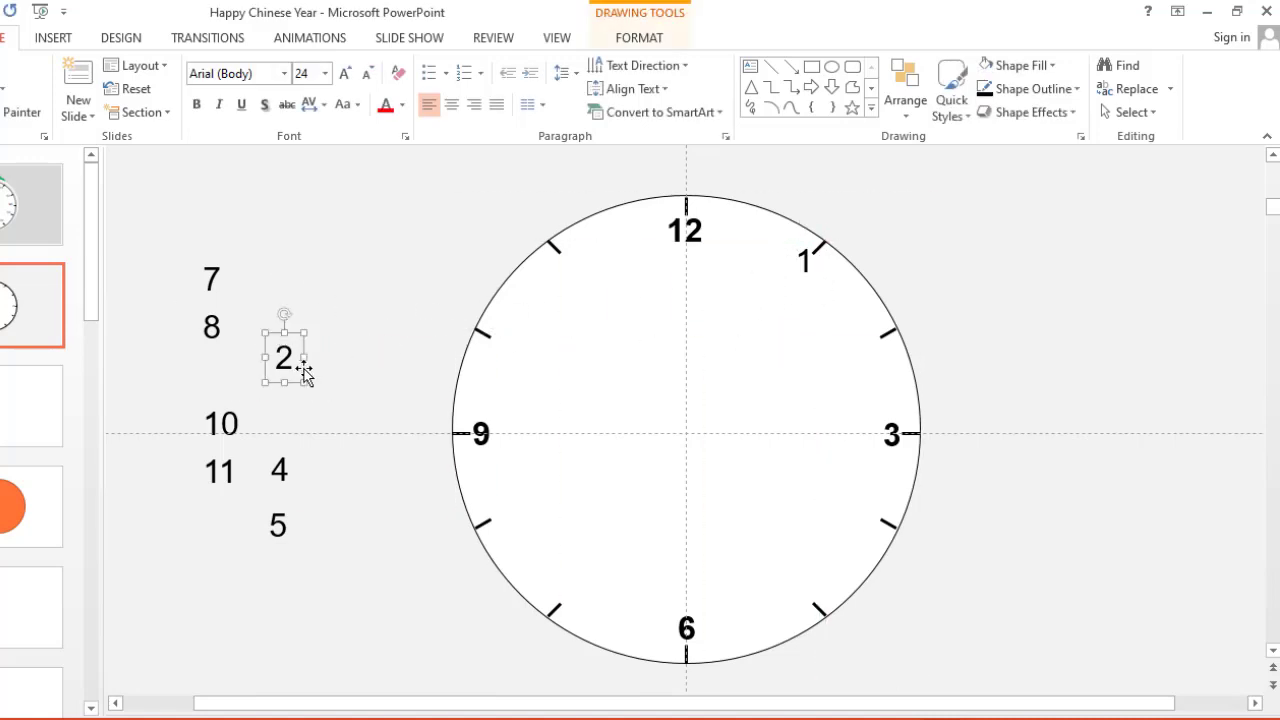
{"action": "left_click_drag", "start_coordinate": [290, 360], "coordinate": [866, 340]}
{"action": "left_click", "coordinate": [828, 676]}
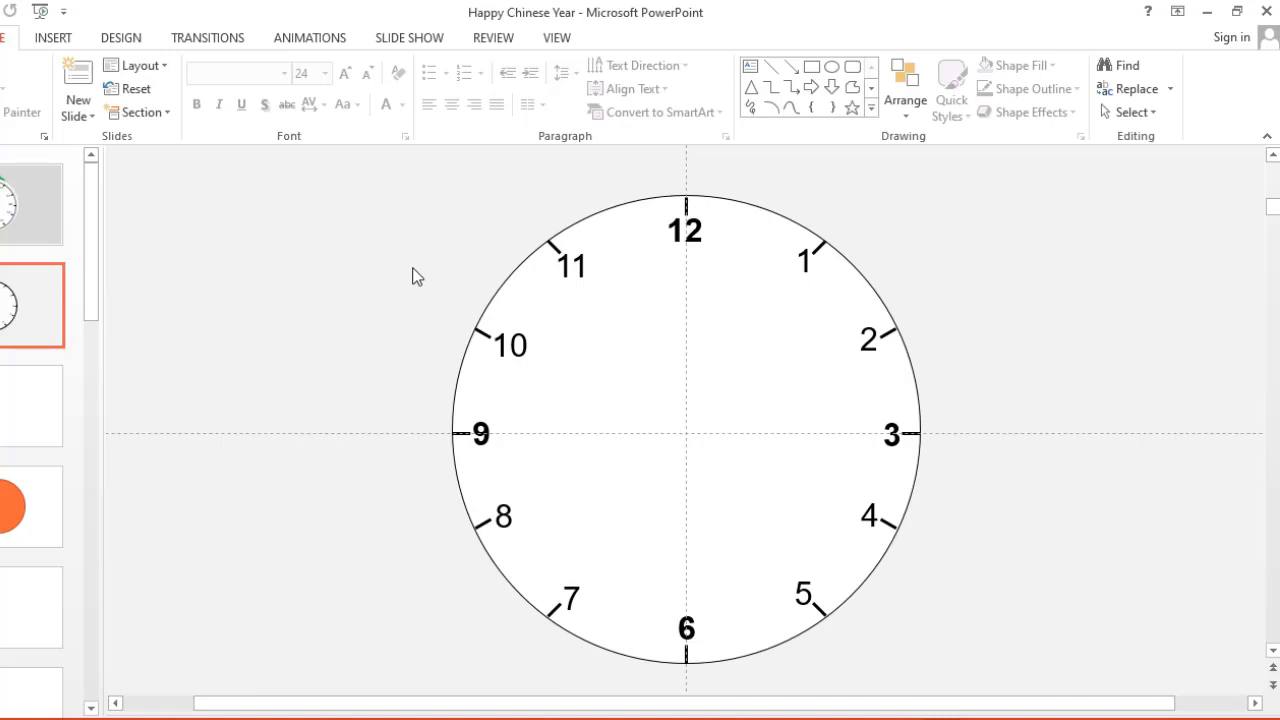
{"action": "scroll", "coordinate": [417, 277], "scroll_direction": "down", "scroll_amount": 2, "text": "ctrl"}
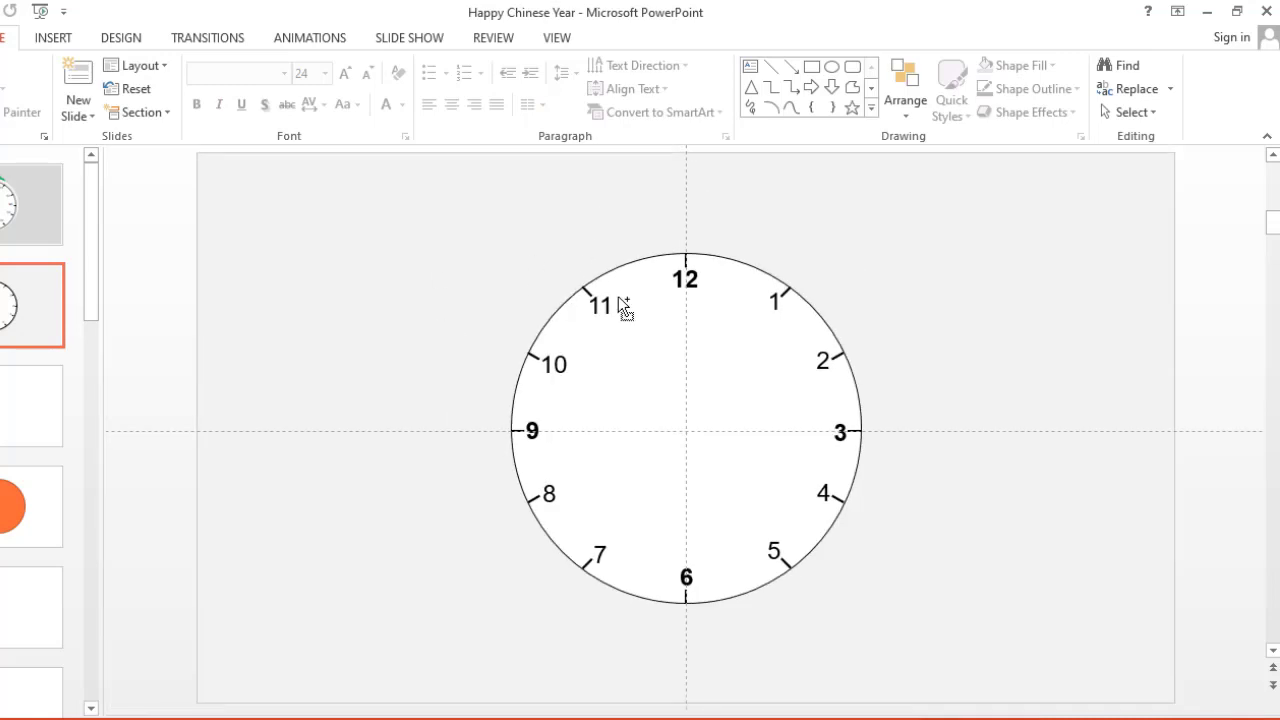
{"action": "scroll", "coordinate": [618, 296], "scroll_direction": "up", "scroll_amount": 1, "text": "ctrl"}
{"action": "scroll", "coordinate": [618, 296], "scroll_direction": "down", "scroll_amount": 1, "text": "ctrl"}
- Group the clock face, ticks and numbers into one object with Ctrl+G
{"action": "left_click_drag", "start_coordinate": [425, 180], "coordinate": [1010, 670]}
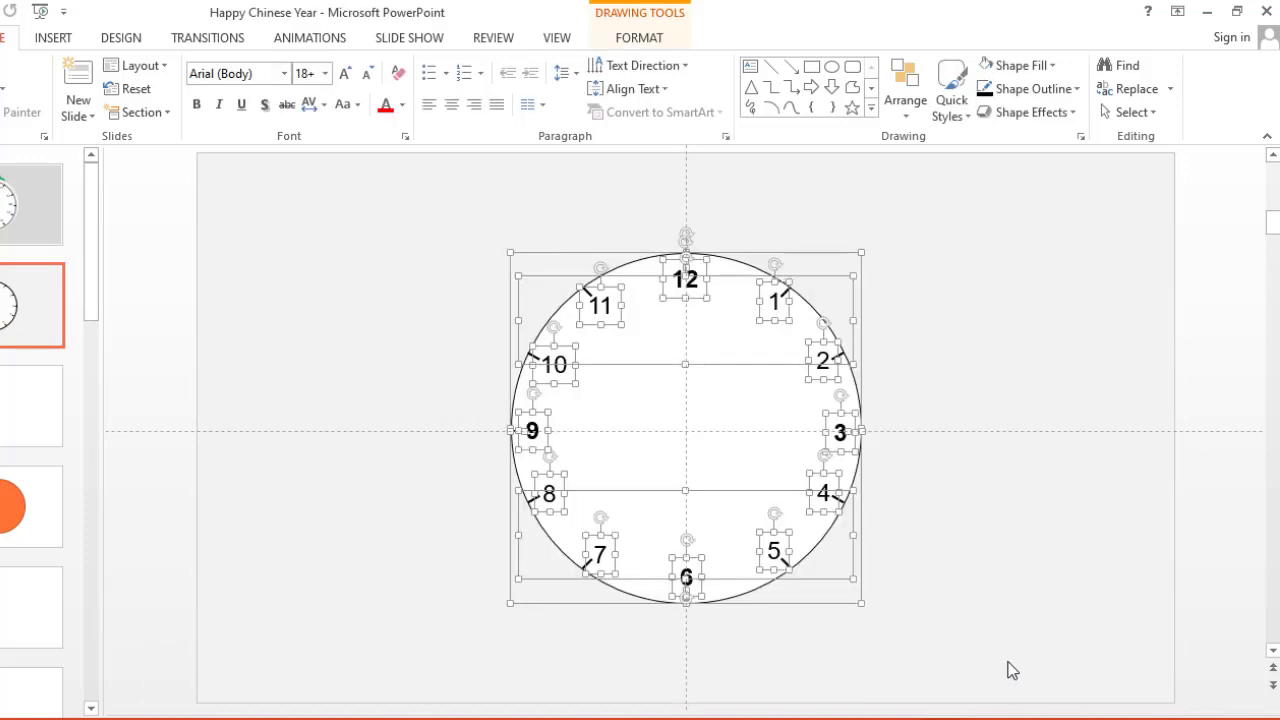
{"action": "key", "text": "ctrl+g"}
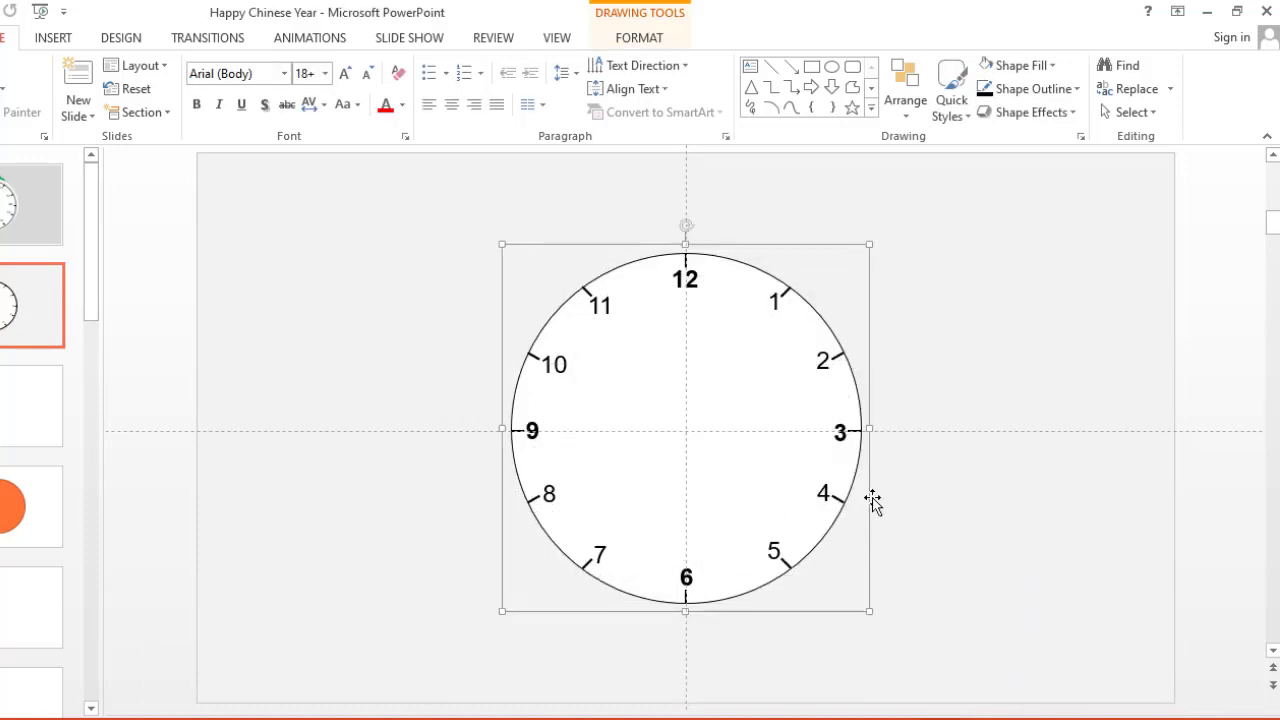
{"action": "left_click", "coordinate": [407, 526]}
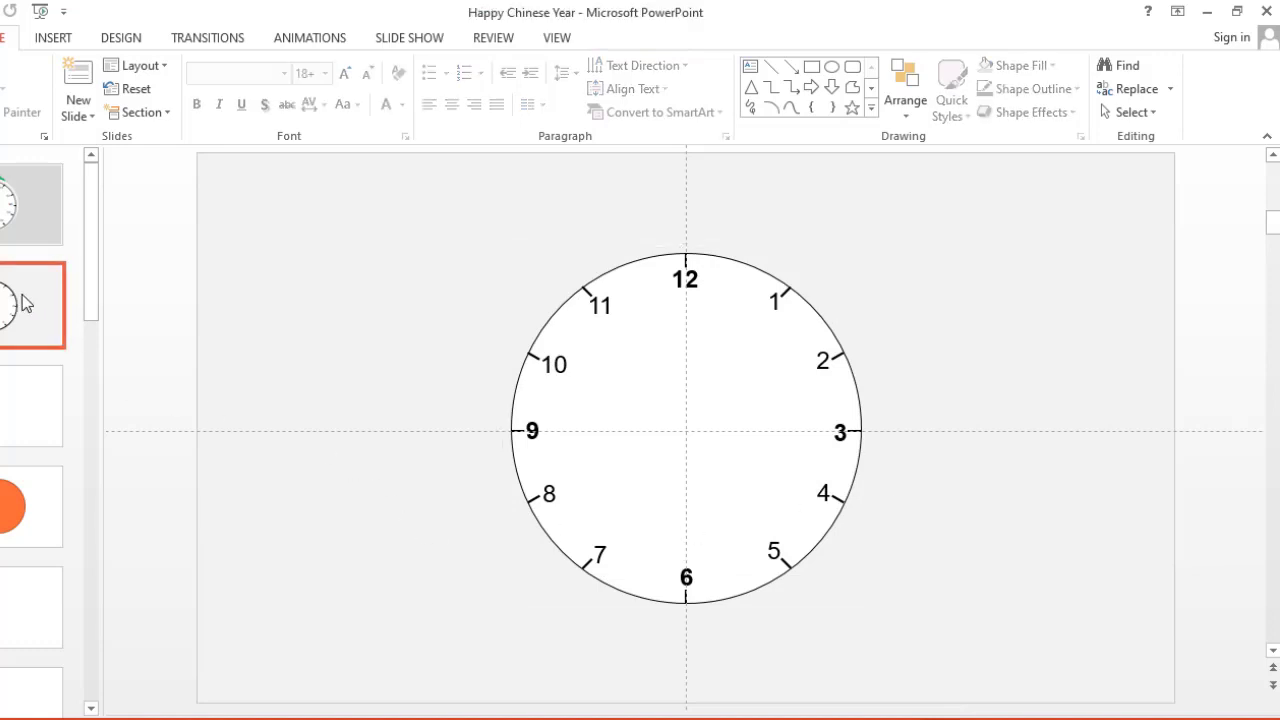
- Check the Wall watch slide, then drag the clock group toward the upper right
{"action": "left_click", "coordinate": [28, 228]}
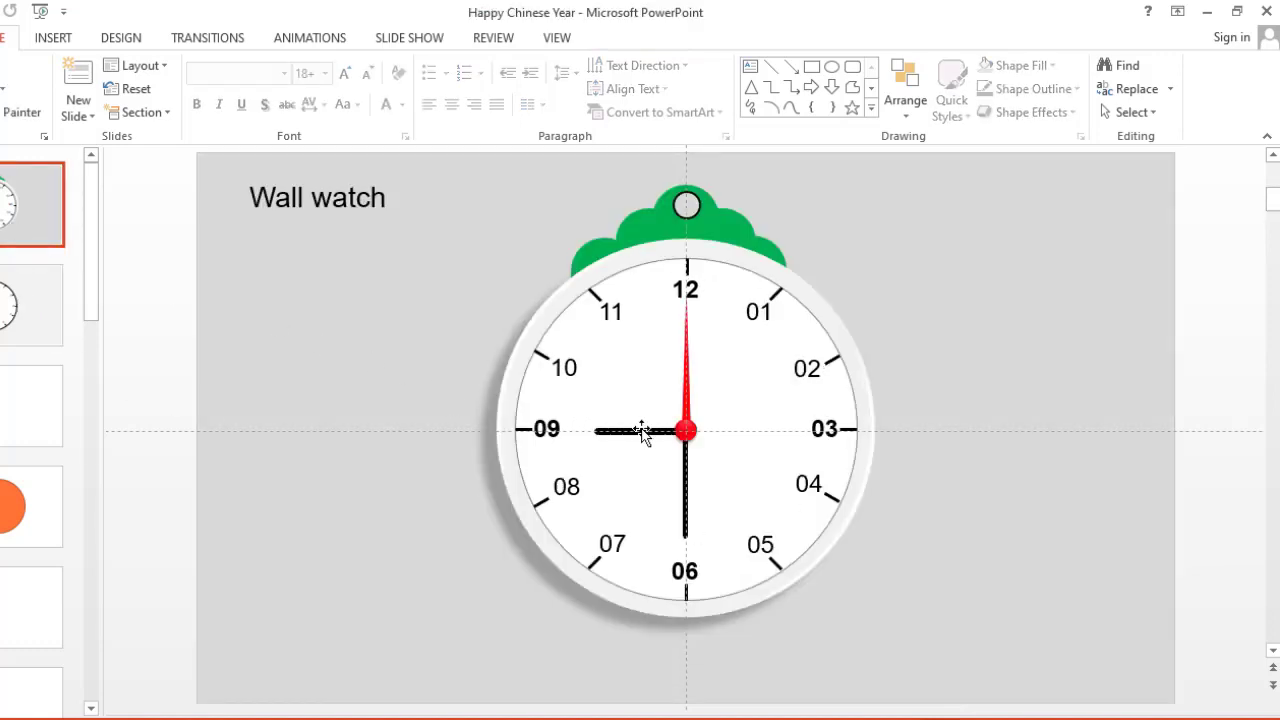
{"action": "left_click", "coordinate": [25, 318]}
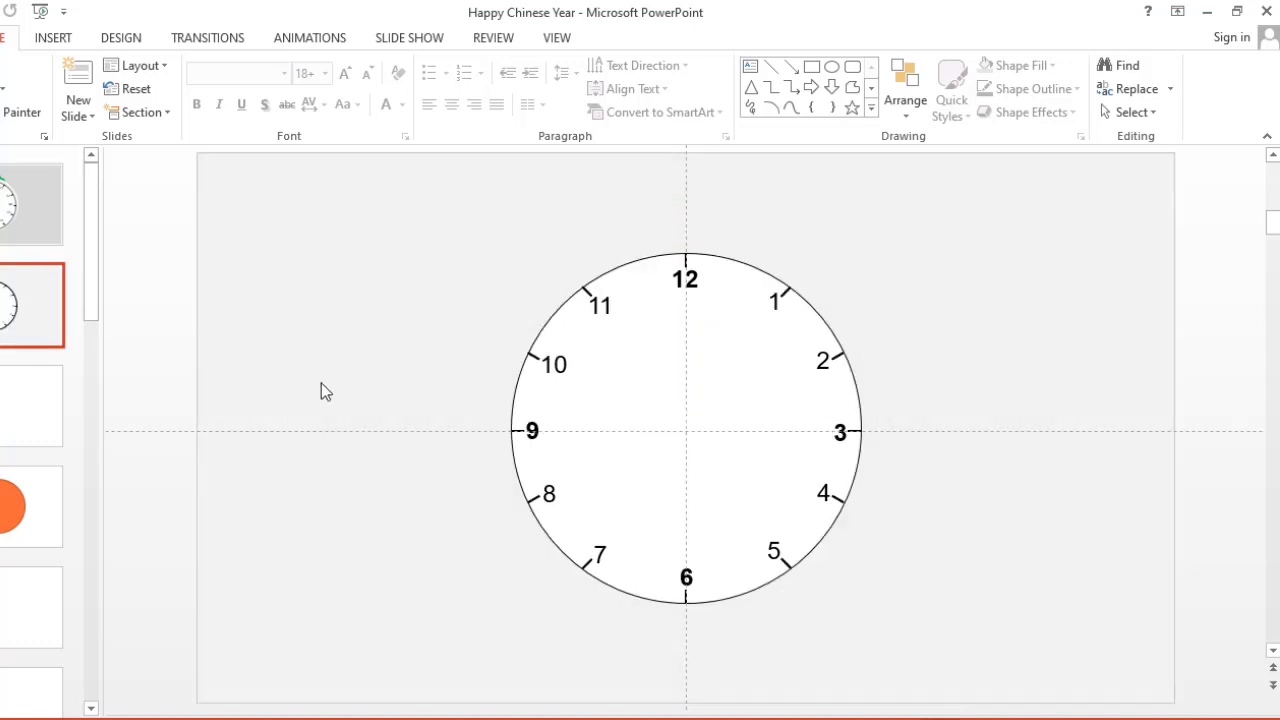
{"action": "scroll", "coordinate": [324, 390], "scroll_direction": "up", "scroll_amount": 3}
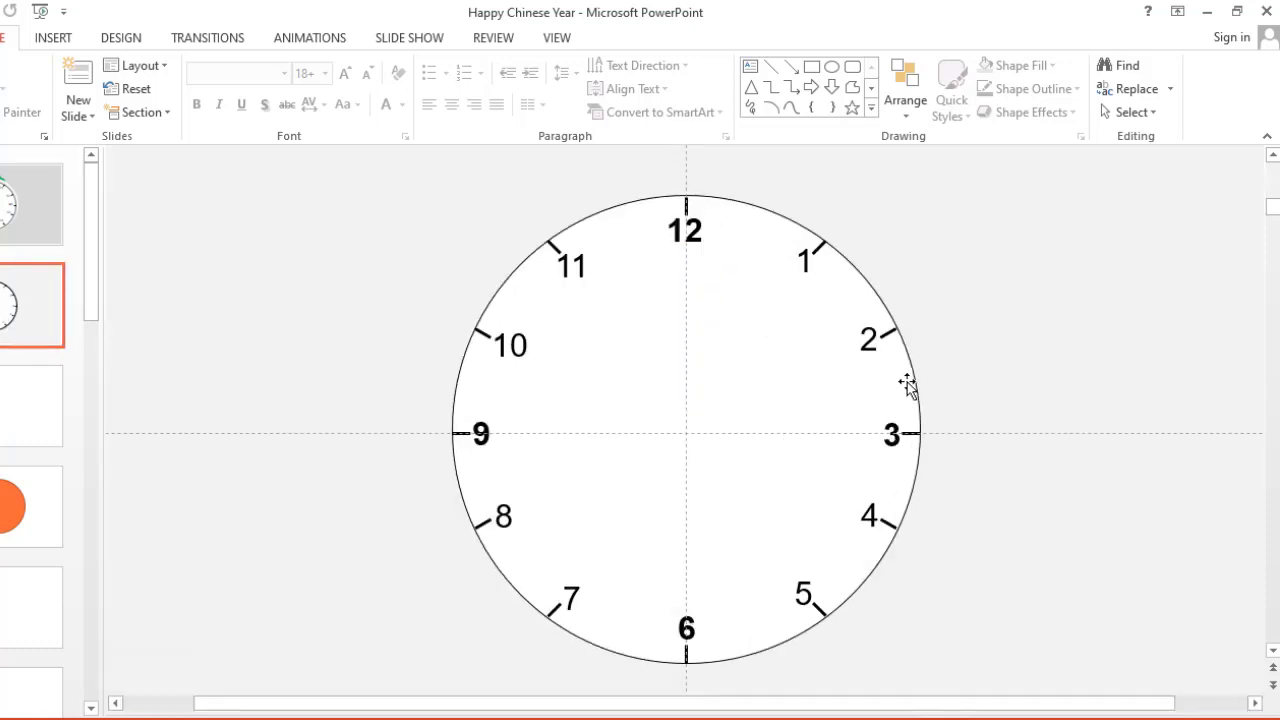
{"action": "left_click_drag", "start_coordinate": [907, 385], "coordinate": [1216, 303]}
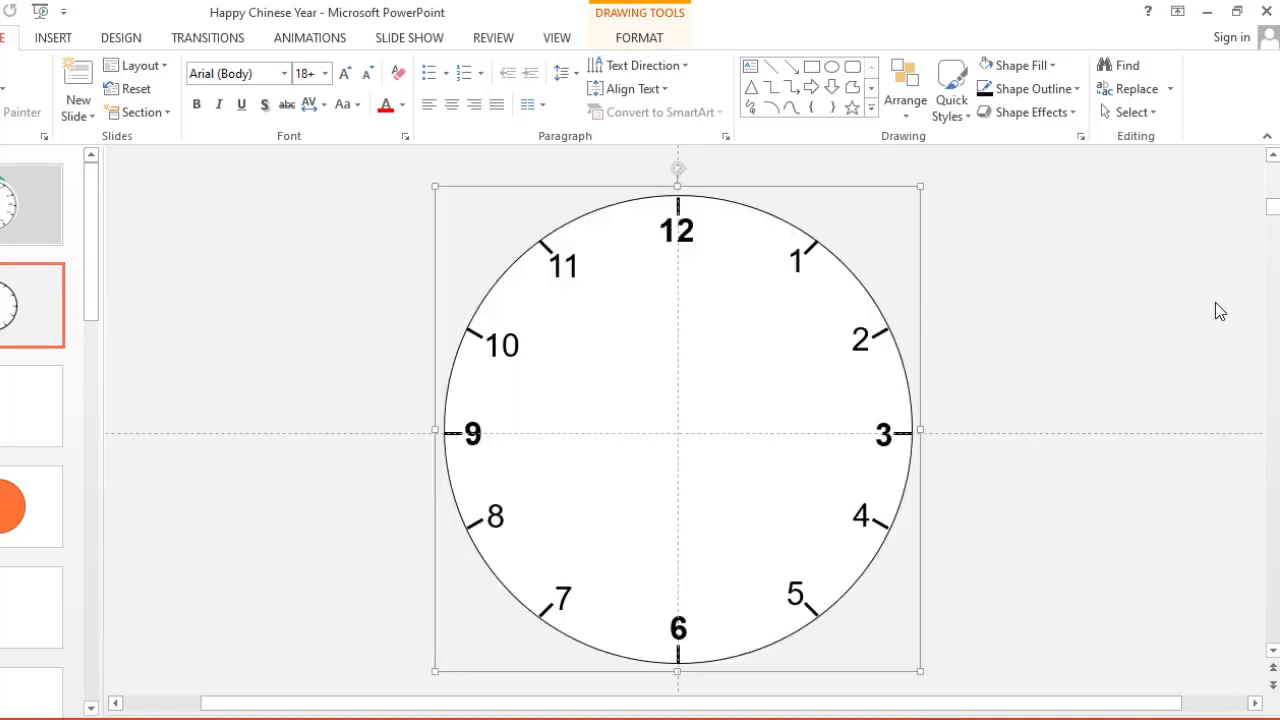
{"action": "left_click_drag", "start_coordinate": [878, 340], "coordinate": [1207, 249]}
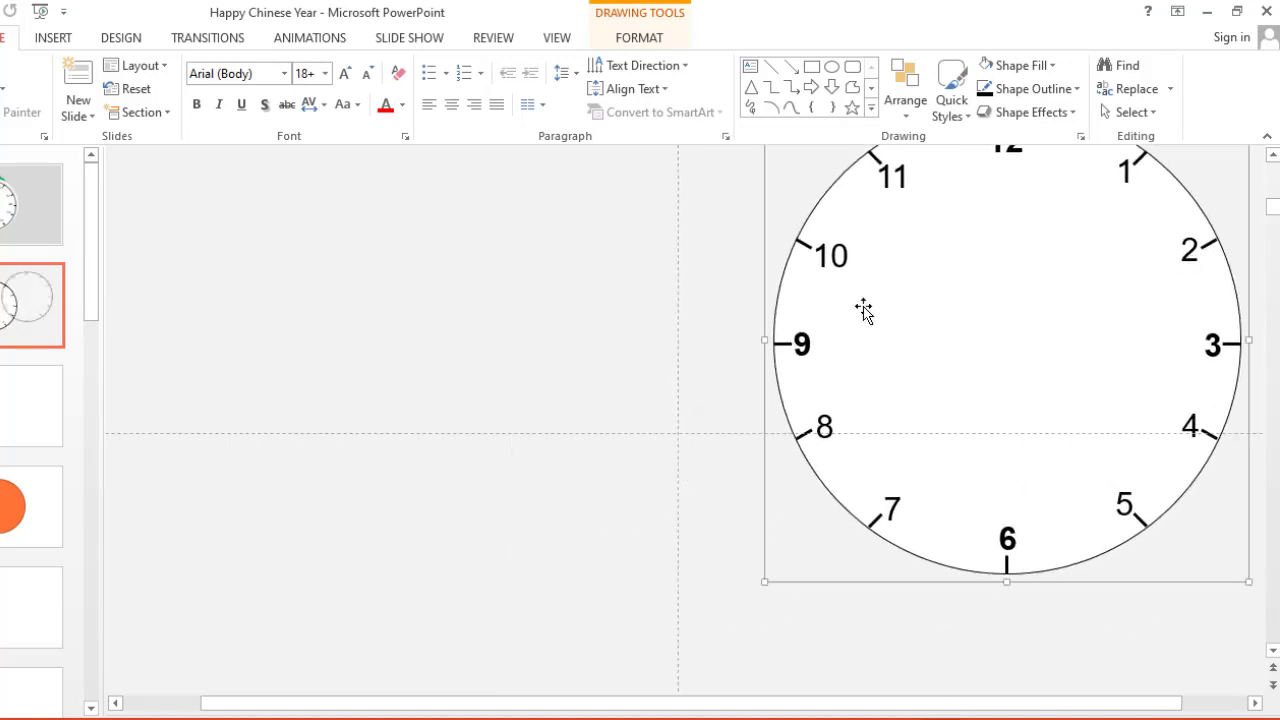
- Draw a thin orange rounded-rectangle bar and move it above, out of the clock's way
{"action": "left_click", "coordinate": [535, 327]}
{"action": "left_click", "coordinate": [52, 38]}
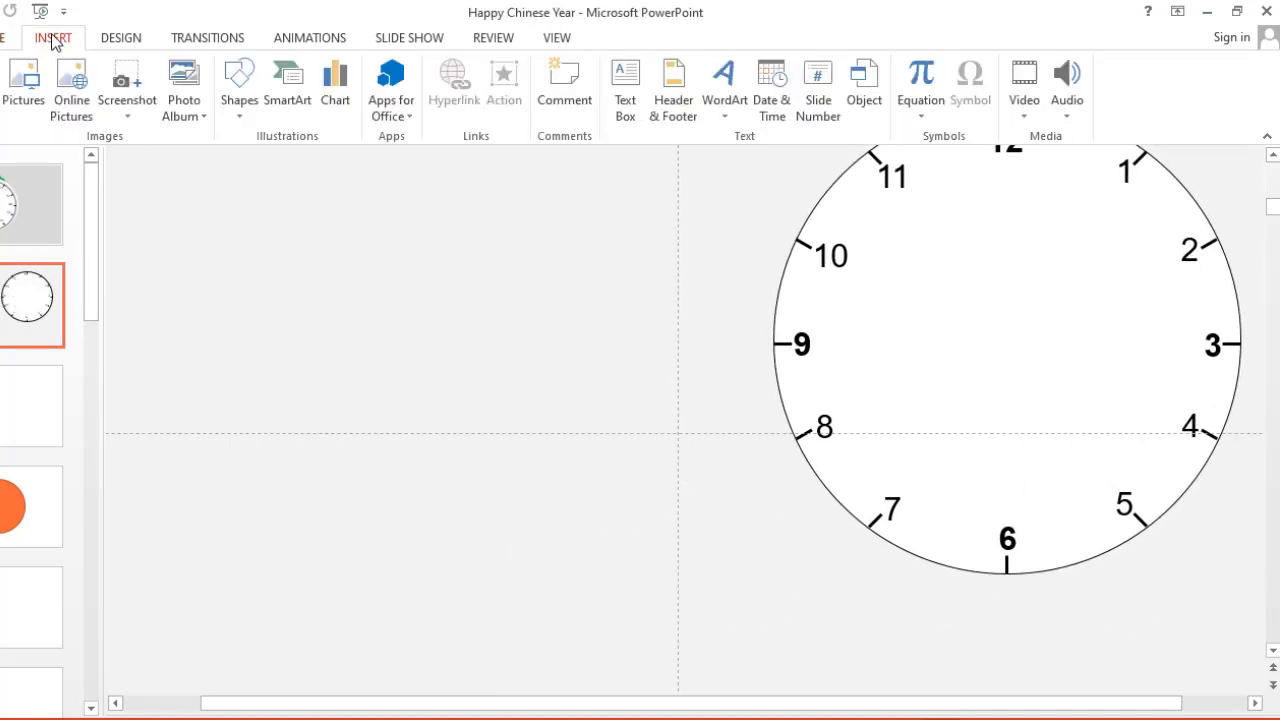
{"action": "left_click", "coordinate": [236, 118]}
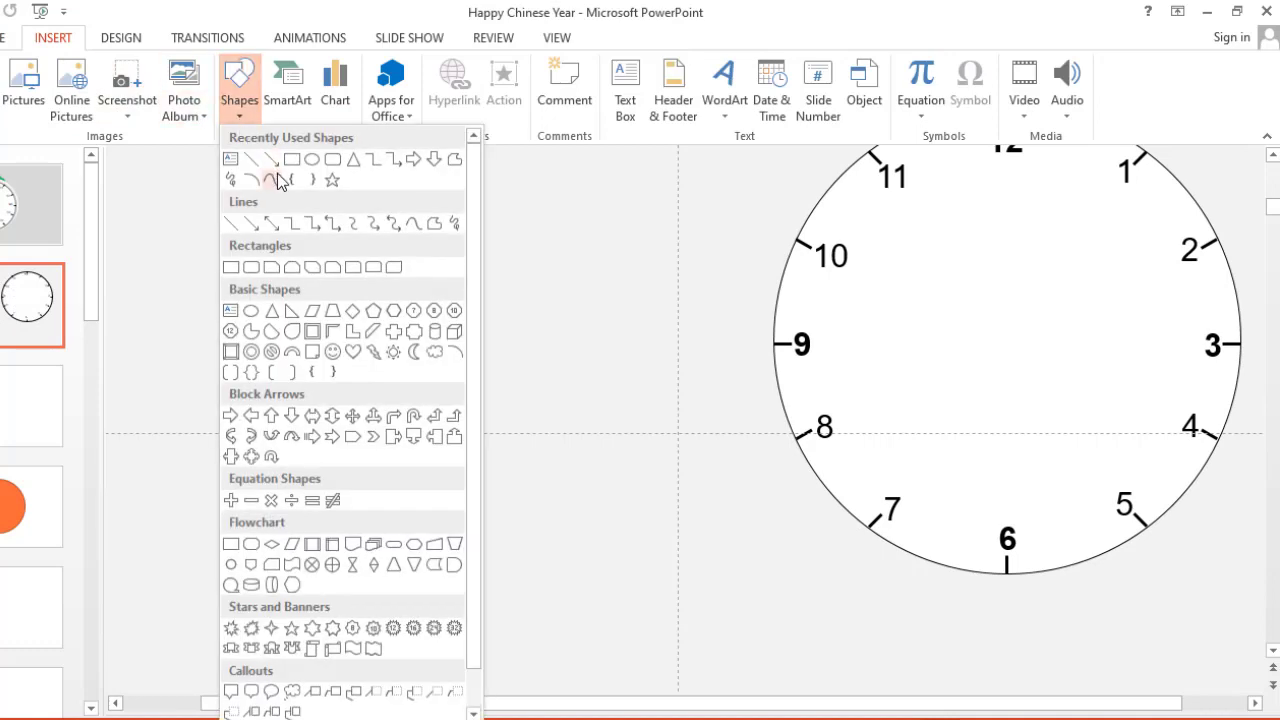
{"action": "left_click", "coordinate": [334, 167]}
{"action": "left_click_drag", "start_coordinate": [220, 346], "coordinate": [578, 451]}
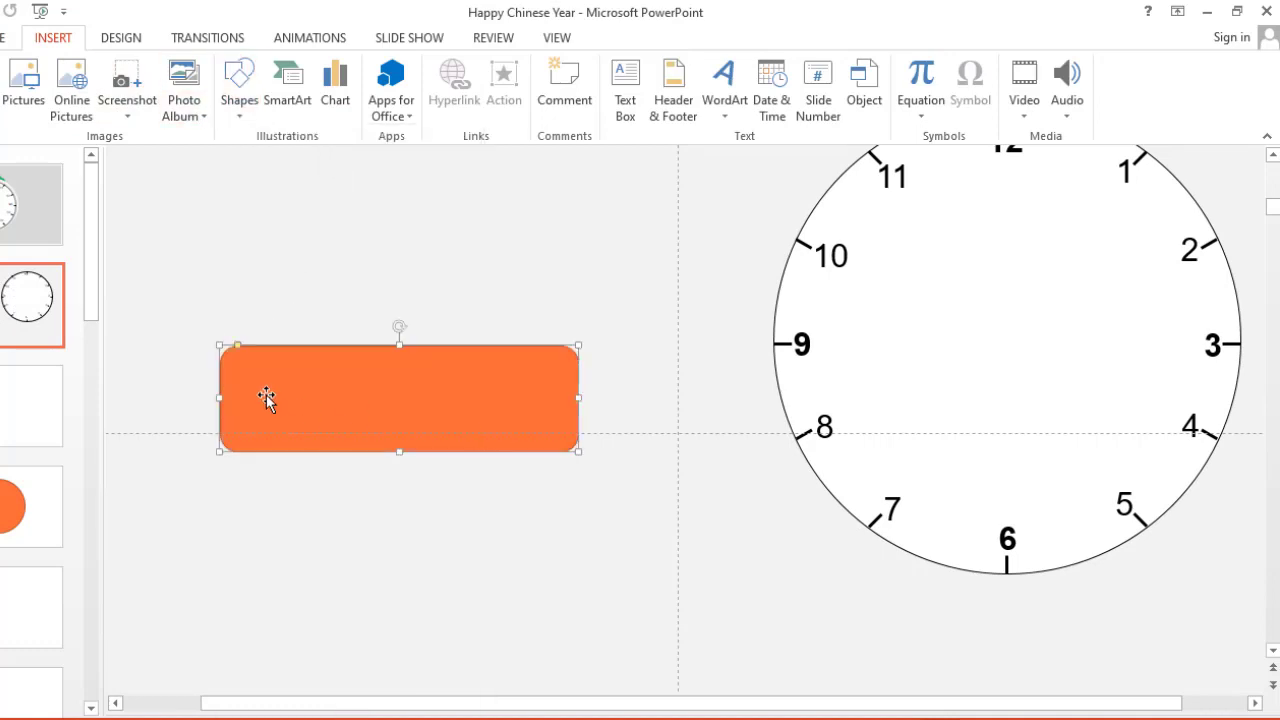
{"action": "left_click_drag", "start_coordinate": [237, 348], "coordinate": [271, 368]}
{"action": "left_click_drag", "start_coordinate": [399, 345], "coordinate": [399, 433]}
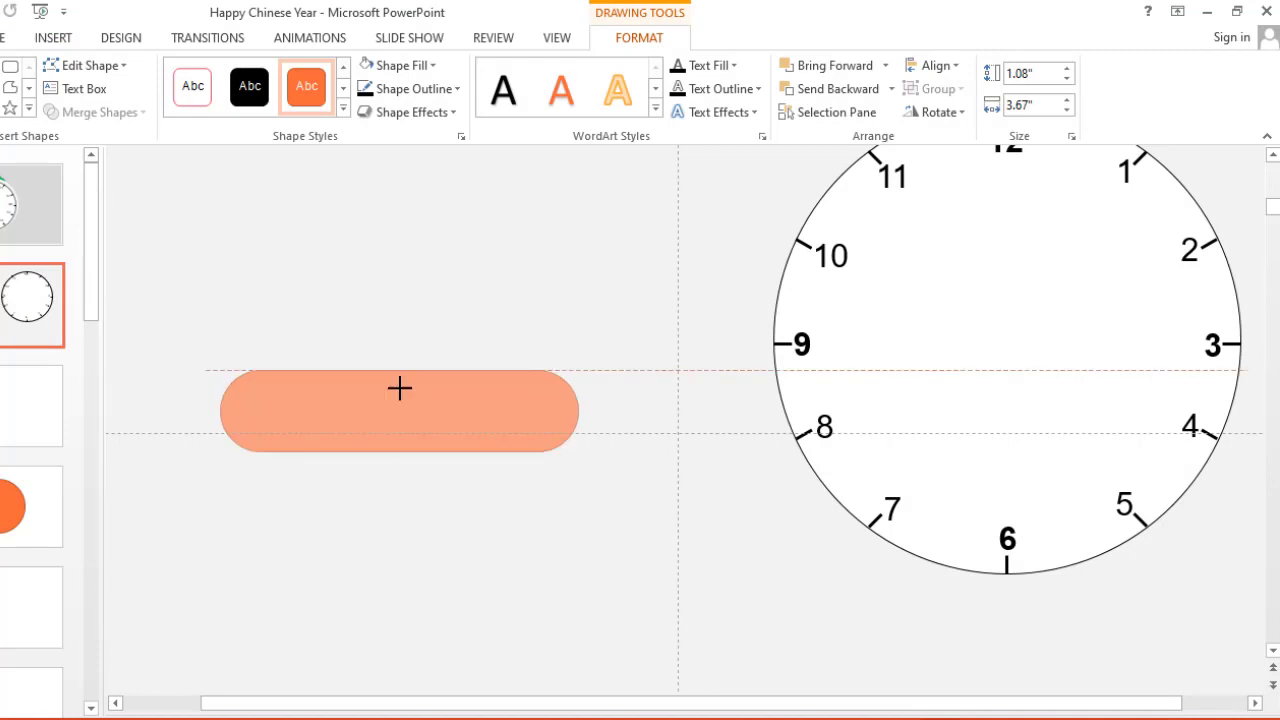
{"action": "scroll", "coordinate": [323, 260], "scroll_direction": "down", "scroll_amount": 2, "text": "ctrl"}
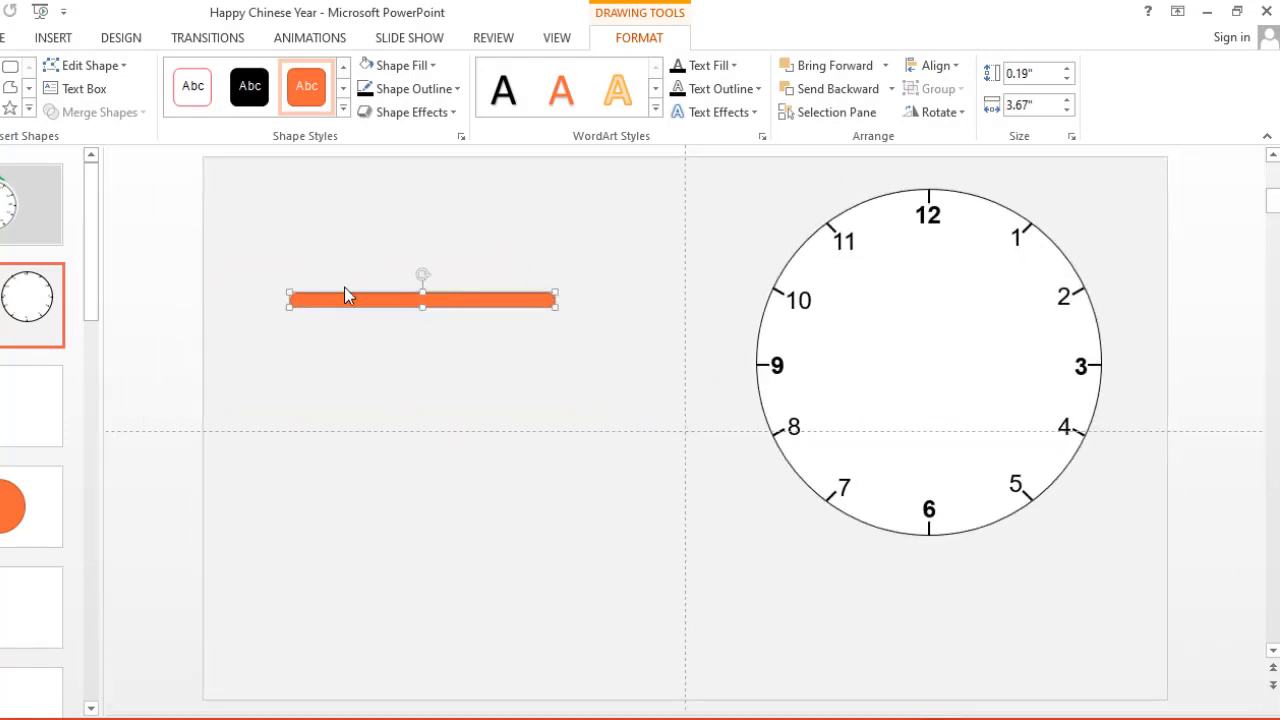
{"action": "left_click_drag", "start_coordinate": [343, 292], "coordinate": [288, 202]}
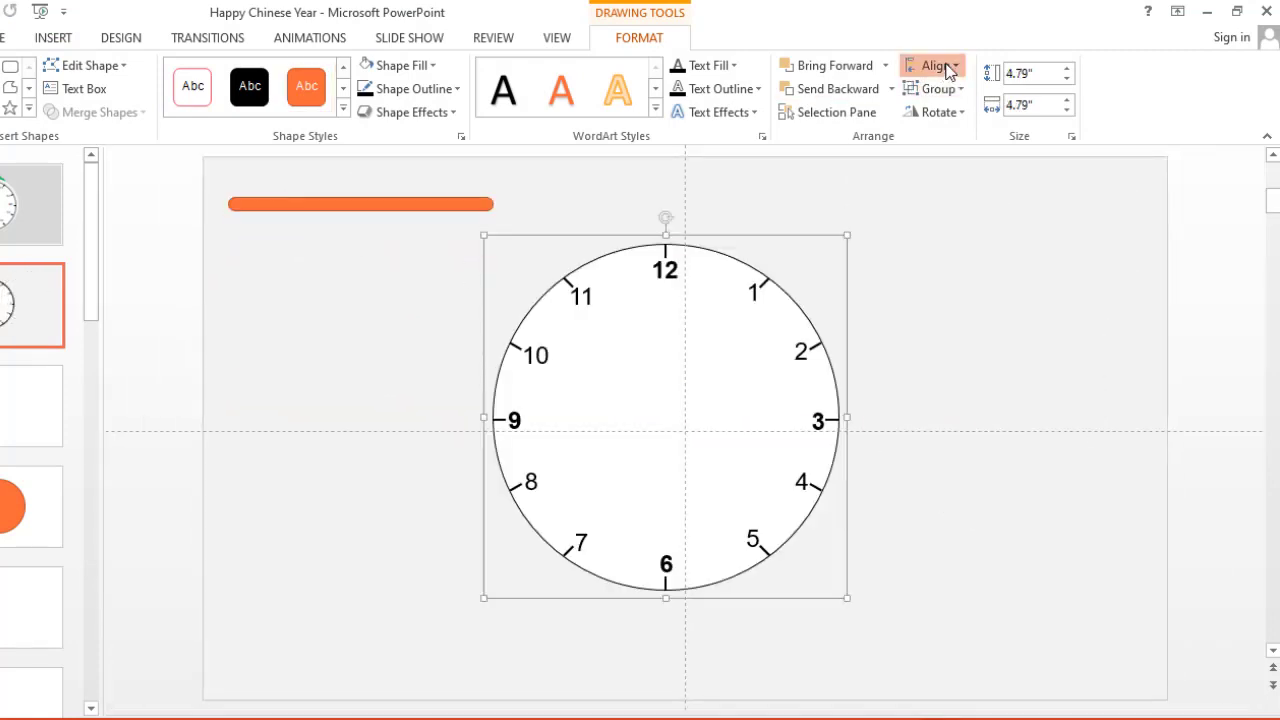
- Centre the clock on the slide with Align Middle and Align Center
{"action": "left_click", "coordinate": [935, 65]}
{"action": "left_click", "coordinate": [980, 192]}
{"action": "left_click", "coordinate": [935, 65]}
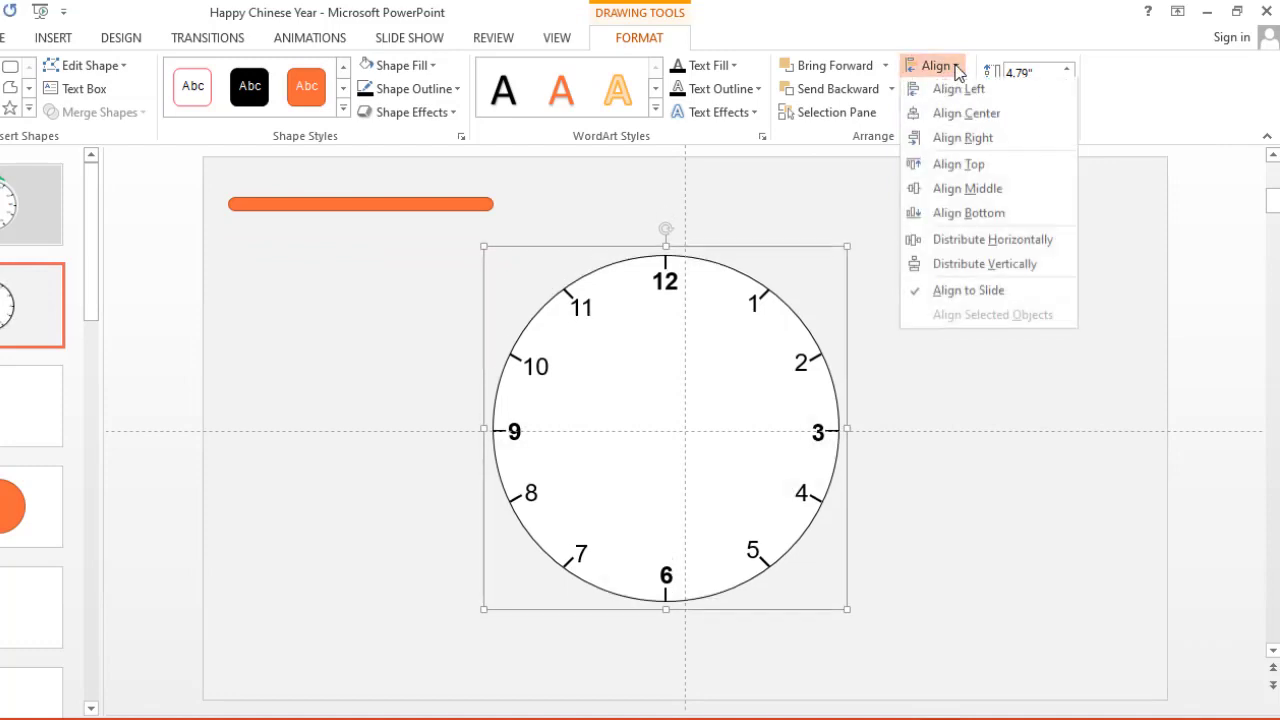
{"action": "left_click", "coordinate": [965, 116]}
- Move the bar onto the clock and resize it to 2.92" by 0.08"
{"action": "left_click_drag", "start_coordinate": [417, 208], "coordinate": [750, 432]}
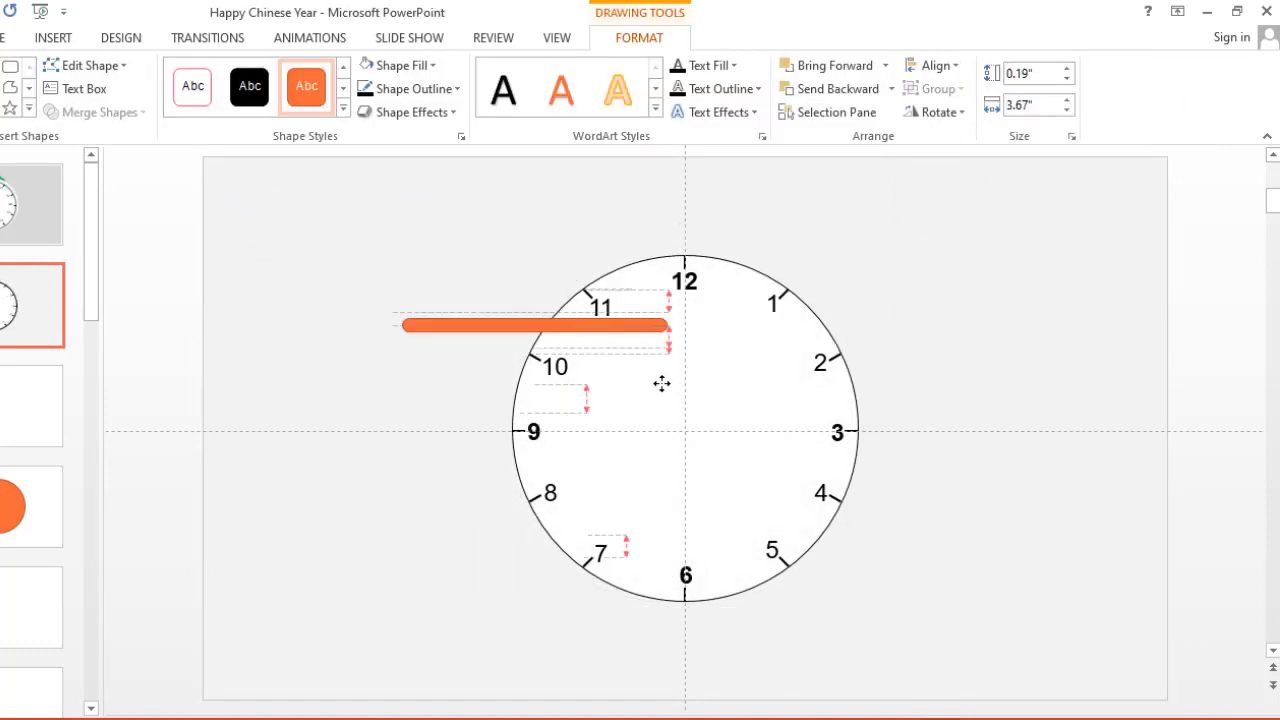
{"action": "scroll", "coordinate": [684, 414], "scroll_direction": "up", "scroll_amount": 3, "text": "ctrl"}
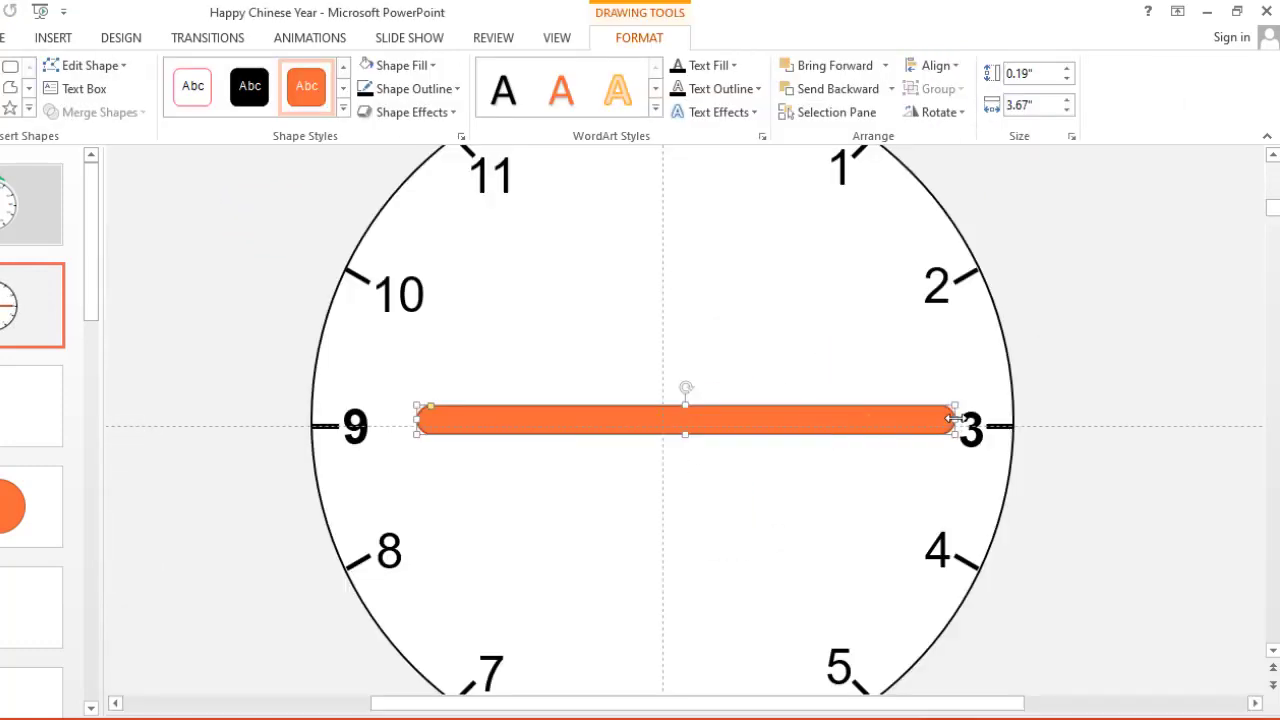
{"action": "left_click_drag", "start_coordinate": [948, 428], "coordinate": [882, 428]}
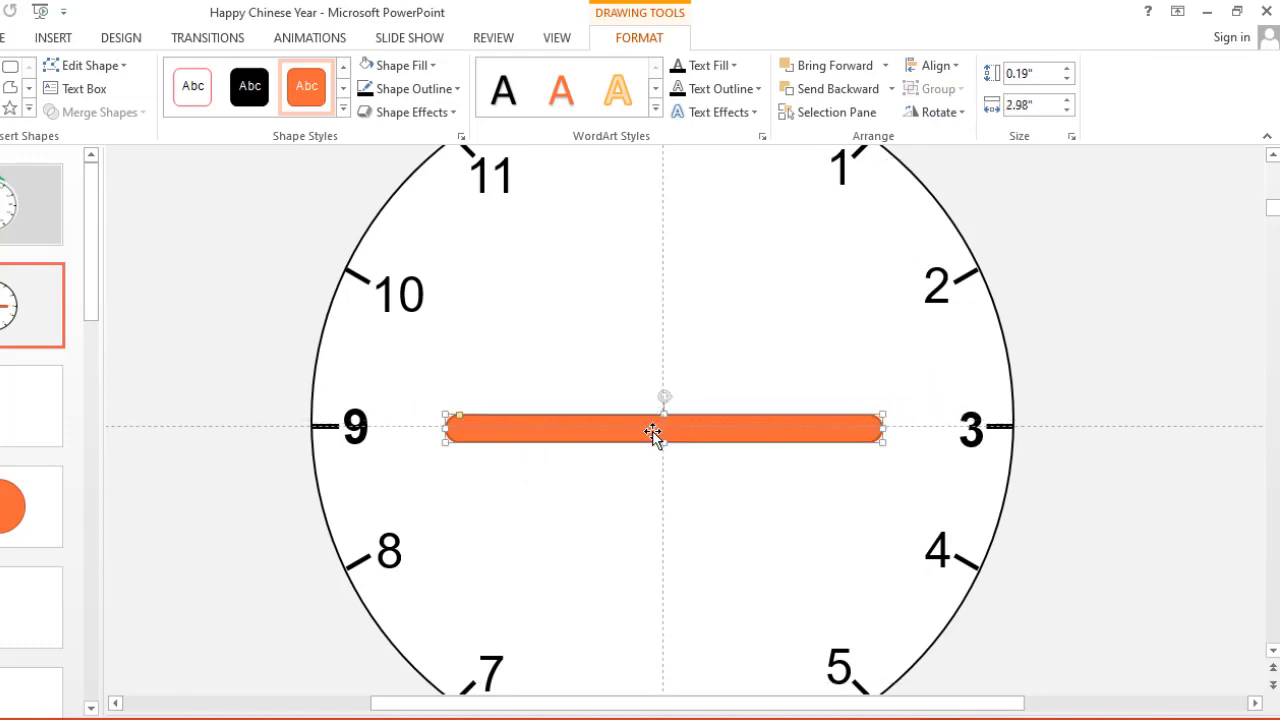
{"action": "left_click_drag", "start_coordinate": [448, 430], "coordinate": [456, 428]}
{"action": "scroll", "coordinate": [570, 429], "scroll_direction": "down", "scroll_amount": 3}
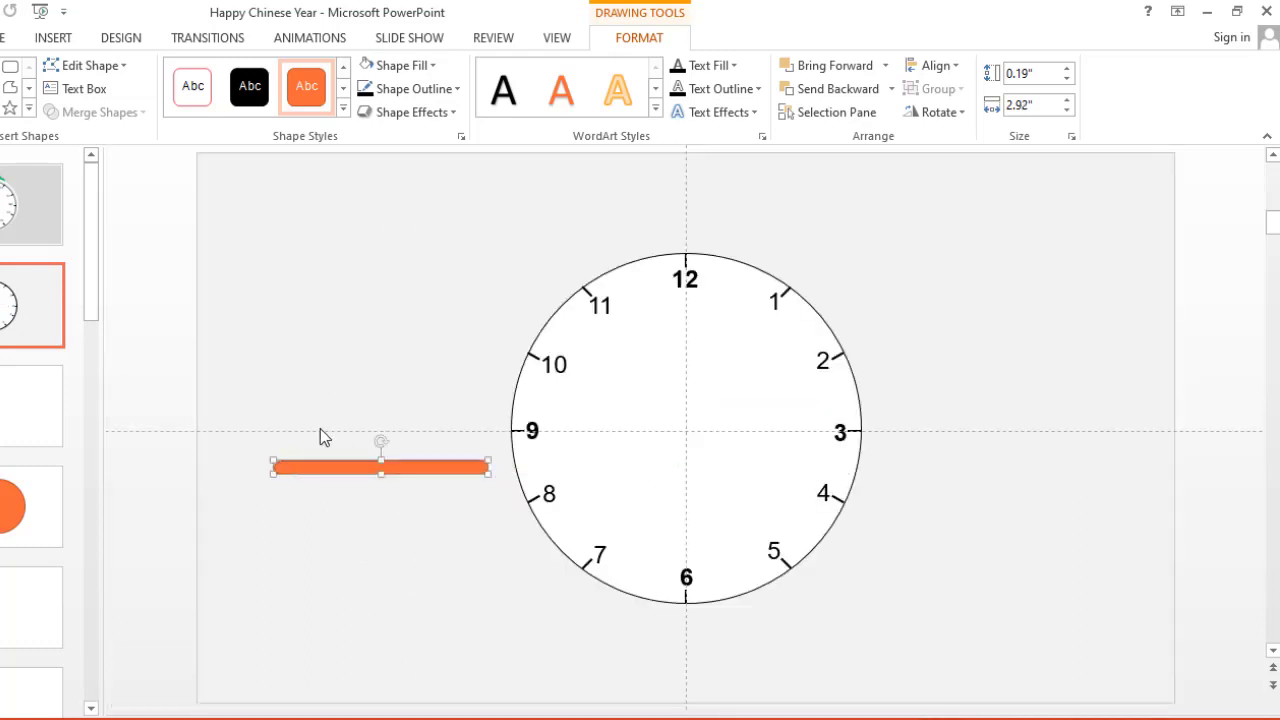
{"action": "scroll", "coordinate": [281, 451], "scroll_direction": "up", "scroll_amount": 4}
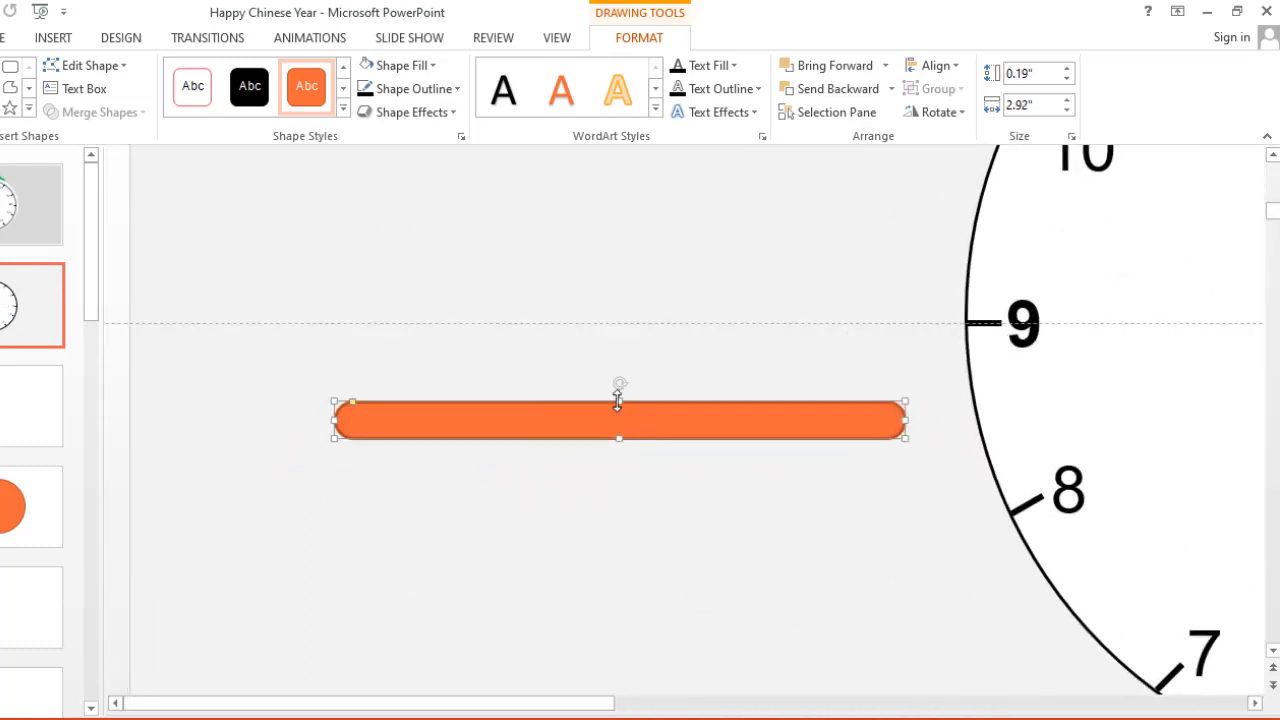
{"action": "left_click_drag", "start_coordinate": [618, 402], "coordinate": [594, 337]}
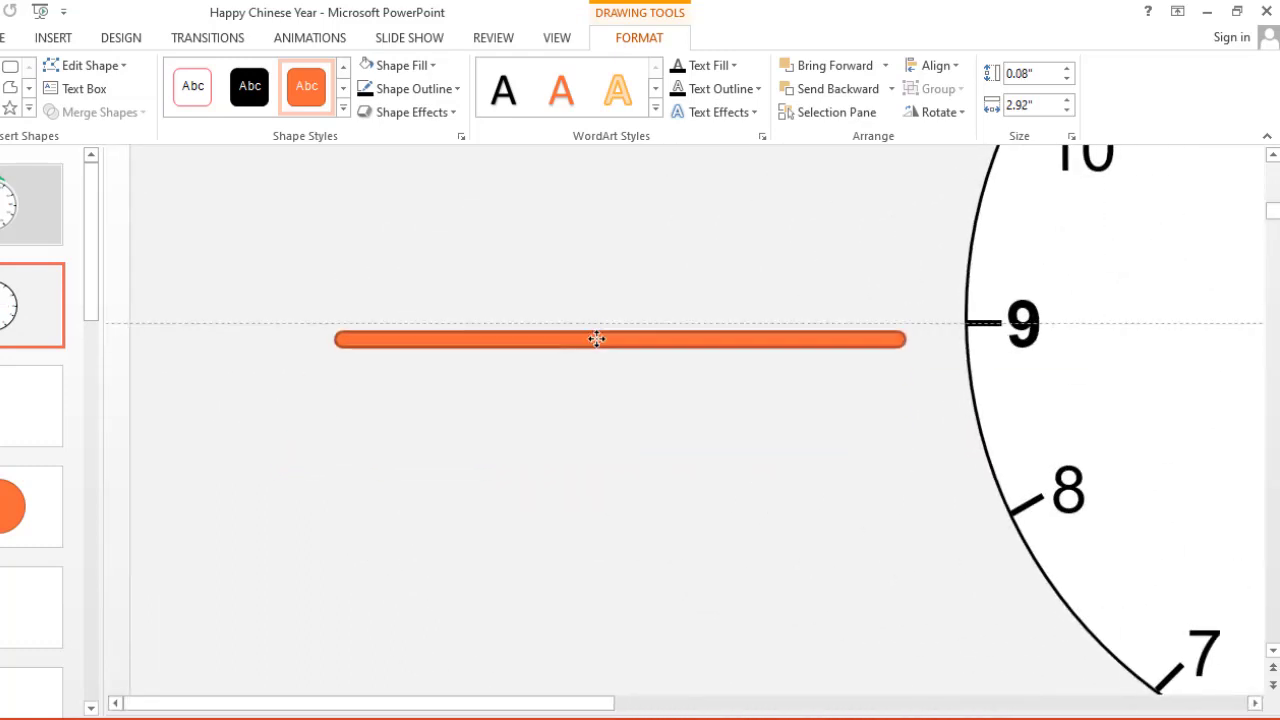
- Fill the bar black with no outline, and duplicate it above the original
{"action": "left_click", "coordinate": [433, 66]}
{"action": "left_click", "coordinate": [386, 109]}
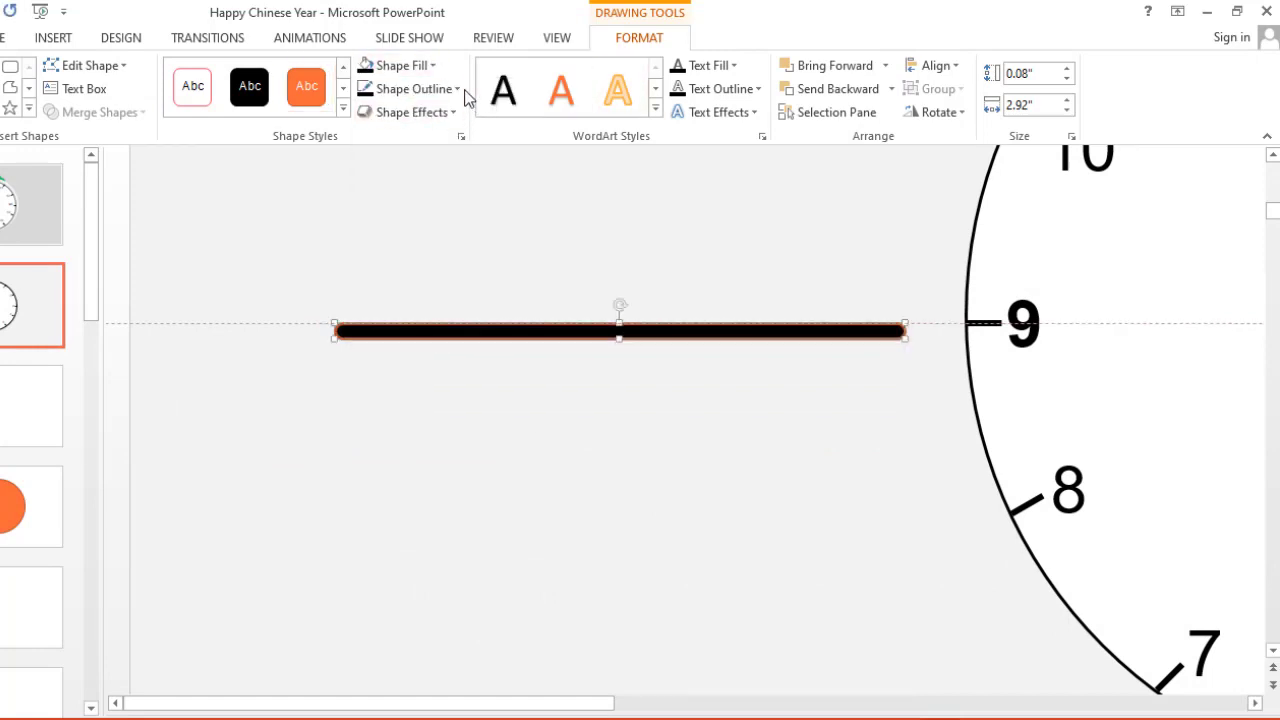
{"action": "left_click", "coordinate": [457, 89]}
{"action": "left_click", "coordinate": [391, 310]}
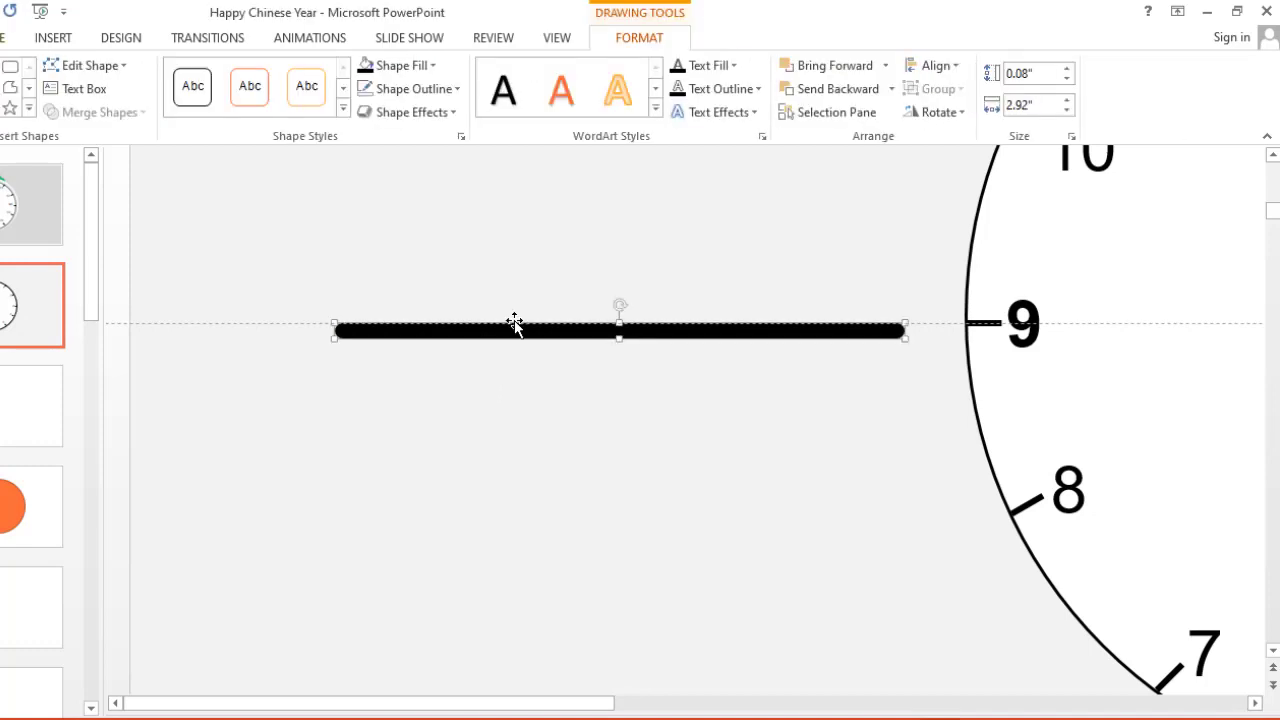
{"action": "left_click_drag", "start_coordinate": [519, 333], "coordinate": [432, 198], "text": "ctrl"}
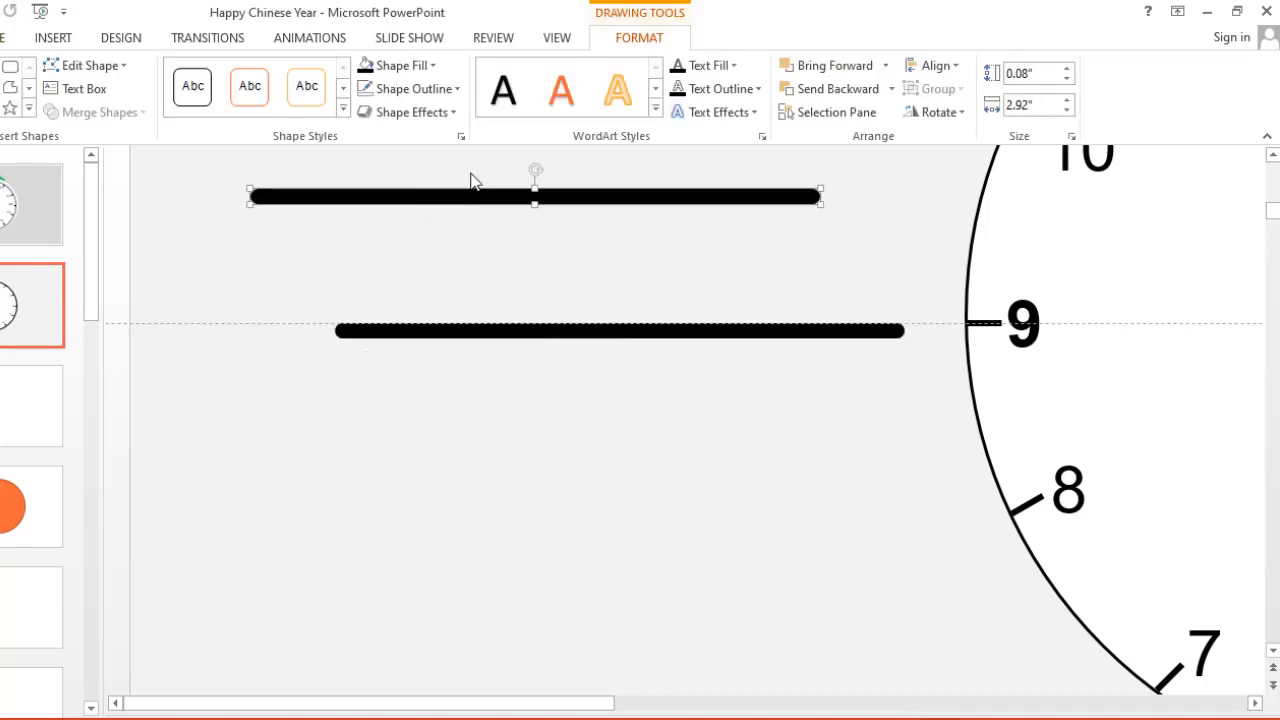
- Rotate the copy Right 90° and centre it across the horizontal bar
{"action": "left_click_drag", "start_coordinate": [589, 214], "coordinate": [600, 246]}
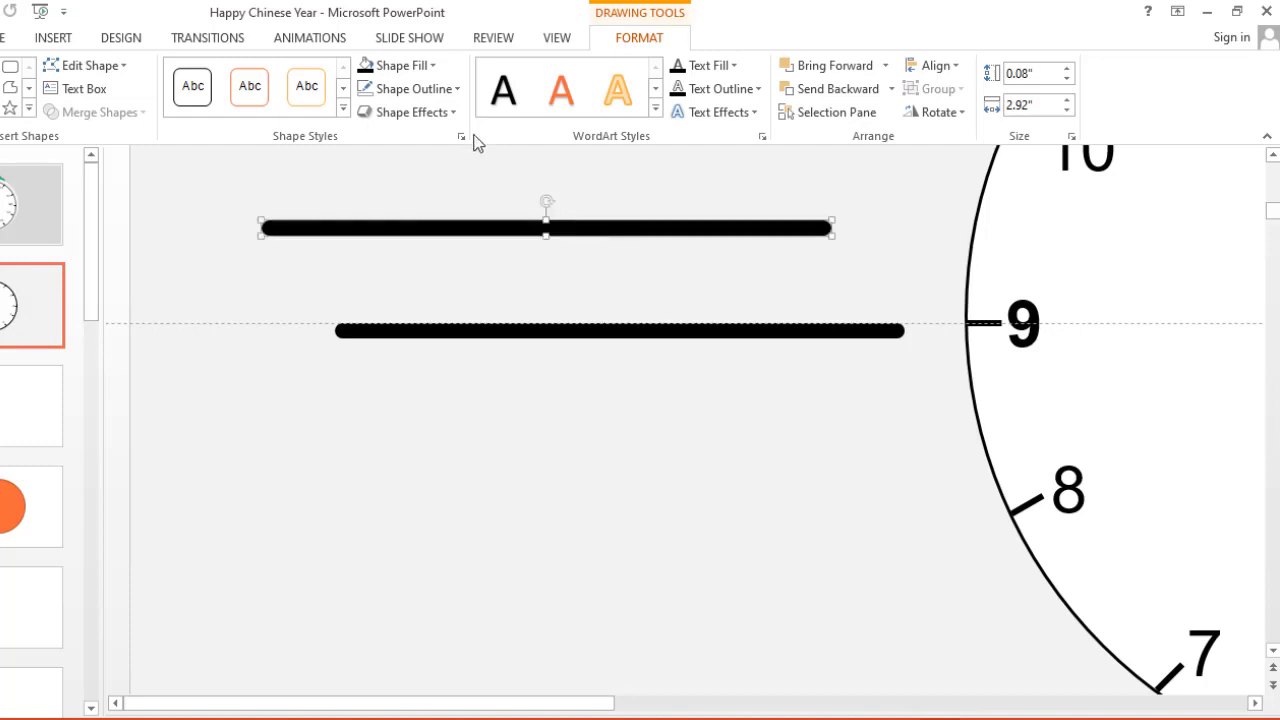
{"action": "left_click", "coordinate": [935, 113]}
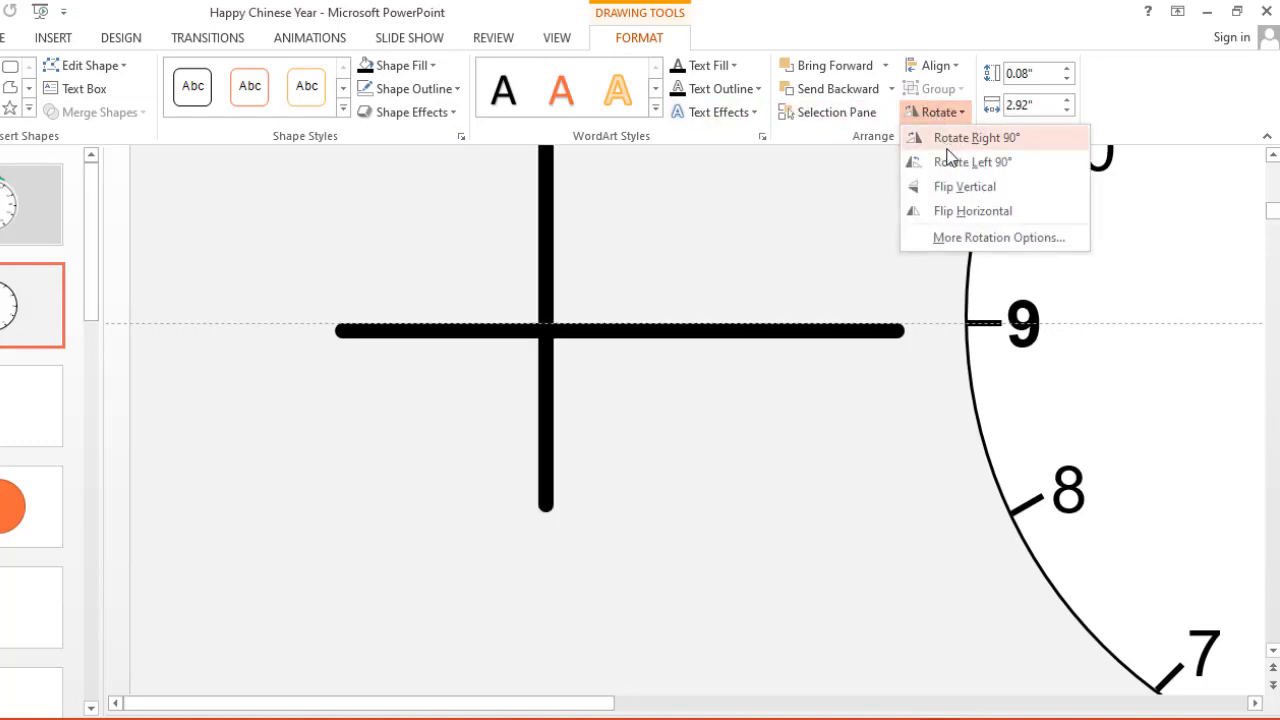
{"action": "left_click", "coordinate": [949, 146]}
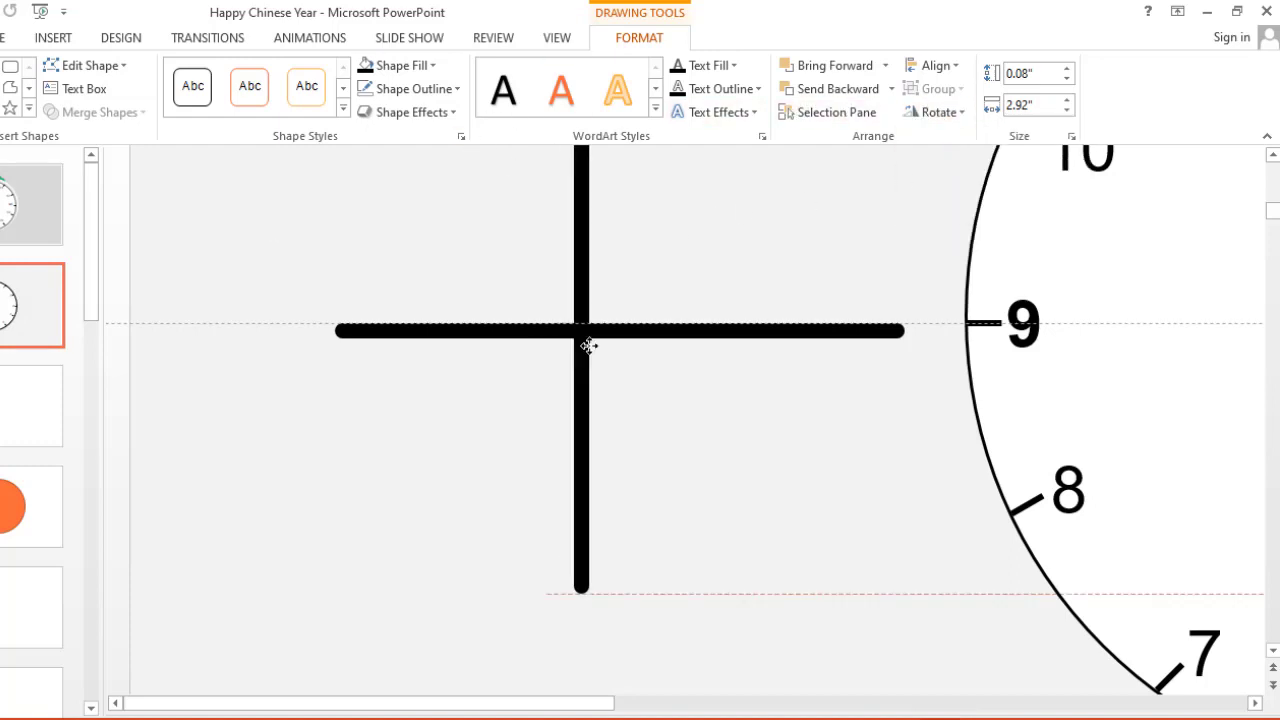
{"action": "left_click_drag", "start_coordinate": [548, 268], "coordinate": [604, 358]}
- Fine-tune the upright bar on the crossing and select both bars together
{"action": "left_click", "coordinate": [652, 331]}
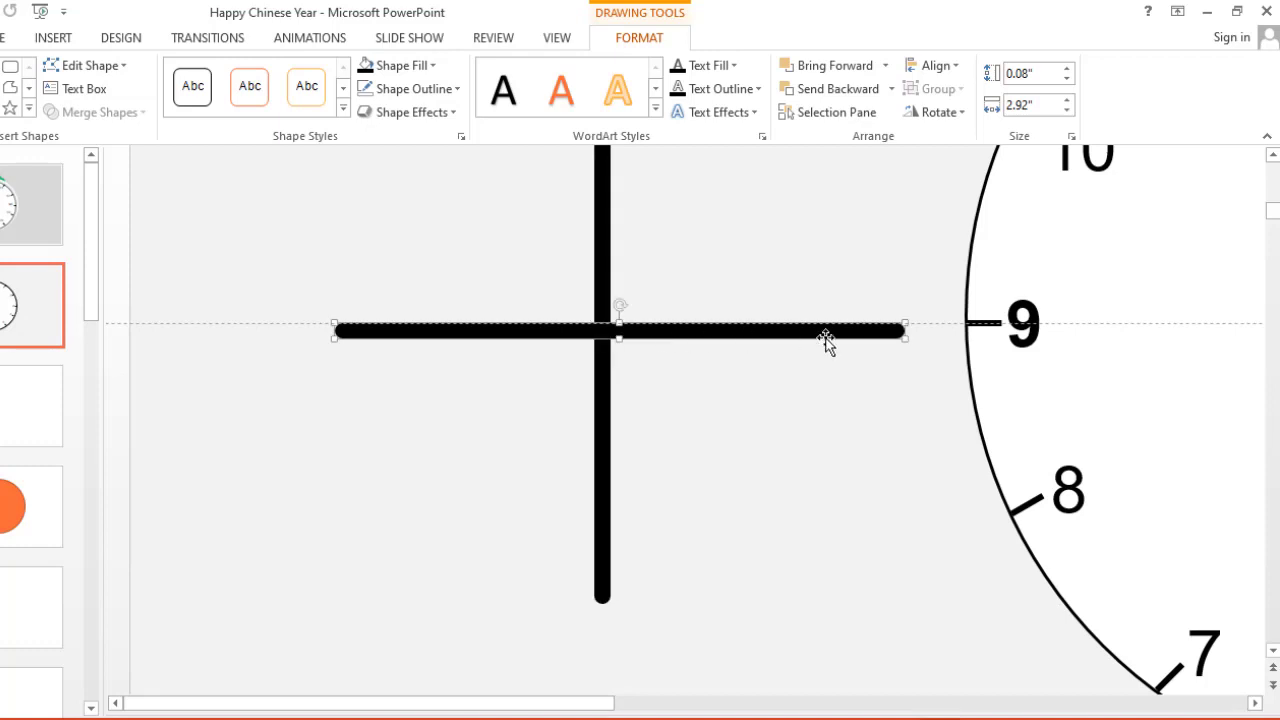
{"action": "scroll", "coordinate": [829, 345], "scroll_direction": "up", "scroll_amount": 2}
{"action": "scroll", "coordinate": [543, 449], "scroll_direction": "down", "scroll_amount": 2}
{"action": "scroll", "coordinate": [563, 443], "scroll_direction": "up", "scroll_amount": 2}
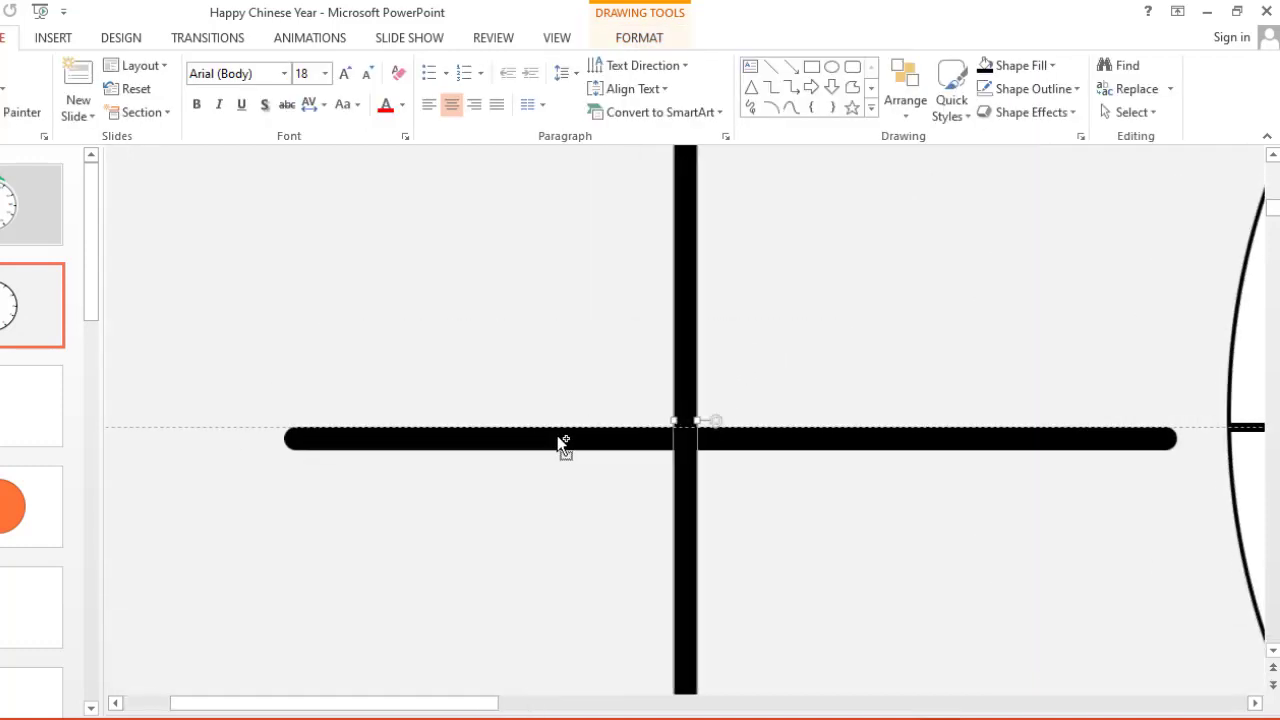
{"action": "left_click", "coordinate": [683, 483]}
{"action": "left_click", "coordinate": [778, 439]}
{"action": "left_click", "coordinate": [688, 358]}
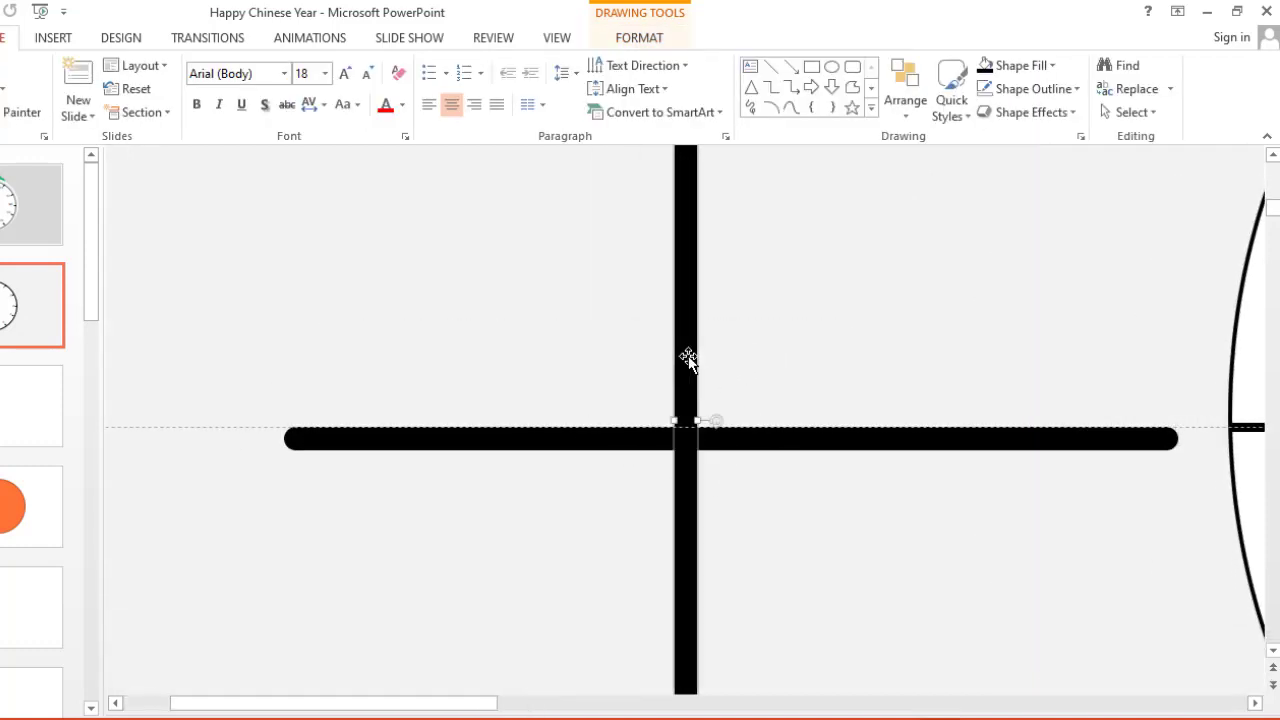
{"action": "key", "text": "ctrl+z"}
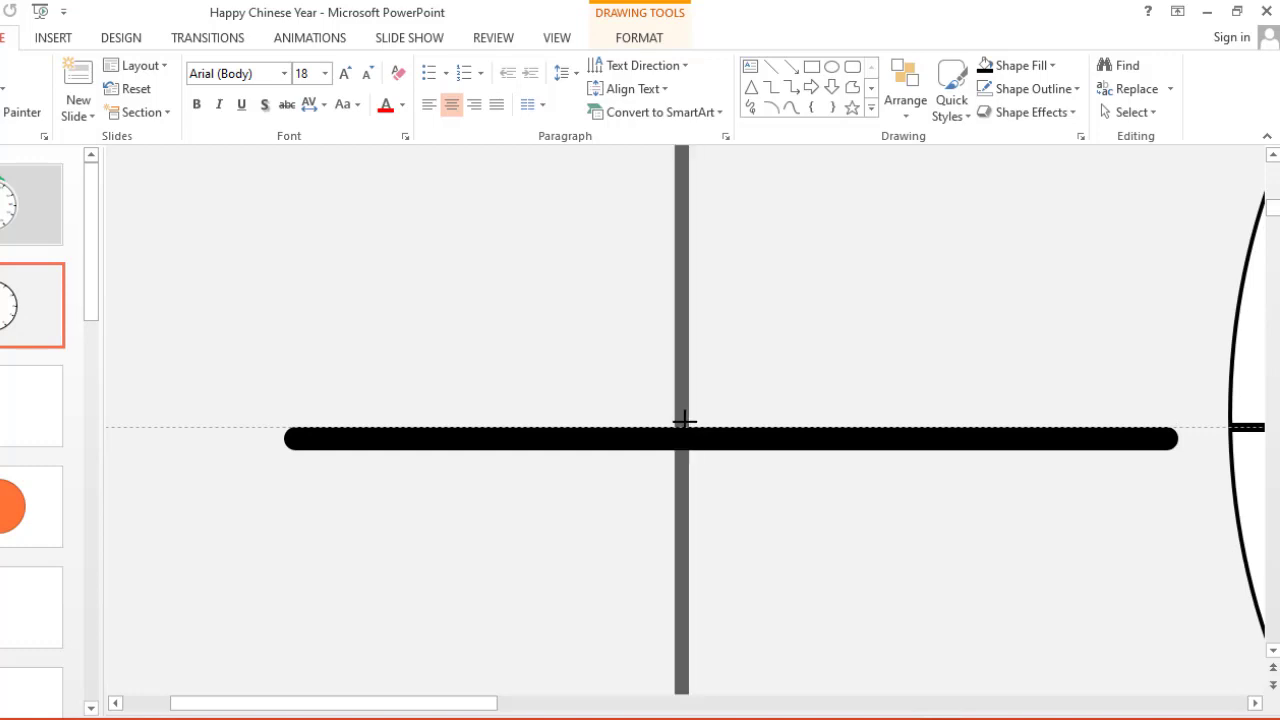
{"action": "key", "text": "ctrl+y"}
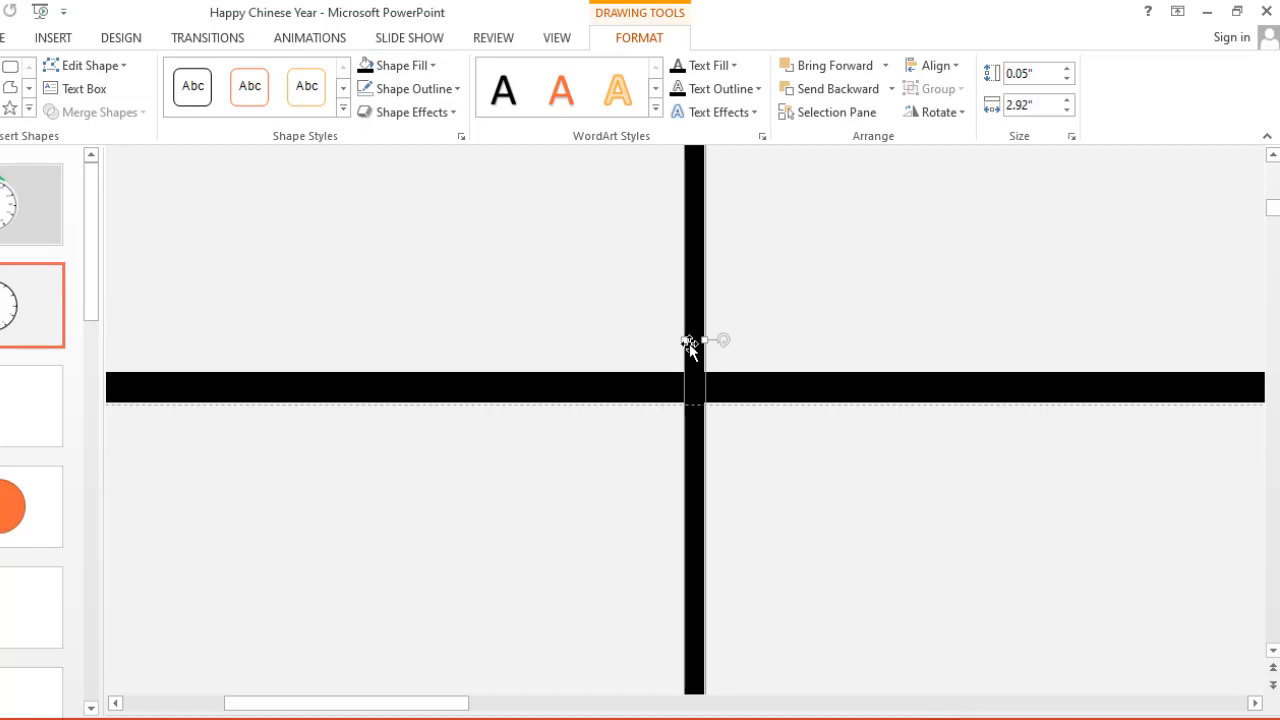
{"action": "left_click", "coordinate": [694, 449]}
{"action": "left_click_drag", "start_coordinate": [698, 321], "coordinate": [695, 328]}
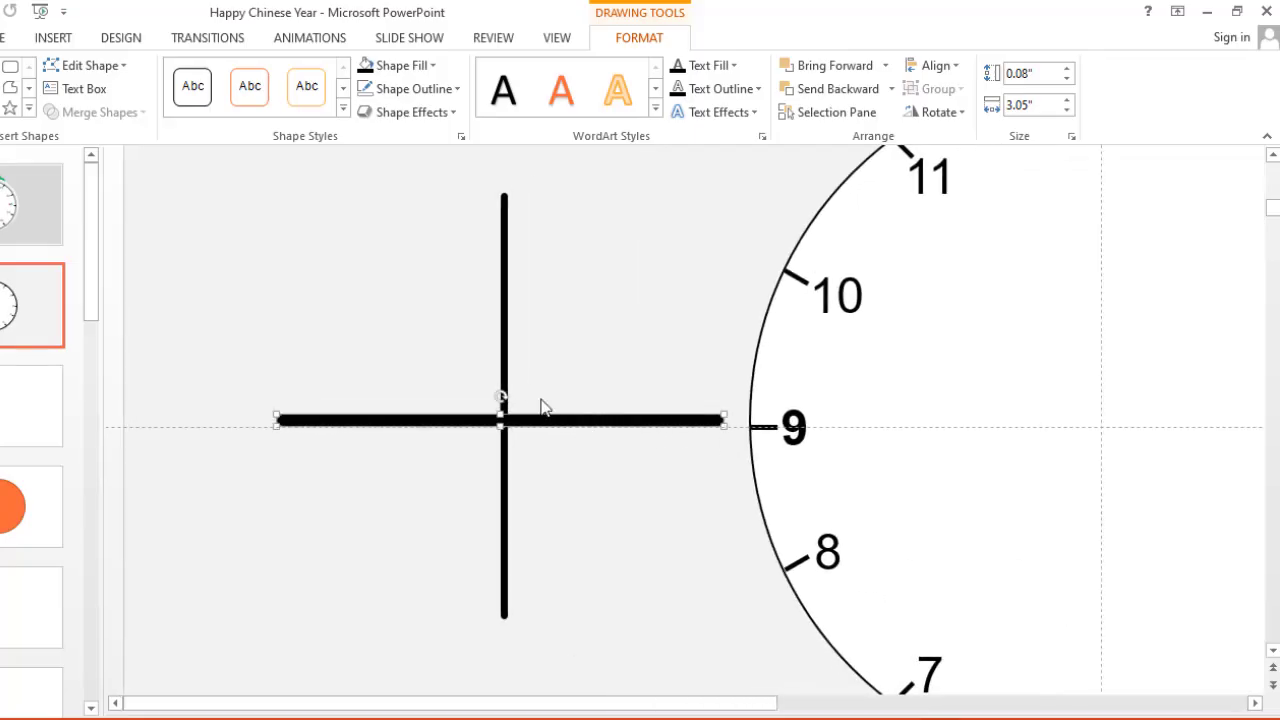
{"action": "left_click", "coordinate": [506, 364], "text": "ctrl"}
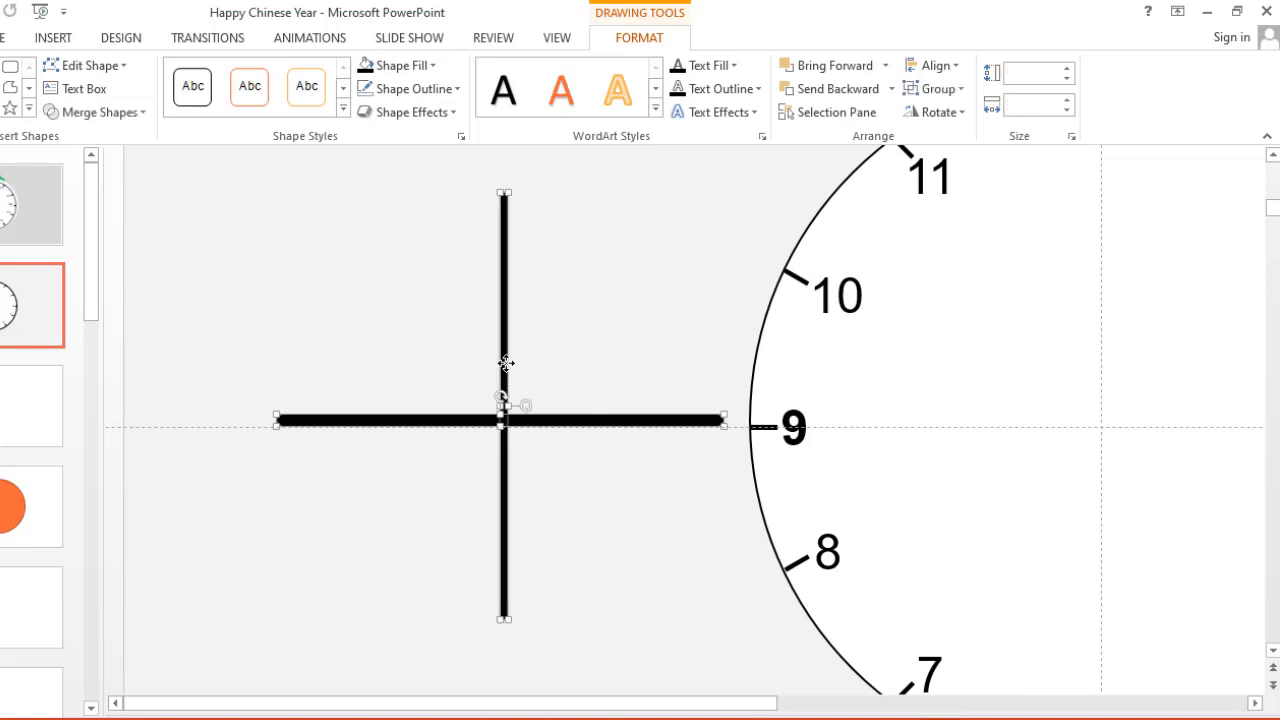
- Fragment the cross and delete the upper, lower and middle pieces
{"action": "left_click", "coordinate": [143, 110]}
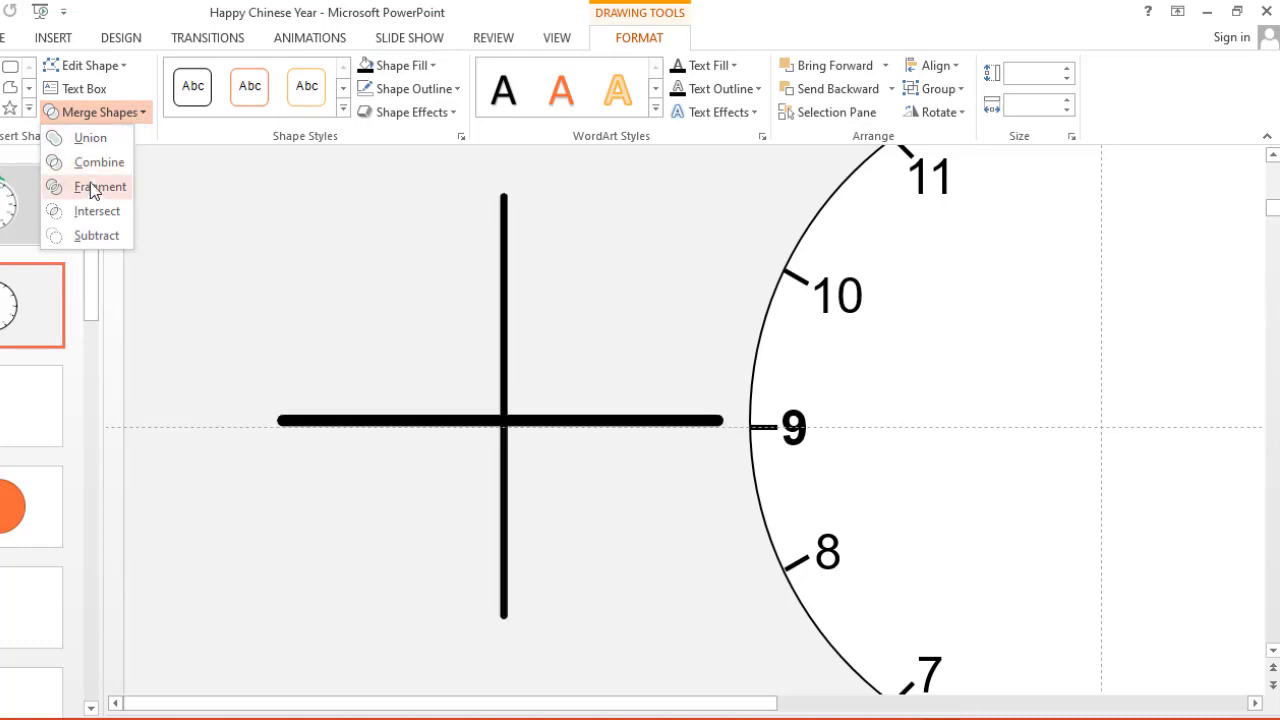
{"action": "left_click", "coordinate": [216, 241]}
{"action": "scroll", "coordinate": [397, 360], "scroll_direction": "up", "scroll_amount": 1}
{"action": "left_click", "coordinate": [636, 365]}
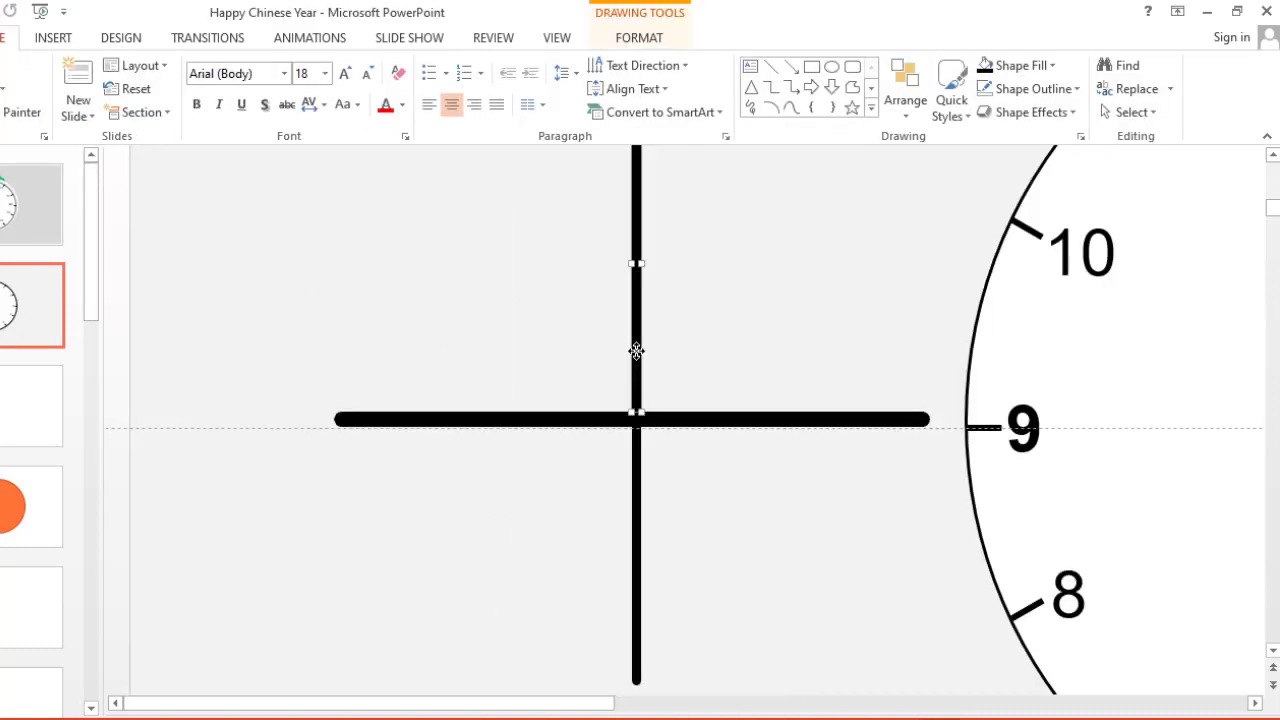
{"action": "key", "text": "Delete"}
{"action": "left_click", "coordinate": [635, 455]}
{"action": "key", "text": "Delete"}
{"action": "left_click", "coordinate": [634, 420]}
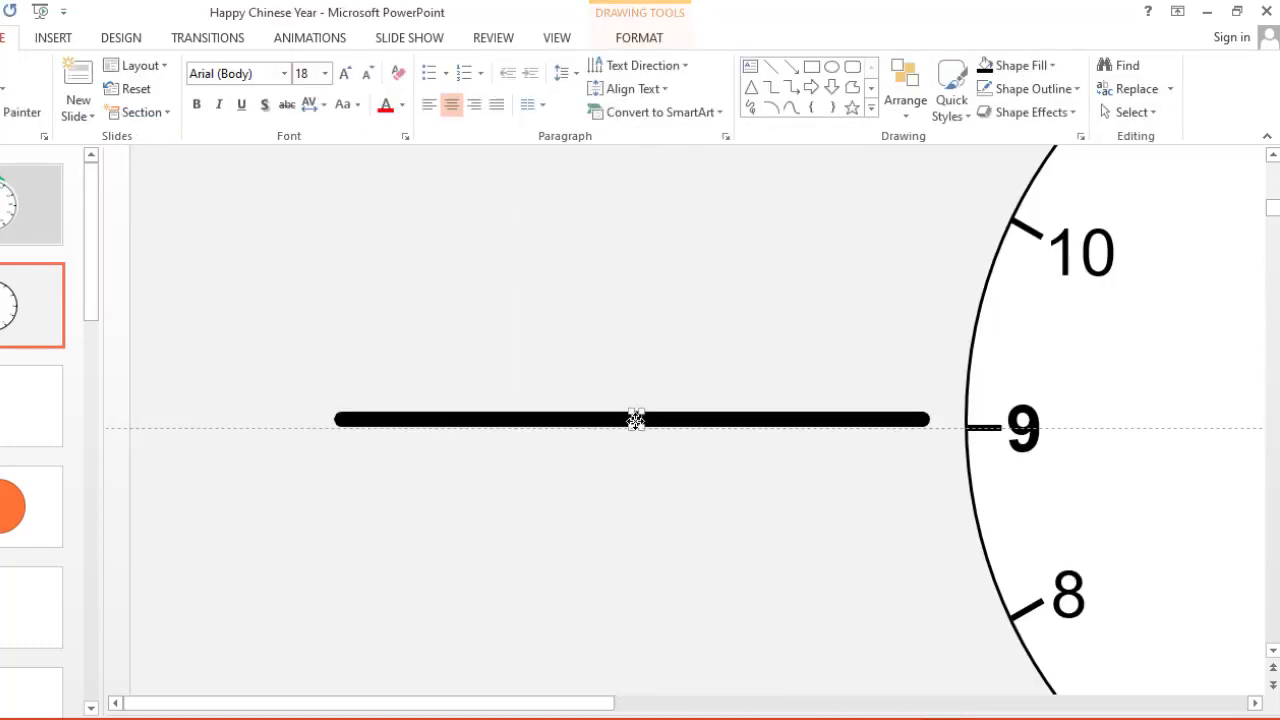
{"action": "key", "text": "Delete"}
- Move the right half left to close the gap and group both halves
{"action": "left_click", "coordinate": [673, 420]}
{"action": "left_click_drag", "start_coordinate": [673, 420], "coordinate": [697, 422]}
{"action": "left_click", "coordinate": [697, 420], "text": "ctrl"}
{"action": "key", "text": "ctrl+g"}
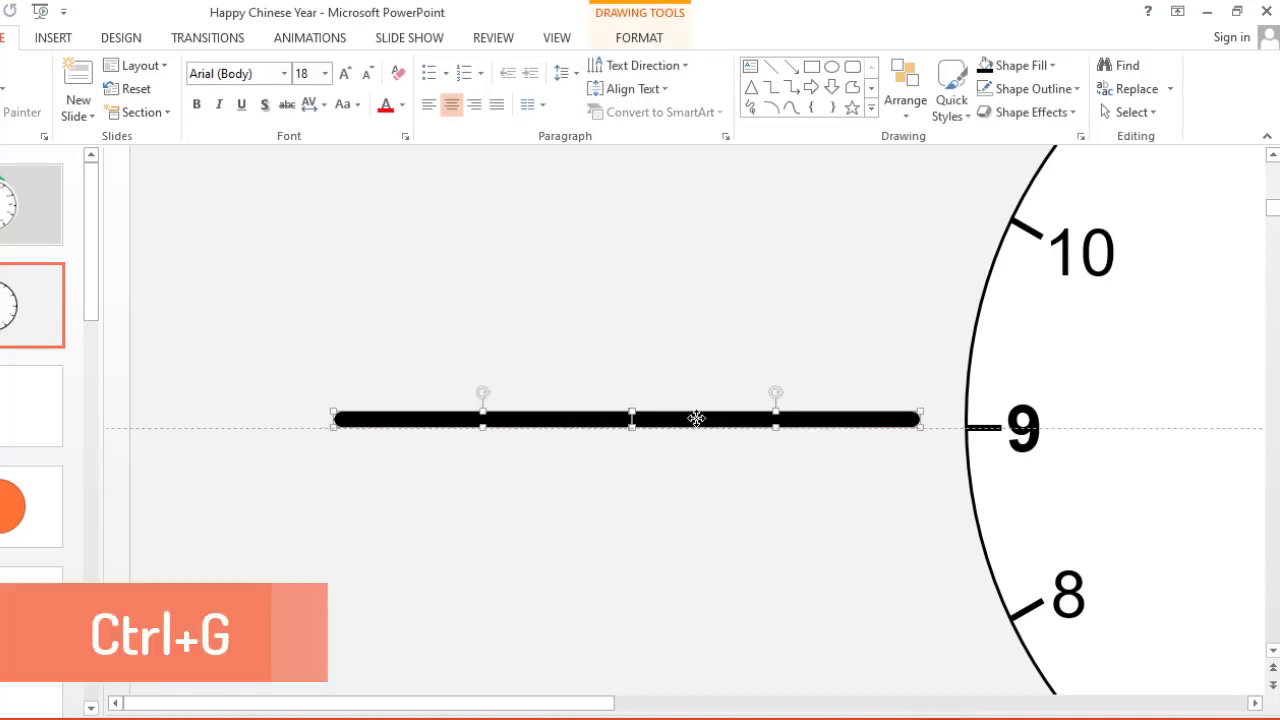
- Set the bar's right half to No Fill
{"action": "scroll", "coordinate": [696, 417], "scroll_direction": "down", "scroll_amount": 5}
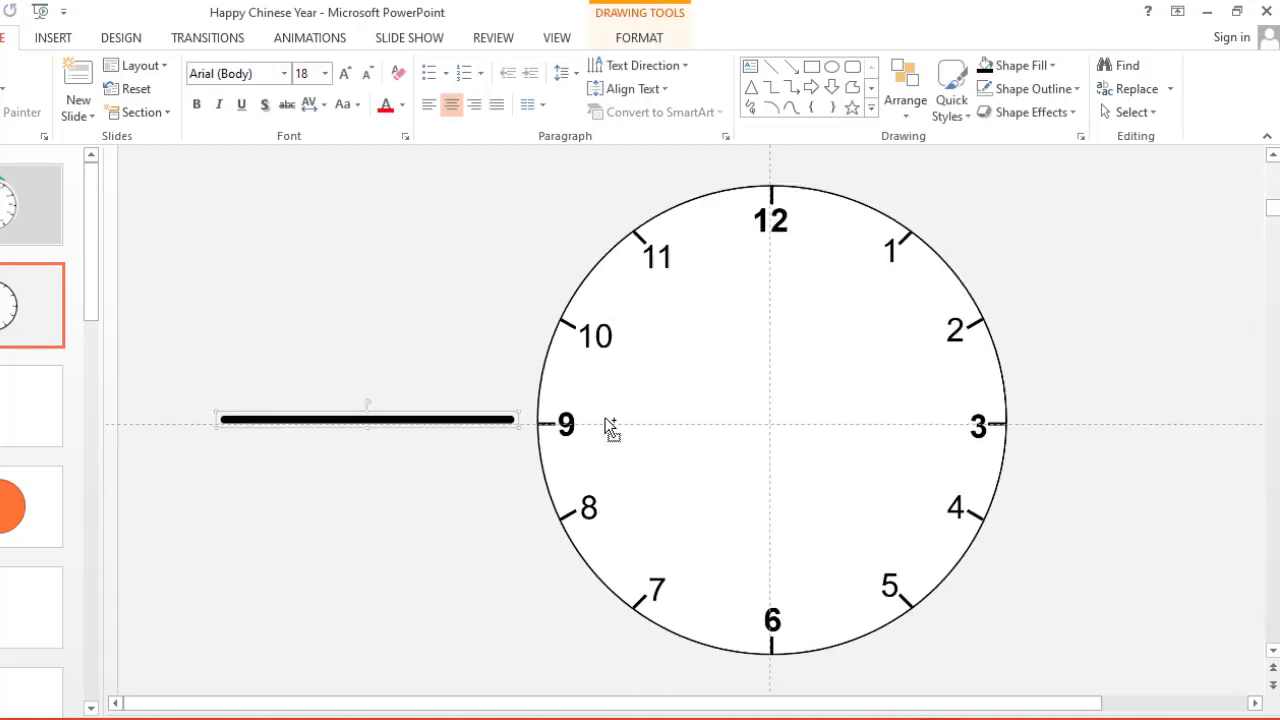
{"action": "left_click", "coordinate": [470, 418]}
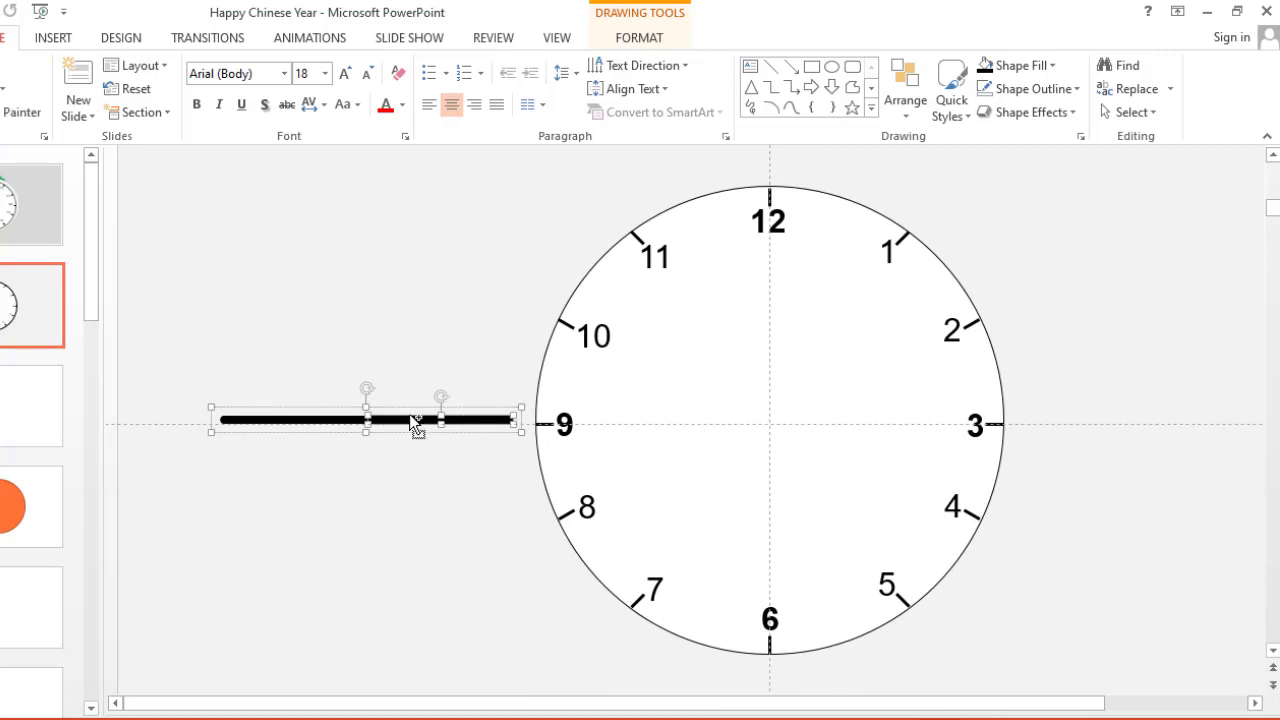
{"action": "scroll", "coordinate": [415, 422], "scroll_direction": "up", "scroll_amount": 3, "text": "ctrl"}
{"action": "scroll", "coordinate": [514, 418], "scroll_direction": "up", "scroll_amount": 4, "text": "ctrl"}
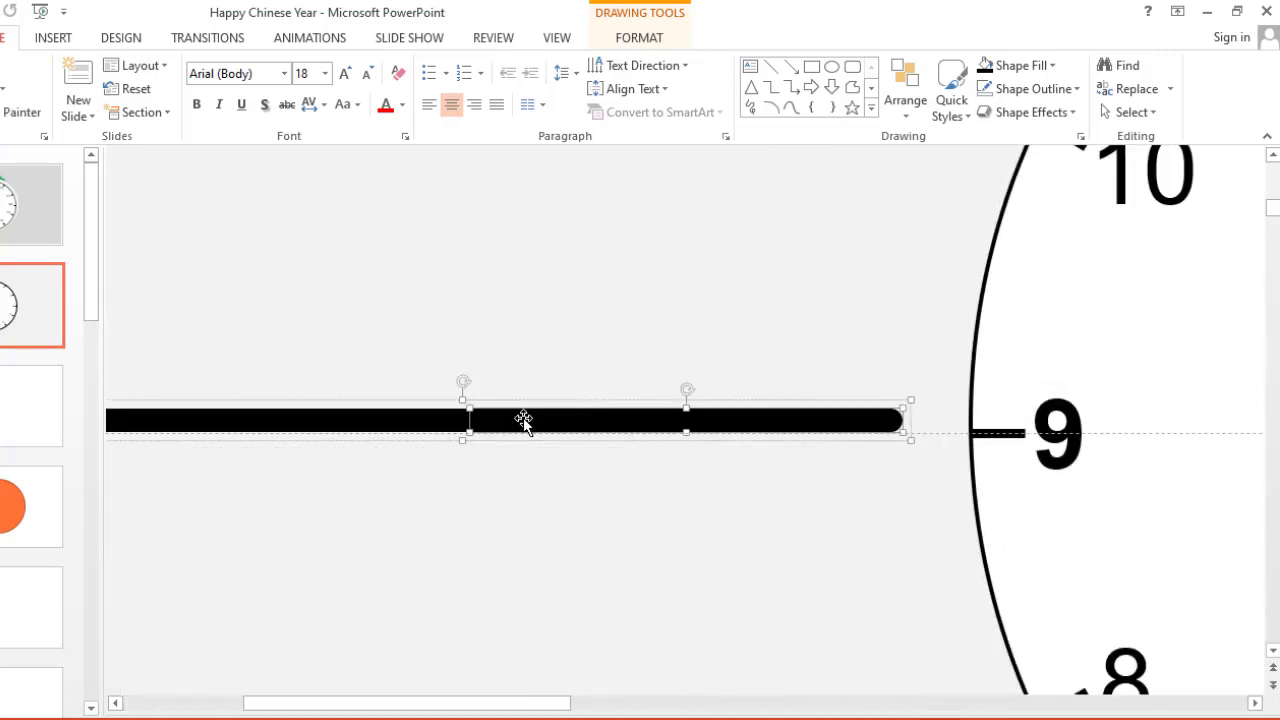
{"action": "double_click", "coordinate": [523, 420]}
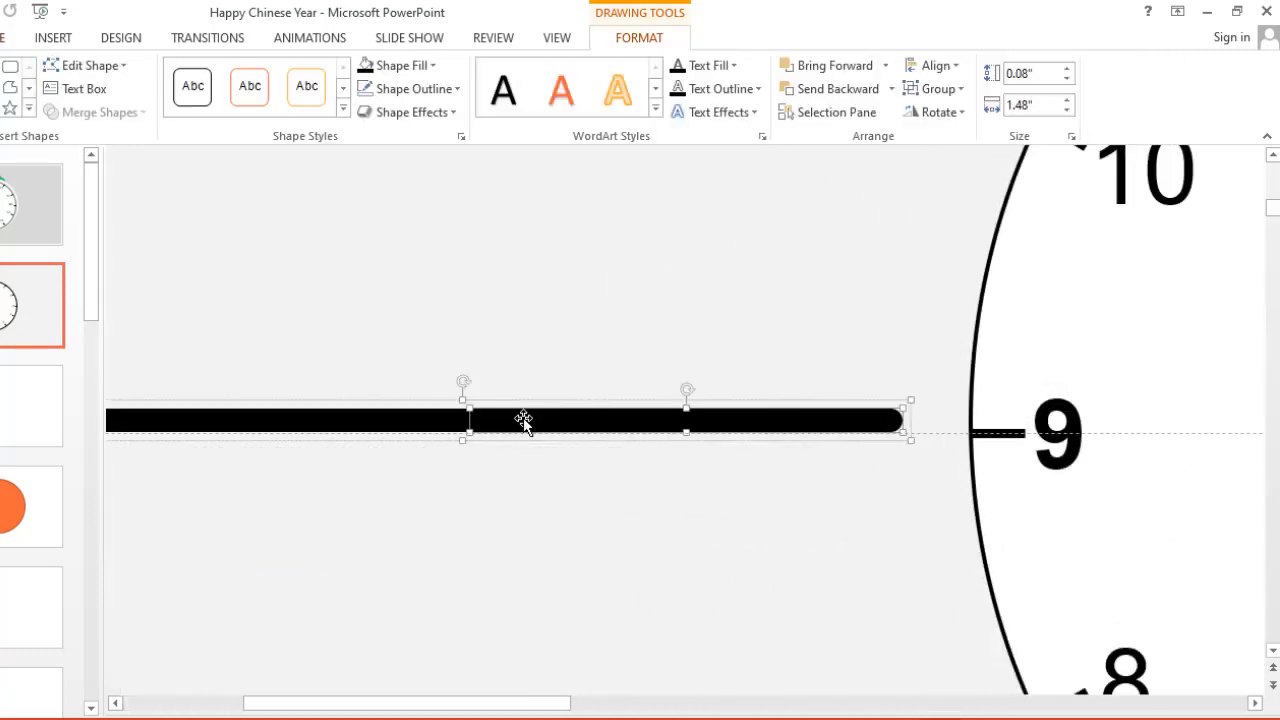
{"action": "left_click", "coordinate": [433, 66]}
{"action": "left_click", "coordinate": [383, 283]}
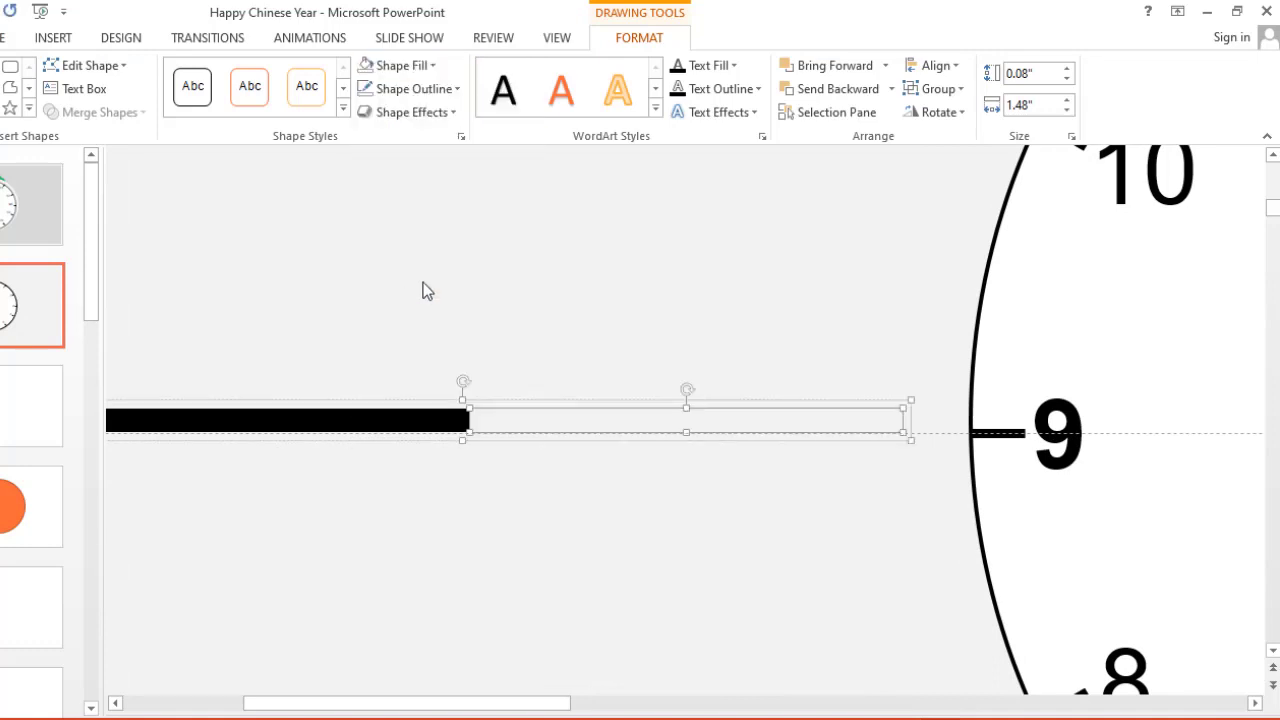
- Try the half-filled bar at the 9 position, then park it left of the clock
{"action": "scroll", "coordinate": [449, 292], "scroll_direction": "down", "scroll_amount": 2, "text": "ctrl"}
{"action": "scroll", "coordinate": [449, 293], "scroll_direction": "down", "scroll_amount": 1, "text": "ctrl"}
{"action": "left_click", "coordinate": [457, 314]}
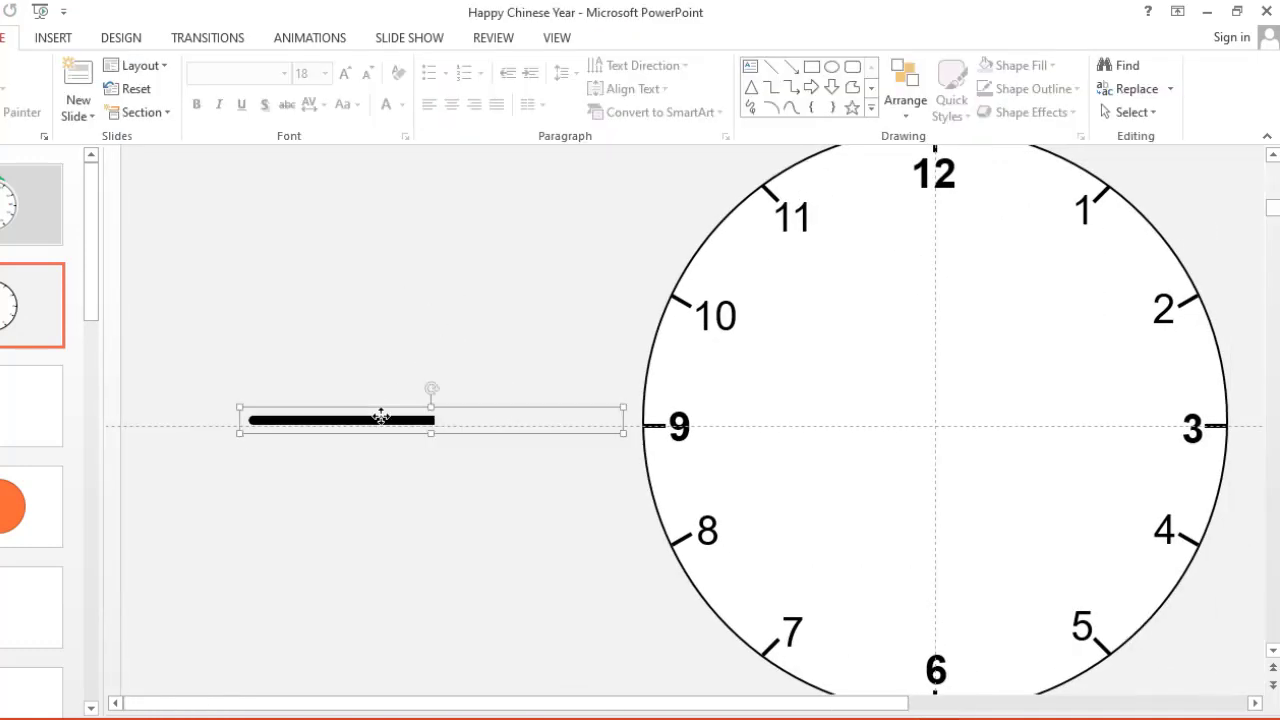
{"action": "mouse_move", "coordinate": [380, 414]}
{"action": "left_mouse_down"}
{"action": "mouse_move", "coordinate": [751, 395]}
{"action": "mouse_move", "coordinate": [877, 421]}
{"action": "left_mouse_up"}
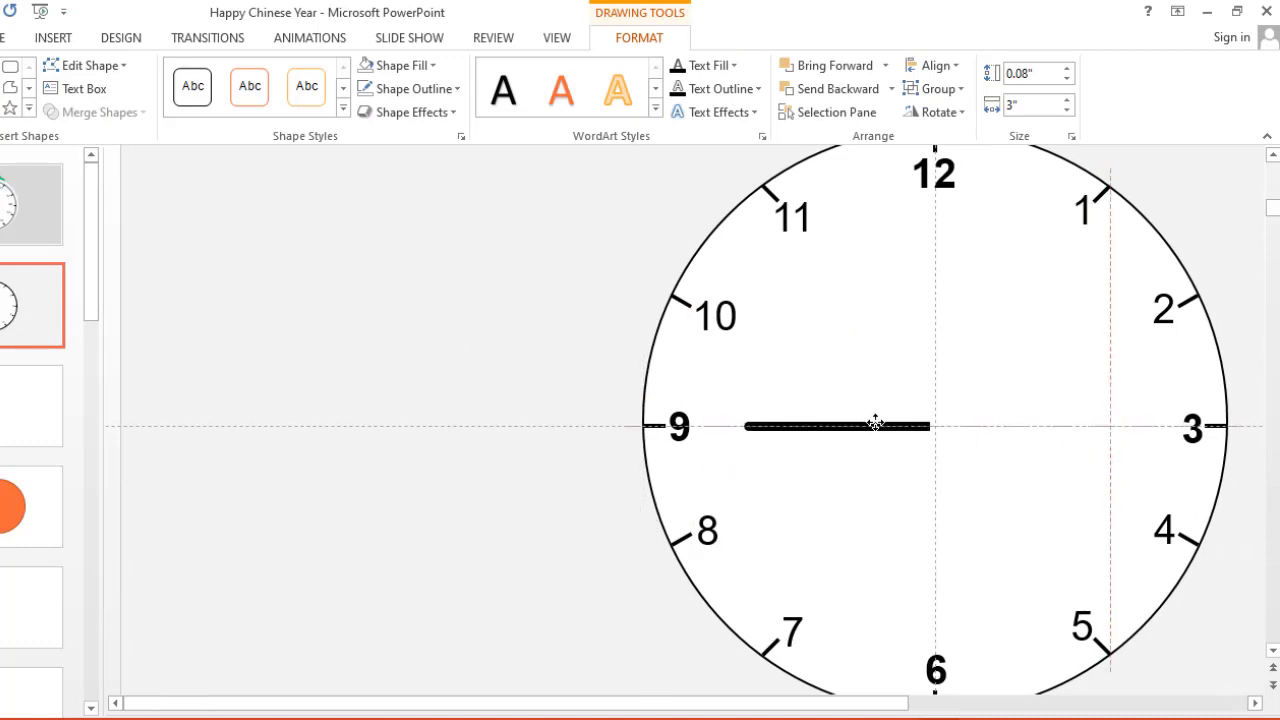
{"action": "left_click_drag", "start_coordinate": [877, 421], "coordinate": [318, 423]}
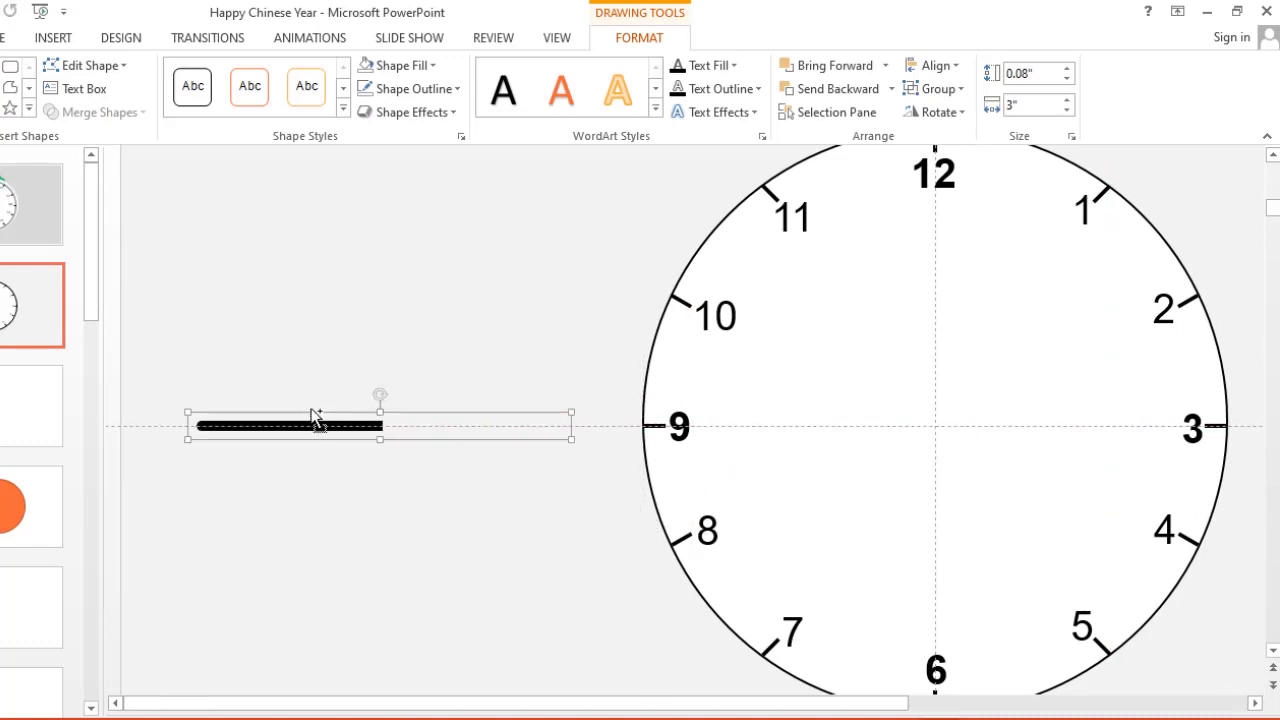
{"action": "scroll", "coordinate": [263, 356], "scroll_direction": "up", "scroll_amount": 1, "text": "ctrl"}
{"action": "left_click", "coordinate": [254, 329]}
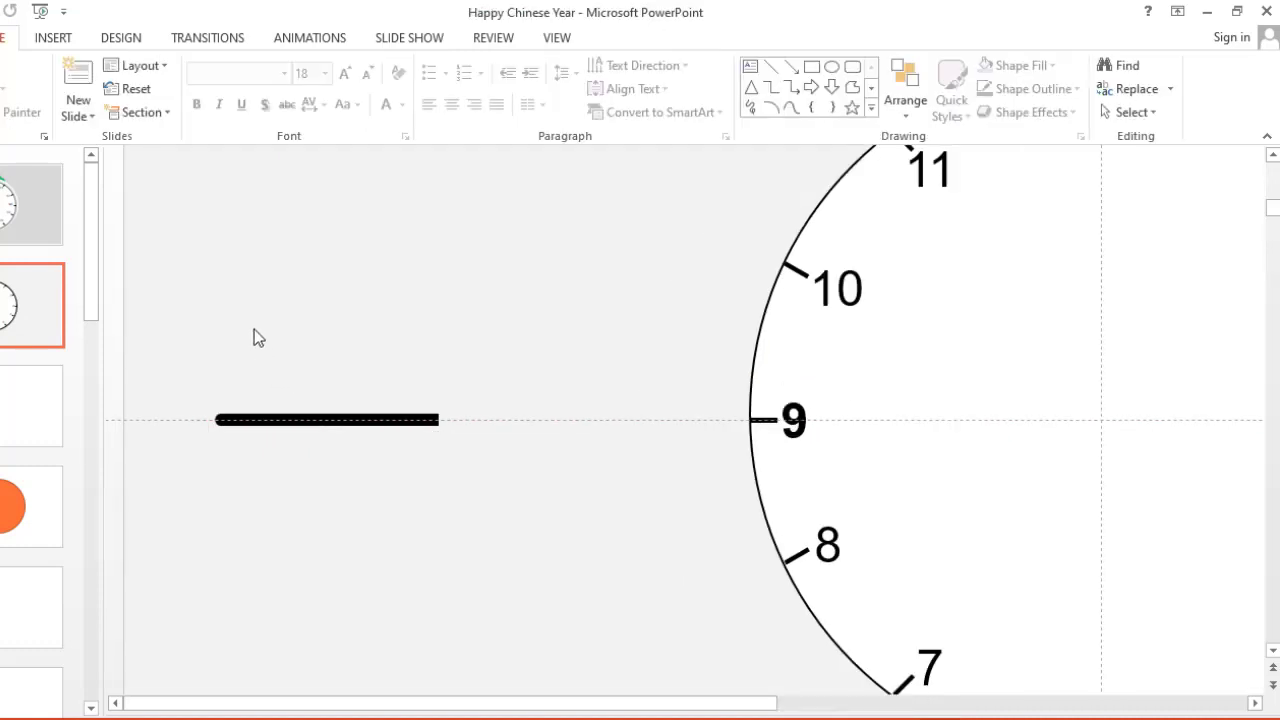
- Draw a rectangle above the first bar, size it 0.05" by 1.6", fill black, remove outline
{"action": "left_click", "coordinate": [52, 38]}
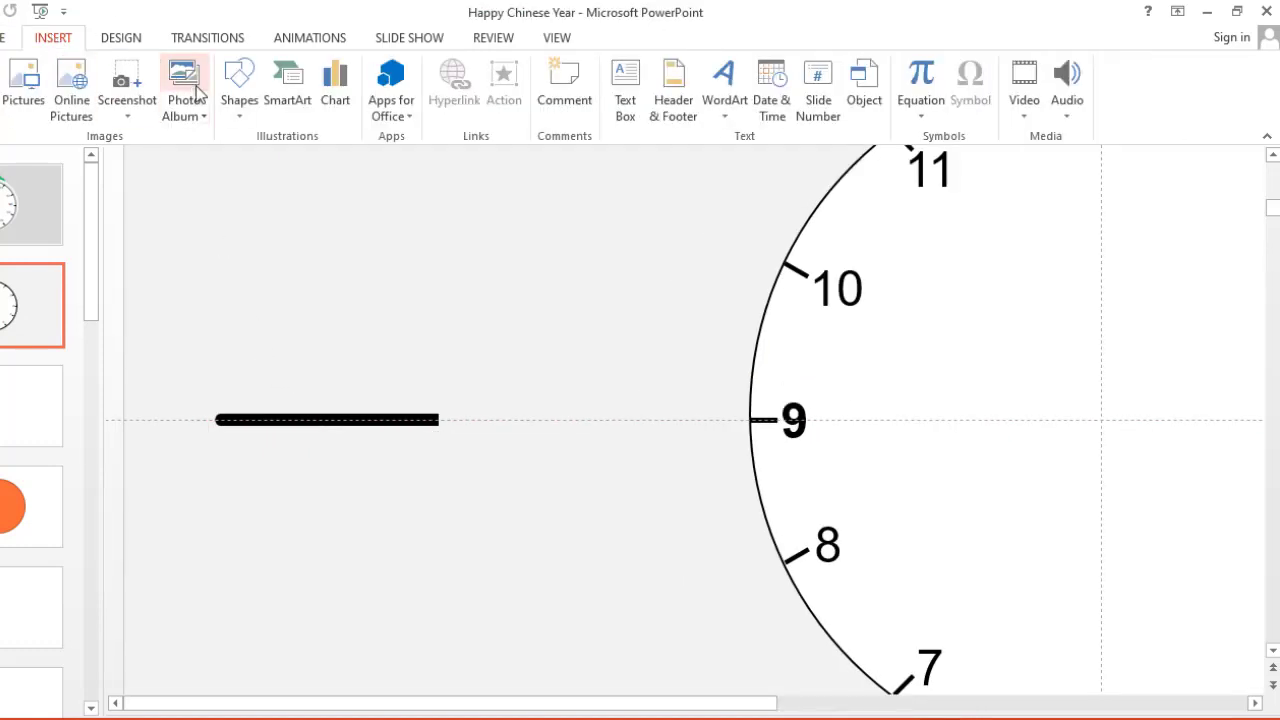
{"action": "left_click", "coordinate": [237, 115]}
{"action": "left_click", "coordinate": [332, 160]}
{"action": "left_click_drag", "start_coordinate": [214, 241], "coordinate": [350, 262]}
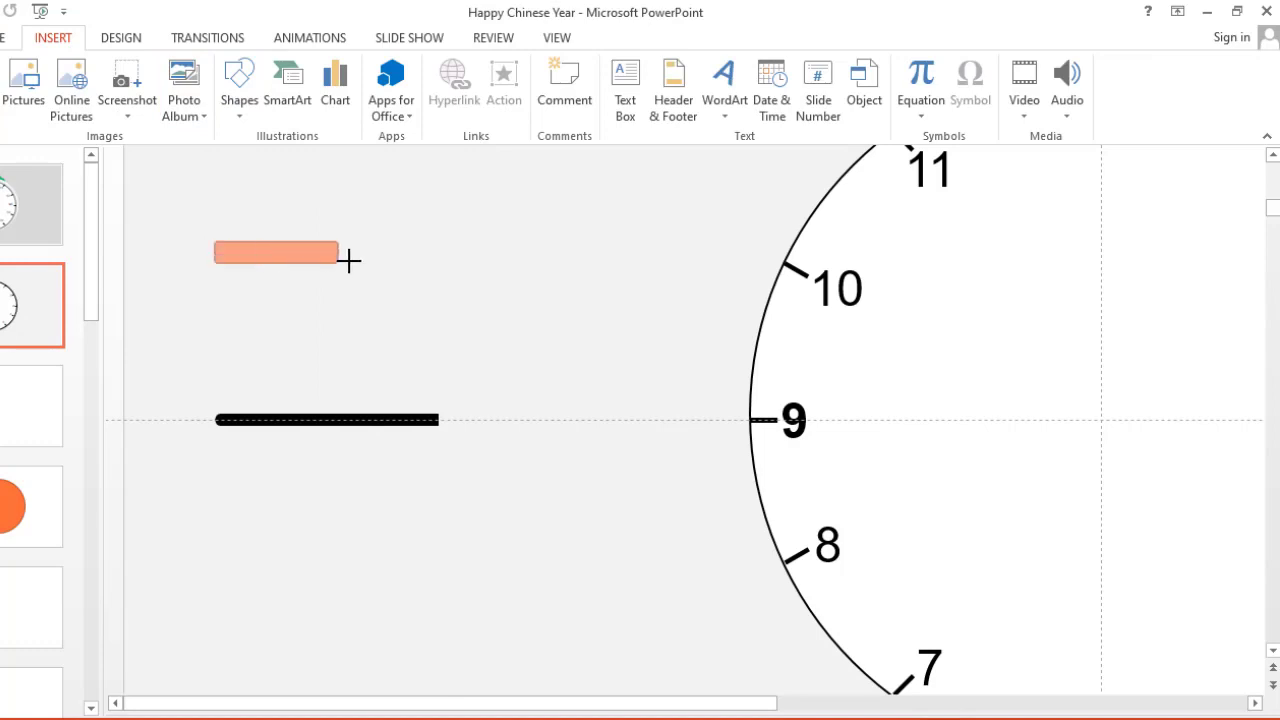
{"action": "scroll", "coordinate": [203, 232], "scroll_direction": "up", "scroll_amount": 1, "text": "ctrl"}
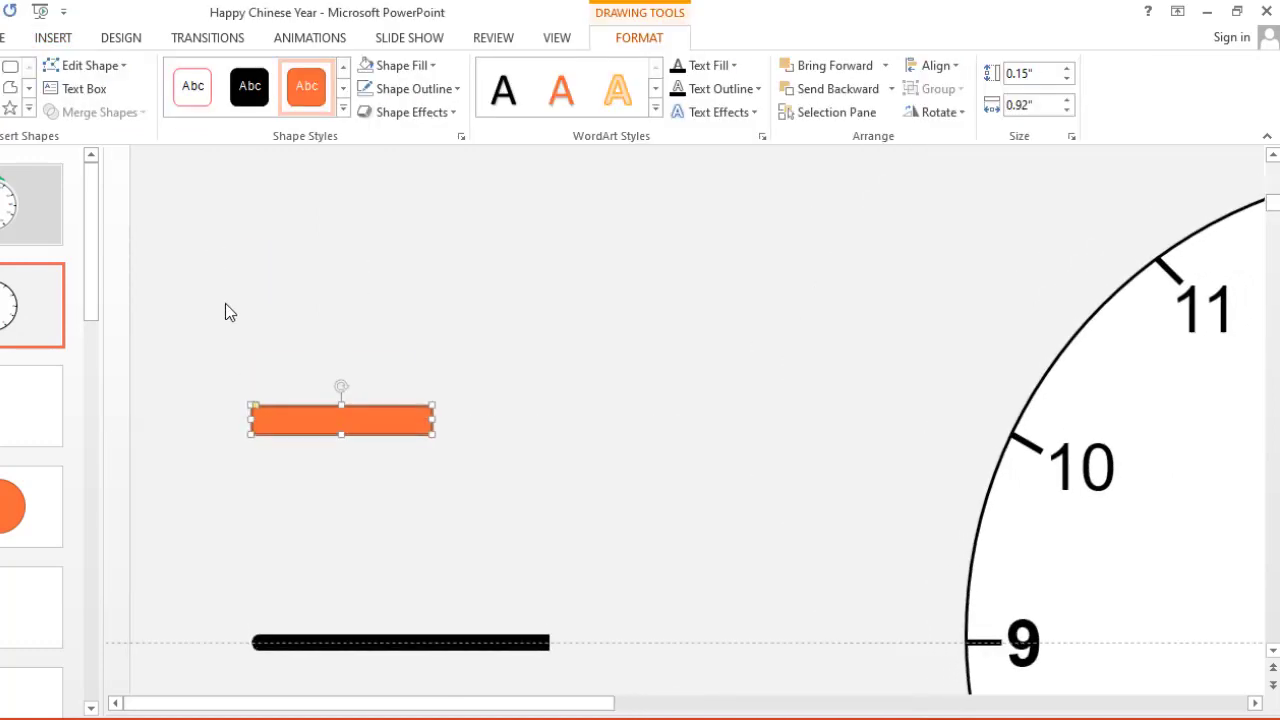
{"action": "left_click_drag", "start_coordinate": [341, 405], "coordinate": [338, 426]}
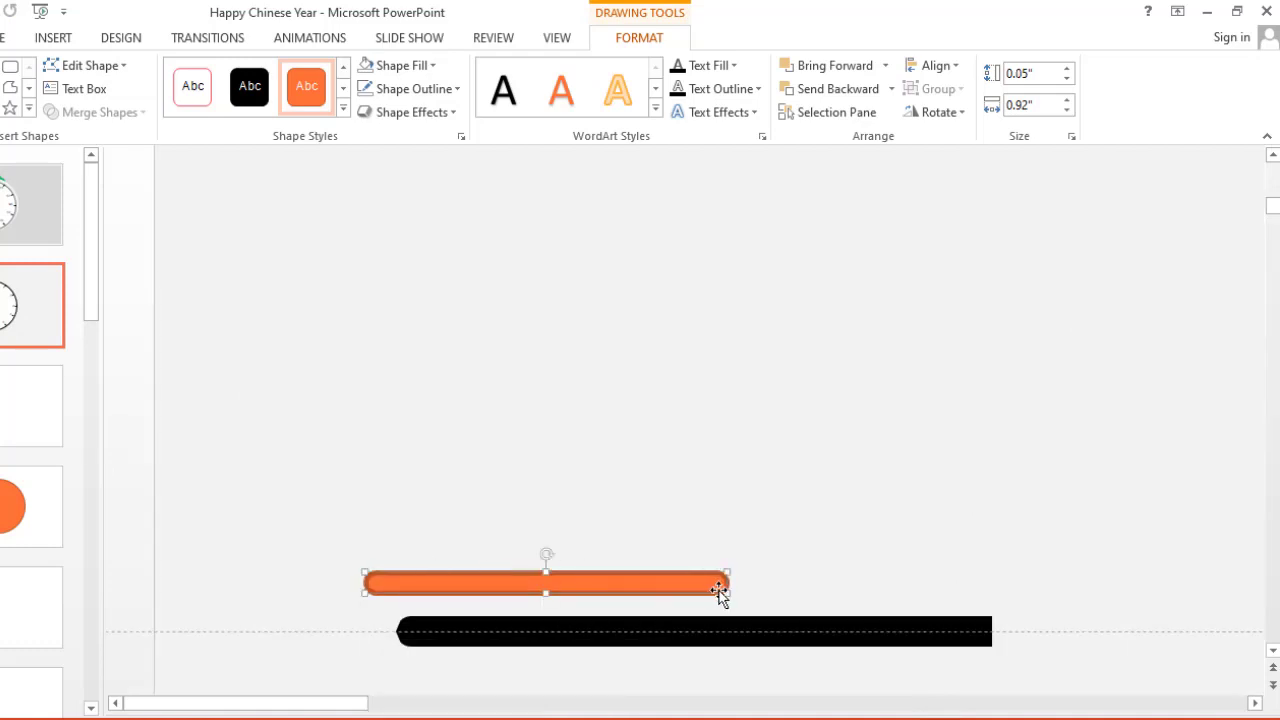
{"action": "left_click_drag", "start_coordinate": [728, 590], "coordinate": [1000, 598]}
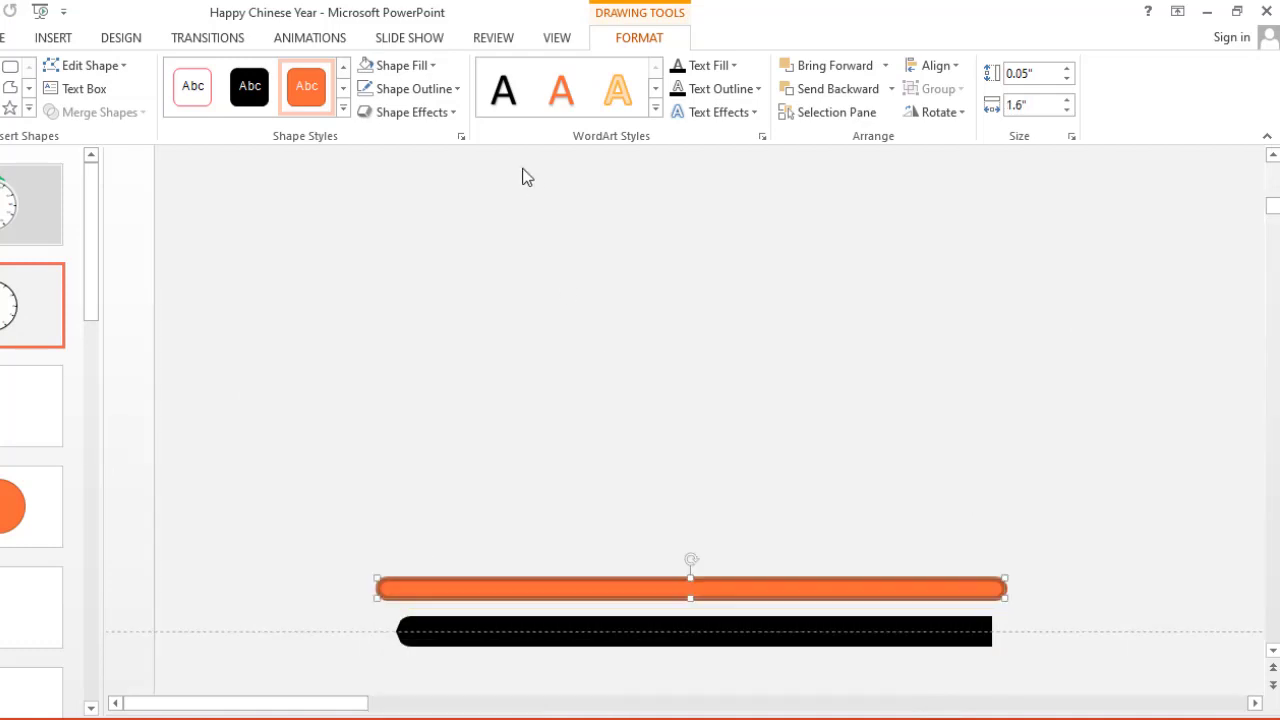
{"action": "left_click", "coordinate": [432, 66]}
{"action": "left_click", "coordinate": [383, 110]}
{"action": "left_click", "coordinate": [461, 89]}
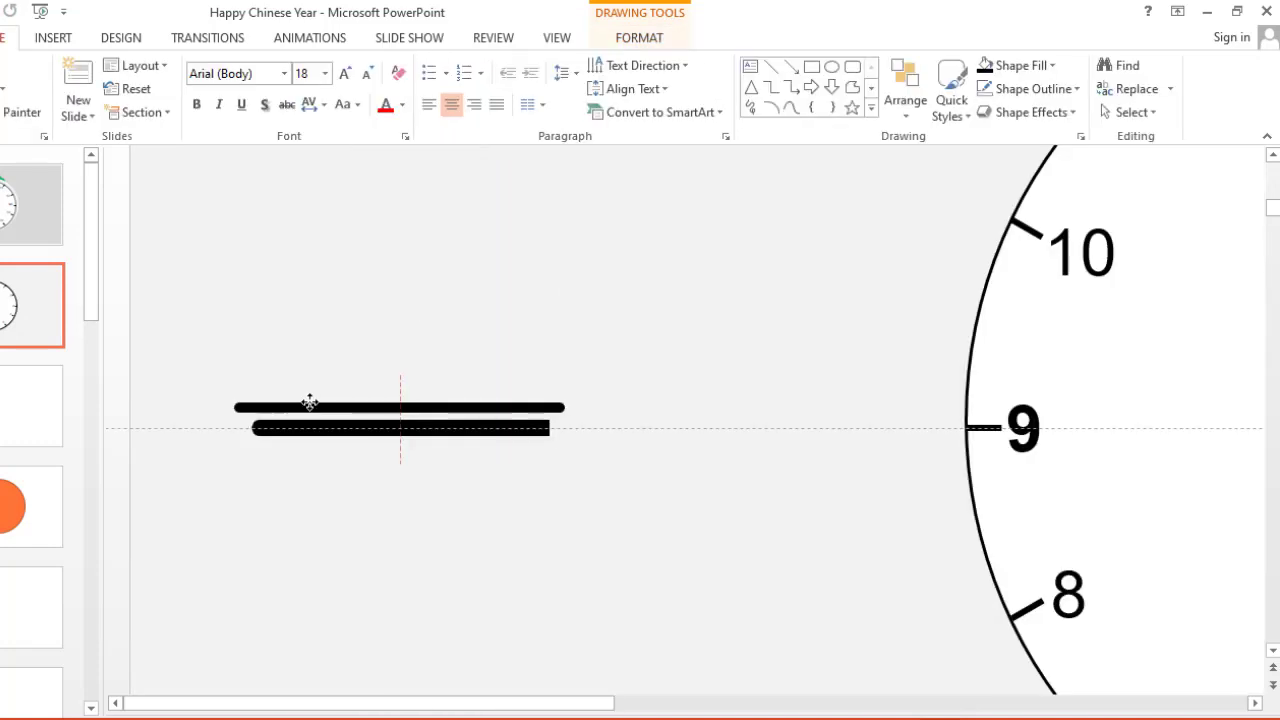
- Duplicate the thin black bar and turn the copy upright with Rotate Left 90°
{"action": "left_click_drag", "start_coordinate": [310, 400], "coordinate": [460, 378]}
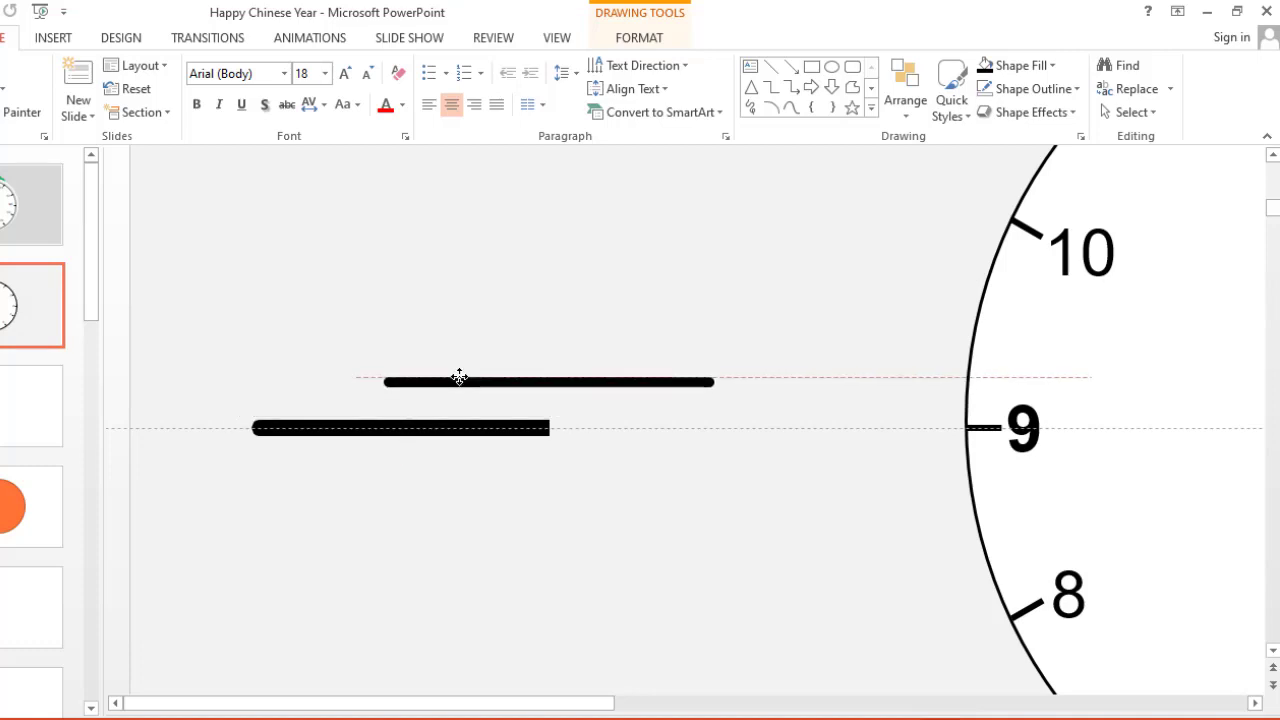
{"action": "scroll", "coordinate": [477, 386], "scroll_direction": "up", "scroll_amount": 3}
{"action": "key", "text": "ctrl+d"}
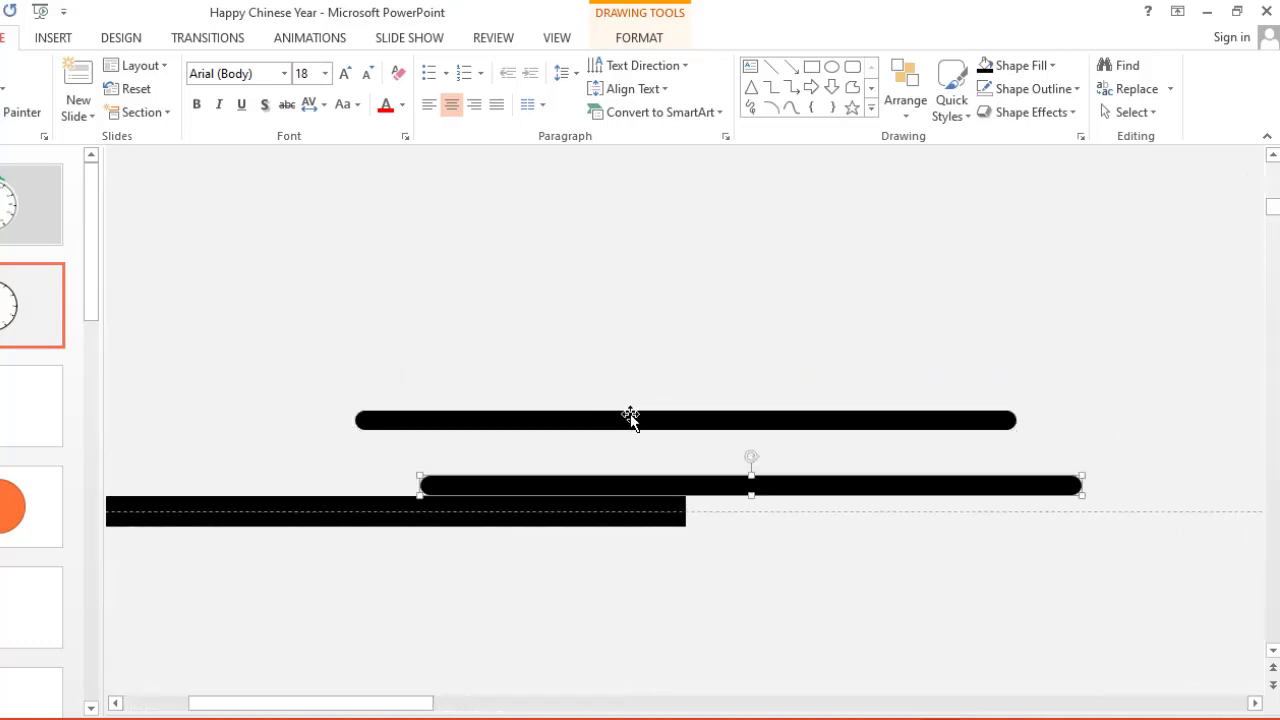
{"action": "left_click_drag", "start_coordinate": [680, 482], "coordinate": [659, 392]}
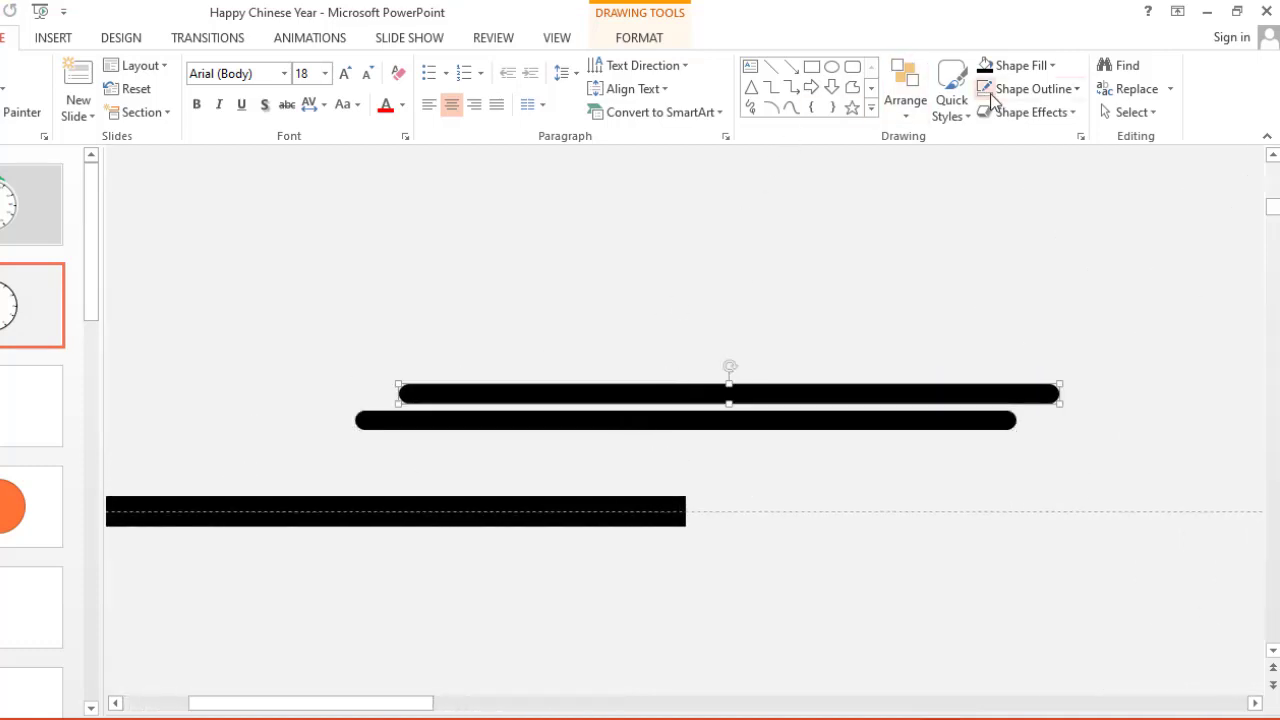
{"action": "left_click", "coordinate": [639, 40]}
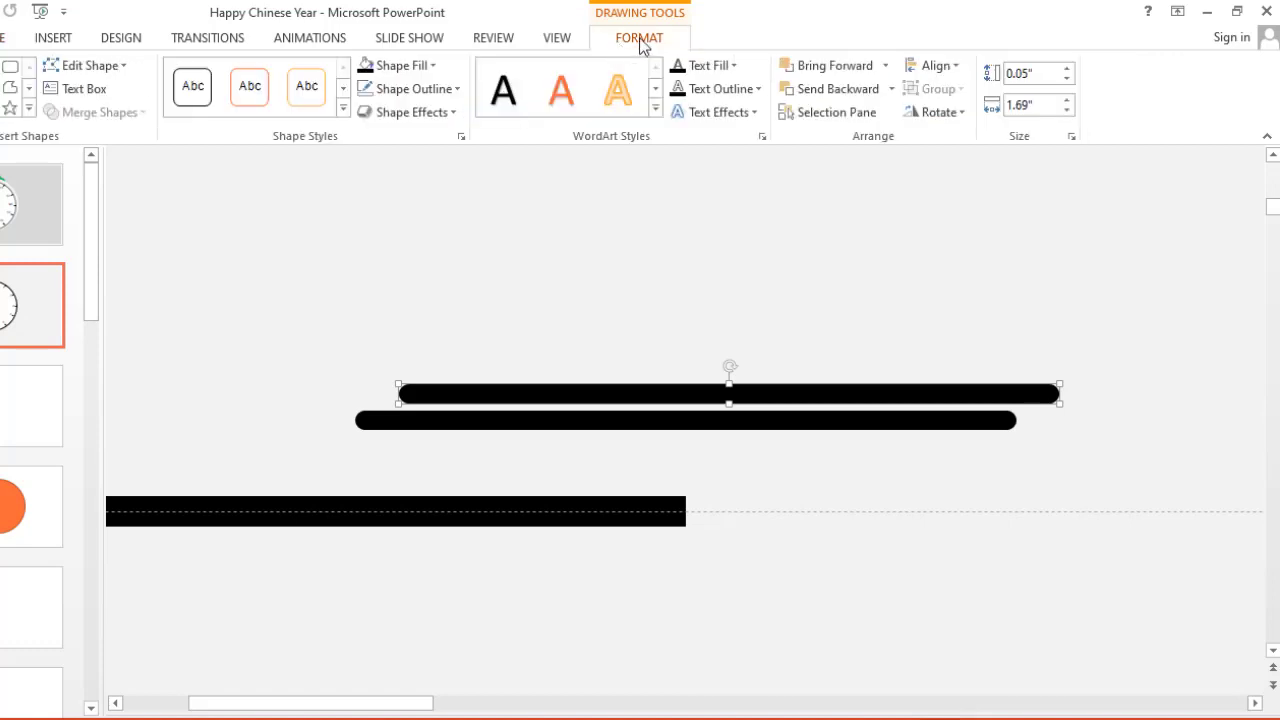
{"action": "left_click", "coordinate": [945, 114]}
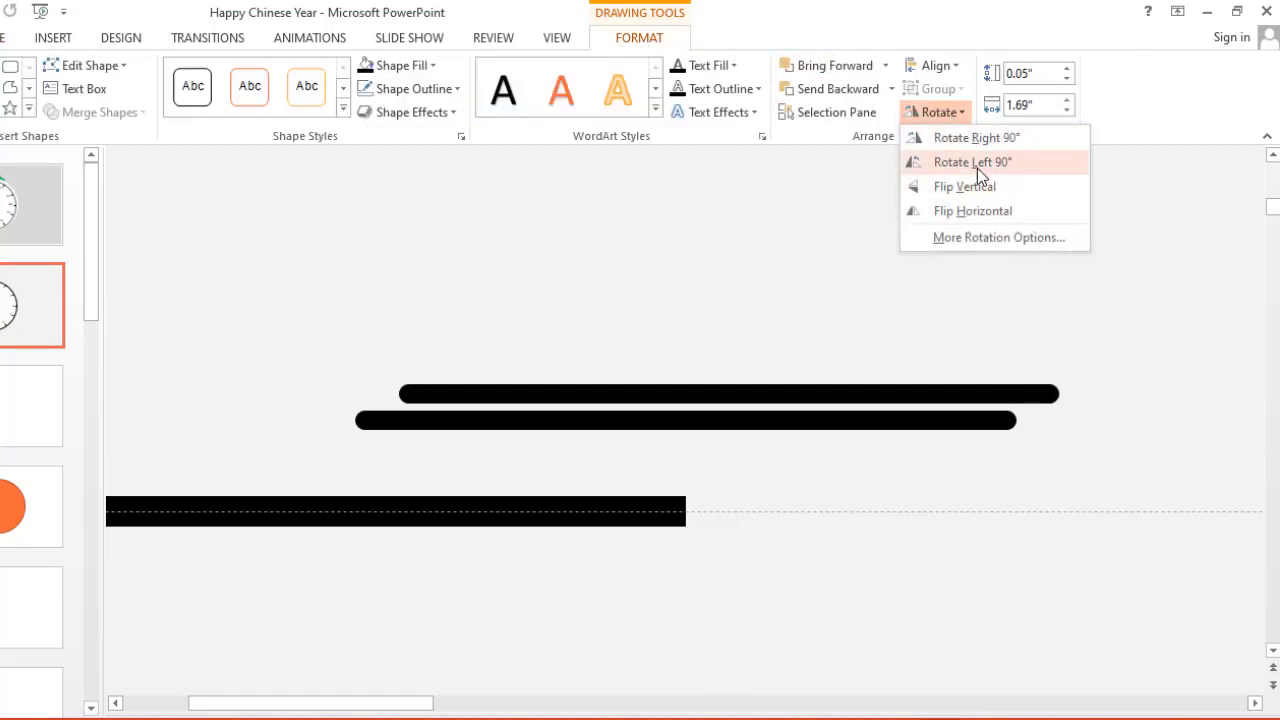
{"action": "left_click", "coordinate": [977, 164]}
- Overlap the upright copy on the bar's right end and Fragment the two shapes
{"action": "left_click_drag", "start_coordinate": [724, 357], "coordinate": [1001, 411]}
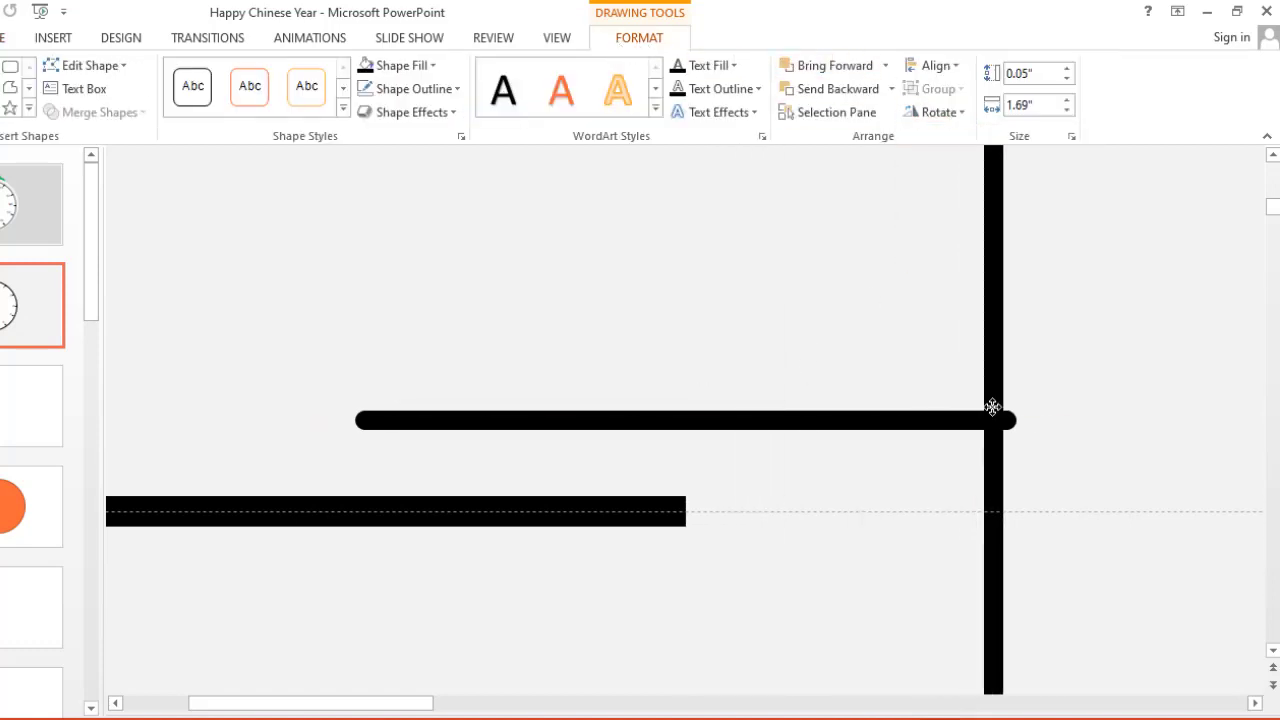
{"action": "left_click", "coordinate": [960, 421]}
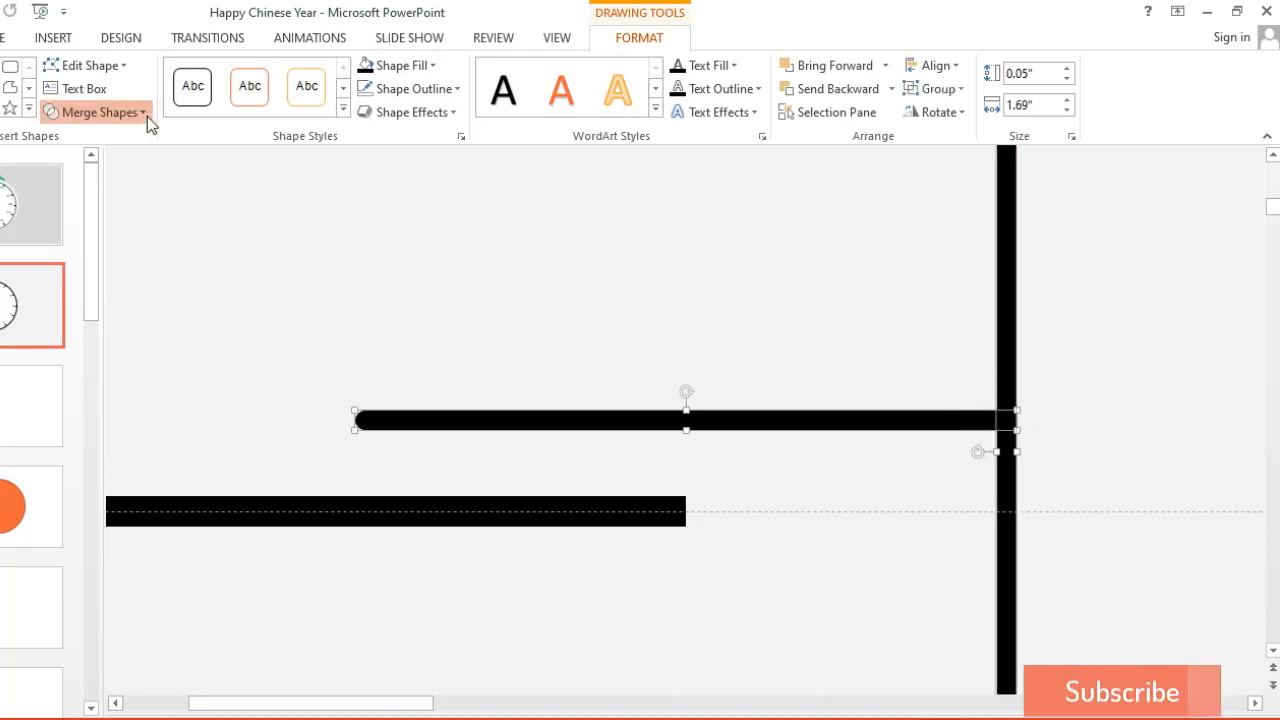
{"action": "left_click", "coordinate": [143, 112]}
{"action": "left_click", "coordinate": [112, 193]}
- Delete the three leftover vertical fragments and move the square-ended bar back beside the others
{"action": "left_click", "coordinate": [948, 342]}
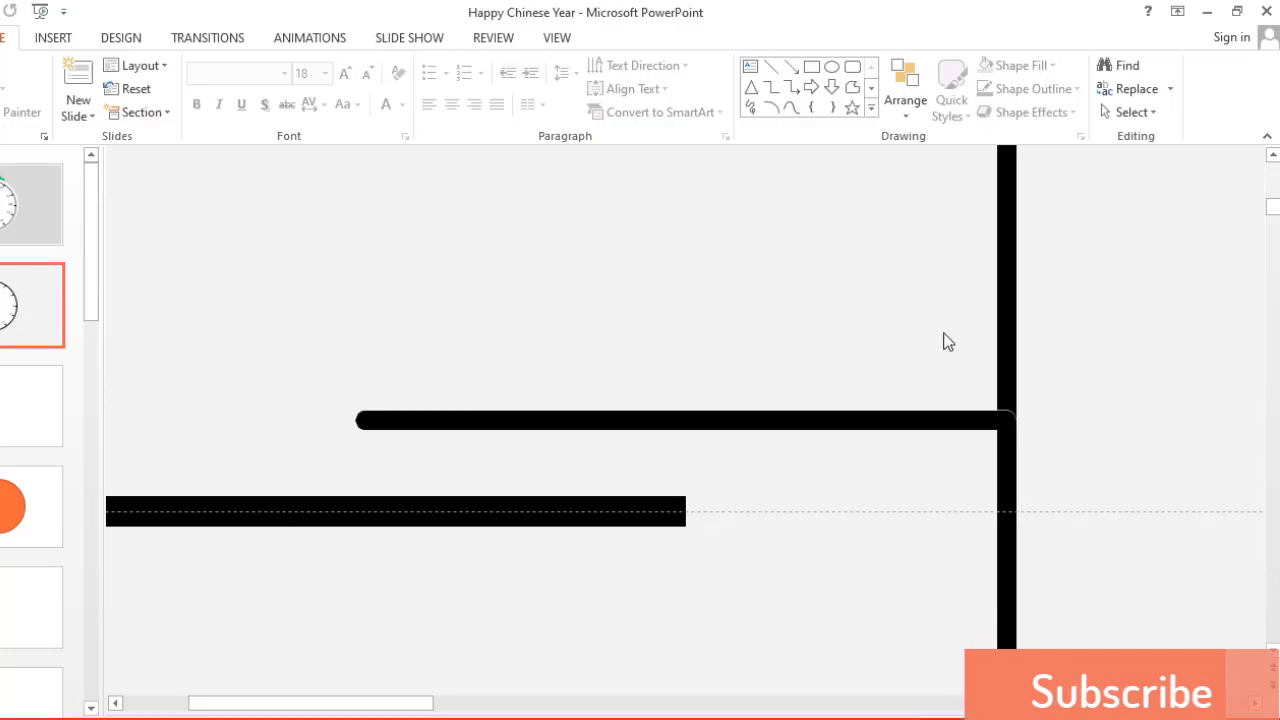
{"action": "left_click", "coordinate": [1005, 353]}
{"action": "key", "text": "Delete"}
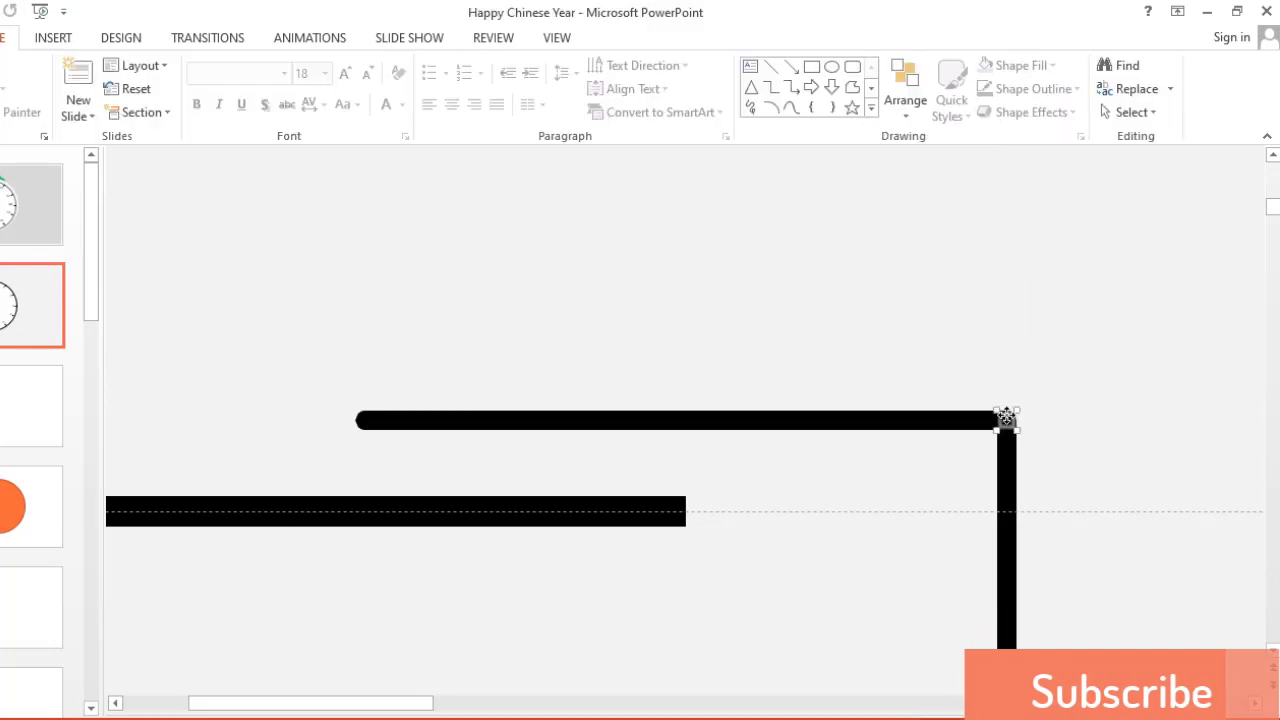
{"action": "left_click", "coordinate": [1006, 420]}
{"action": "key", "text": "Delete"}
{"action": "left_click", "coordinate": [1006, 455]}
{"action": "key", "text": "Delete"}
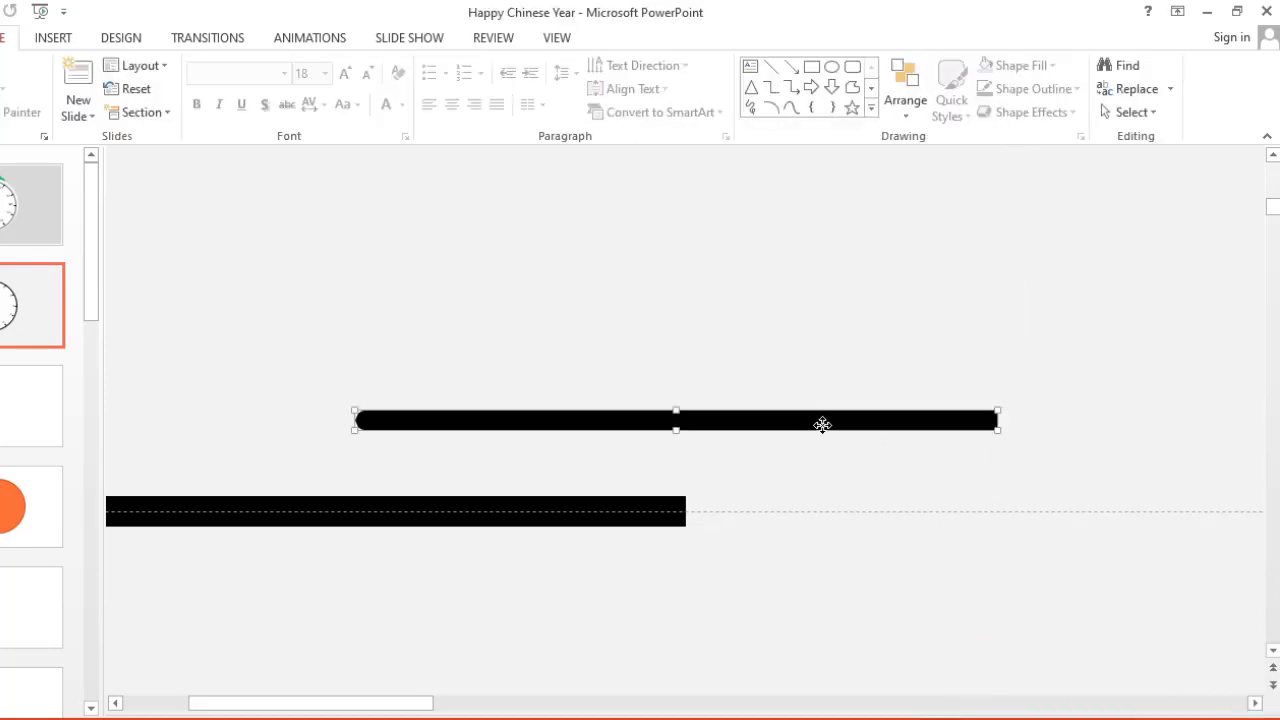
{"action": "mouse_move", "coordinate": [948, 430]}
{"action": "left_mouse_down"}
{"action": "mouse_move", "coordinate": [531, 457]}
{"action": "mouse_move", "coordinate": [478, 357]}
{"action": "left_mouse_up"}
{"action": "scroll", "coordinate": [509, 431], "scroll_direction": "down", "scroll_amount": 2}
- Duplicate the trimmed bar and line the copy up end to end with the thick bar
{"action": "key", "text": "ctrl+d"}
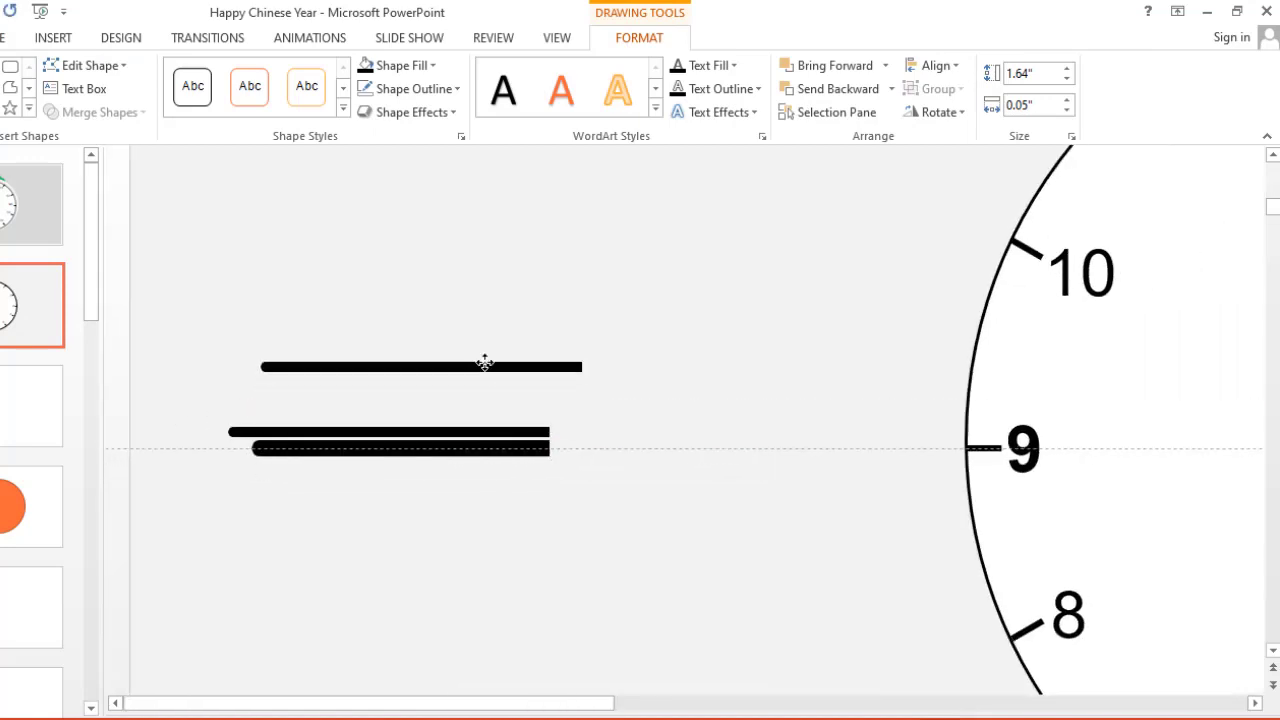
{"action": "left_click_drag", "start_coordinate": [478, 432], "coordinate": [478, 402]}
{"action": "left_click", "coordinate": [481, 351]}
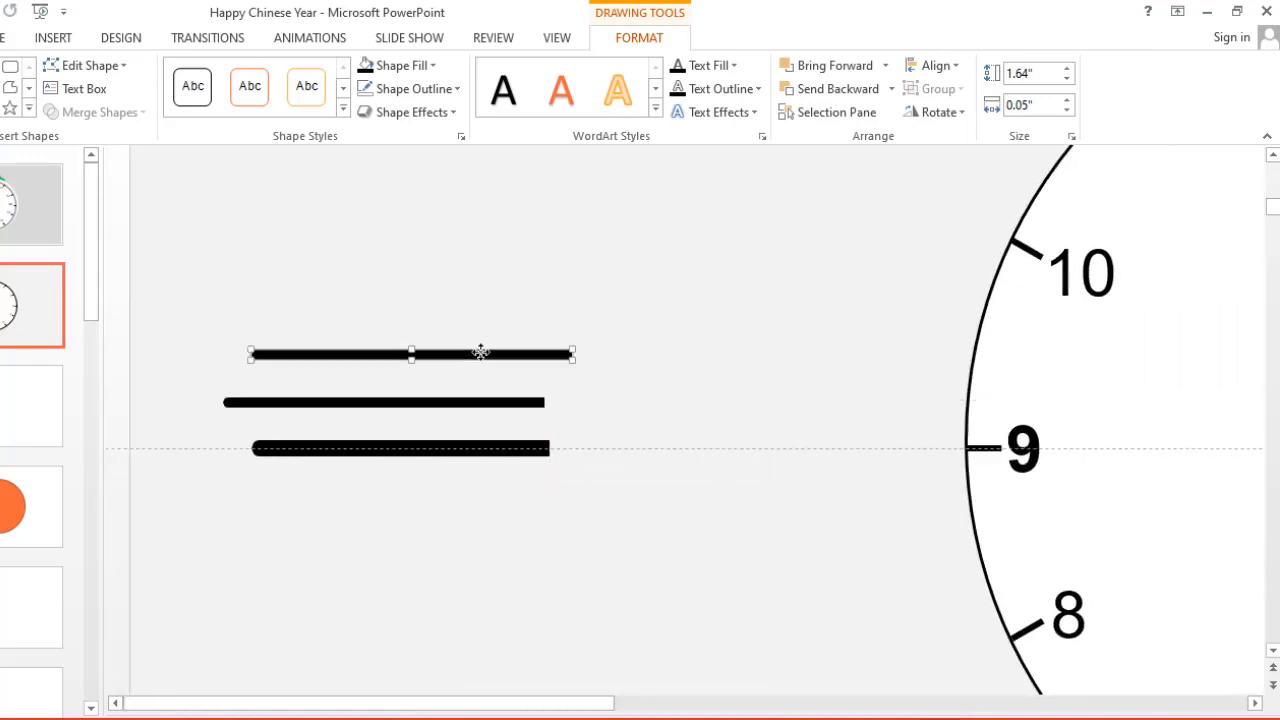
{"action": "left_click", "coordinate": [584, 260]}
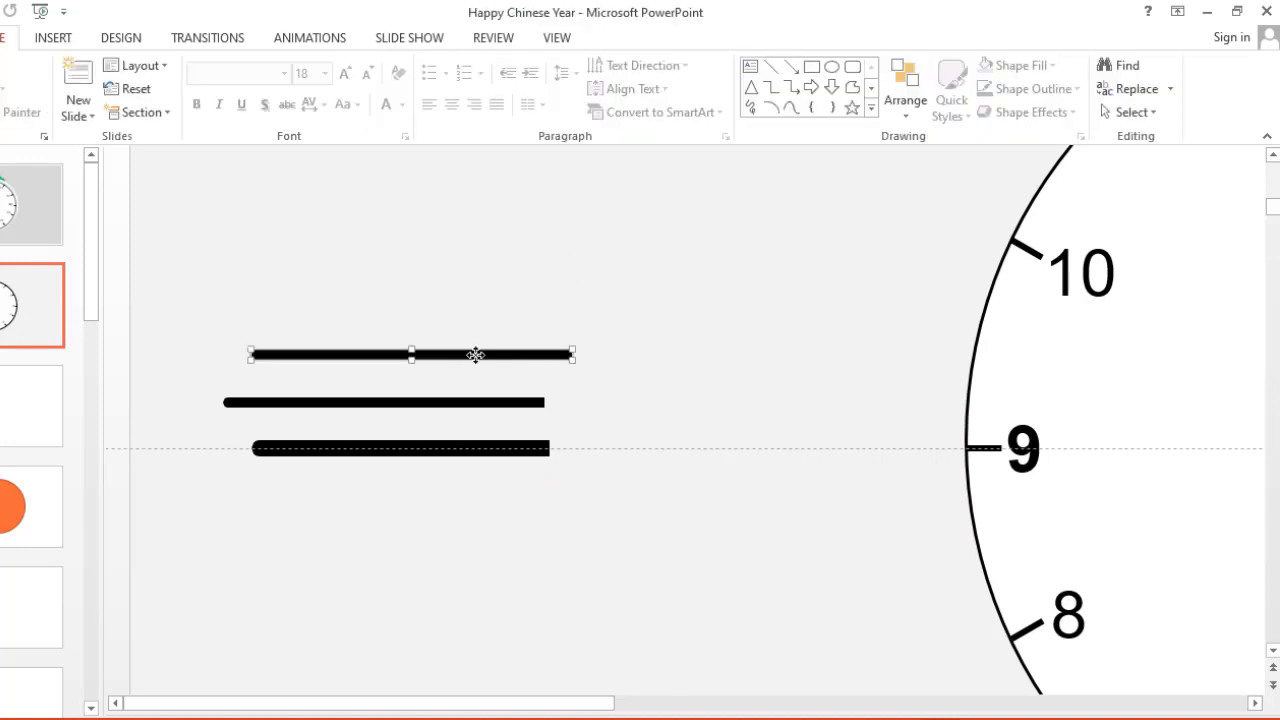
{"action": "double_click", "coordinate": [474, 354]}
{"action": "left_click", "coordinate": [938, 112]}
{"action": "left_click", "coordinate": [467, 350]}
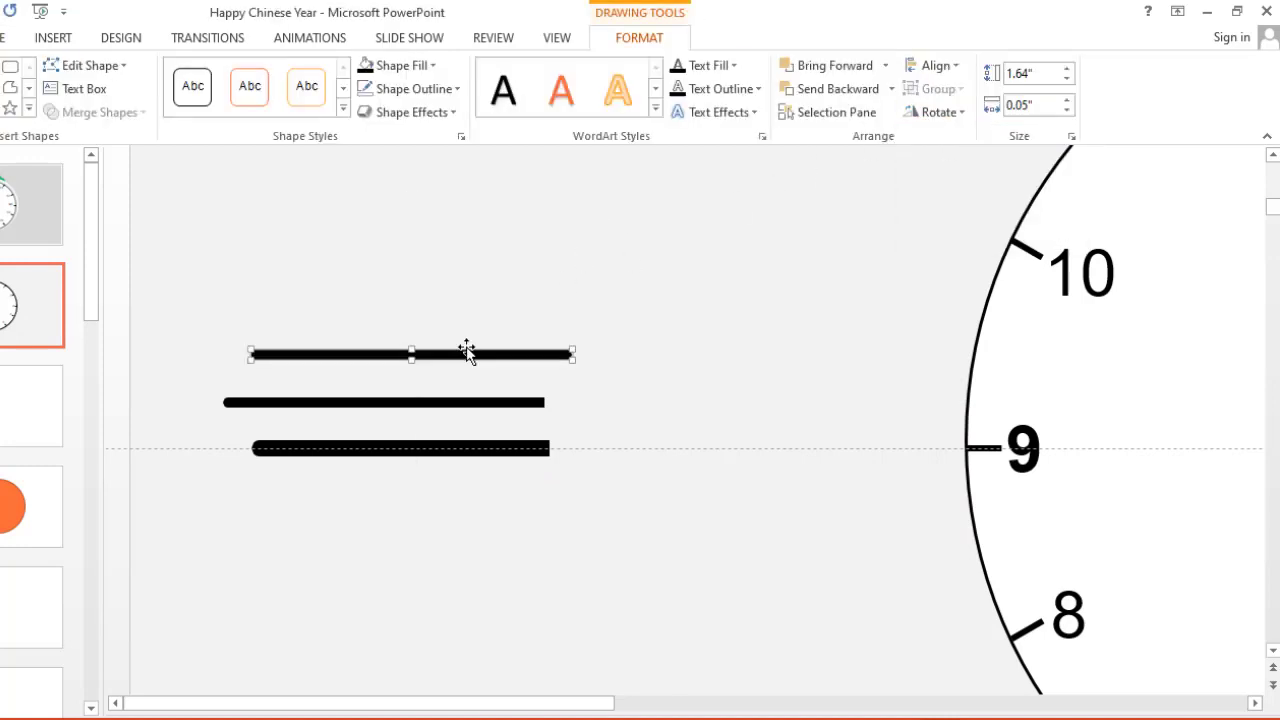
{"action": "left_click_drag", "start_coordinate": [480, 358], "coordinate": [775, 403]}
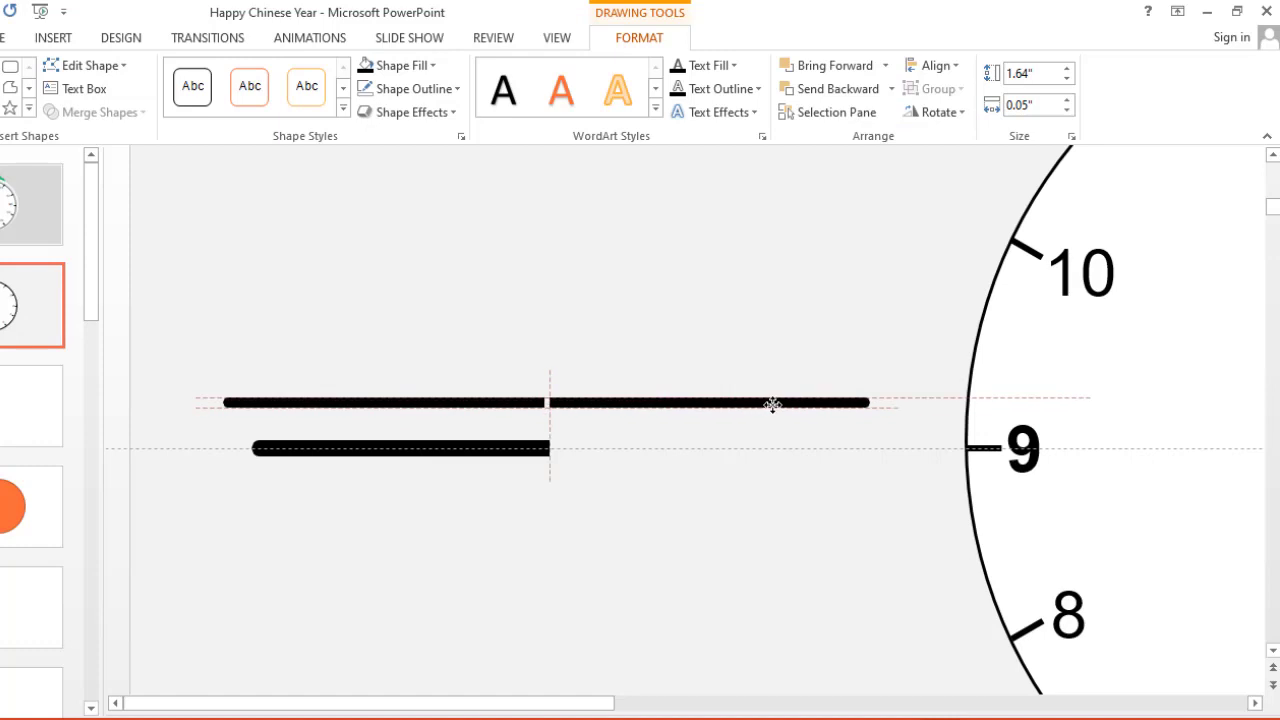
{"action": "scroll", "coordinate": [775, 403], "scroll_direction": "up", "scroll_amount": 2}
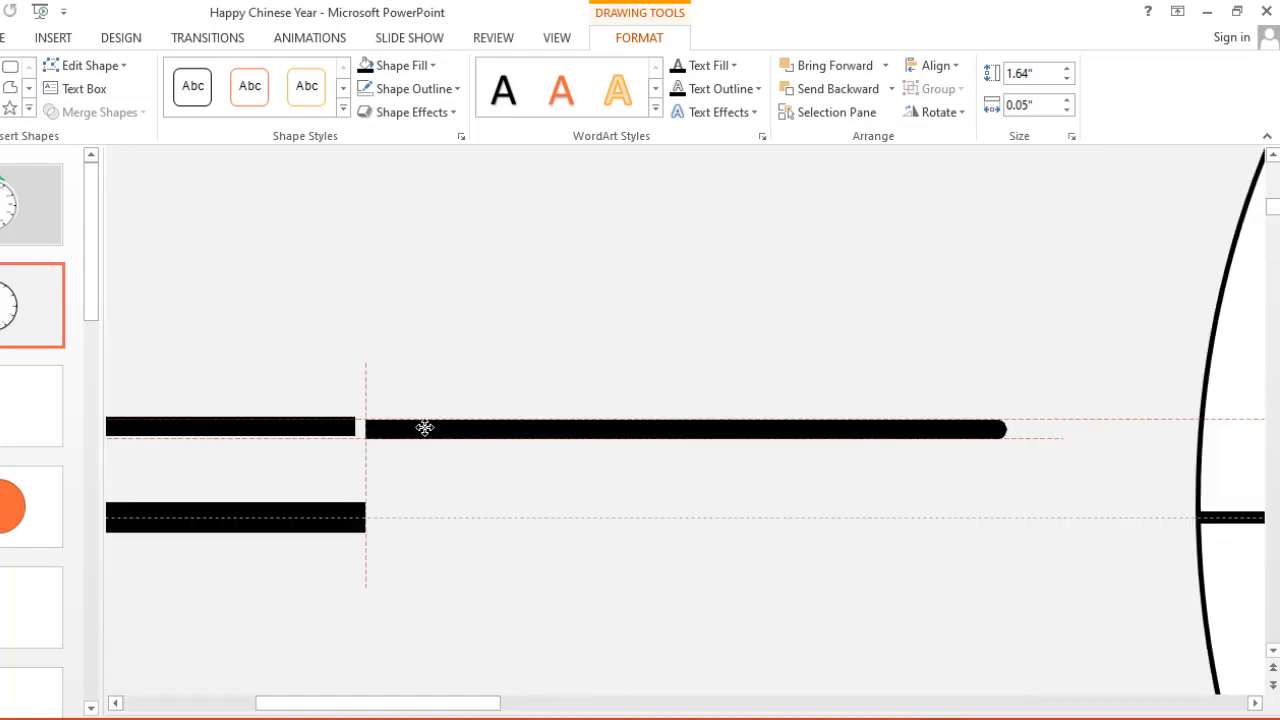
{"action": "left_click_drag", "start_coordinate": [775, 403], "coordinate": [423, 427]}
- Give the long bar inside the hand group No Fill
{"action": "left_click", "coordinate": [390, 425]}
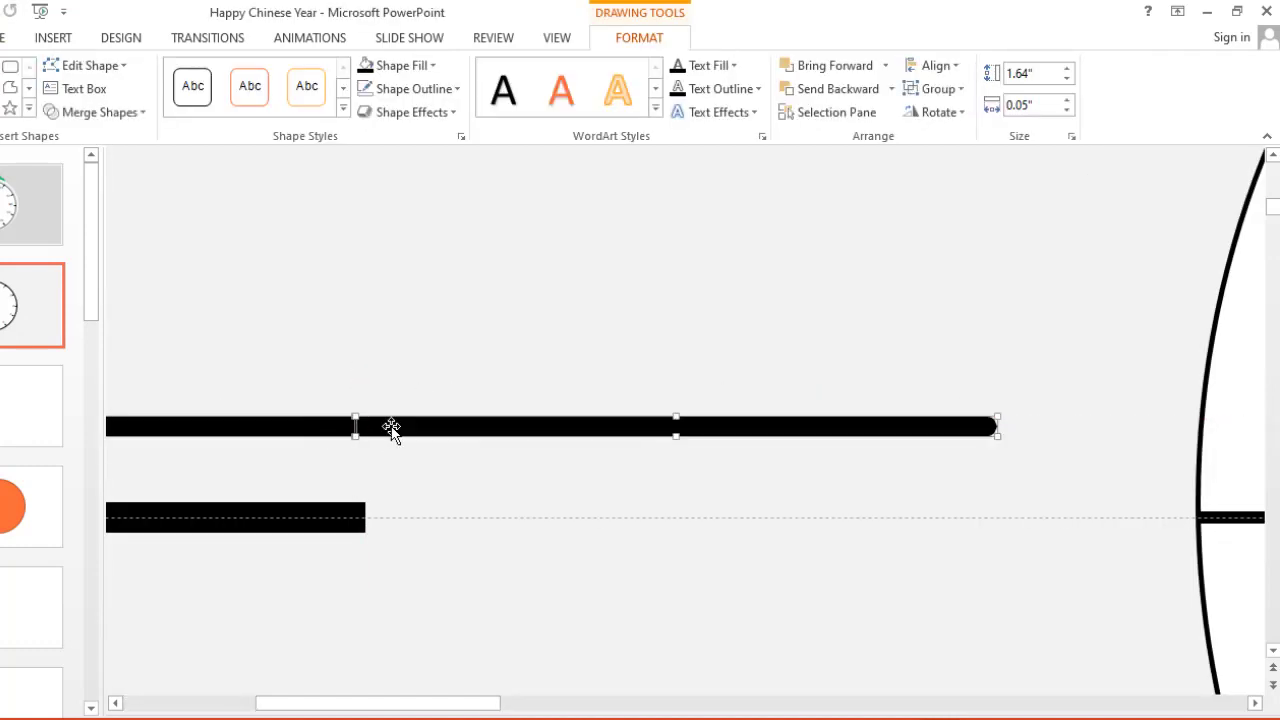
{"action": "left_click", "coordinate": [391, 425]}
{"action": "left_click", "coordinate": [392, 426]}
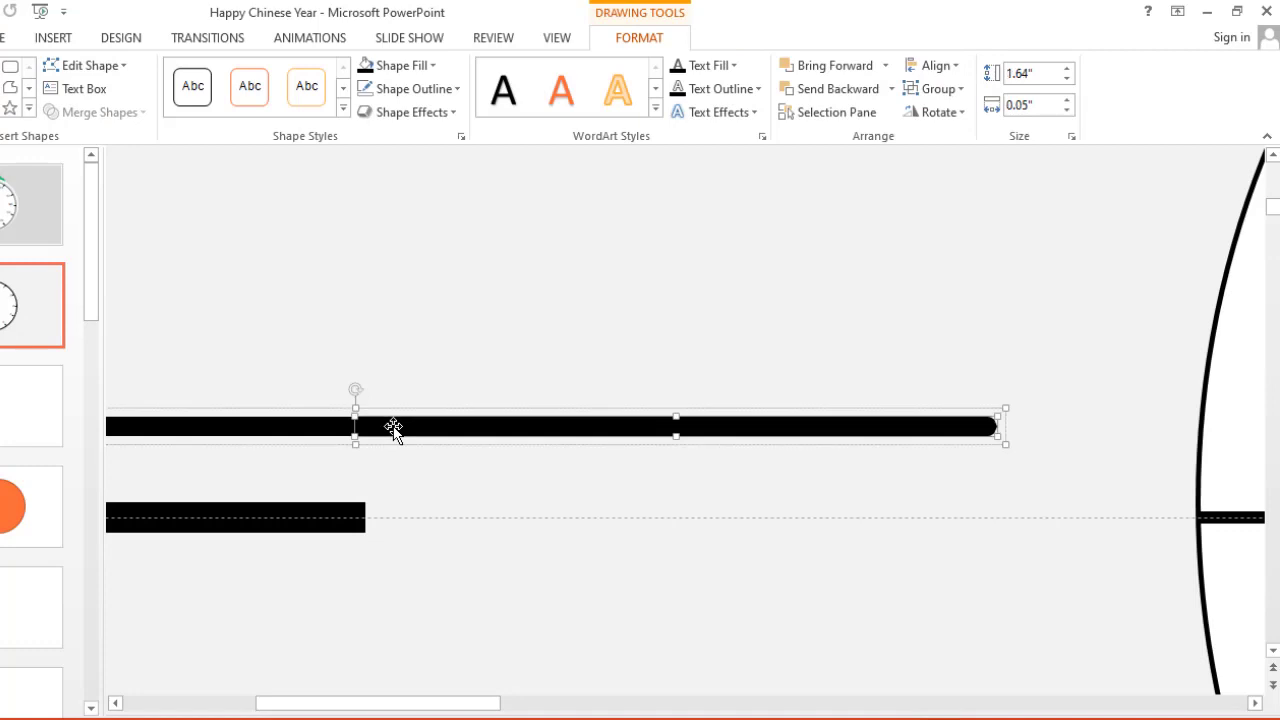
{"action": "left_click", "coordinate": [433, 66]}
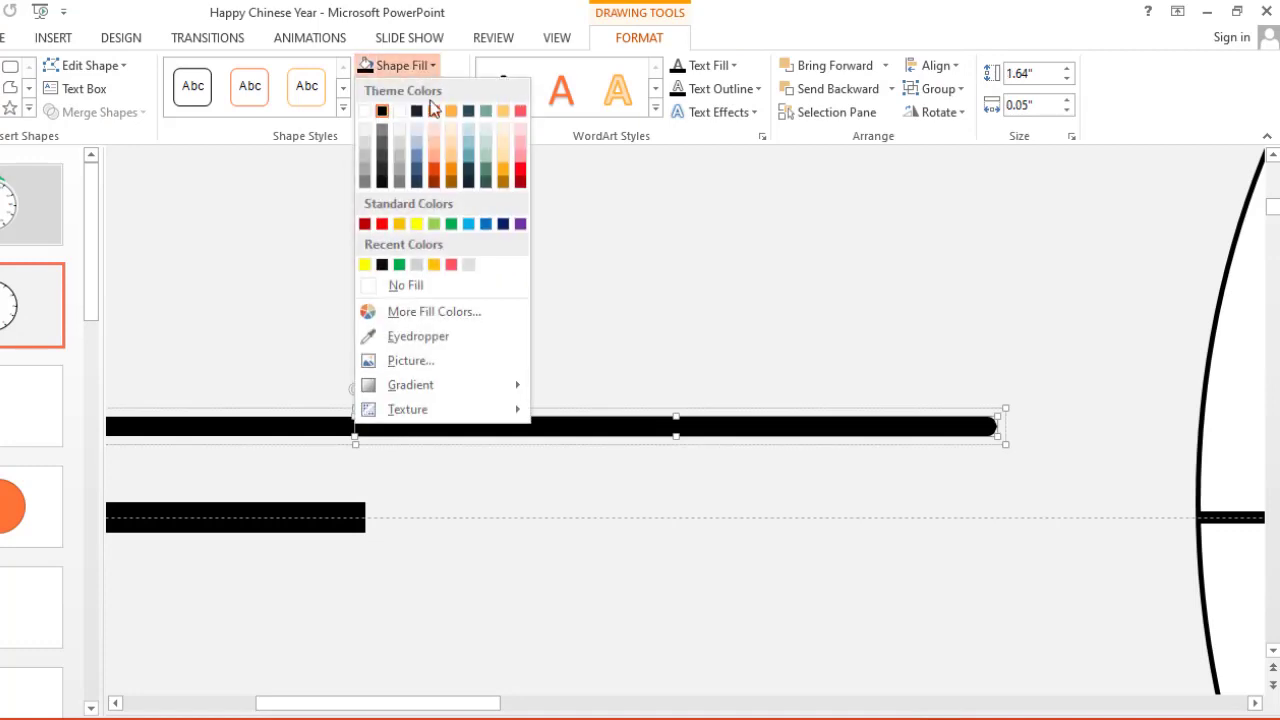
{"action": "left_click", "coordinate": [415, 286]}
{"action": "left_click", "coordinate": [492, 285]}
{"action": "scroll", "coordinate": [492, 285], "scroll_direction": "down", "scroll_amount": 3, "text": "ctrl"}
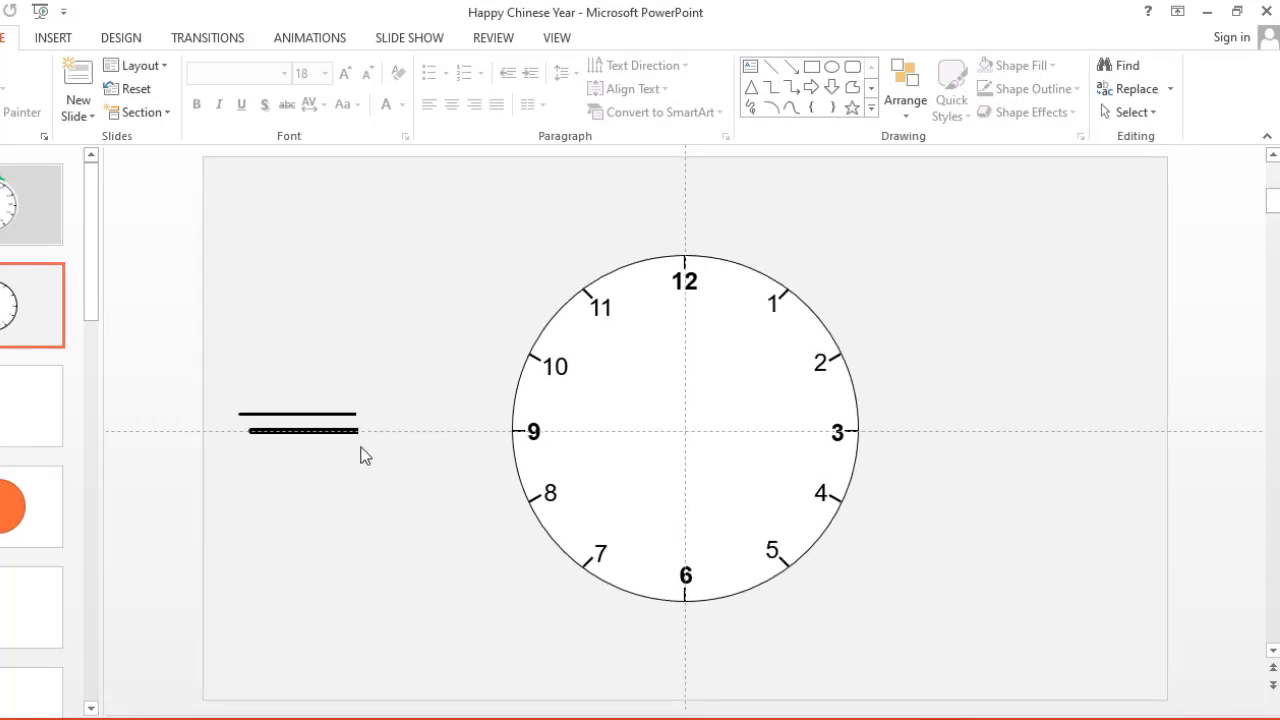
- Zoom in and drag both black hands down, stacking them with left ends aligned
{"action": "scroll", "coordinate": [251, 391], "scroll_direction": "up", "scroll_amount": 2, "text": "ctrl"}
{"action": "scroll", "coordinate": [251, 391], "scroll_direction": "up", "scroll_amount": 2, "text": "ctrl"}
{"action": "scroll", "coordinate": [251, 391], "scroll_direction": "up", "scroll_amount": 1, "text": "ctrl"}
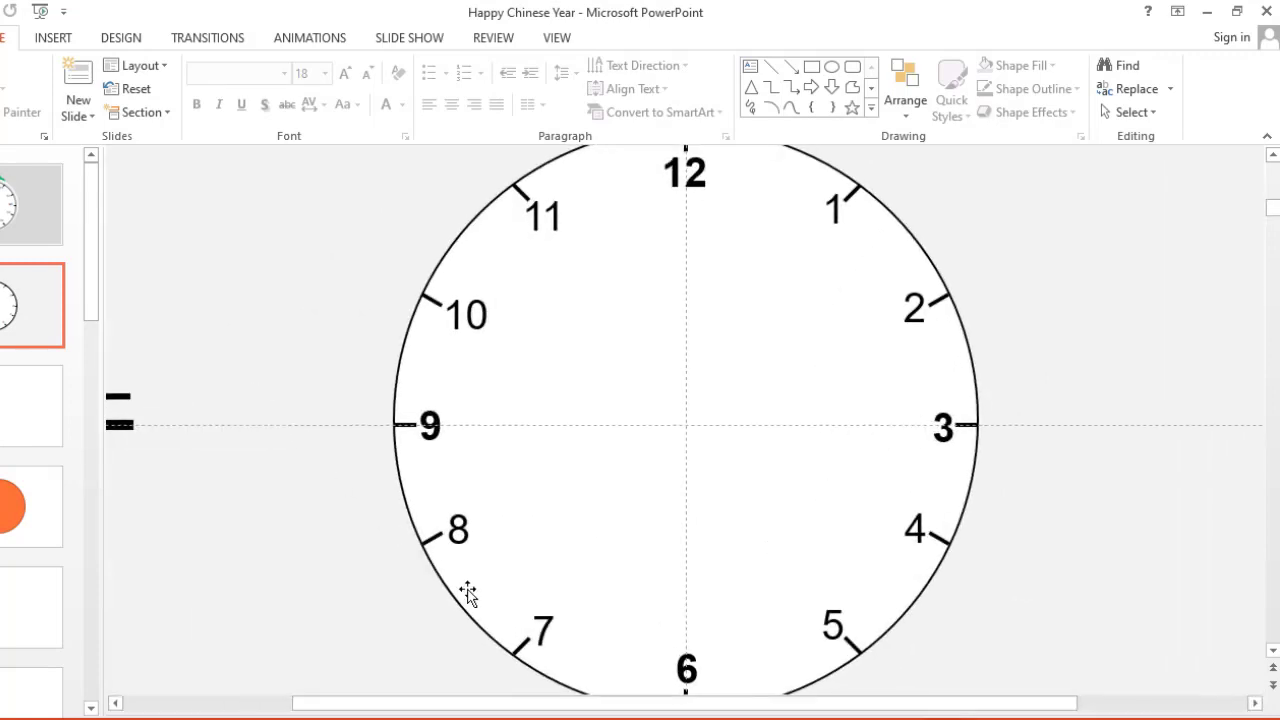
{"action": "scroll", "coordinate": [128, 241], "scroll_direction": "up", "scroll_amount": 1, "text": "ctrl"}
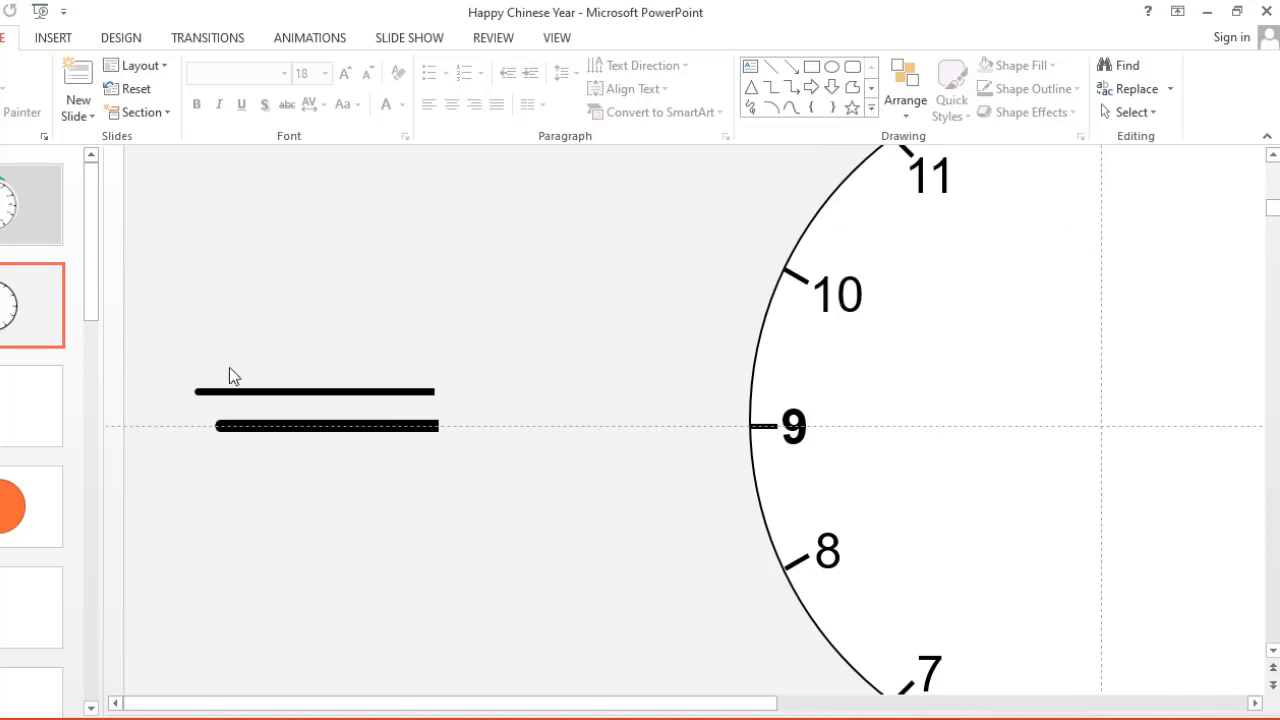
{"action": "left_click_drag", "start_coordinate": [252, 426], "coordinate": [241, 548]}
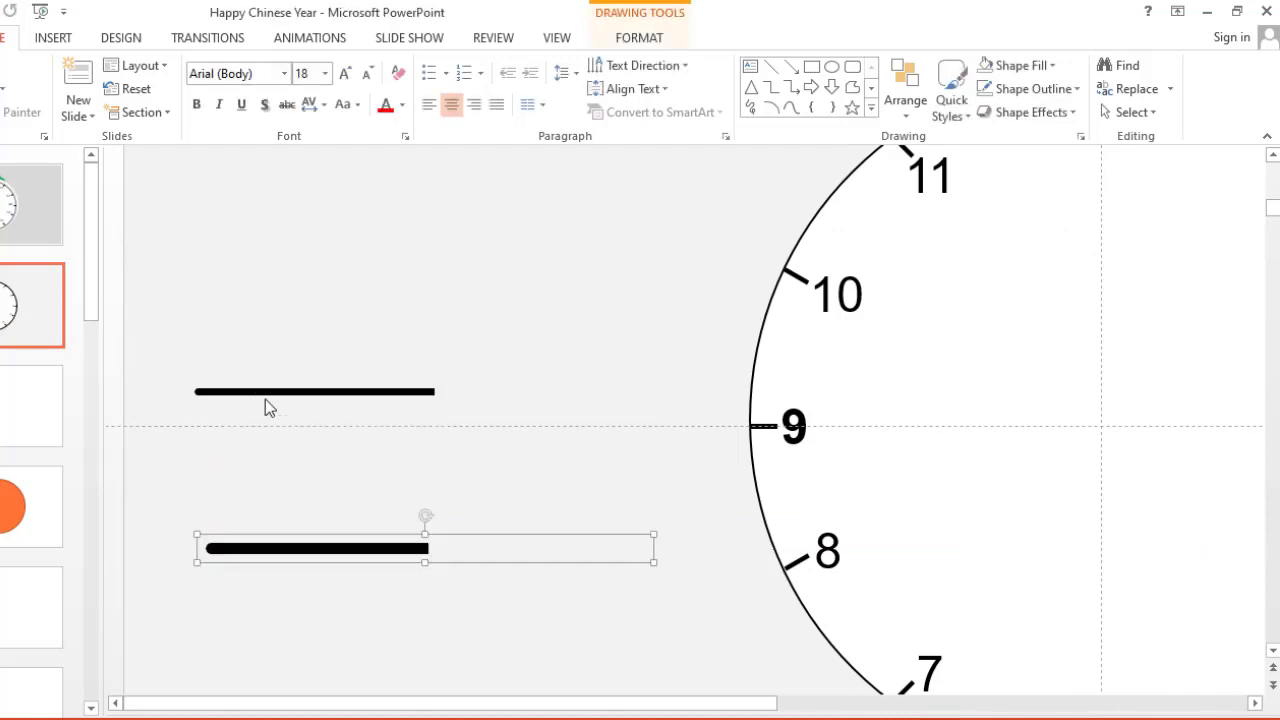
{"action": "left_click_drag", "start_coordinate": [265, 393], "coordinate": [276, 511]}
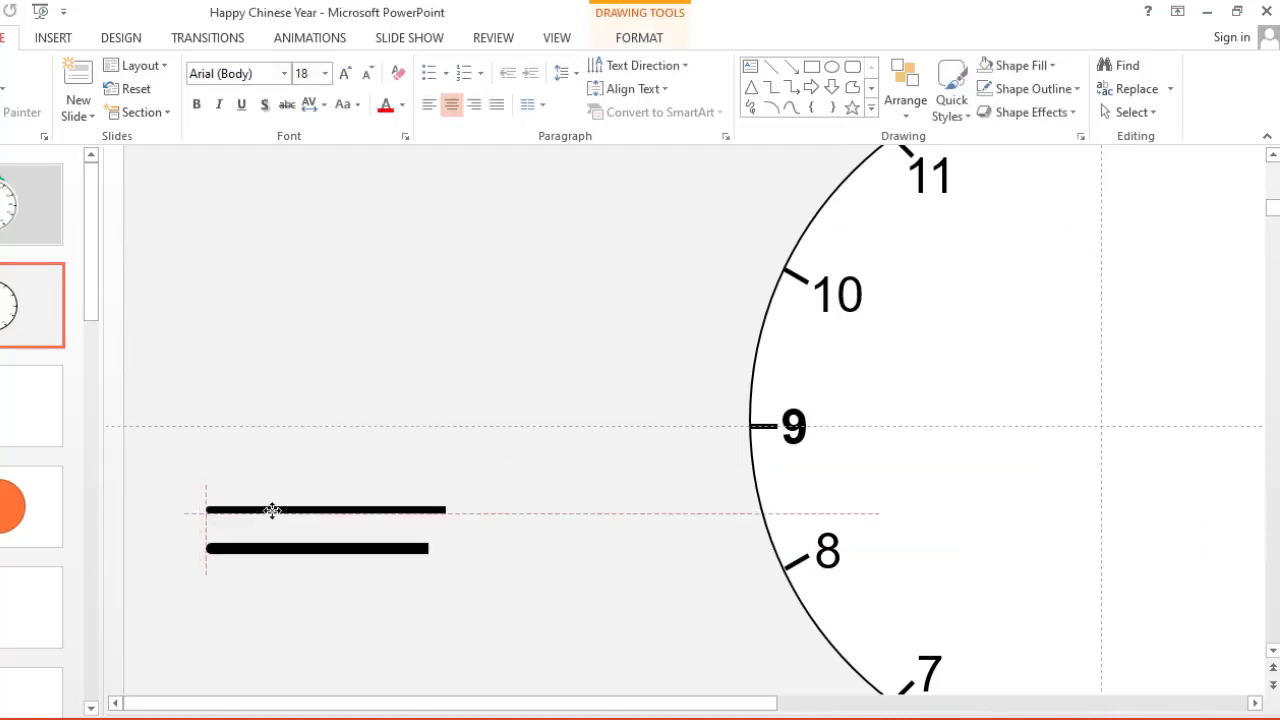
- Check the finished clock's hands on slide 1, then return to slide 2
{"action": "left_click", "coordinate": [30, 205]}
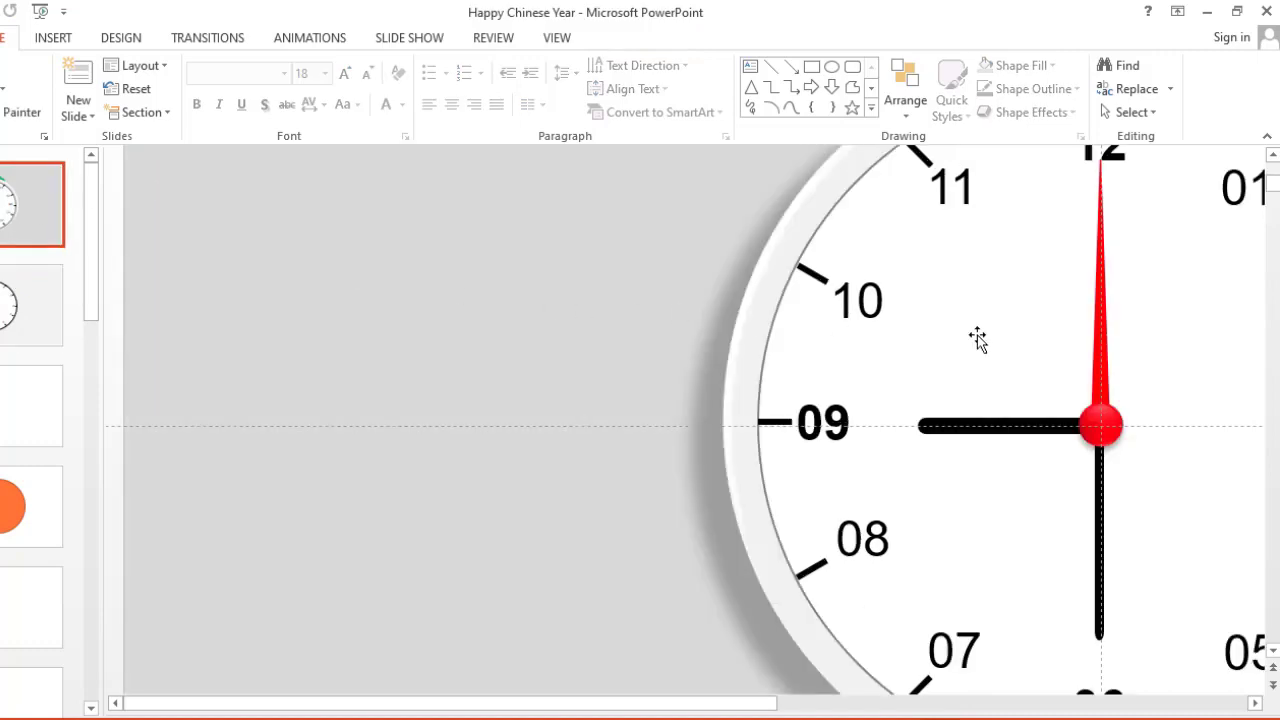
{"action": "left_click", "coordinate": [1100, 260]}
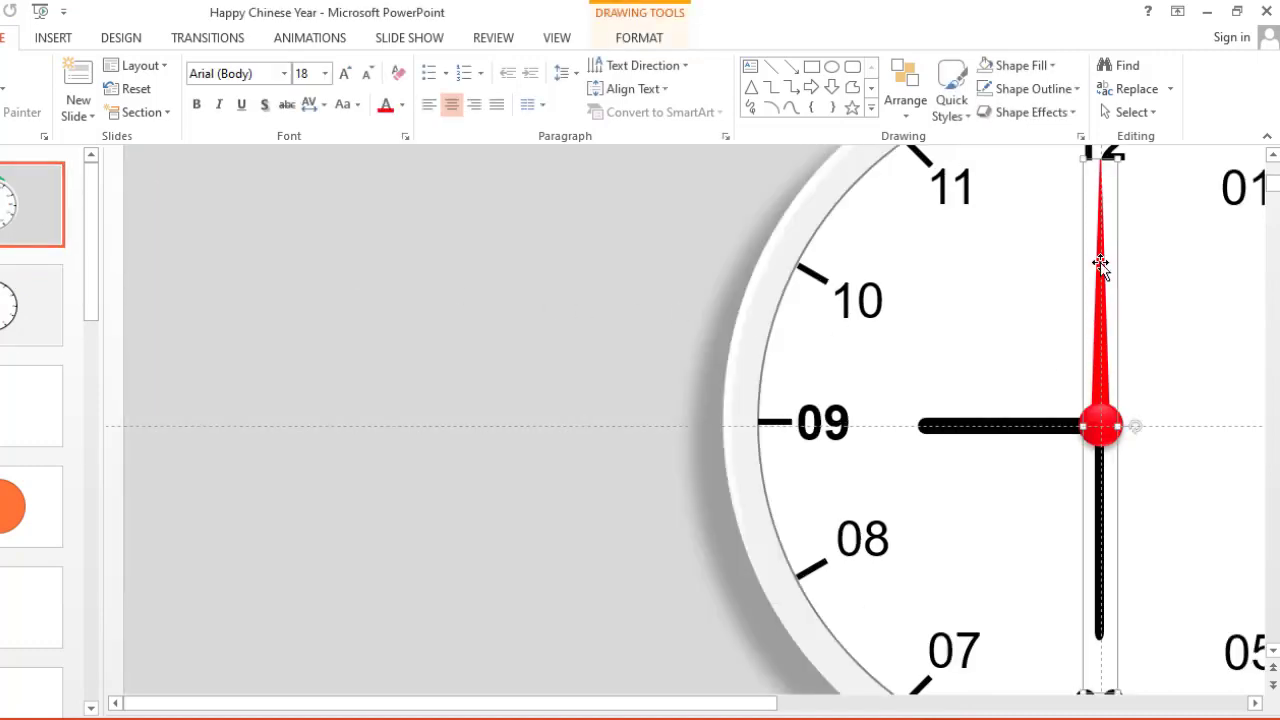
{"action": "left_click", "coordinate": [30, 305]}
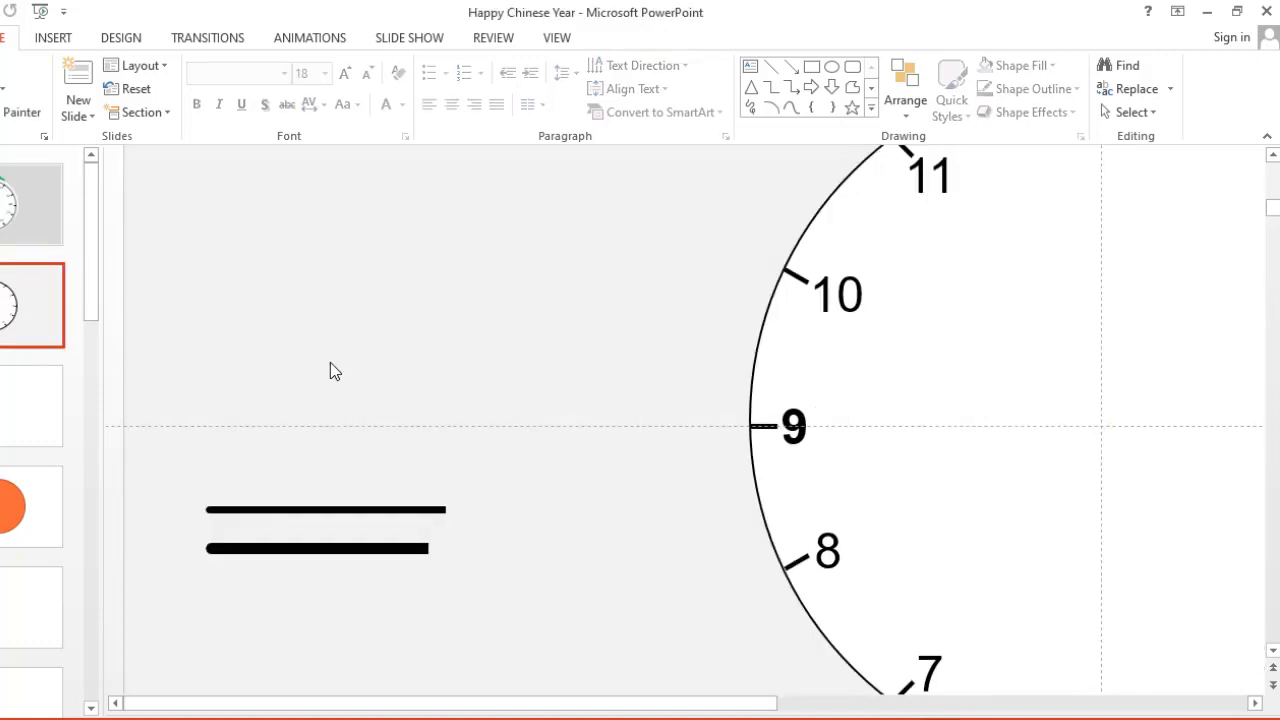
{"action": "left_click", "coordinate": [40, 40]}
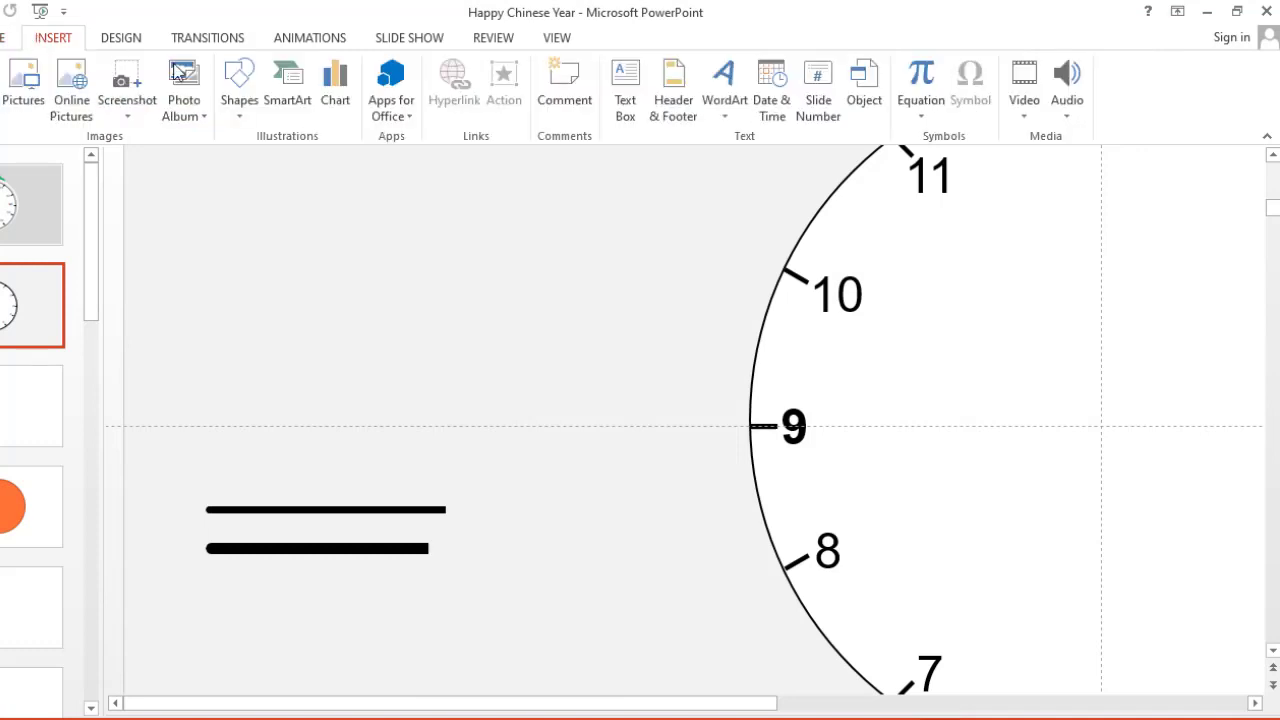
- Draw an isosceles triangle, lay it horizontally, widen it to about 1.76 inches, and place it above the black hands
{"action": "left_click", "coordinate": [240, 110]}
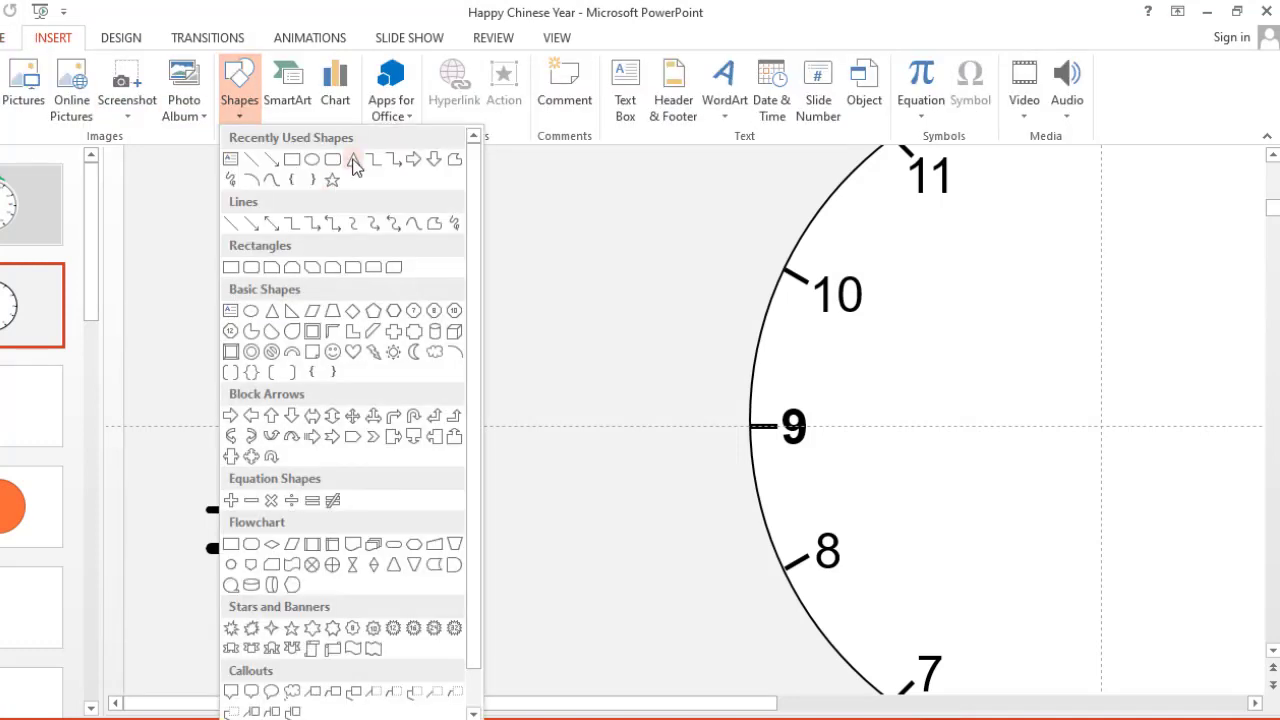
{"action": "left_click", "coordinate": [353, 160]}
{"action": "left_click_drag", "start_coordinate": [374, 195], "coordinate": [380, 408]}
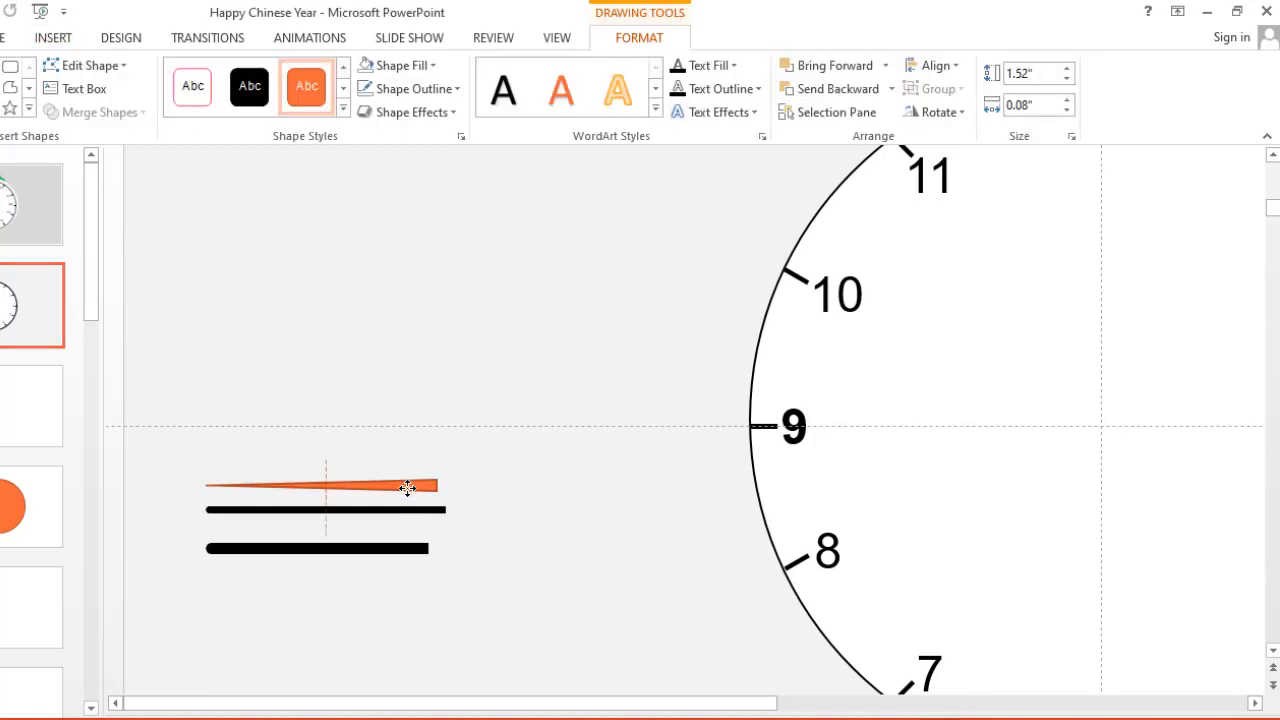
{"action": "left_click_drag", "start_coordinate": [406, 489], "coordinate": [383, 494]}
{"action": "scroll", "coordinate": [350, 488], "scroll_direction": "up", "scroll_amount": 2}
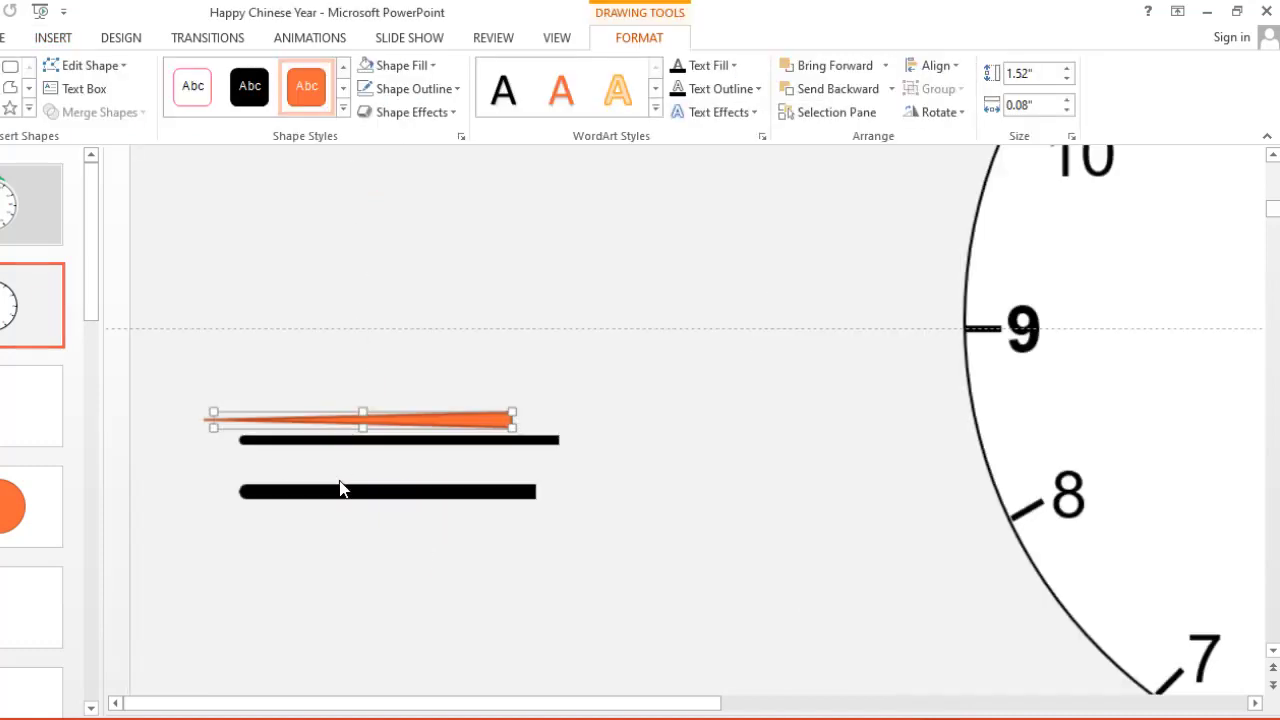
{"action": "left_click_drag", "start_coordinate": [512, 420], "coordinate": [560, 421]}
{"action": "scroll", "coordinate": [540, 420], "scroll_direction": "down", "scroll_amount": 2}
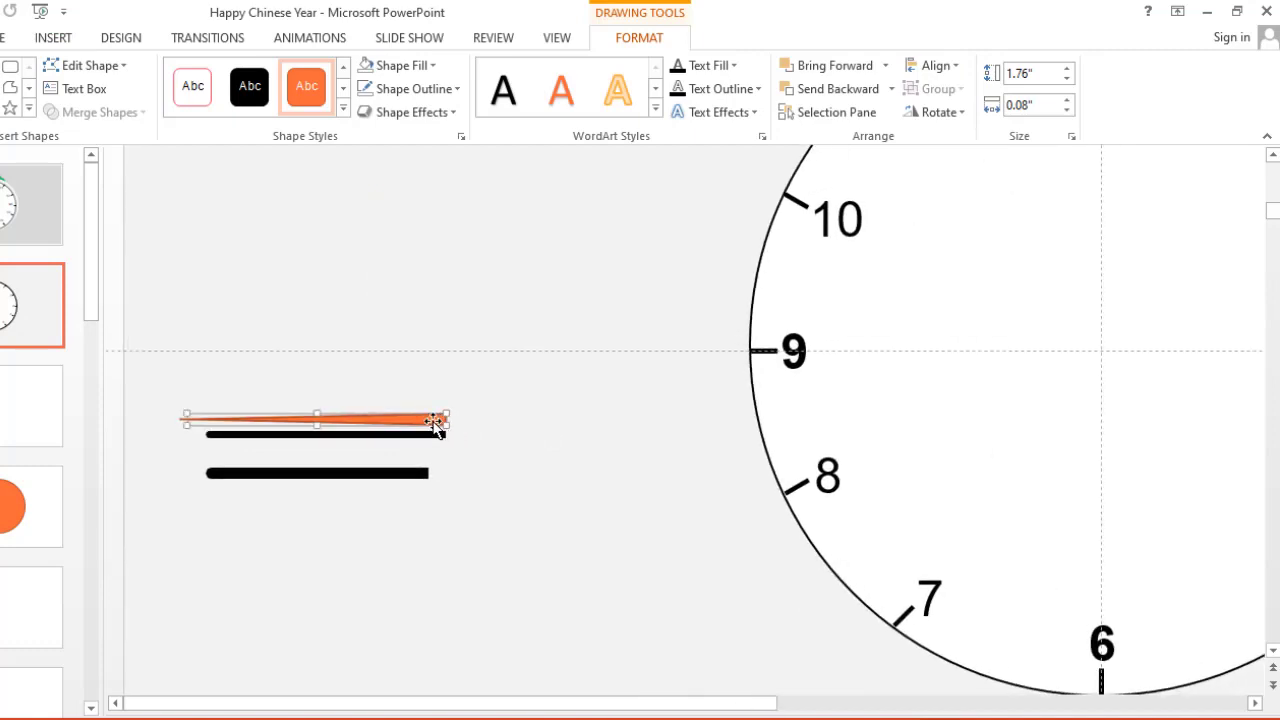
{"action": "left_click_drag", "start_coordinate": [437, 423], "coordinate": [1086, 352]}
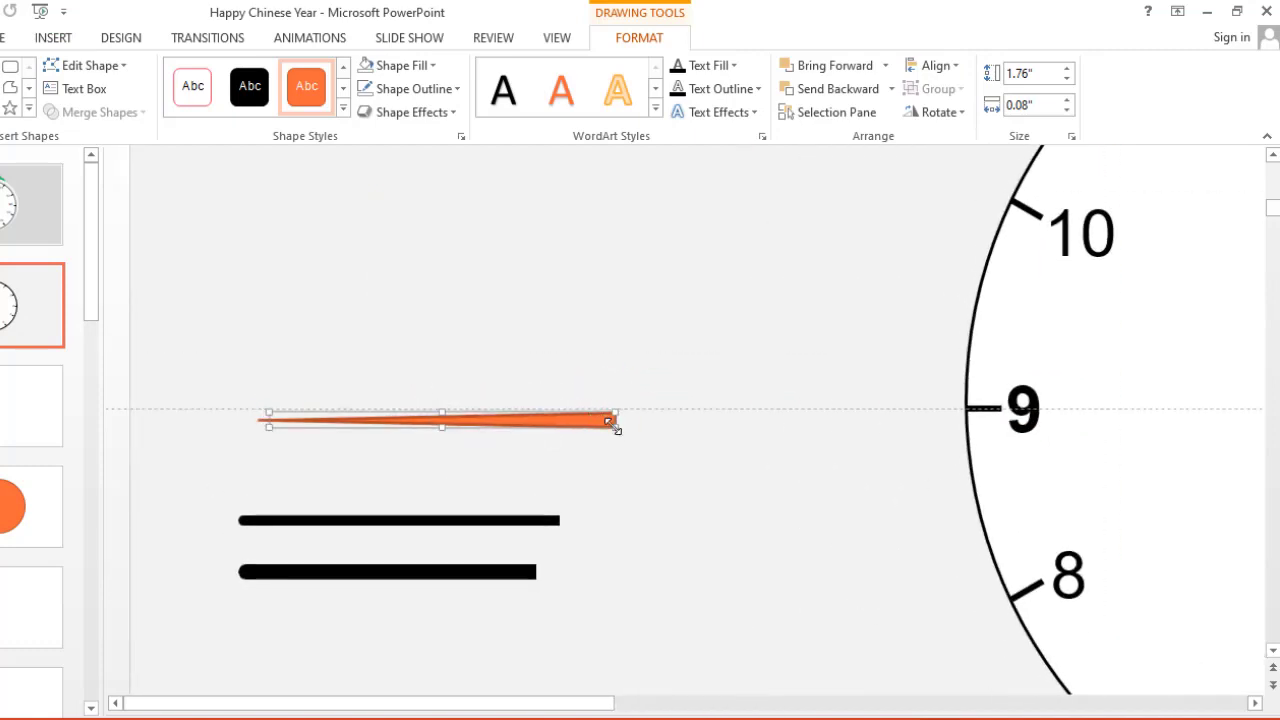
- Give the triangle a red outline and red fill
{"action": "left_click", "coordinate": [456, 87]}
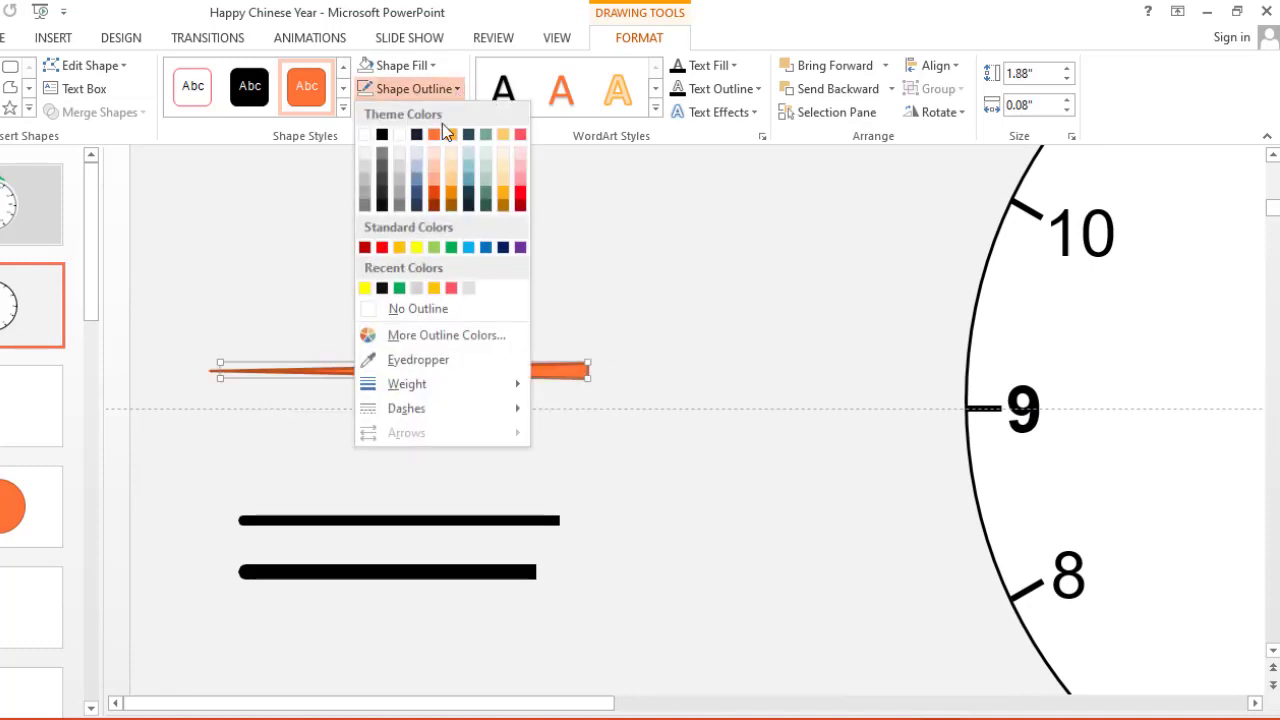
{"action": "left_click", "coordinate": [521, 199]}
{"action": "left_click", "coordinate": [405, 65]}
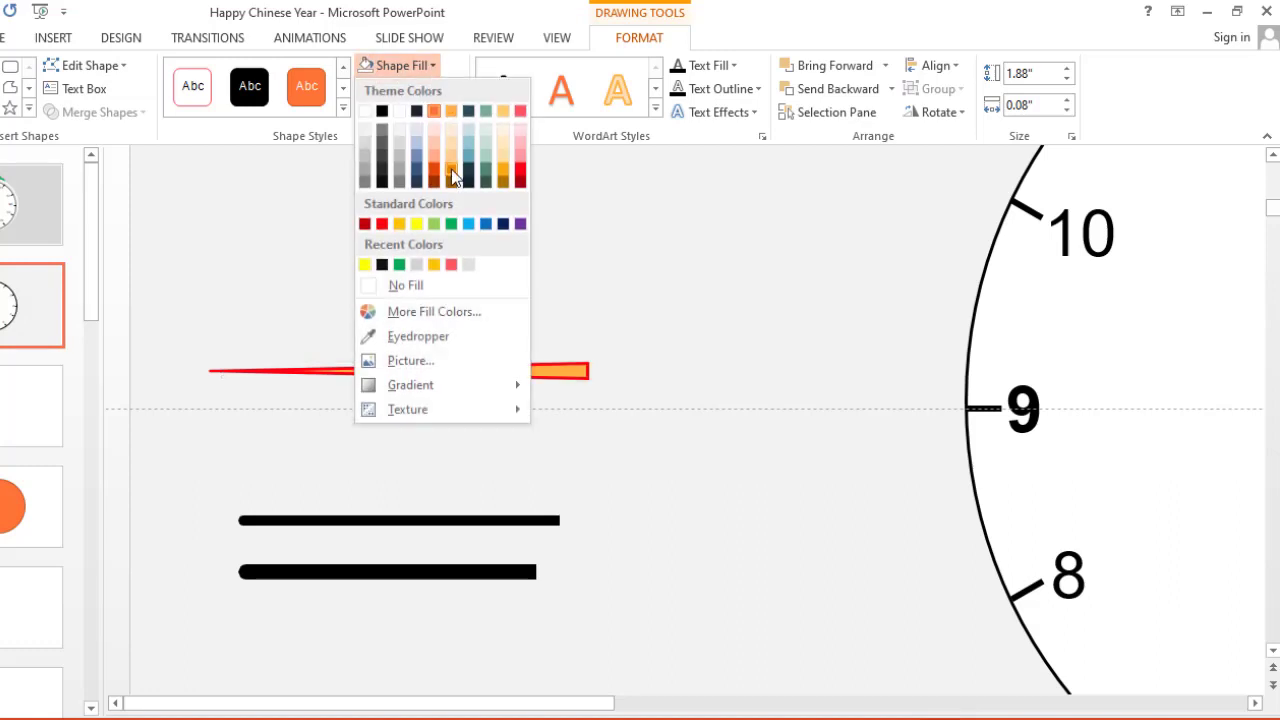
{"action": "left_click", "coordinate": [519, 170]}
{"action": "left_click", "coordinate": [508, 318]}
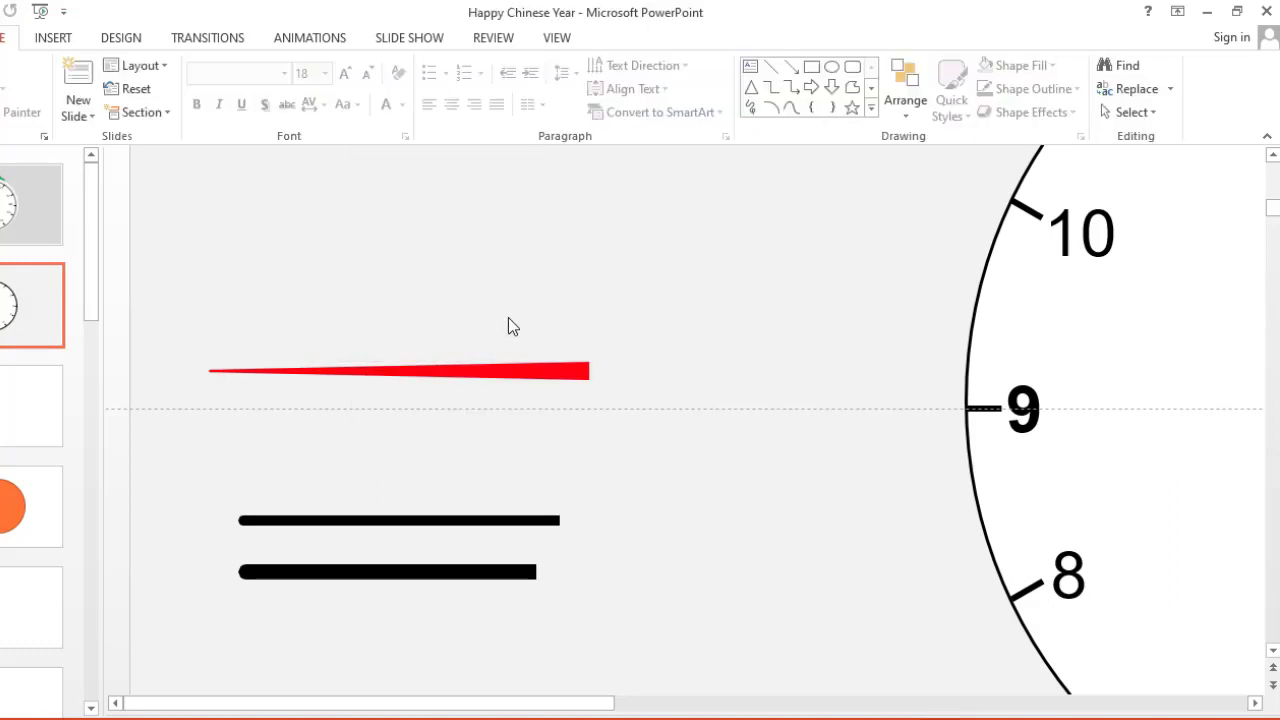
- Duplicate the red triangle, flip the copy horizontally, join them end to end and group them
{"action": "left_click", "coordinate": [504, 373]}
{"action": "key", "text": "ctrl+d"}
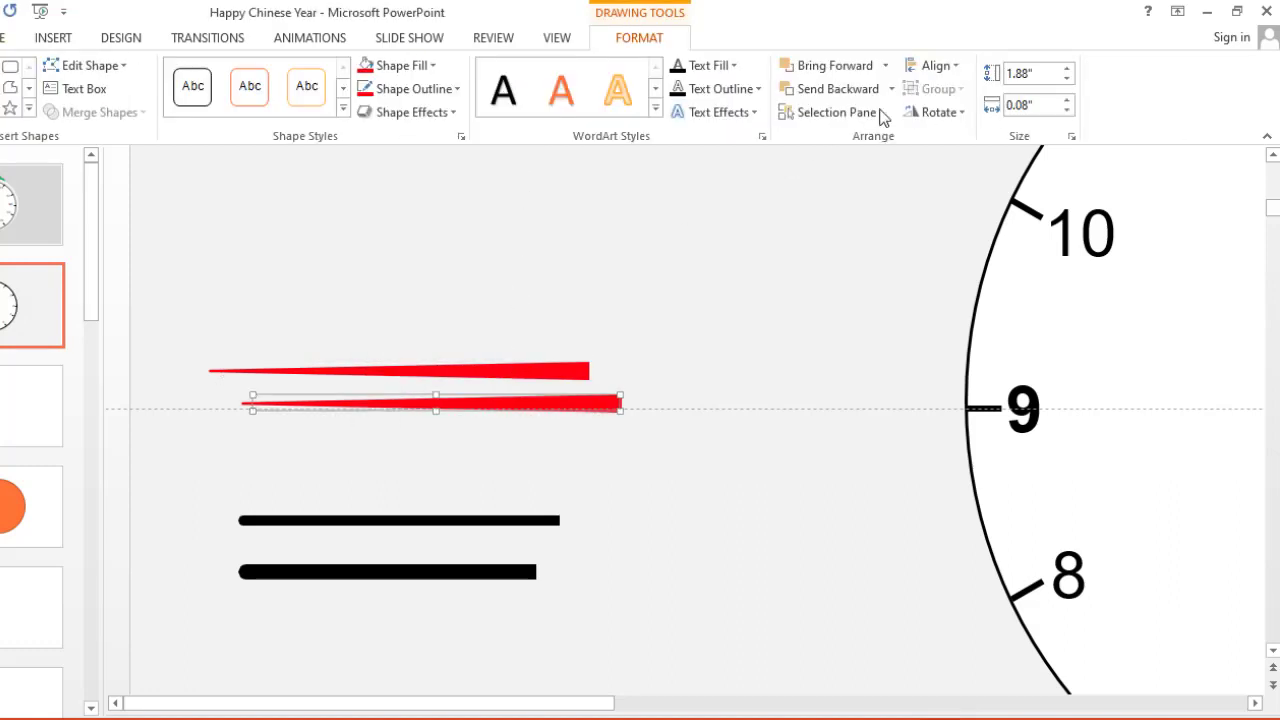
{"action": "left_click", "coordinate": [927, 110]}
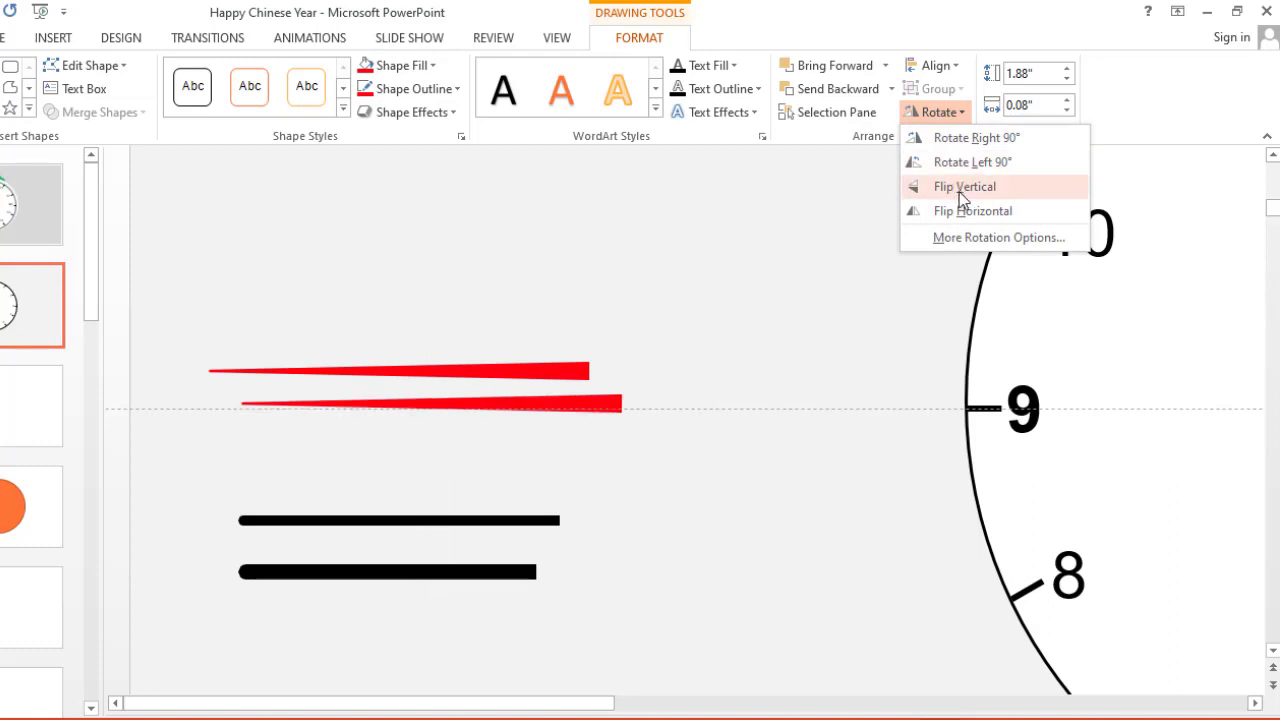
{"action": "left_click", "coordinate": [965, 211]}
{"action": "left_click_drag", "start_coordinate": [312, 408], "coordinate": [657, 373]}
{"action": "left_click", "coordinate": [531, 368], "text": "shift"}
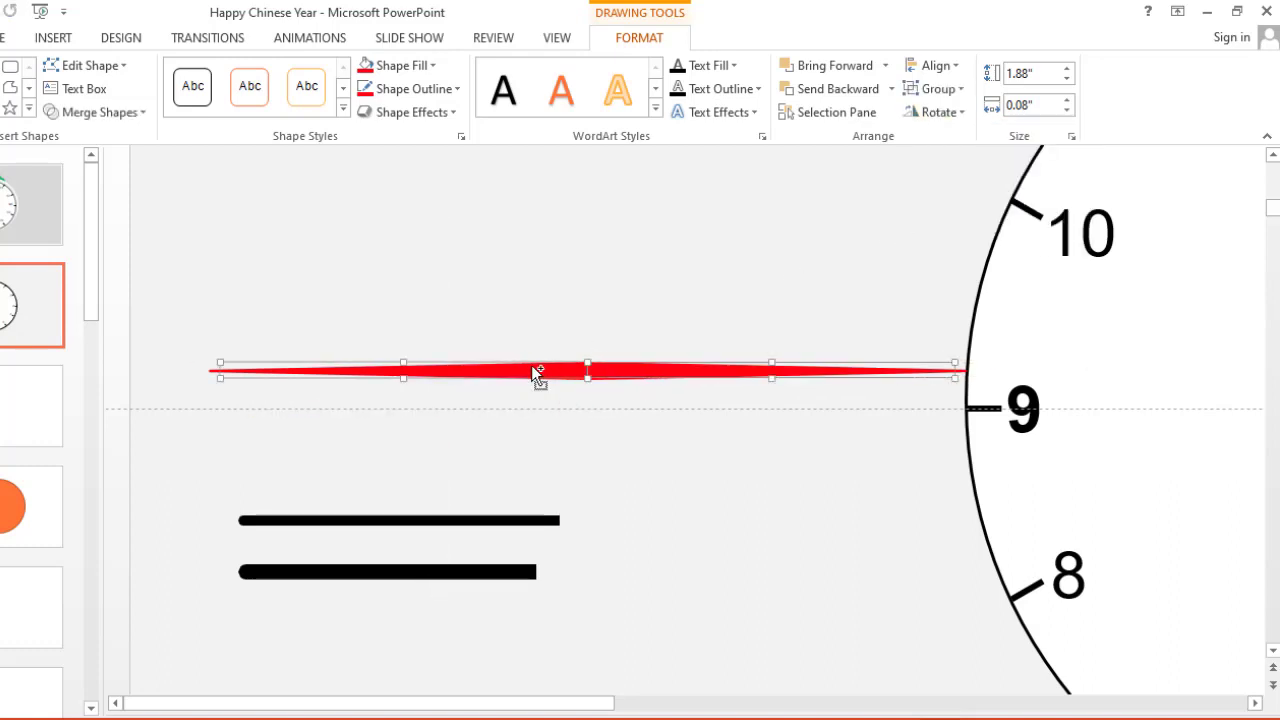
{"action": "key", "text": "ctrl+g"}
- Set the left half of the red hand group to No Fill and No Outline
{"action": "left_click", "coordinate": [619, 371]}
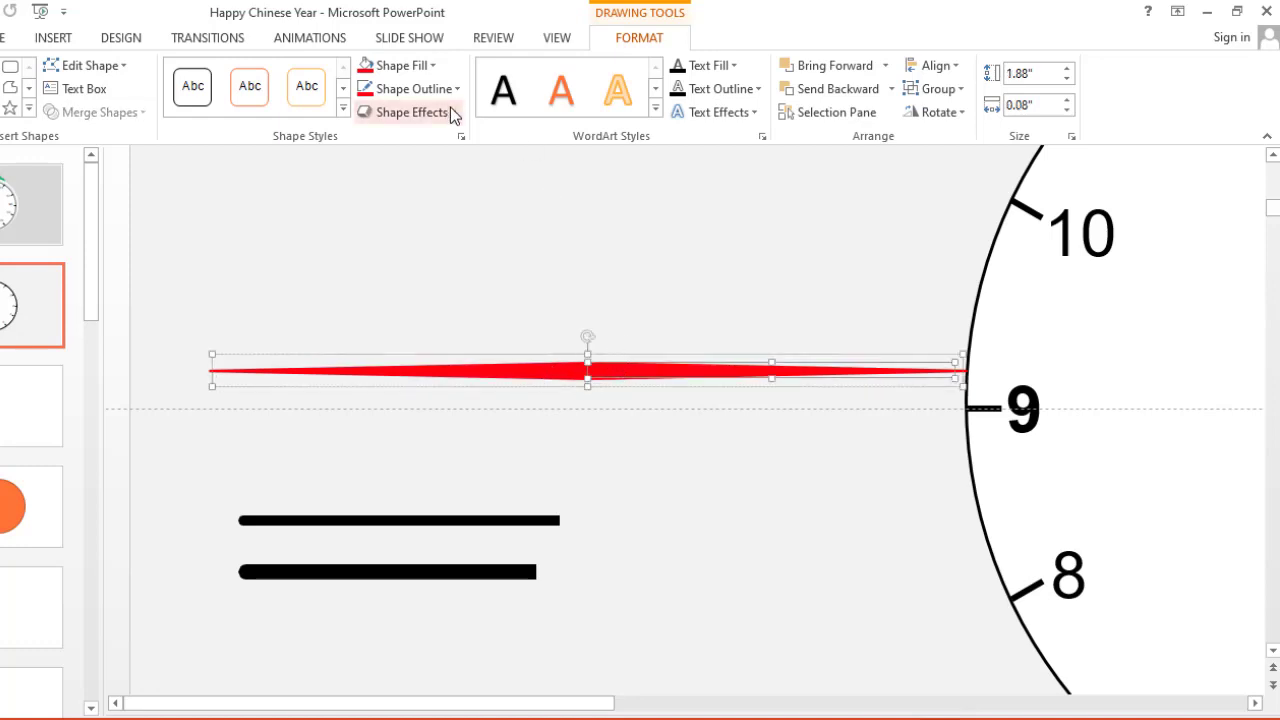
{"action": "left_click", "coordinate": [449, 346]}
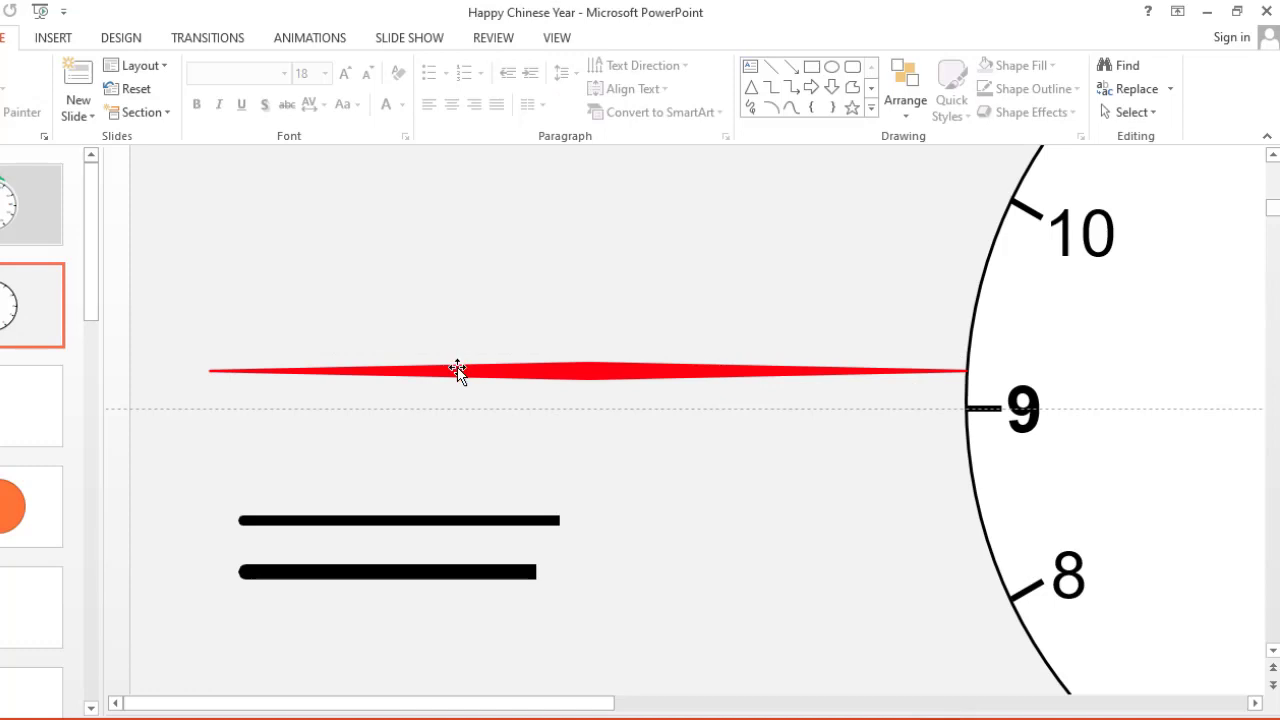
{"action": "left_click", "coordinate": [457, 370]}
{"action": "left_click", "coordinate": [458, 369]}
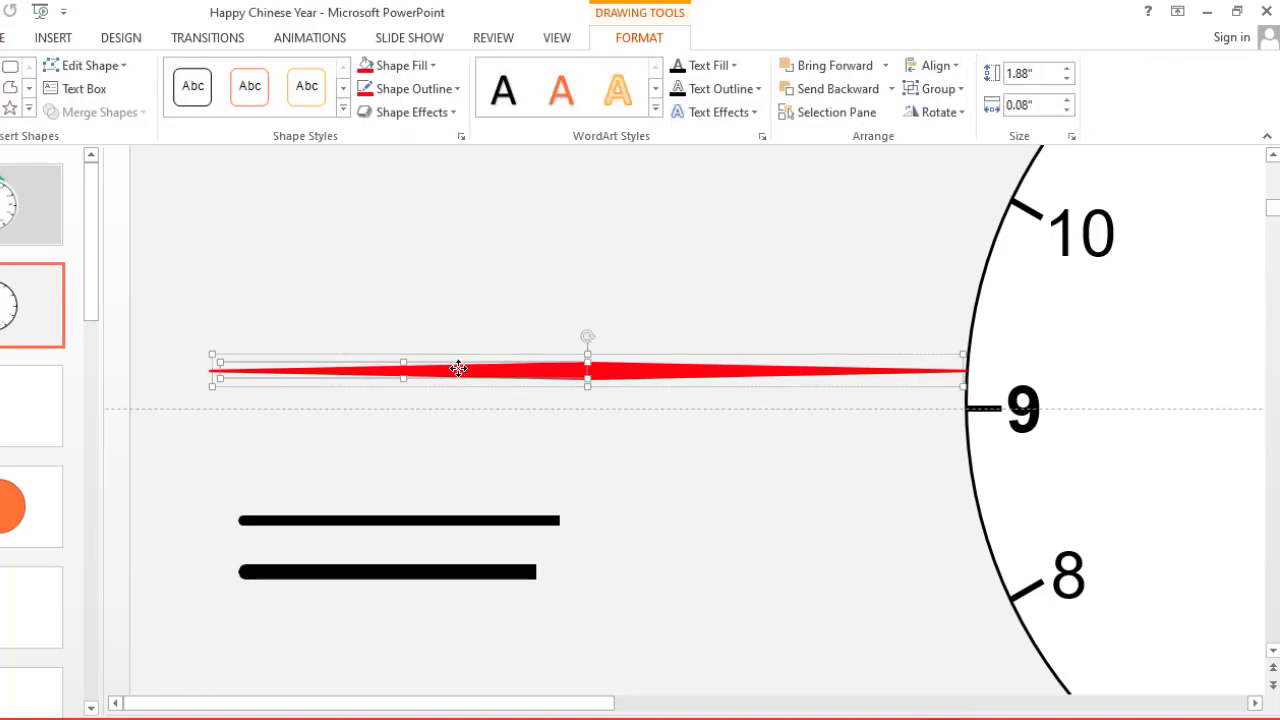
{"action": "left_click", "coordinate": [432, 65]}
{"action": "left_click", "coordinate": [396, 285]}
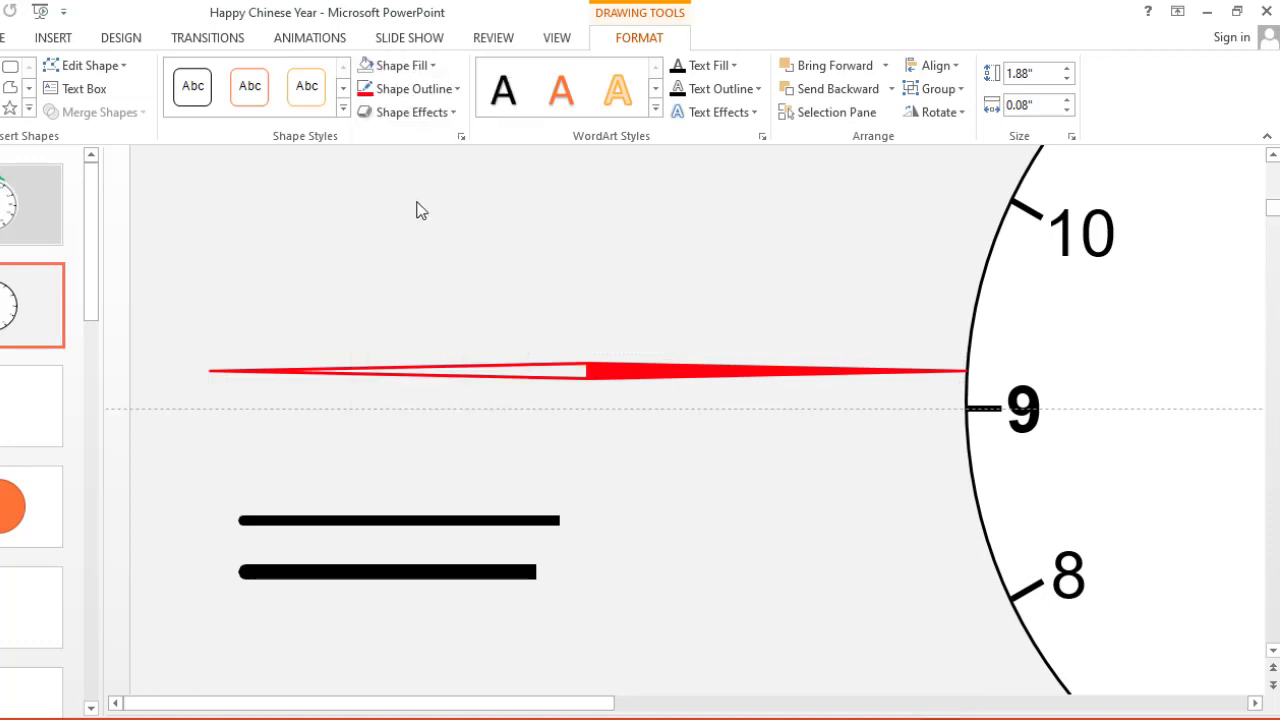
{"action": "left_click", "coordinate": [445, 89]}
{"action": "left_click", "coordinate": [410, 308]}
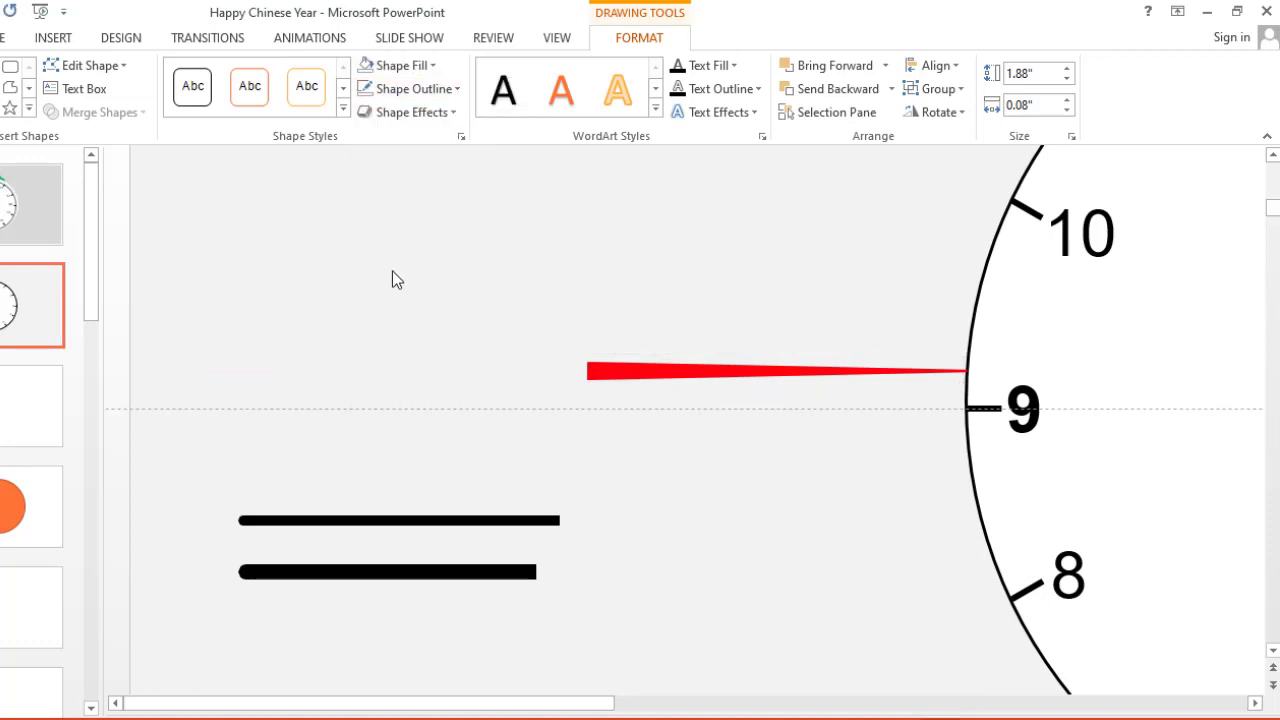
{"action": "left_click", "coordinate": [392, 271]}
{"action": "scroll", "coordinate": [392, 271], "scroll_direction": "right", "scroll_amount": 5}
{"action": "scroll", "coordinate": [379, 284], "scroll_direction": "down", "scroll_amount": 3}
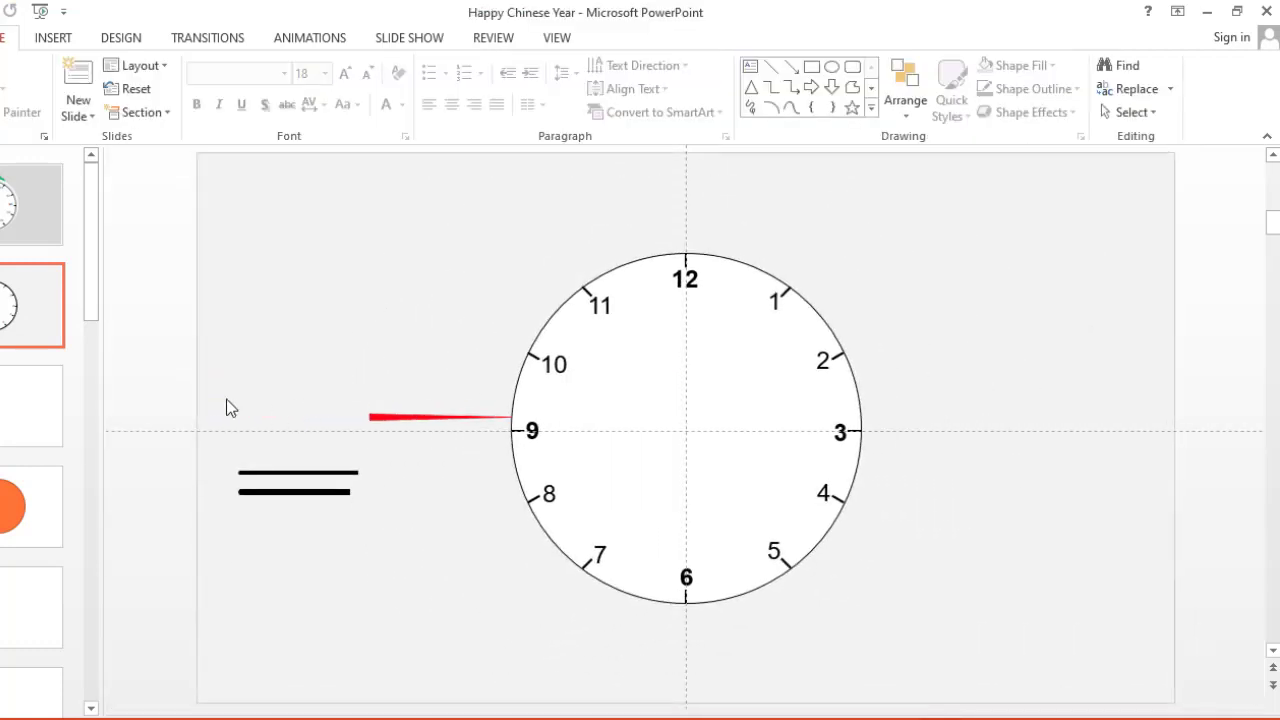
- Move the red needle left and place the black hands below it
{"action": "scroll", "coordinate": [191, 408], "scroll_direction": "up", "scroll_amount": 1}
{"action": "scroll", "coordinate": [285, 425], "scroll_direction": "up", "scroll_amount": 1}
{"action": "left_click_drag", "start_coordinate": [299, 418], "coordinate": [205, 417]}
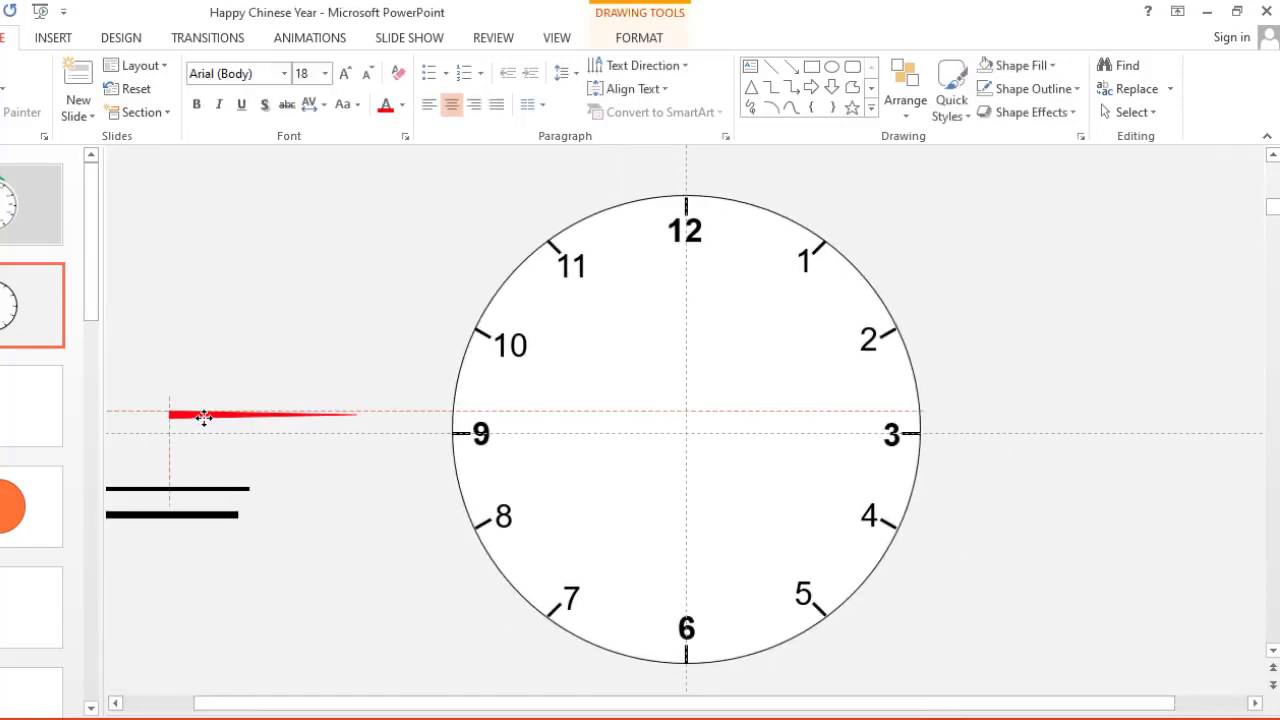
{"action": "mouse_move", "coordinate": [150, 488]}
{"action": "left_mouse_down"}
{"action": "mouse_move", "coordinate": [203, 479]}
{"action": "mouse_move", "coordinate": [275, 545]}
{"action": "left_mouse_up"}
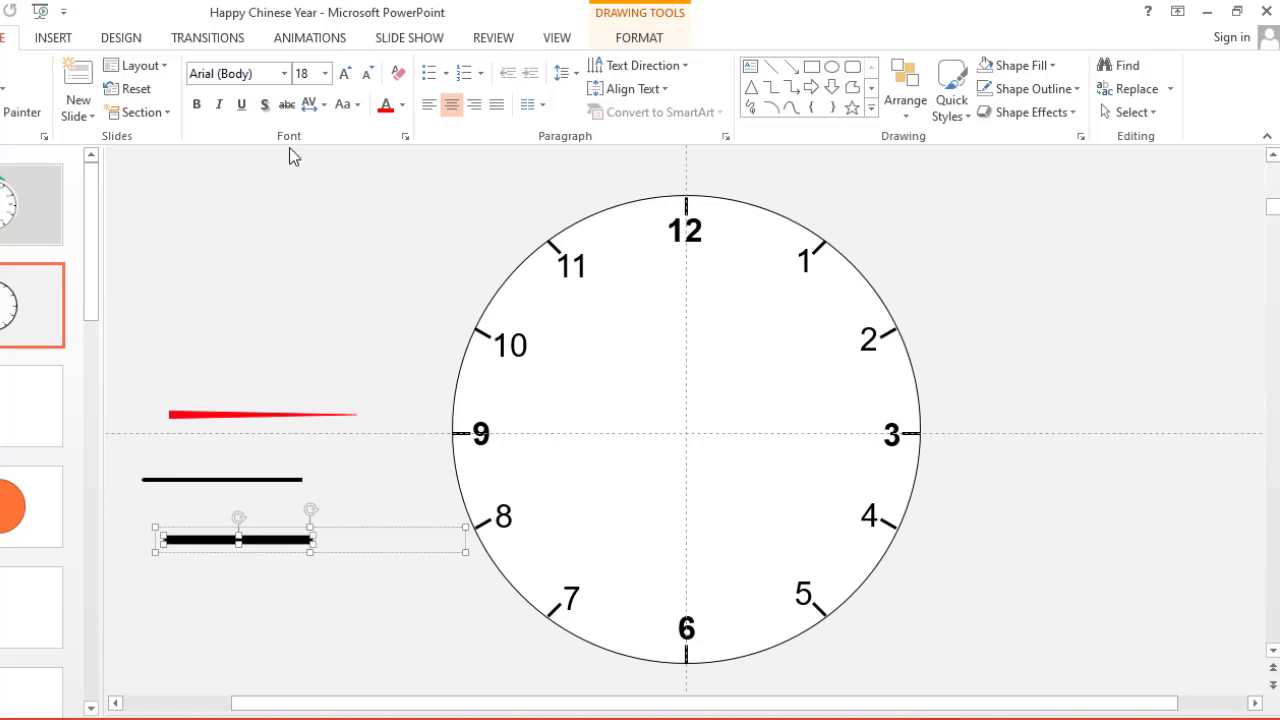
- Select the thick black hand and show the Animations tab
{"action": "left_click", "coordinate": [345, 229]}
{"action": "left_click", "coordinate": [241, 545]}
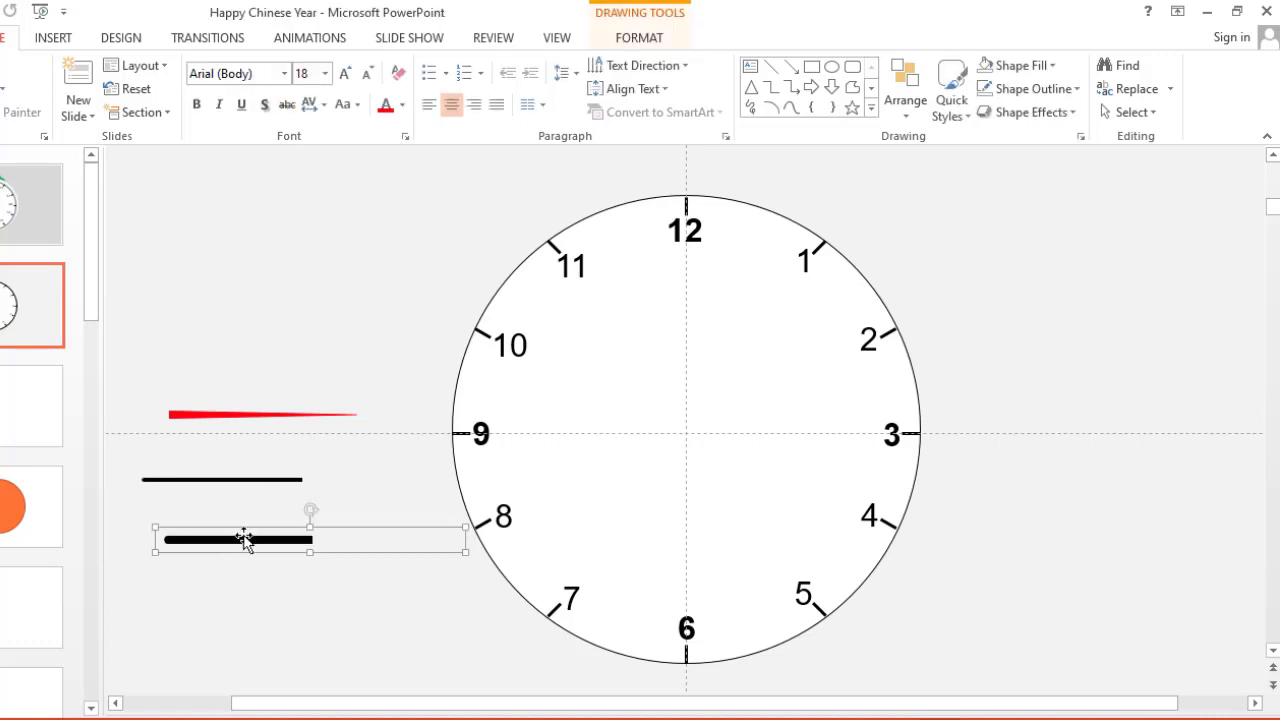
{"action": "left_click", "coordinate": [290, 38]}
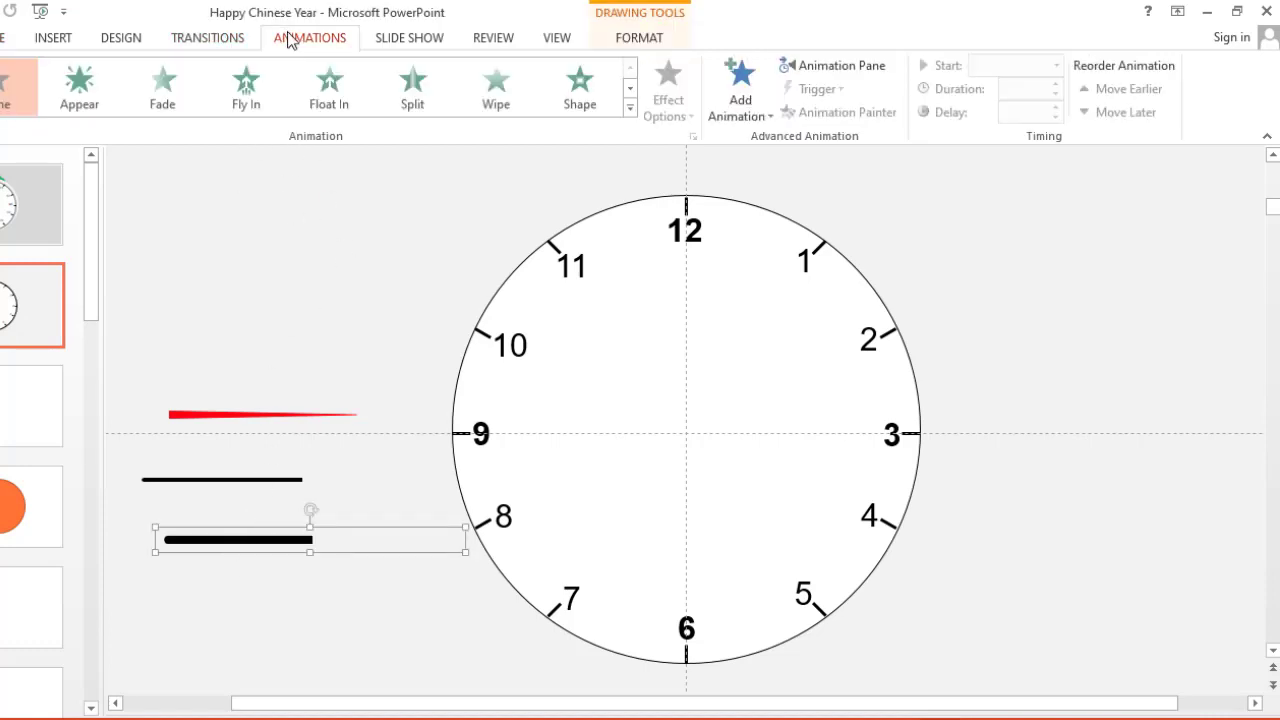
- Apply the Spin emphasis animation to the thick black hand
{"action": "left_click", "coordinate": [765, 122]}
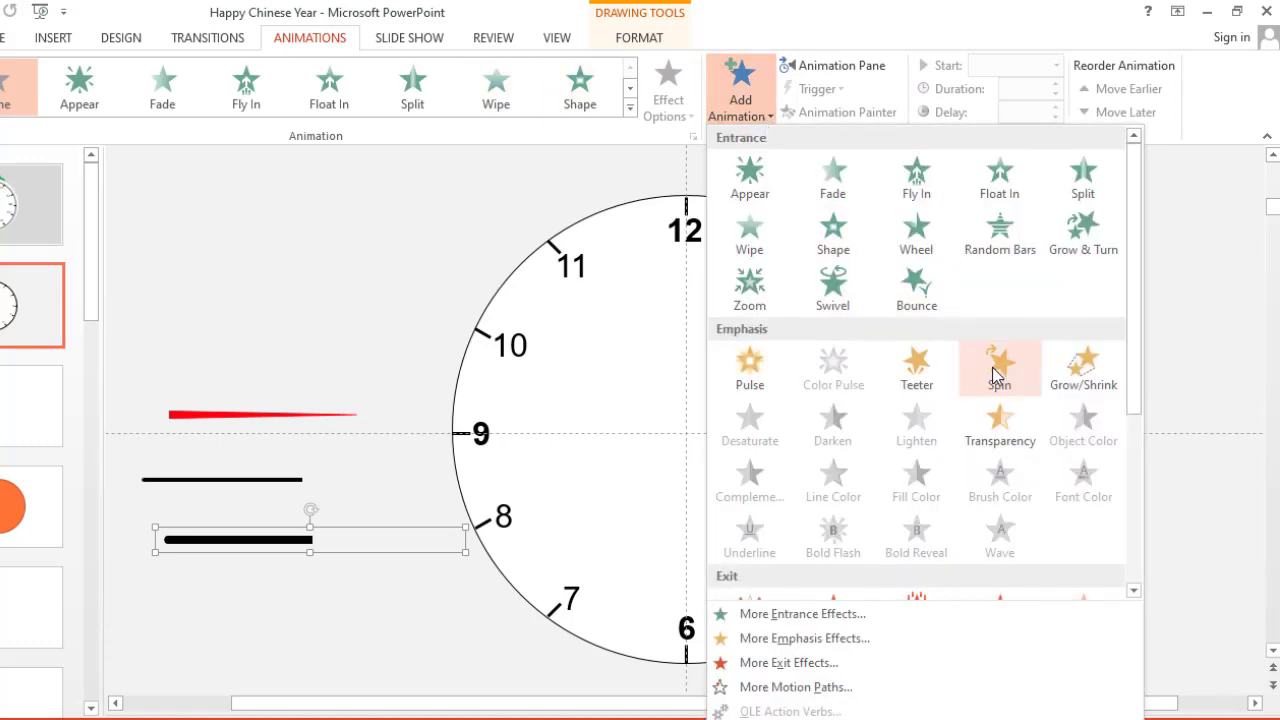
{"action": "left_click", "coordinate": [1001, 372]}
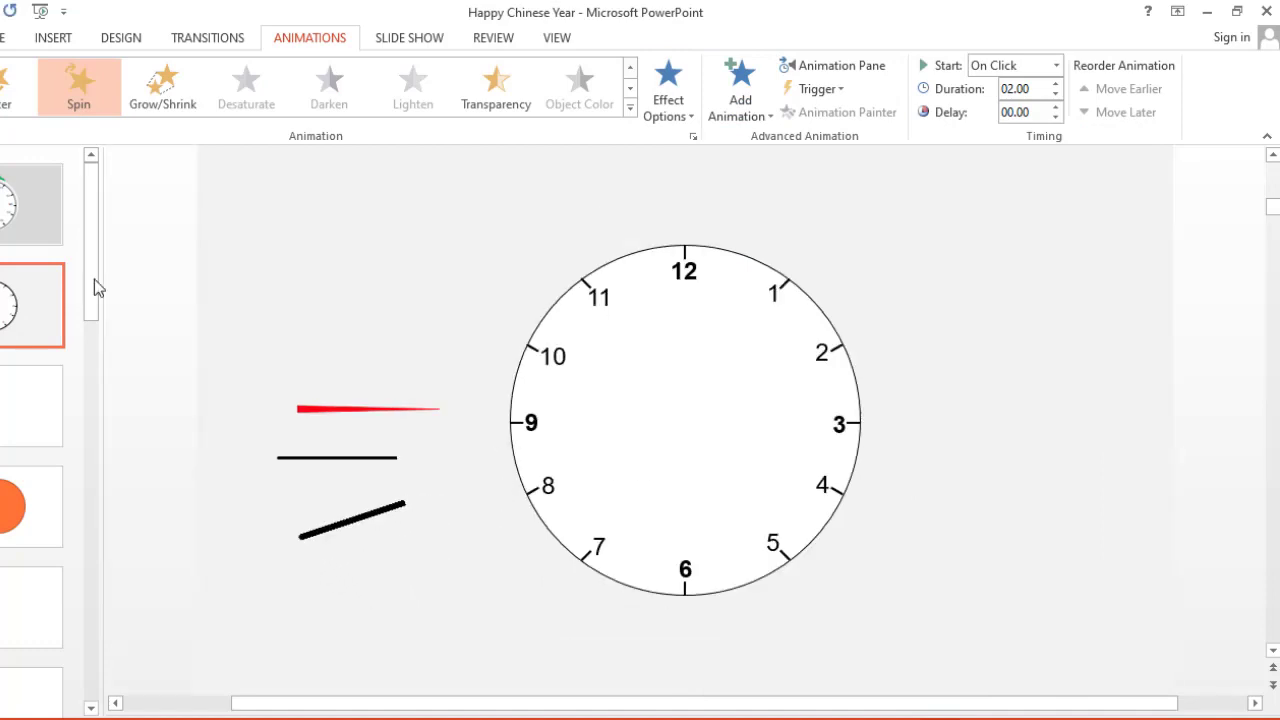
{"action": "left_click", "coordinate": [287, 539]}
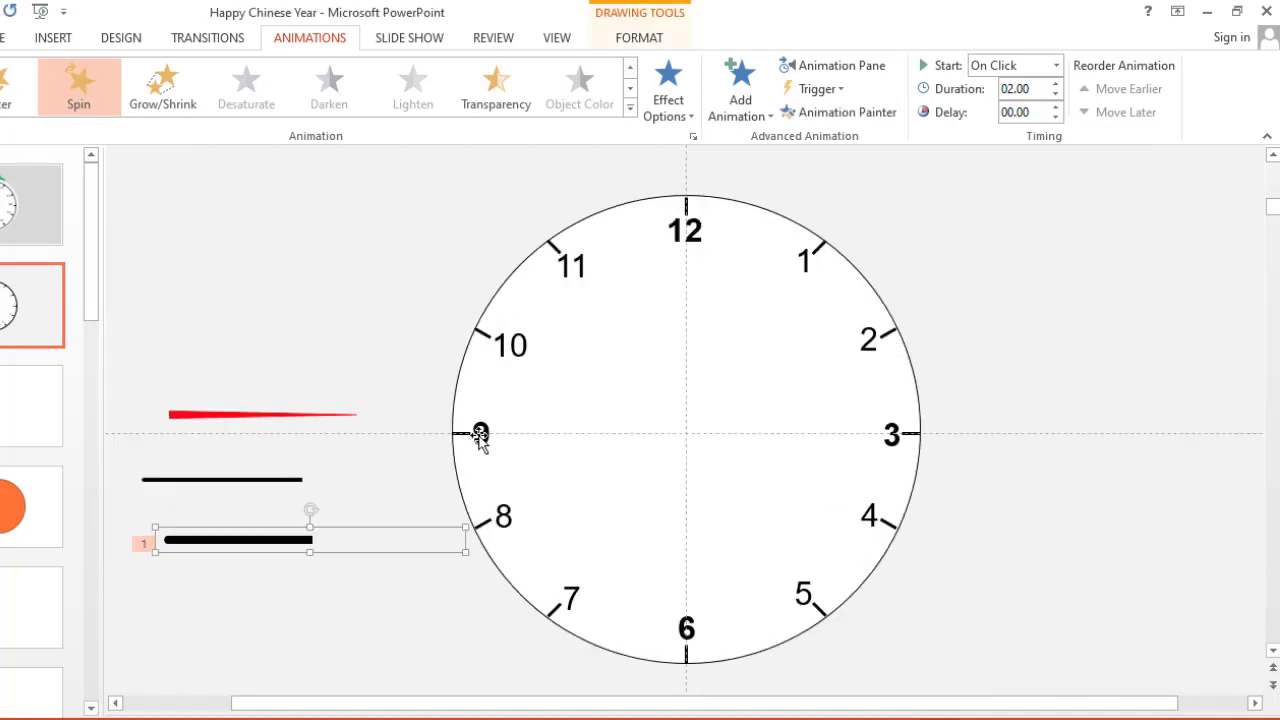
- Set the spin's timing to With Previous, 5 seconds, repeating until end of slide
{"action": "left_click", "coordinate": [845, 67]}
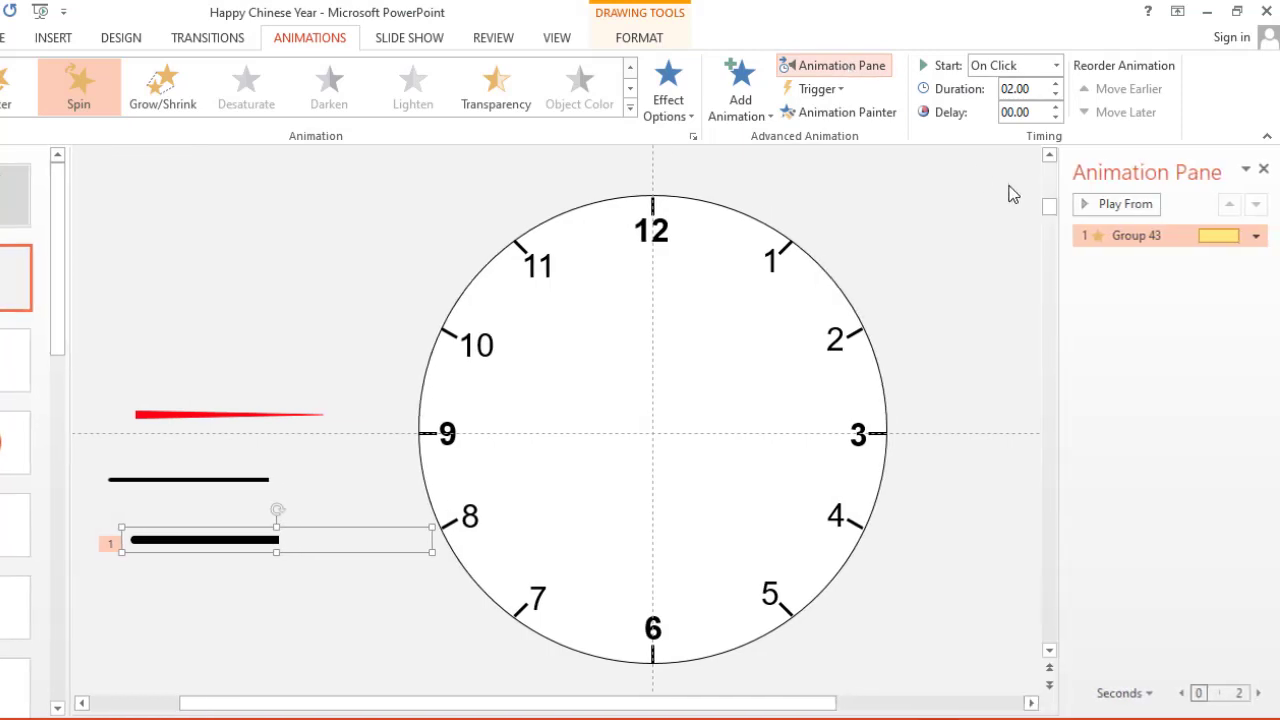
{"action": "double_click", "coordinate": [1140, 236]}
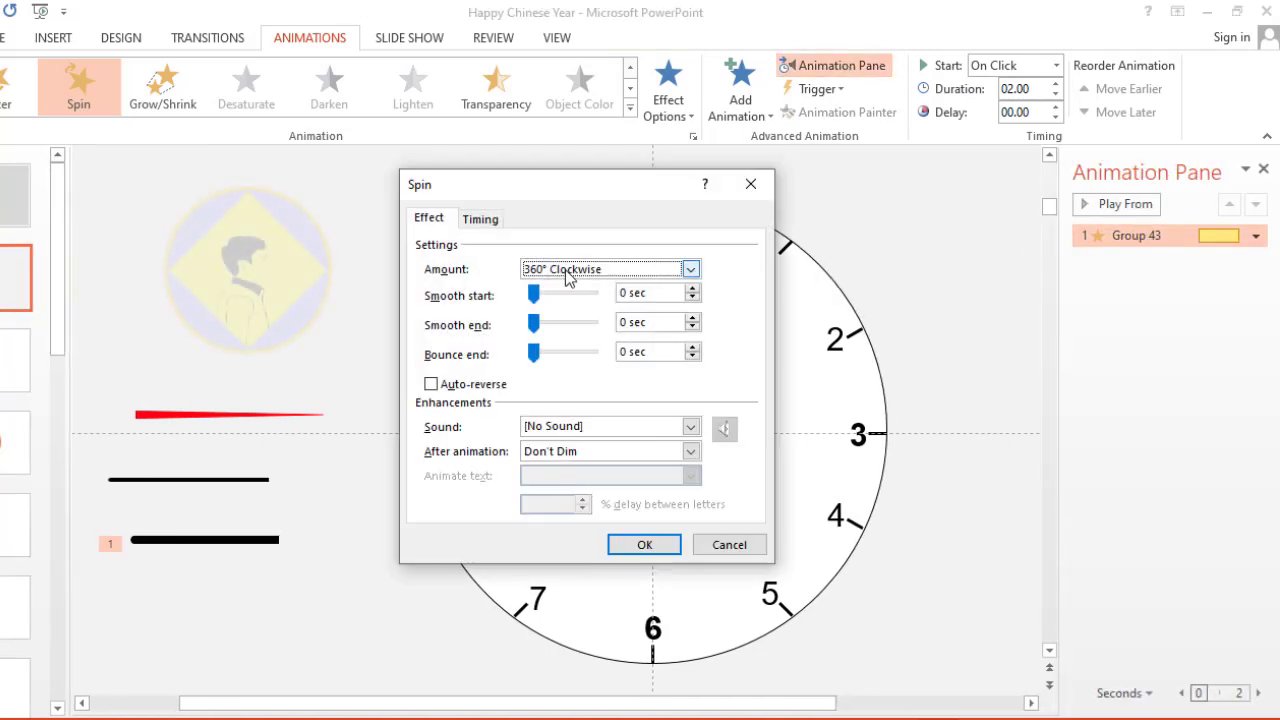
{"action": "left_click", "coordinate": [480, 221]}
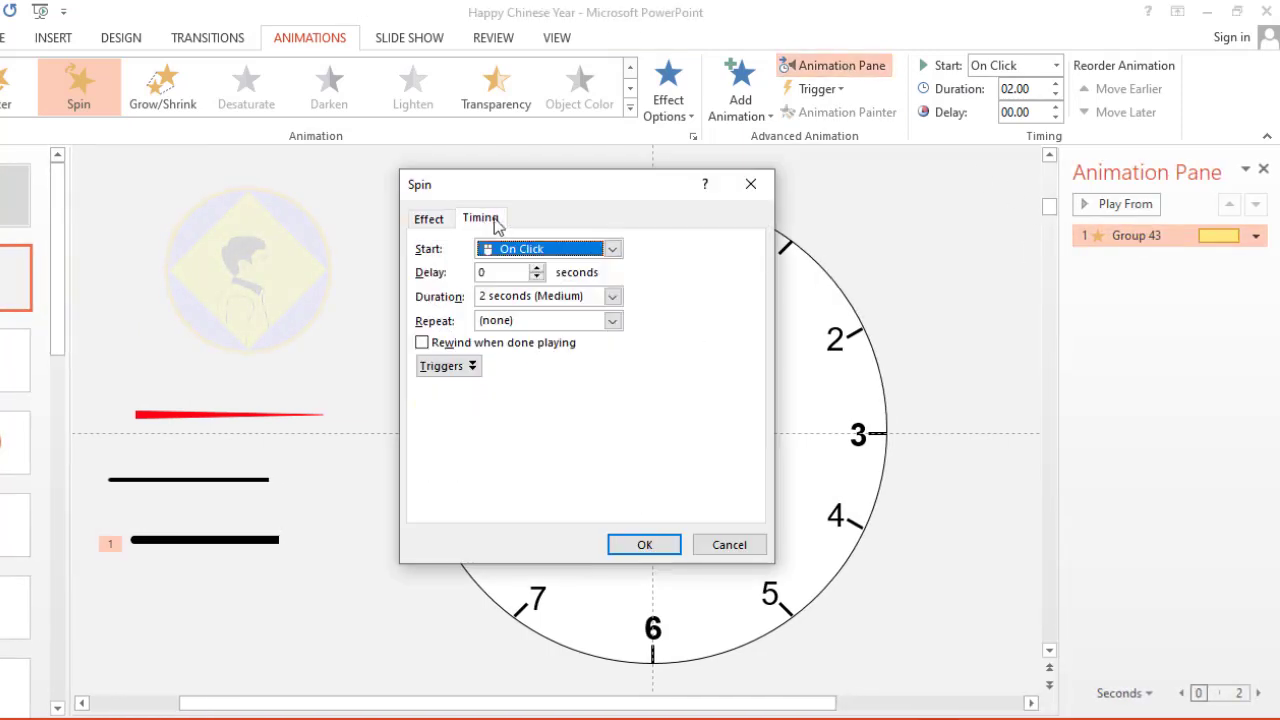
{"action": "left_click", "coordinate": [612, 249]}
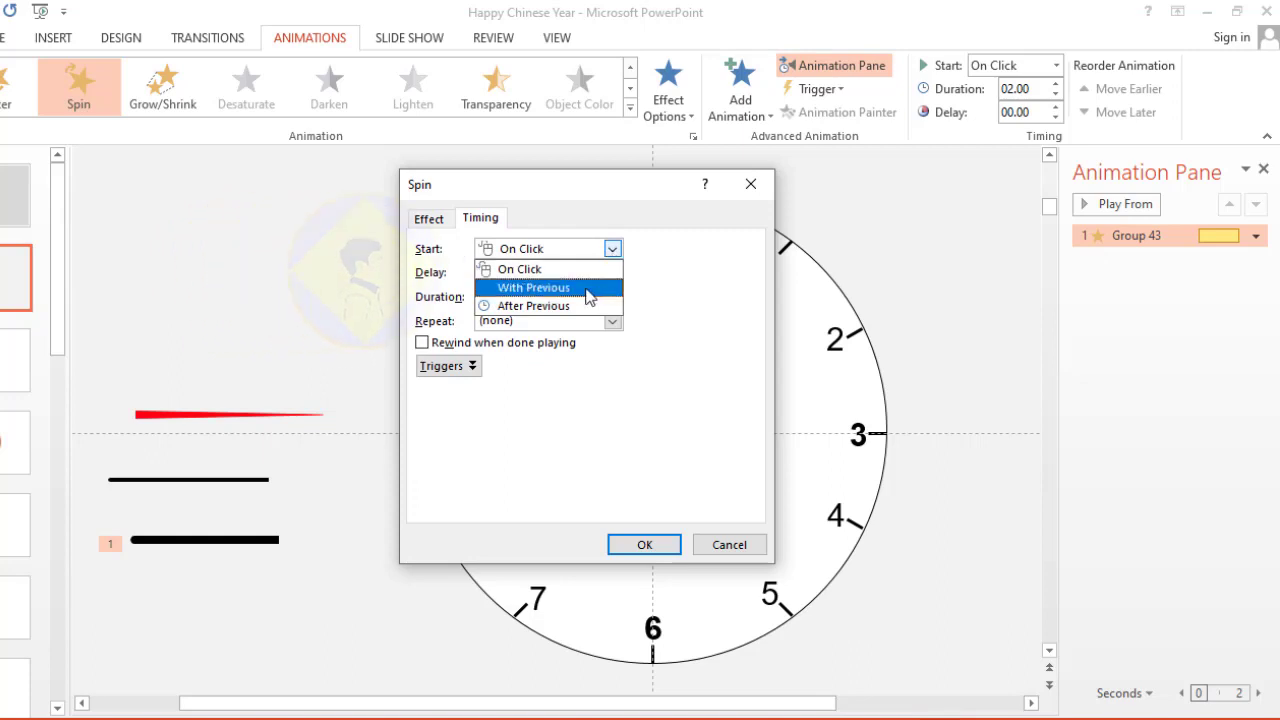
{"action": "left_click", "coordinate": [541, 283]}
{"action": "left_click", "coordinate": [612, 296]}
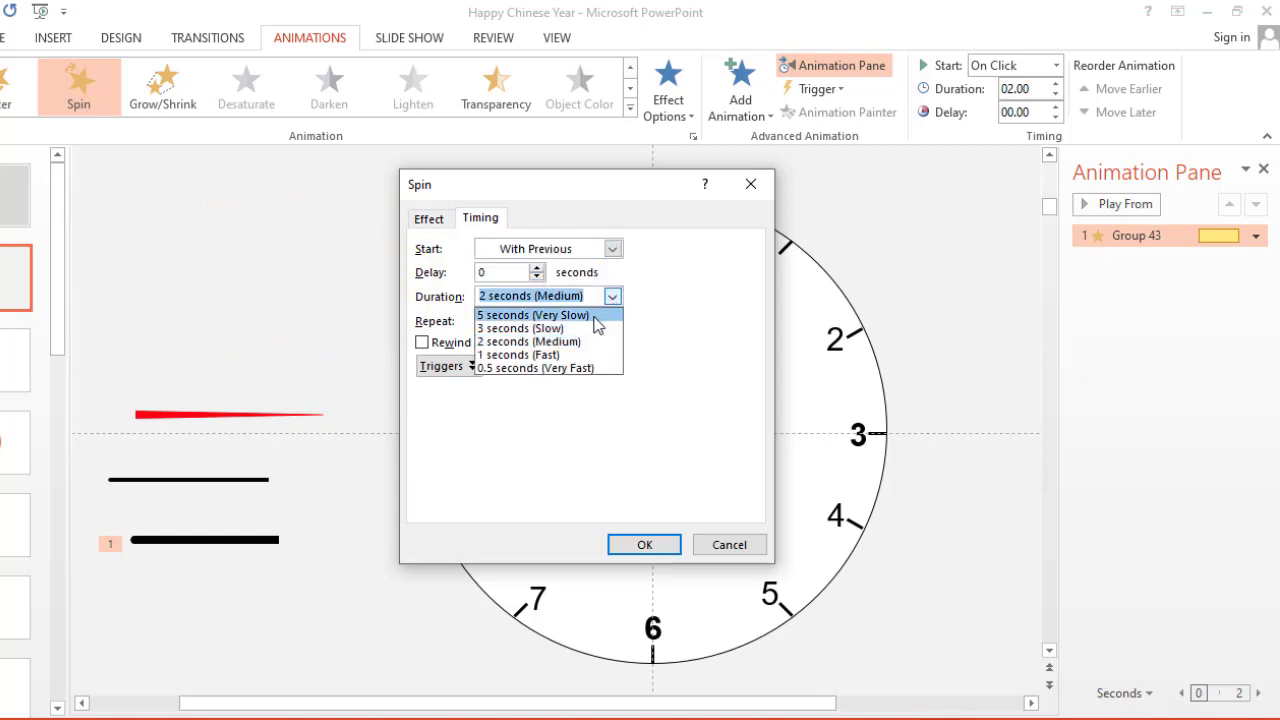
{"action": "left_click", "coordinate": [598, 318]}
{"action": "left_click", "coordinate": [613, 321]}
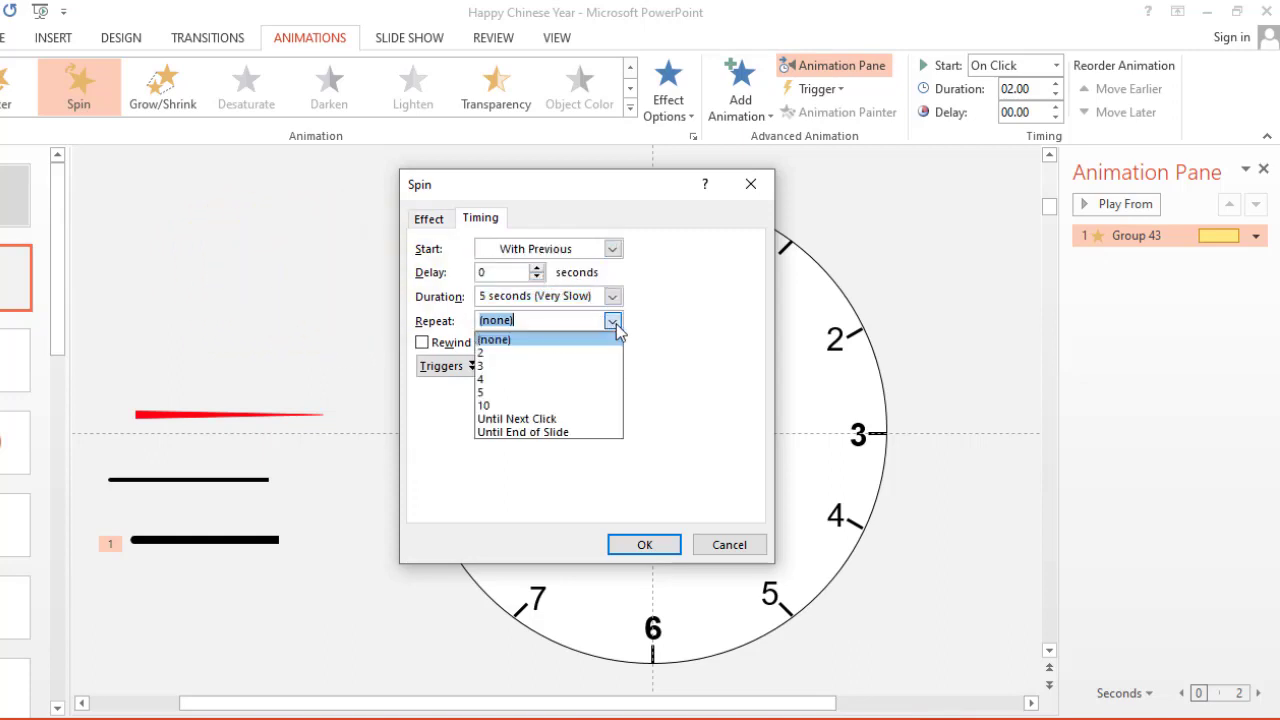
{"action": "left_click", "coordinate": [556, 432]}
{"action": "left_click", "coordinate": [641, 546]}
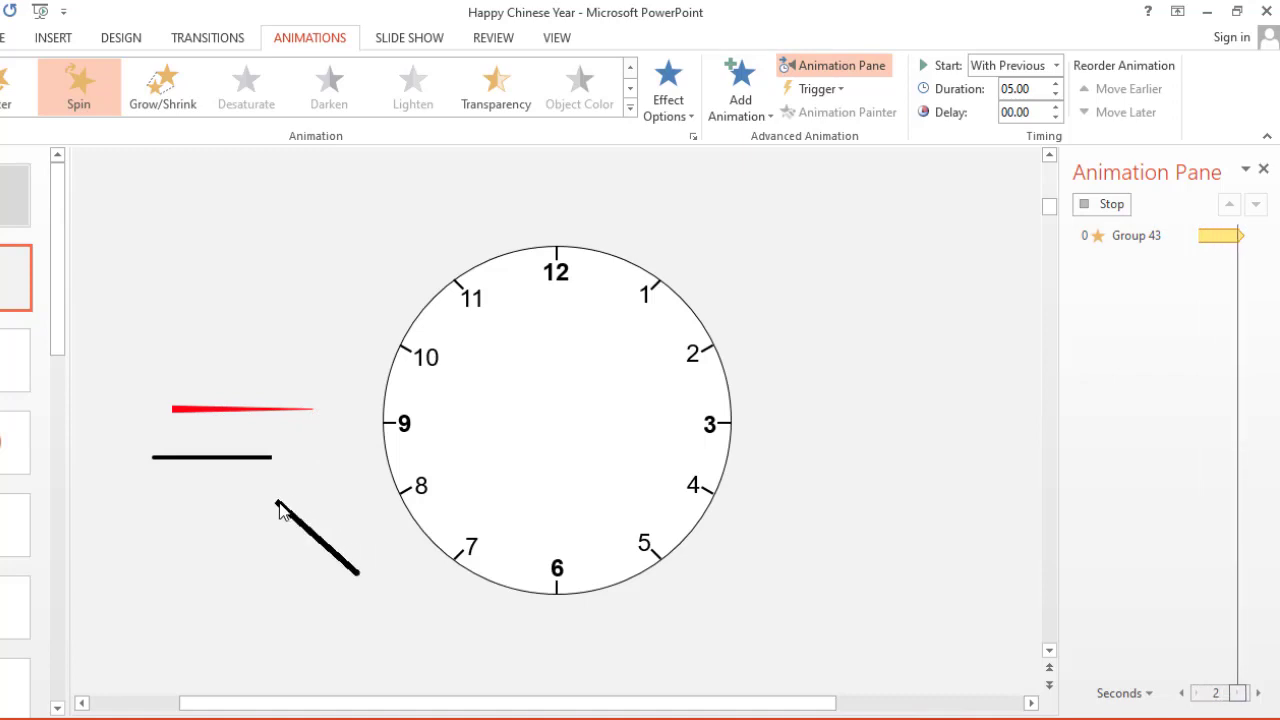
{"action": "left_click", "coordinate": [226, 539]}
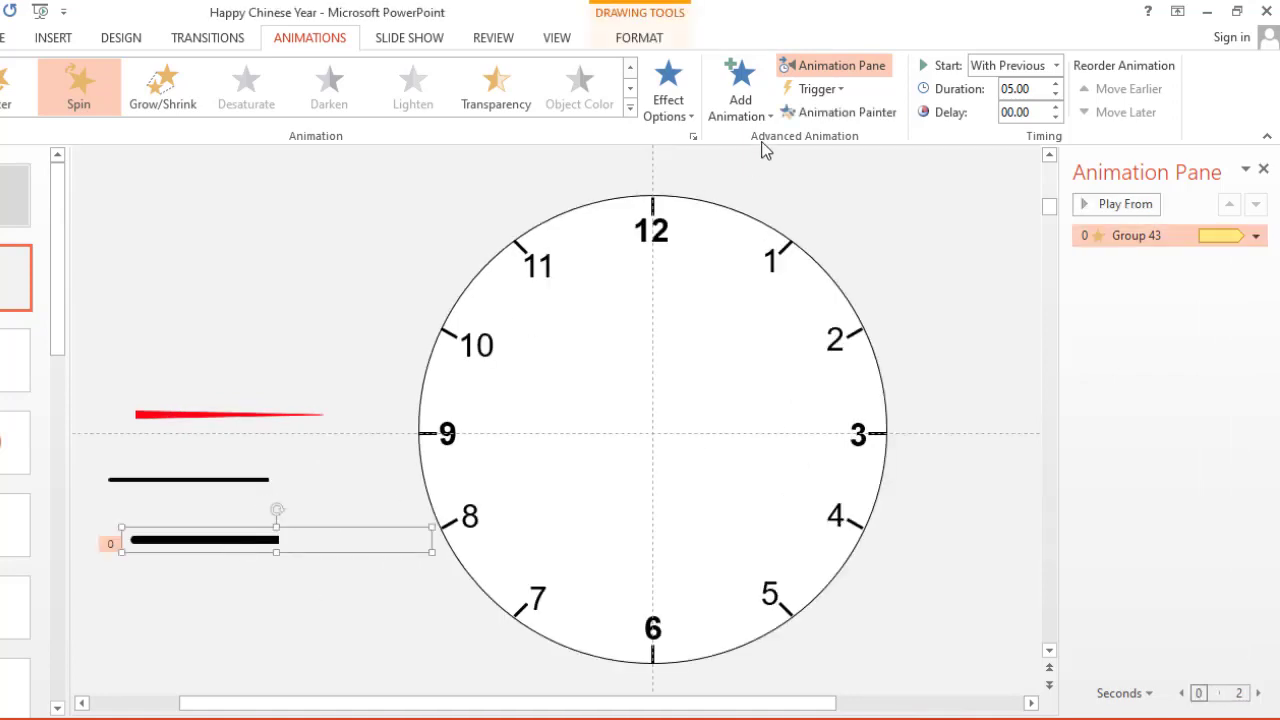
- Paint the thick hand's Spin animation onto the thin black hand and the red hand
{"action": "left_click", "coordinate": [823, 114]}
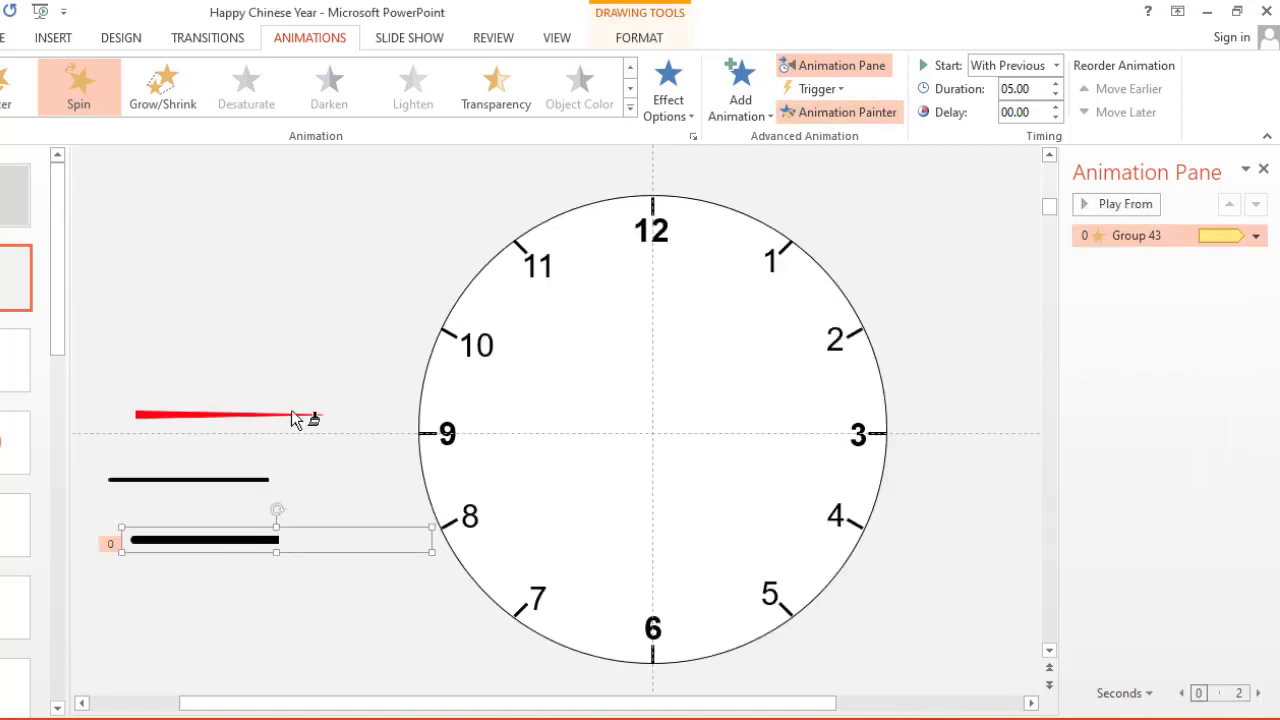
{"action": "left_click", "coordinate": [200, 482]}
{"action": "left_click", "coordinate": [857, 110]}
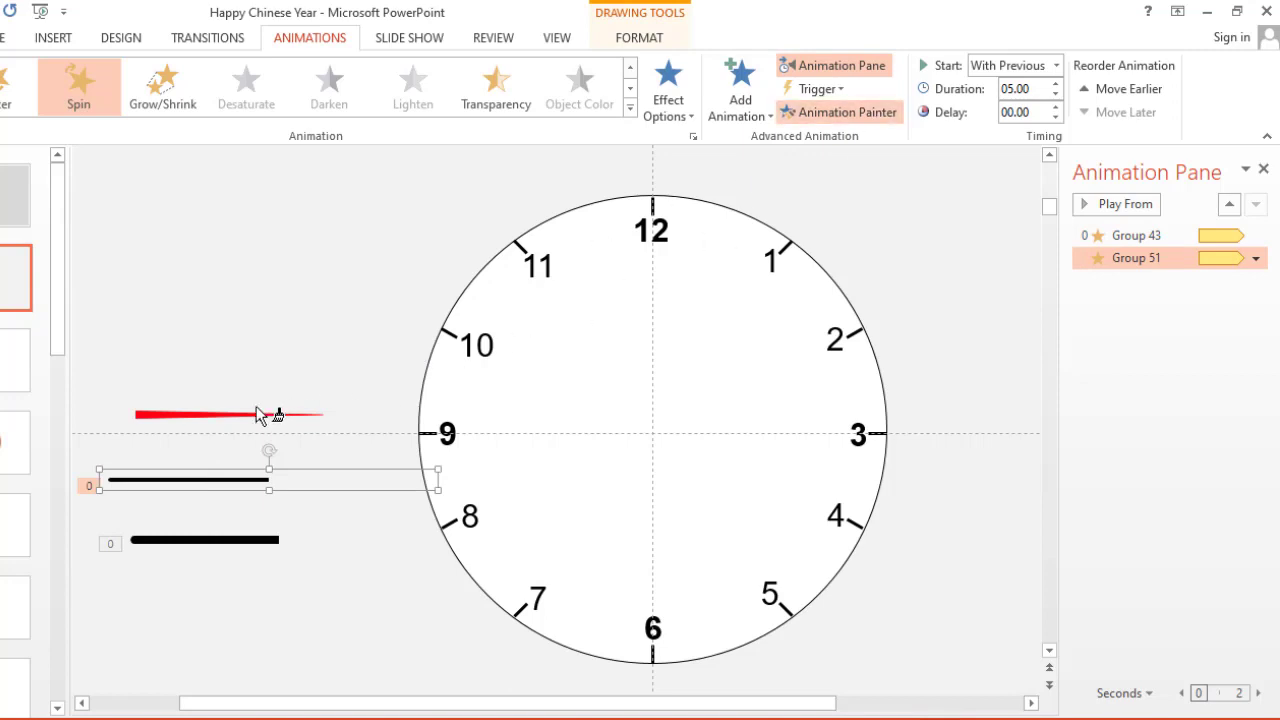
{"action": "left_click", "coordinate": [165, 416]}
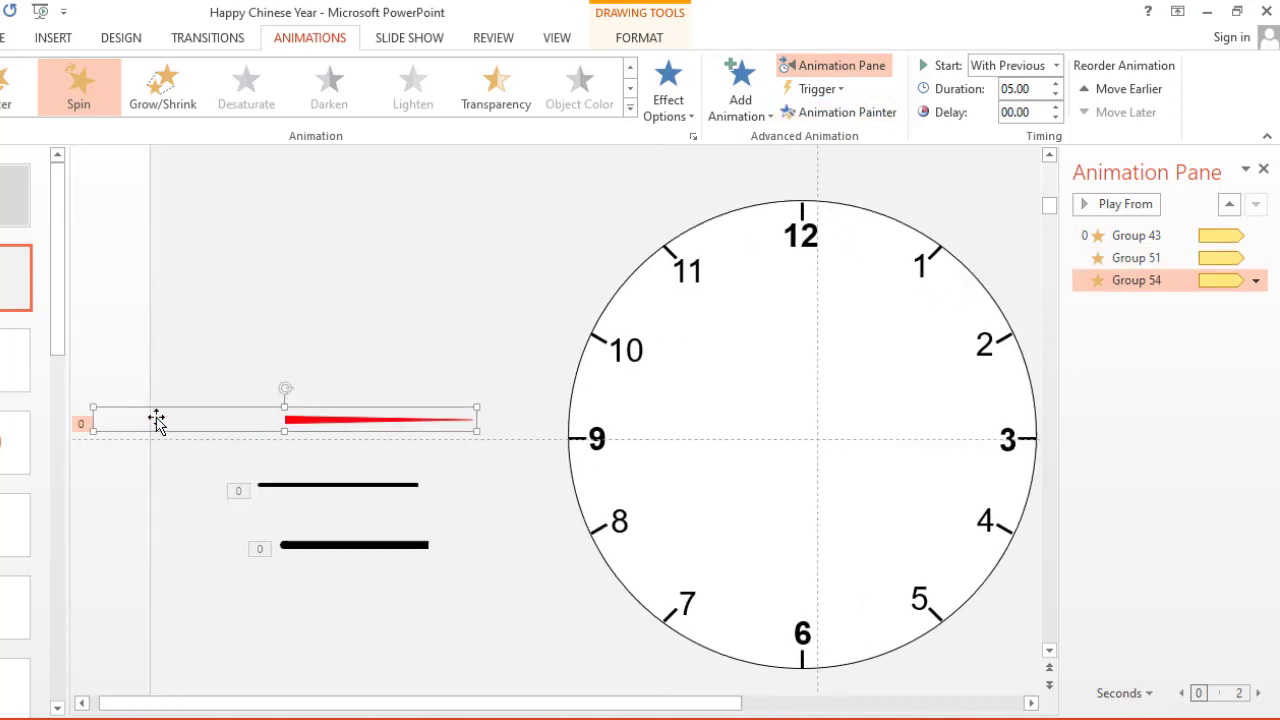
{"action": "left_click", "coordinate": [355, 548]}
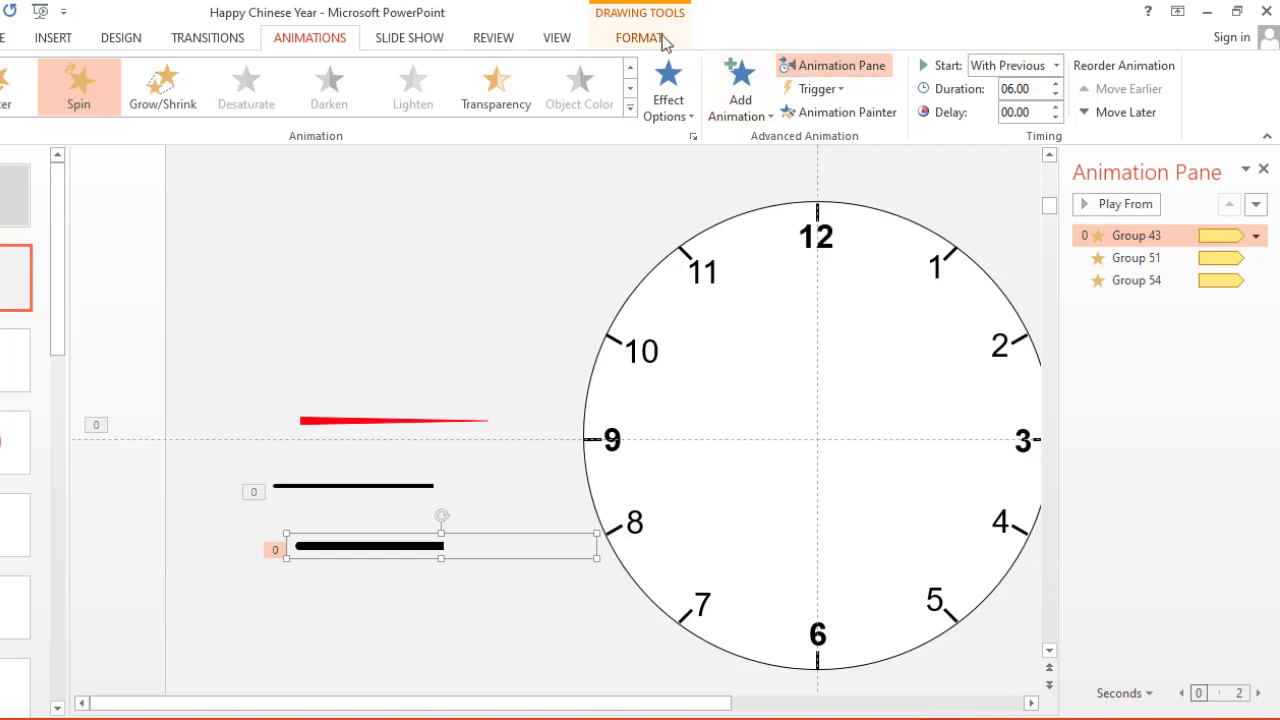
- Align the thick black hand Middle and Center so it pivots at the clock's centre
{"action": "left_click", "coordinate": [660, 40]}
{"action": "left_click", "coordinate": [936, 65]}
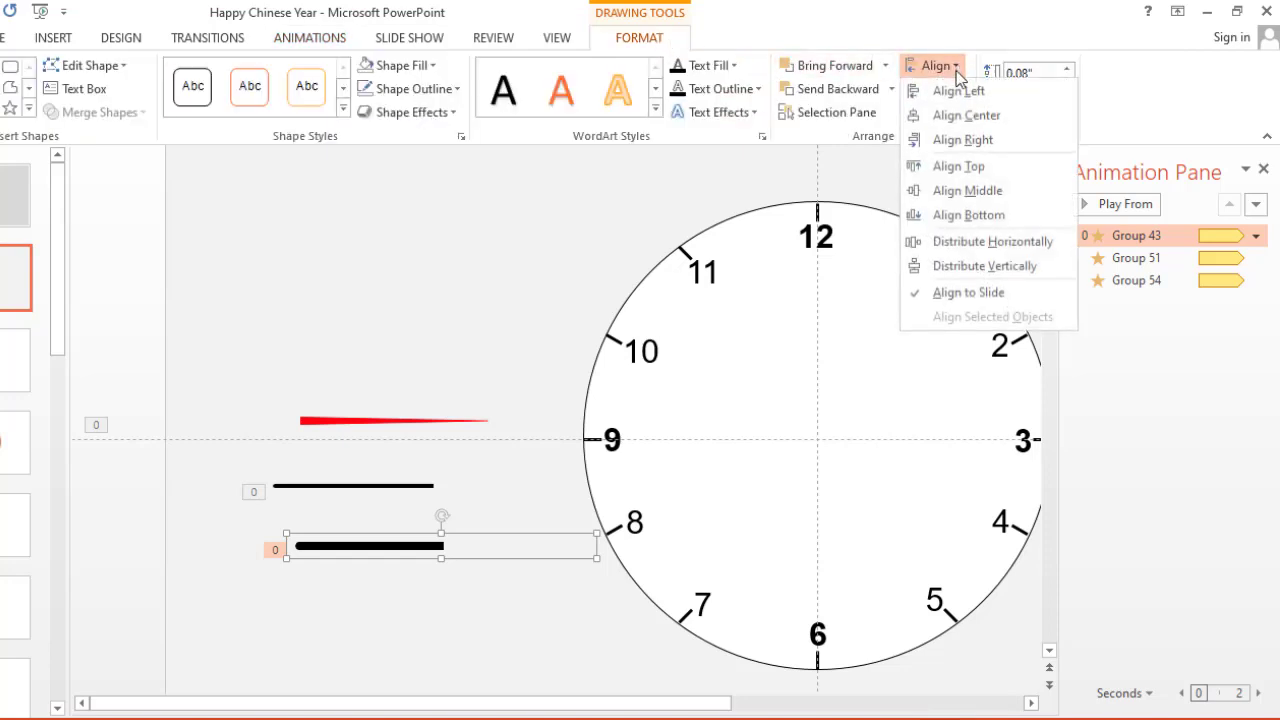
{"action": "left_click", "coordinate": [969, 193]}
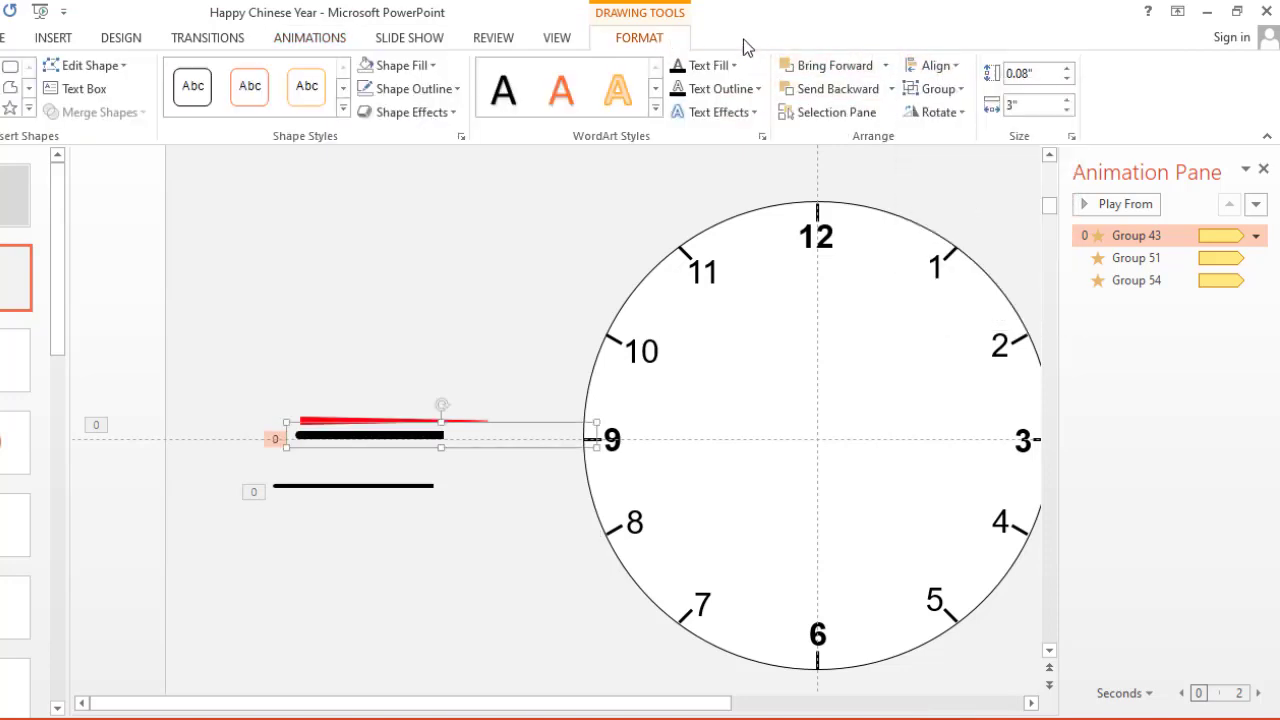
{"action": "left_click", "coordinate": [950, 70]}
{"action": "left_click", "coordinate": [958, 116]}
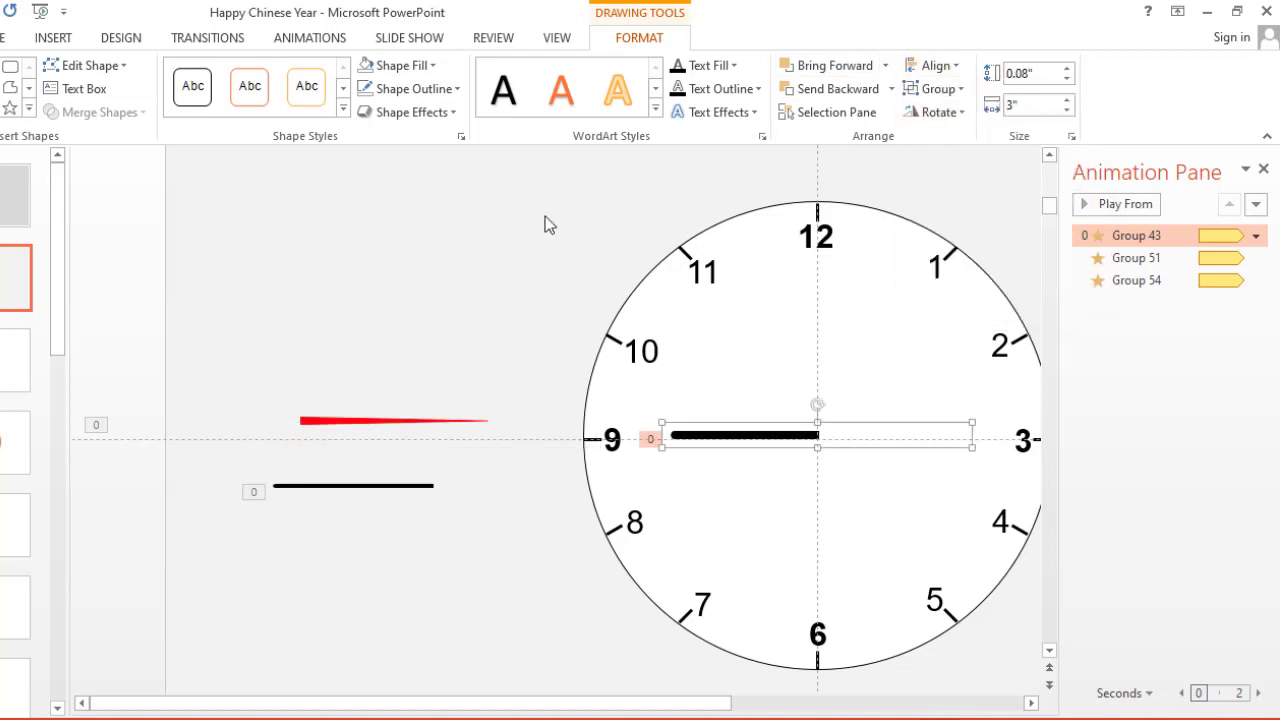
- Preview the clock hands spinning from the Animation Pane
{"action": "left_click", "coordinate": [200, 37]}
{"action": "left_click", "coordinate": [300, 38]}
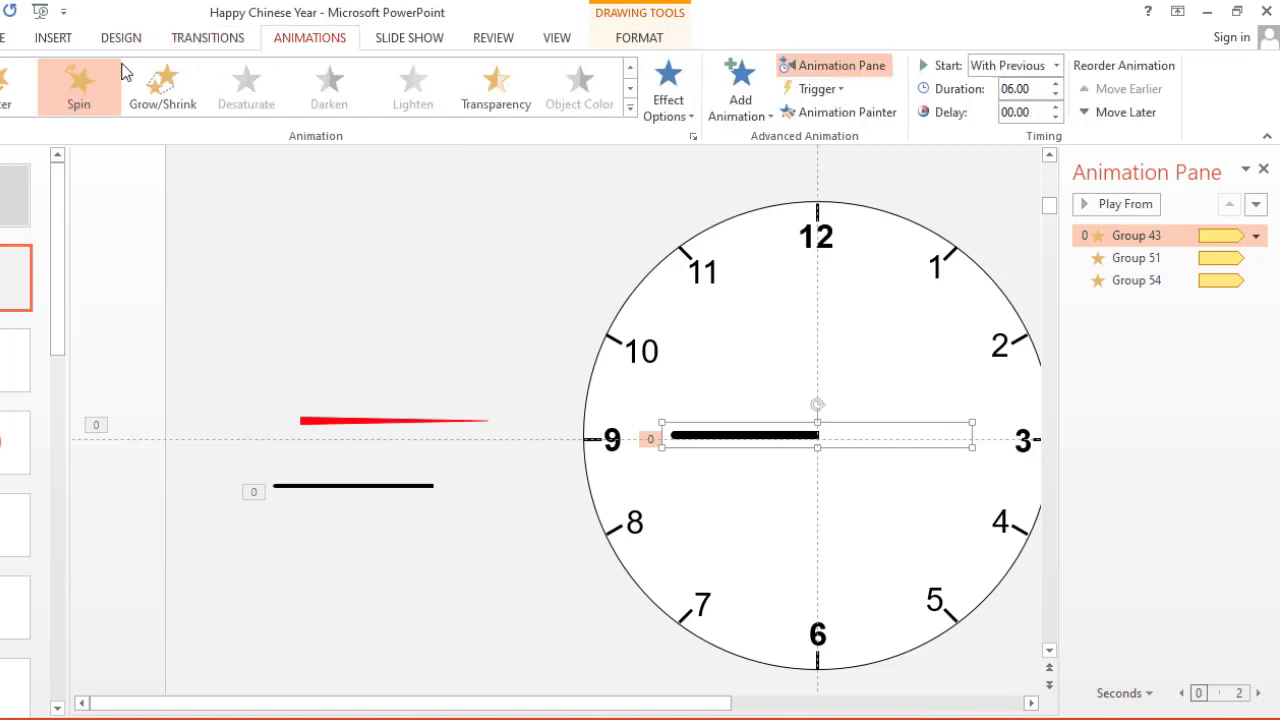
{"action": "left_click", "coordinate": [18, 85]}
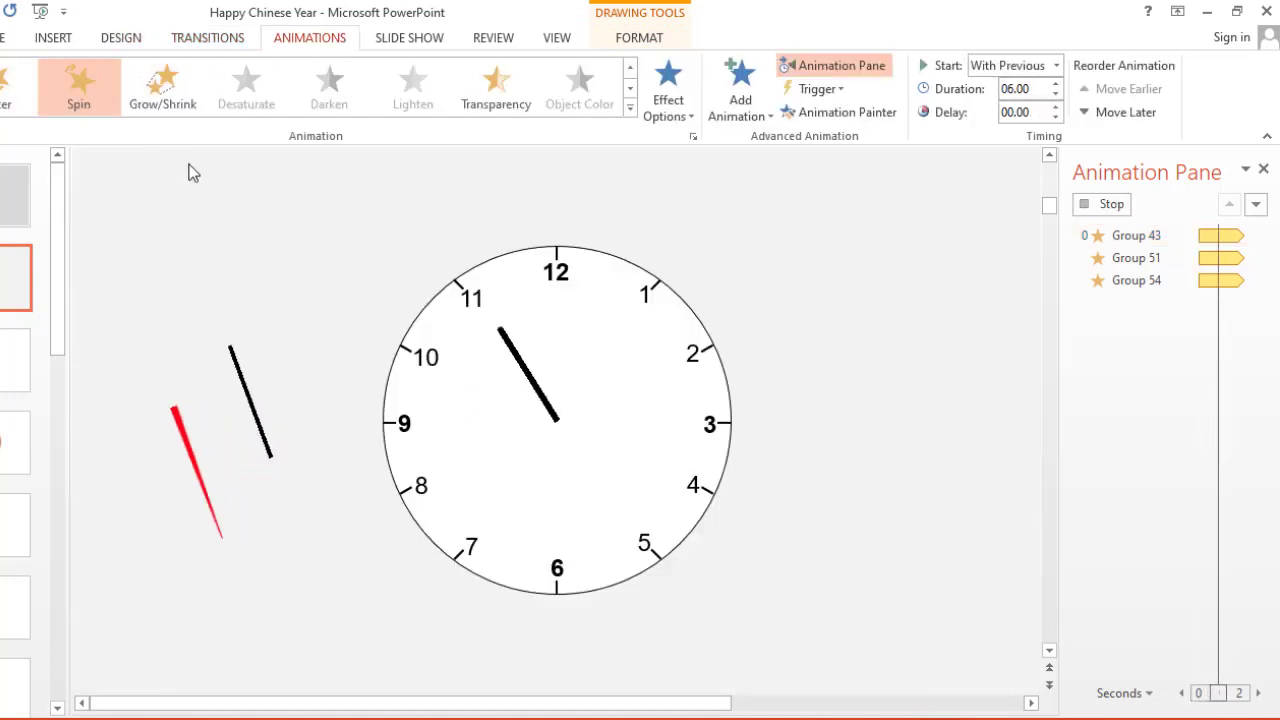
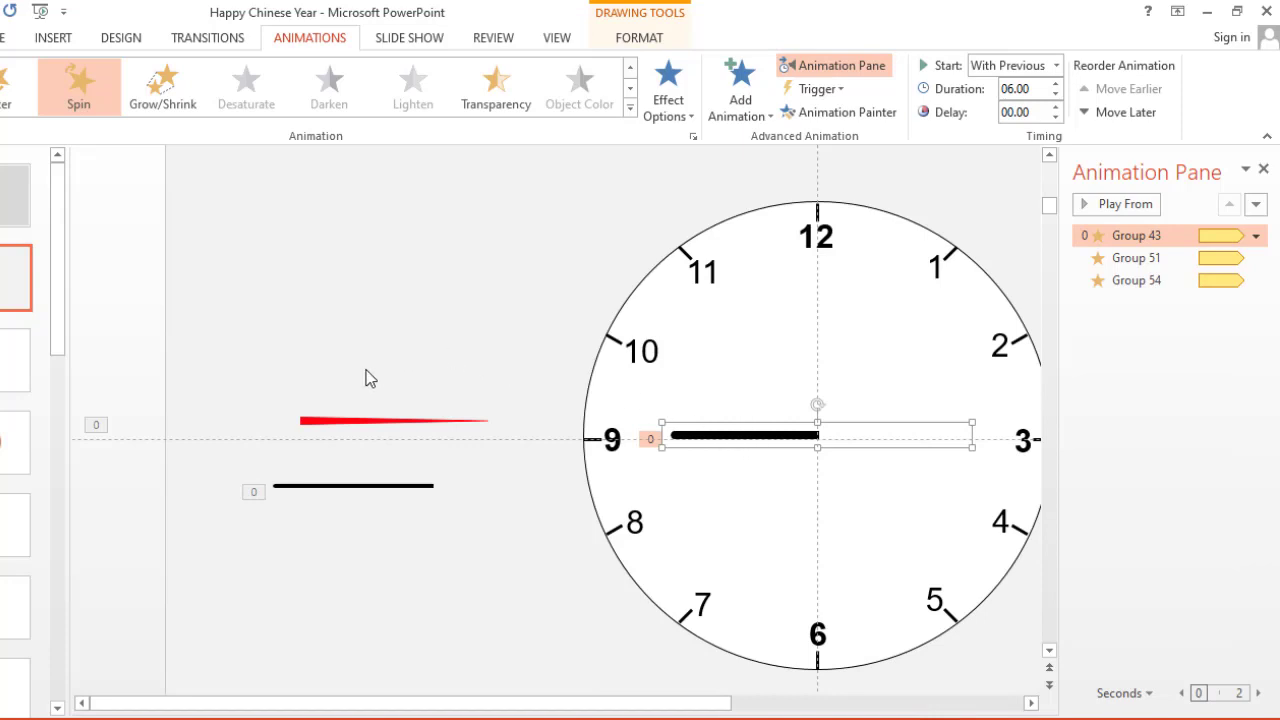
- Cut the thin black hand's Spin to 4.00 seconds, keep the thick hand at 6, and preview
{"action": "left_click", "coordinate": [307, 486]}
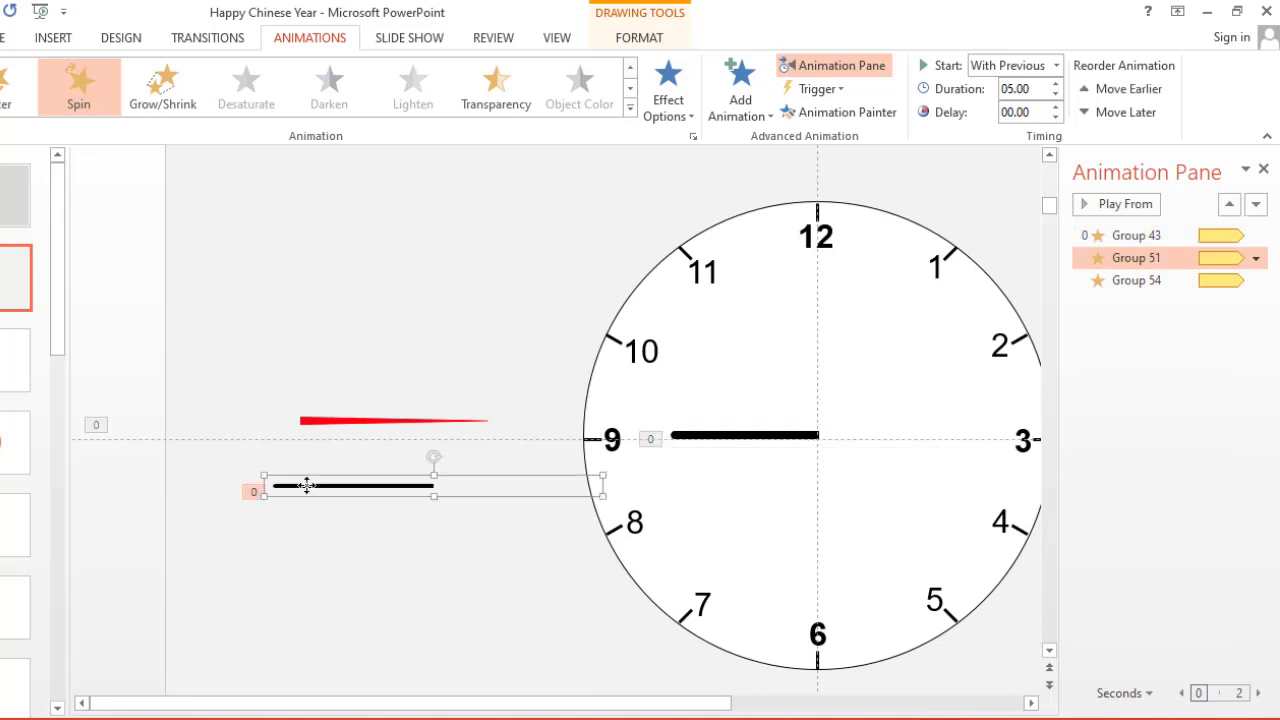
{"action": "left_click", "coordinate": [1055, 94]}
{"action": "left_click", "coordinate": [1055, 94]}
{"action": "left_click", "coordinate": [783, 437]}
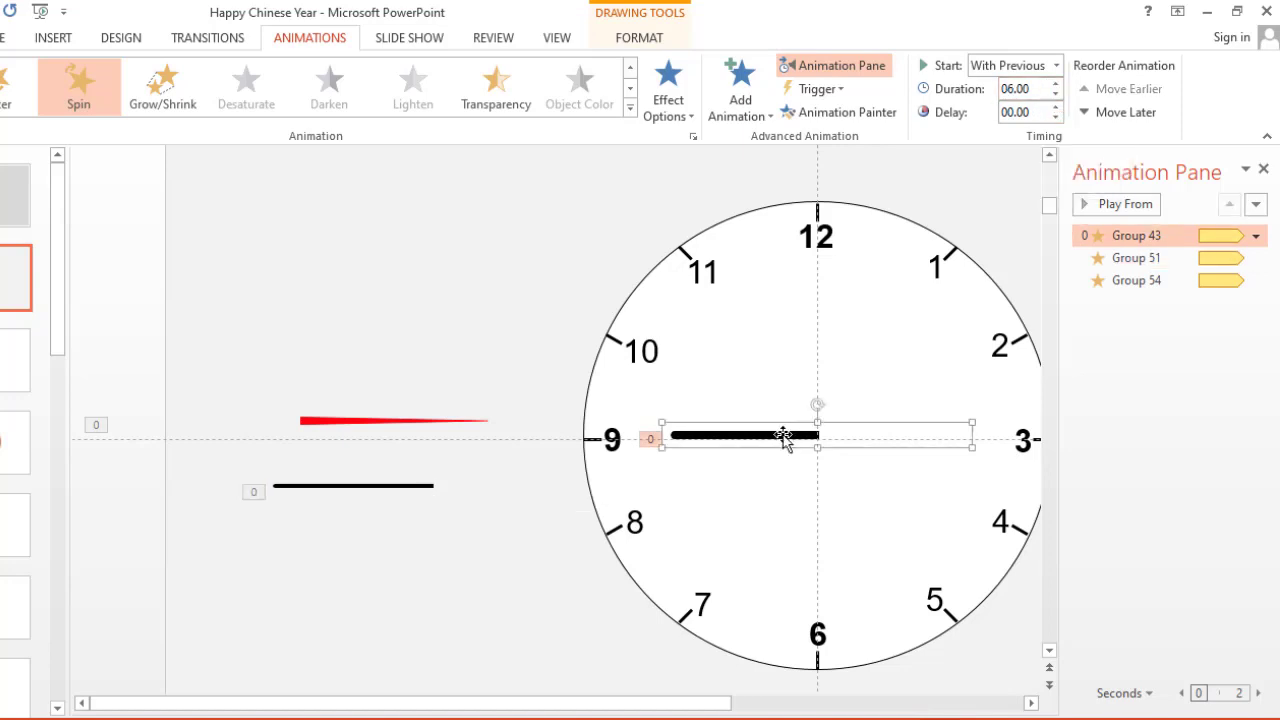
{"action": "left_click", "coordinate": [329, 488]}
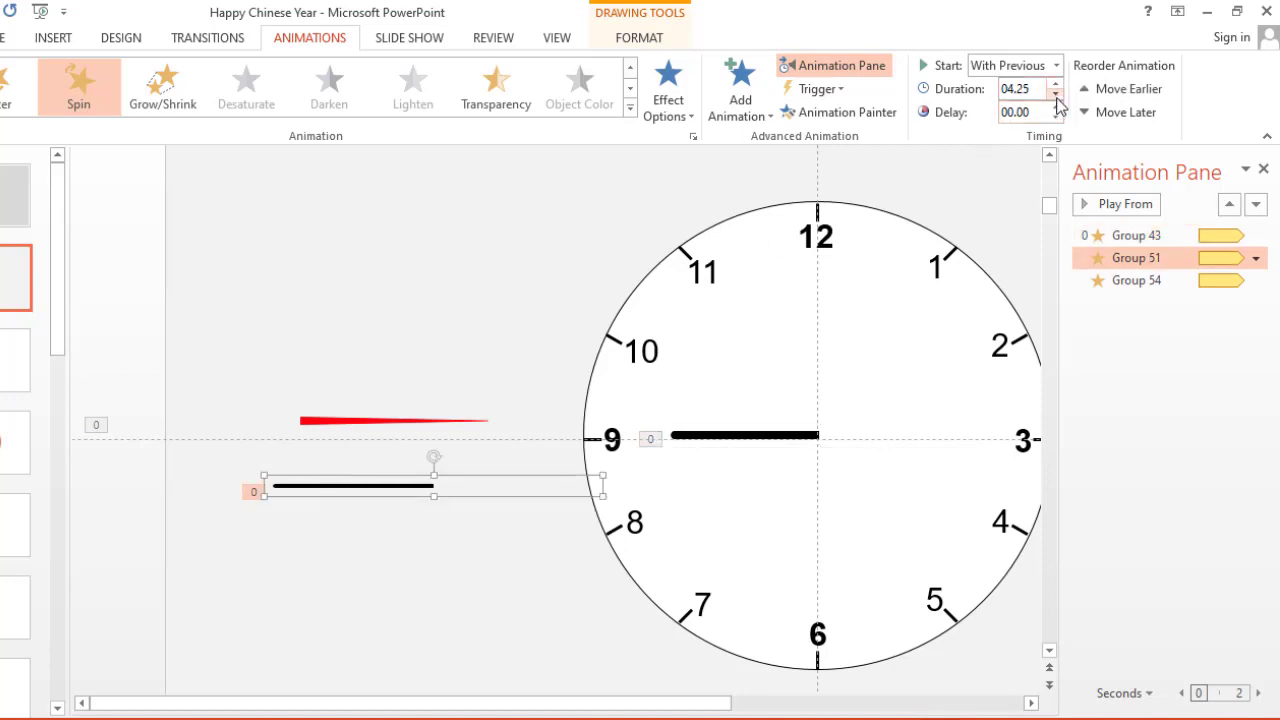
{"action": "left_click", "coordinate": [15, 85]}
- Rotate the thin black hand left 90° and align it to center and middle on the clock
{"action": "left_click", "coordinate": [638, 38]}
{"action": "left_click", "coordinate": [930, 112]}
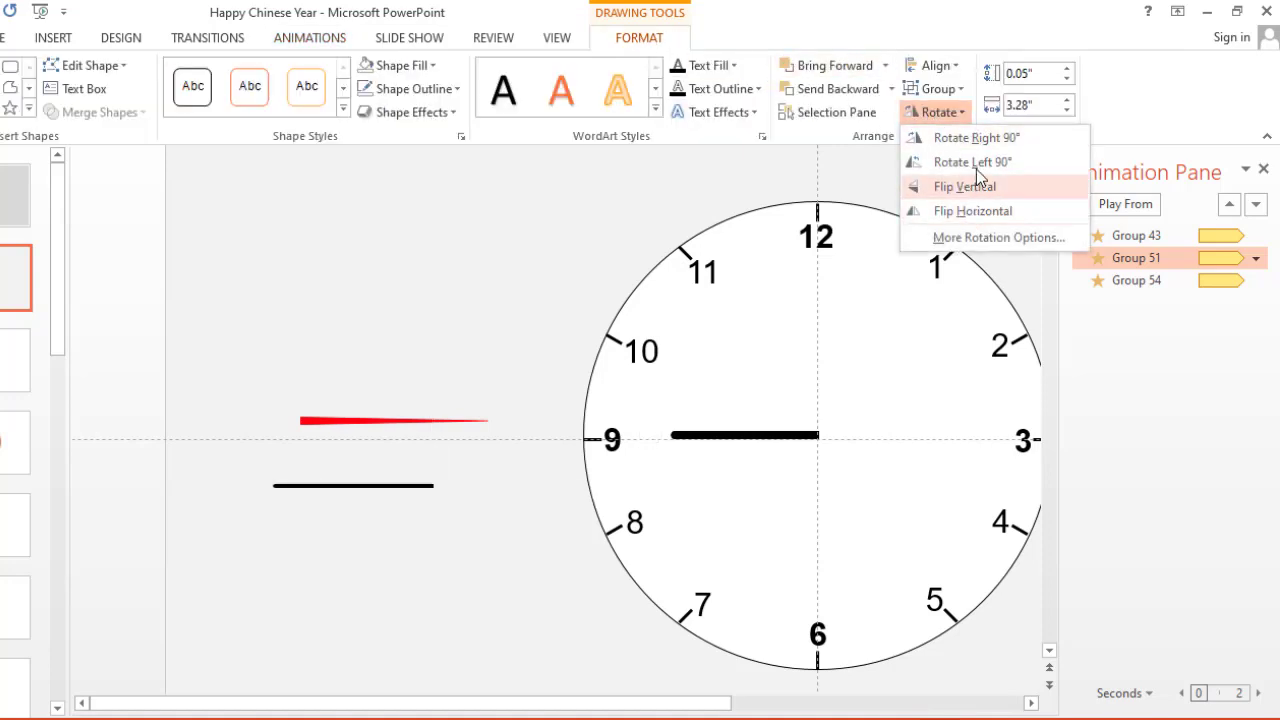
{"action": "left_click", "coordinate": [978, 162]}
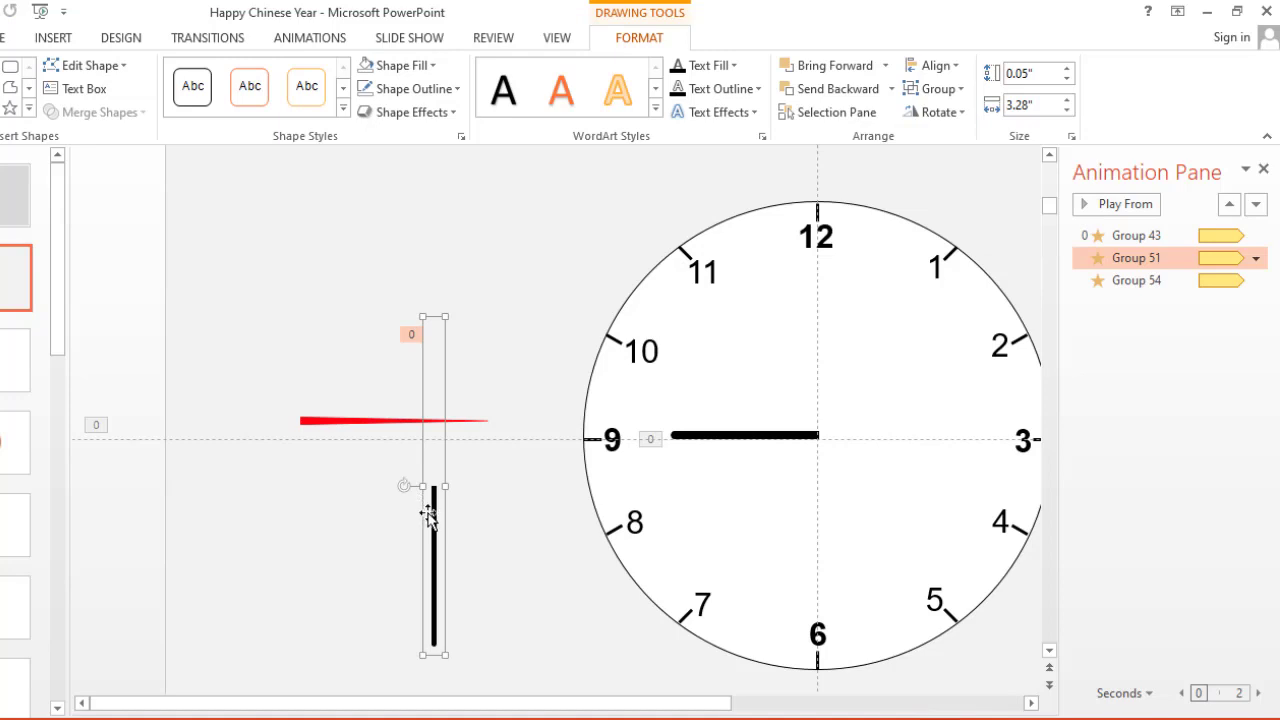
{"action": "left_click", "coordinate": [937, 65]}
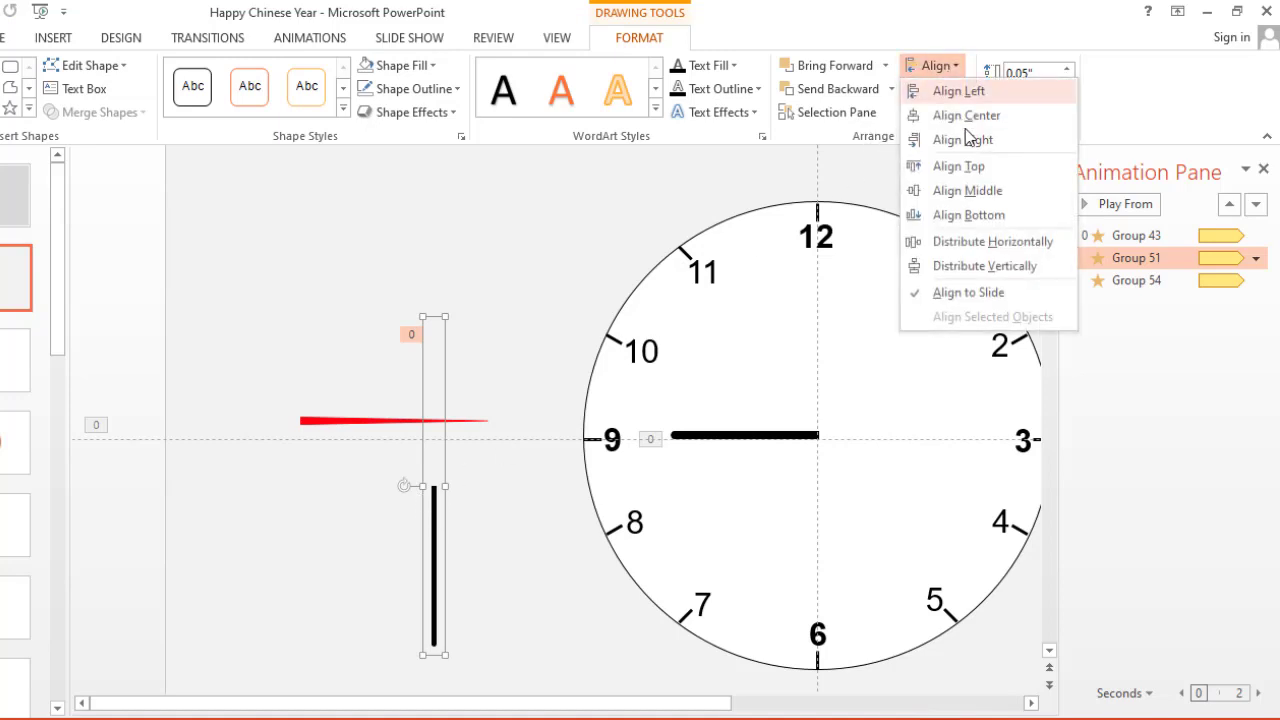
{"action": "left_click", "coordinate": [975, 113]}
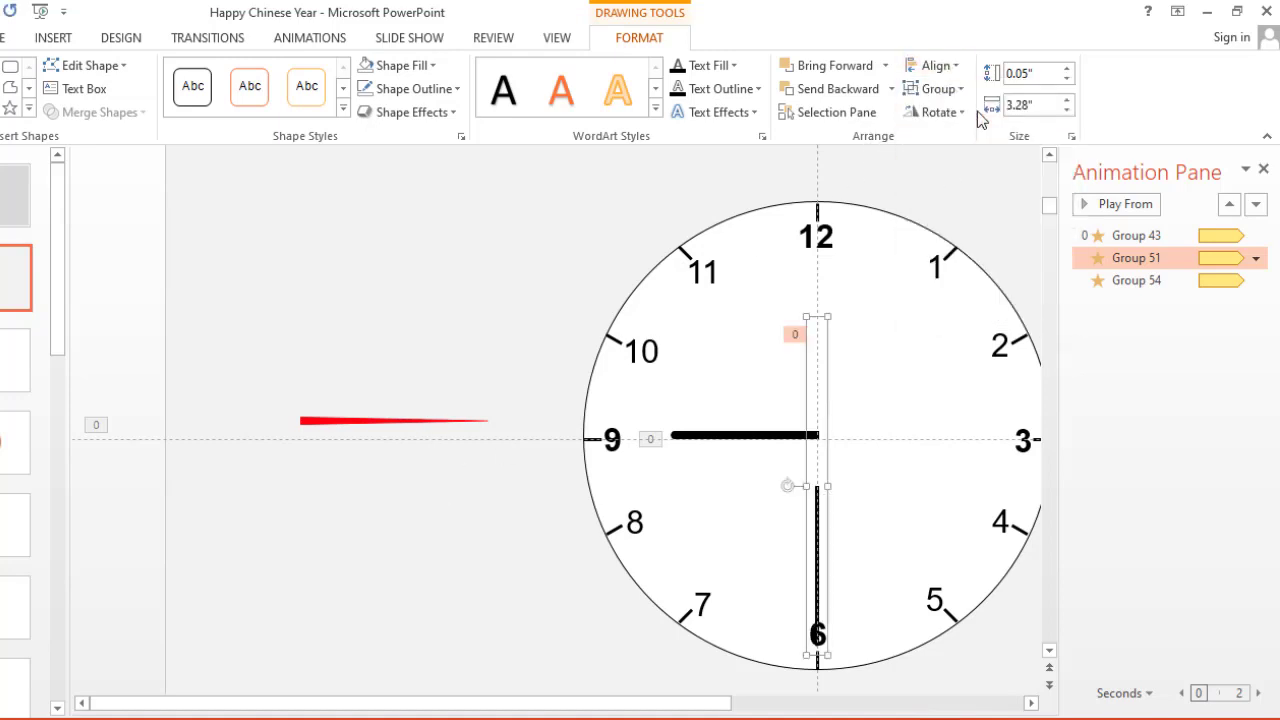
{"action": "left_click", "coordinate": [935, 65]}
{"action": "left_click", "coordinate": [984, 194]}
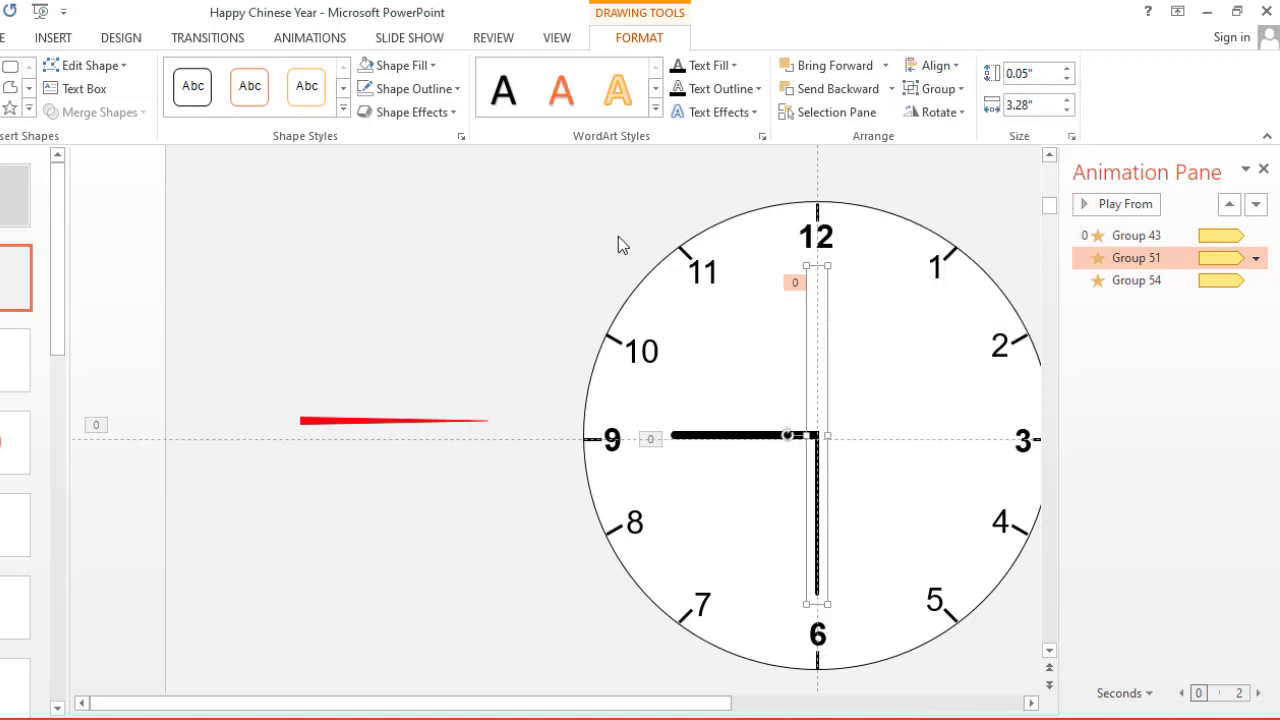
{"action": "left_click", "coordinate": [324, 45]}
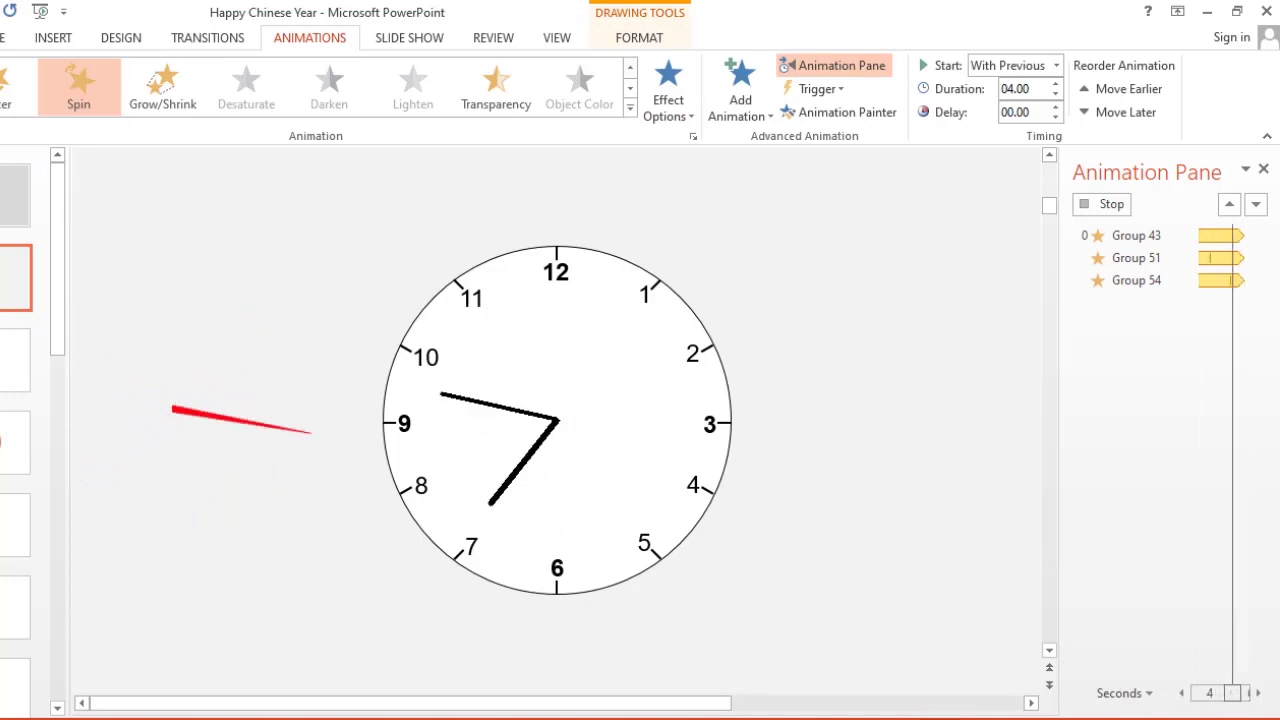
- Set the red second hand's Spin duration to 2.25 seconds
{"action": "left_click", "coordinate": [306, 414]}
{"action": "left_click", "coordinate": [1056, 94]}
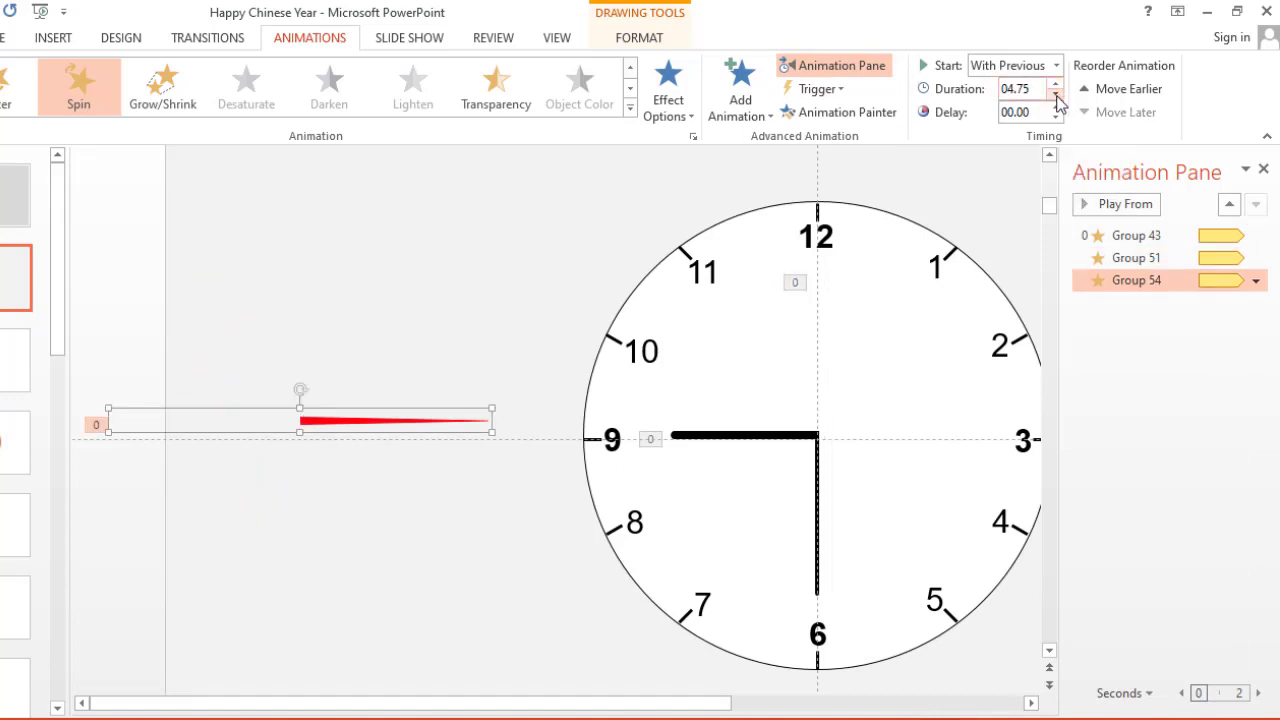
{"action": "left_click", "coordinate": [1057, 94]}
{"action": "left_click", "coordinate": [1056, 85]}
- Centre the red hand on the clock with Align Middle and Align Center
{"action": "left_click", "coordinate": [356, 360]}
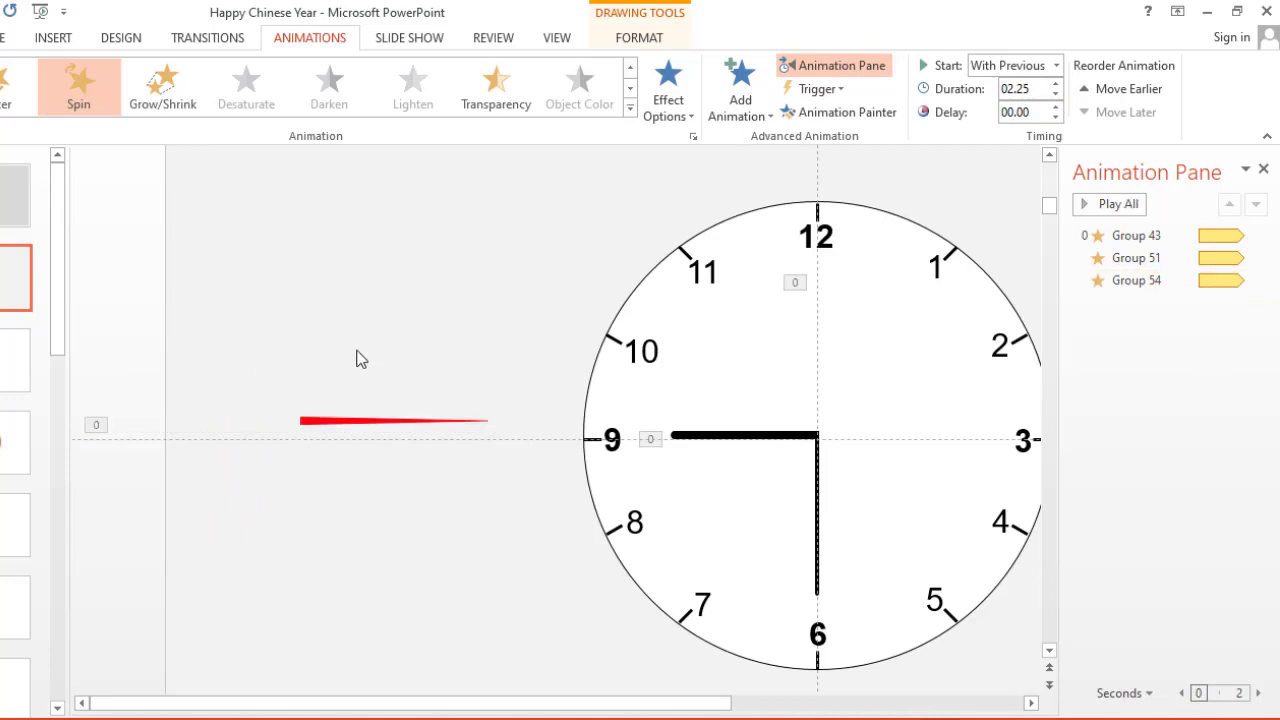
{"action": "left_click", "coordinate": [328, 418]}
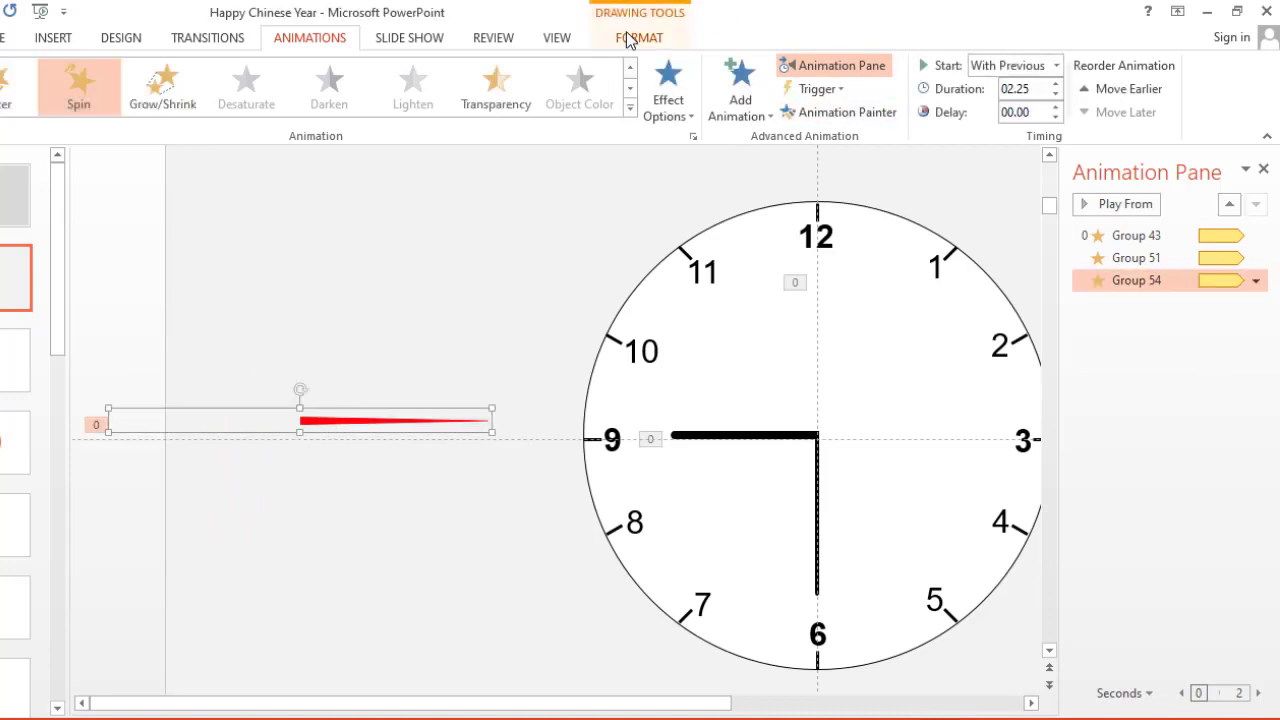
{"action": "left_click", "coordinate": [628, 40]}
{"action": "left_click", "coordinate": [957, 72]}
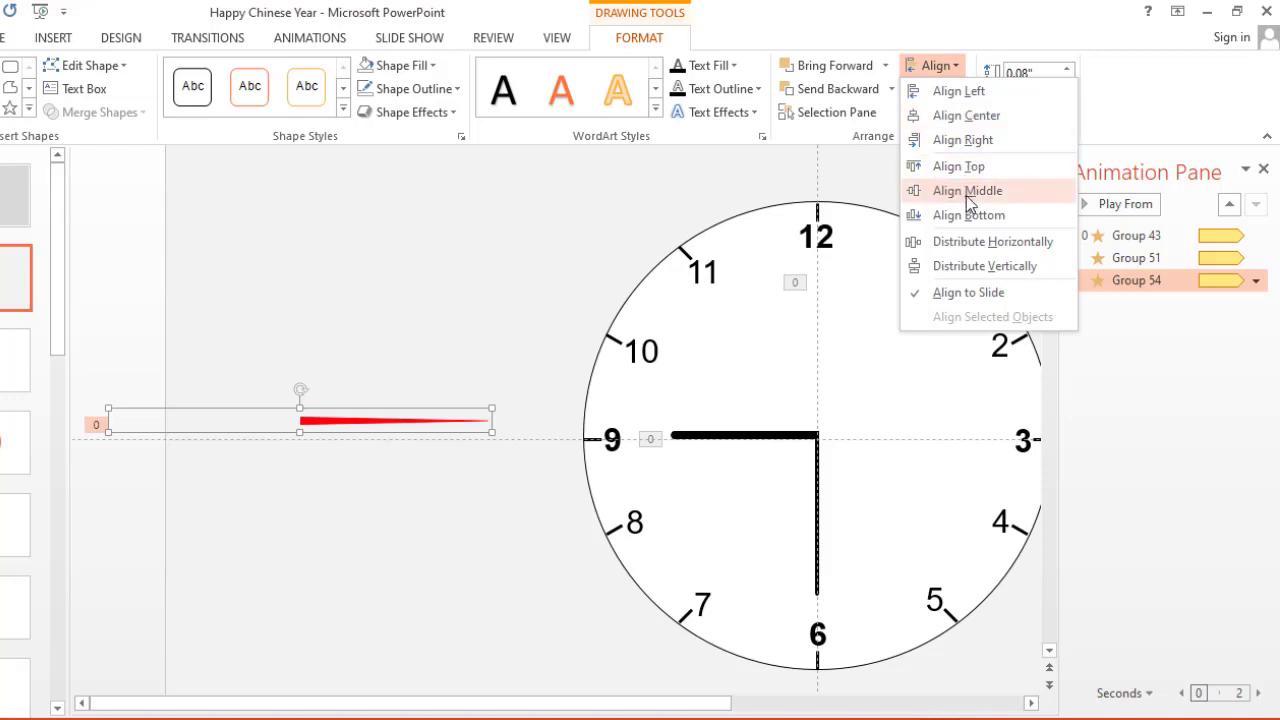
{"action": "left_click", "coordinate": [966, 195]}
{"action": "left_click", "coordinate": [951, 70]}
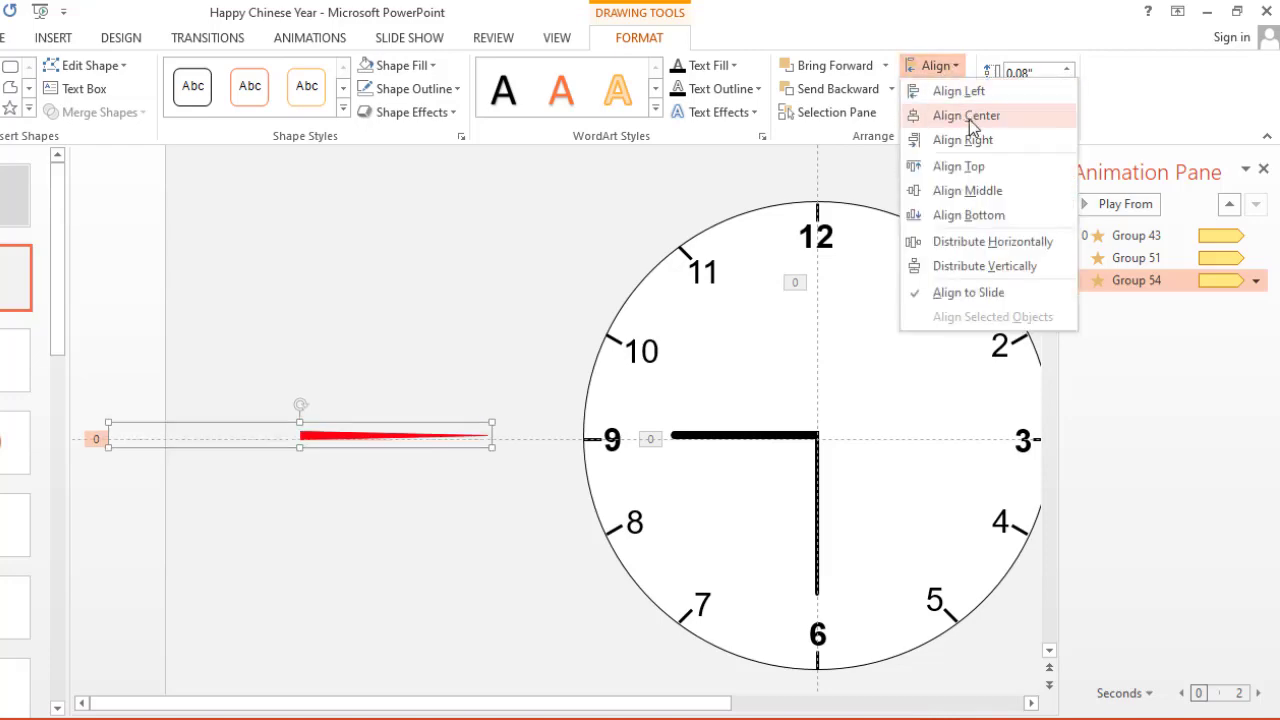
{"action": "left_click", "coordinate": [969, 117]}
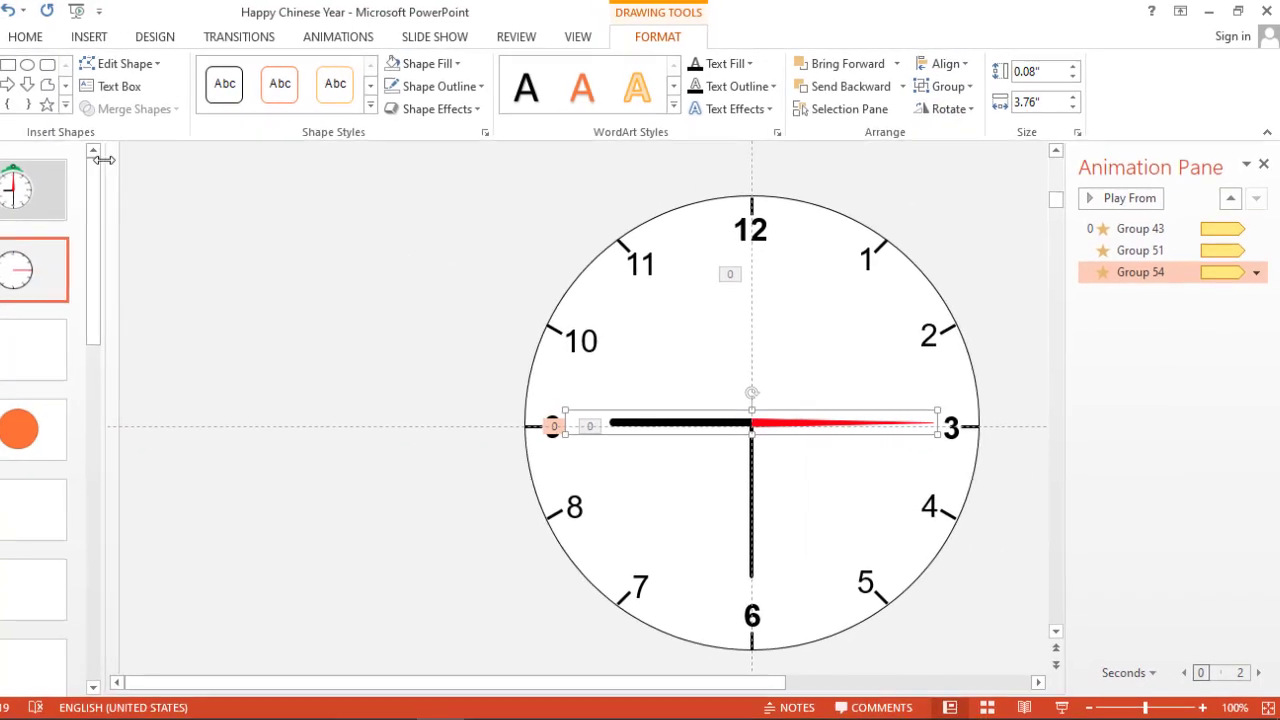
{"action": "left_click", "coordinate": [382, 35]}
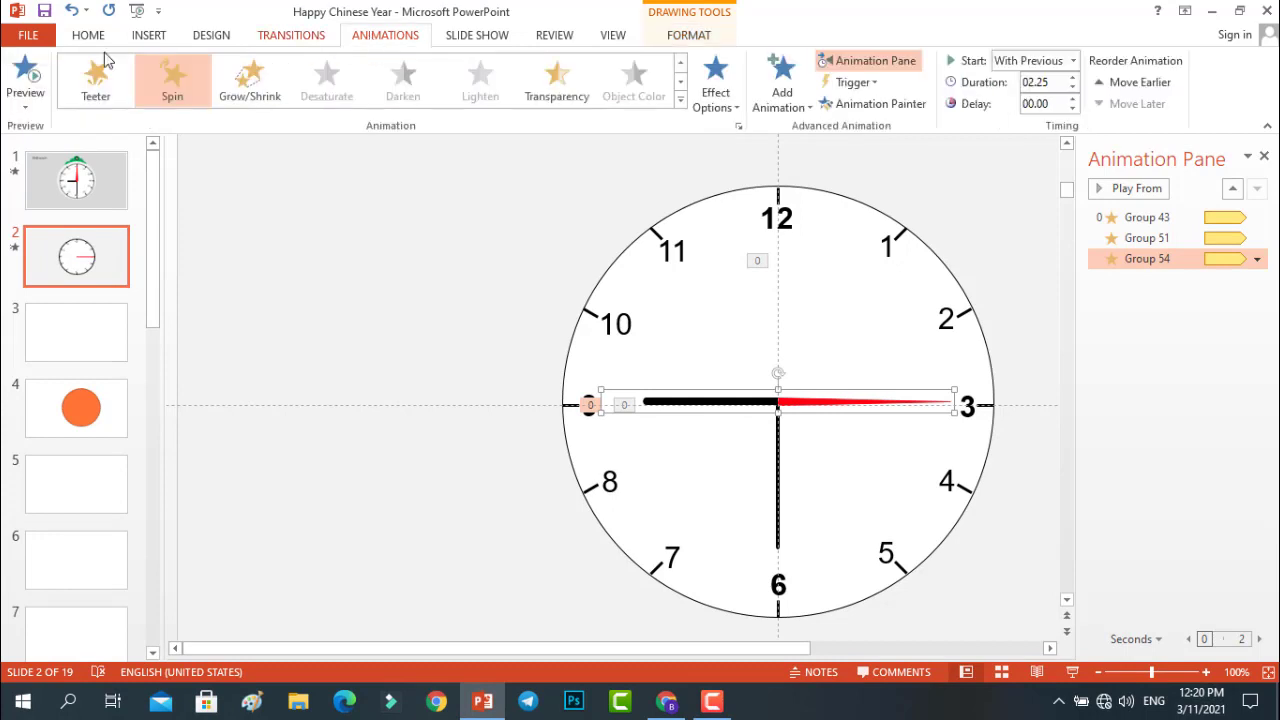
- Preview slide 2's spinning hands, then display slide 1's finished clock
{"action": "left_click", "coordinate": [25, 75]}
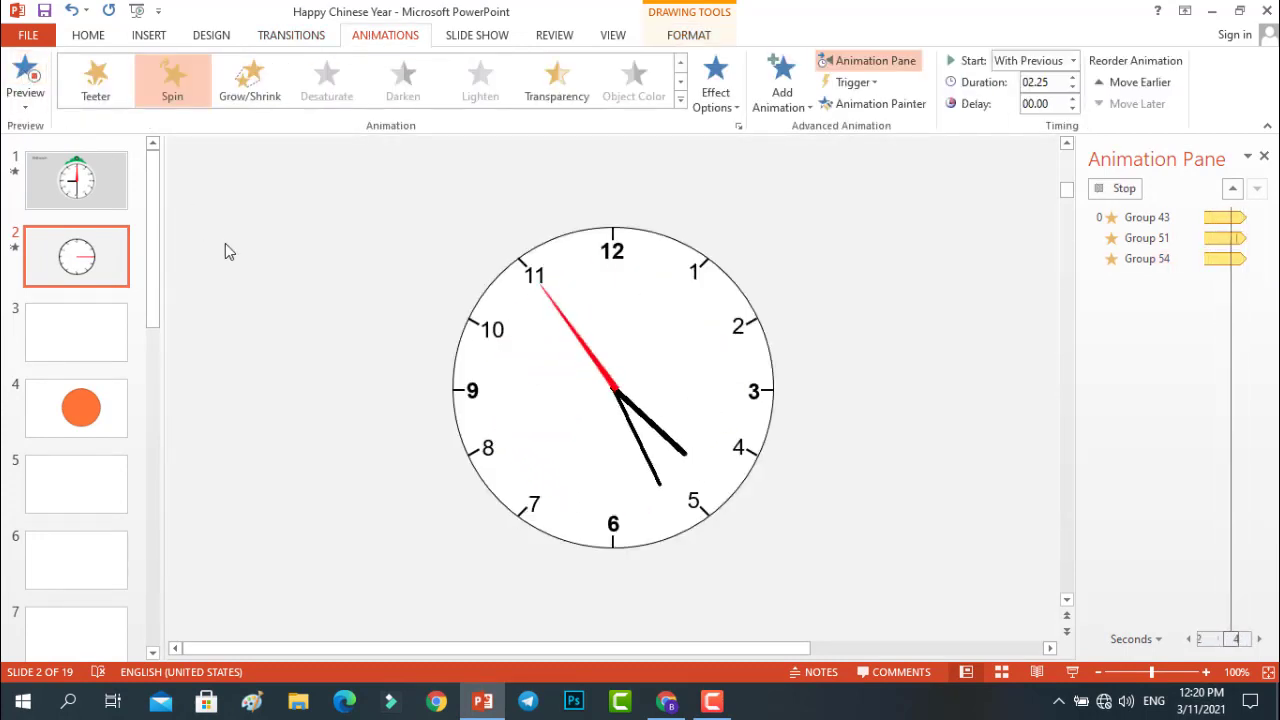
{"action": "left_click", "coordinate": [76, 205]}
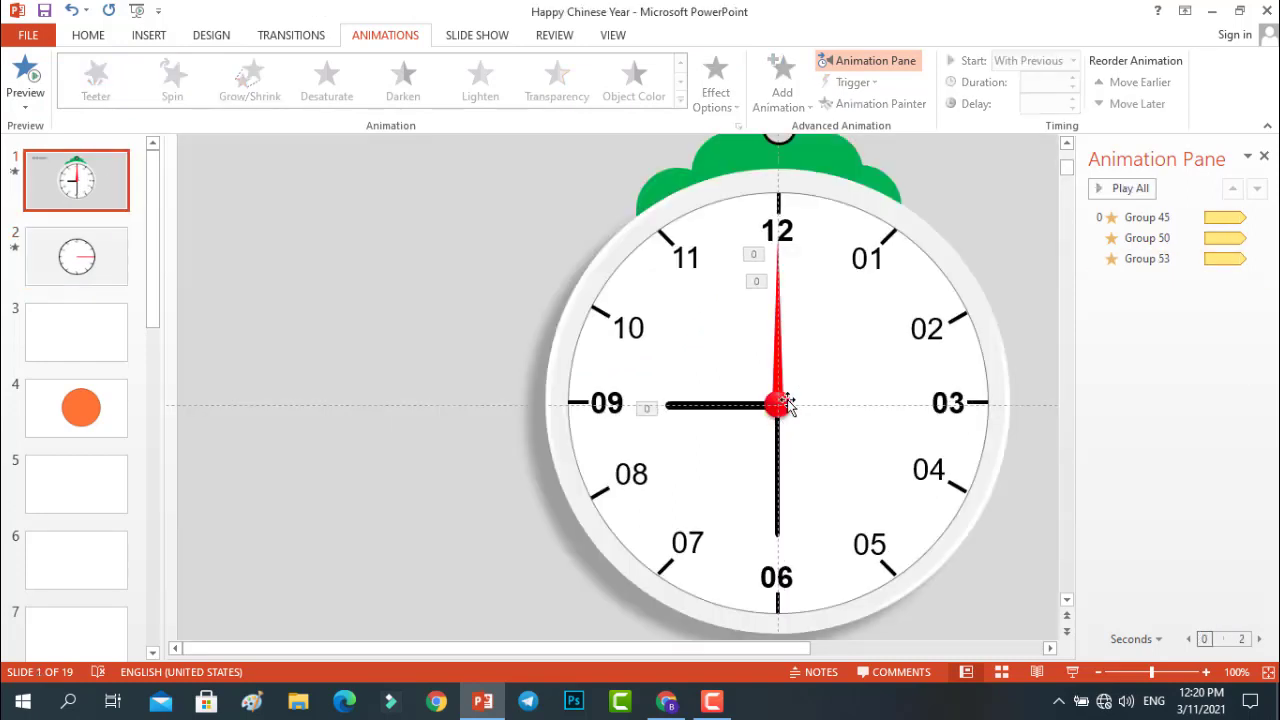
- Draw a small oval on slide 2's clock, give it a 3D preset effect and red fill
{"action": "left_click", "coordinate": [64, 248]}
{"action": "left_click", "coordinate": [150, 35]}
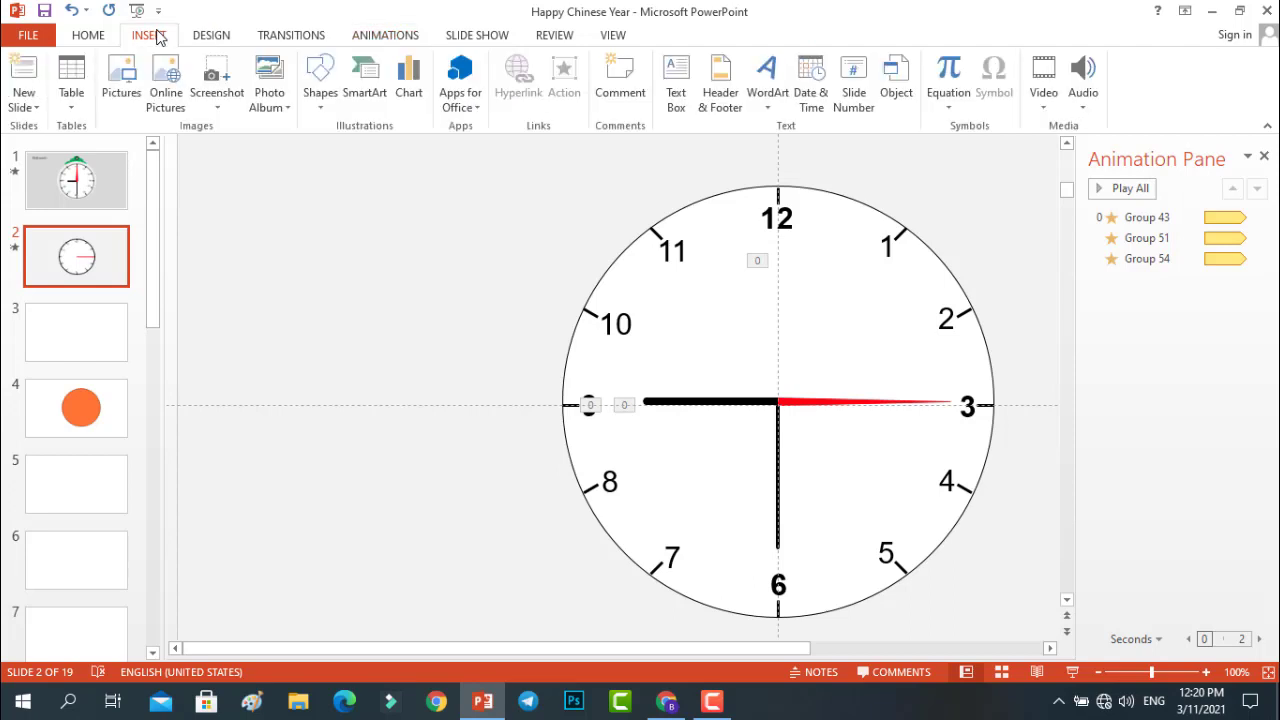
{"action": "left_click", "coordinate": [320, 95]}
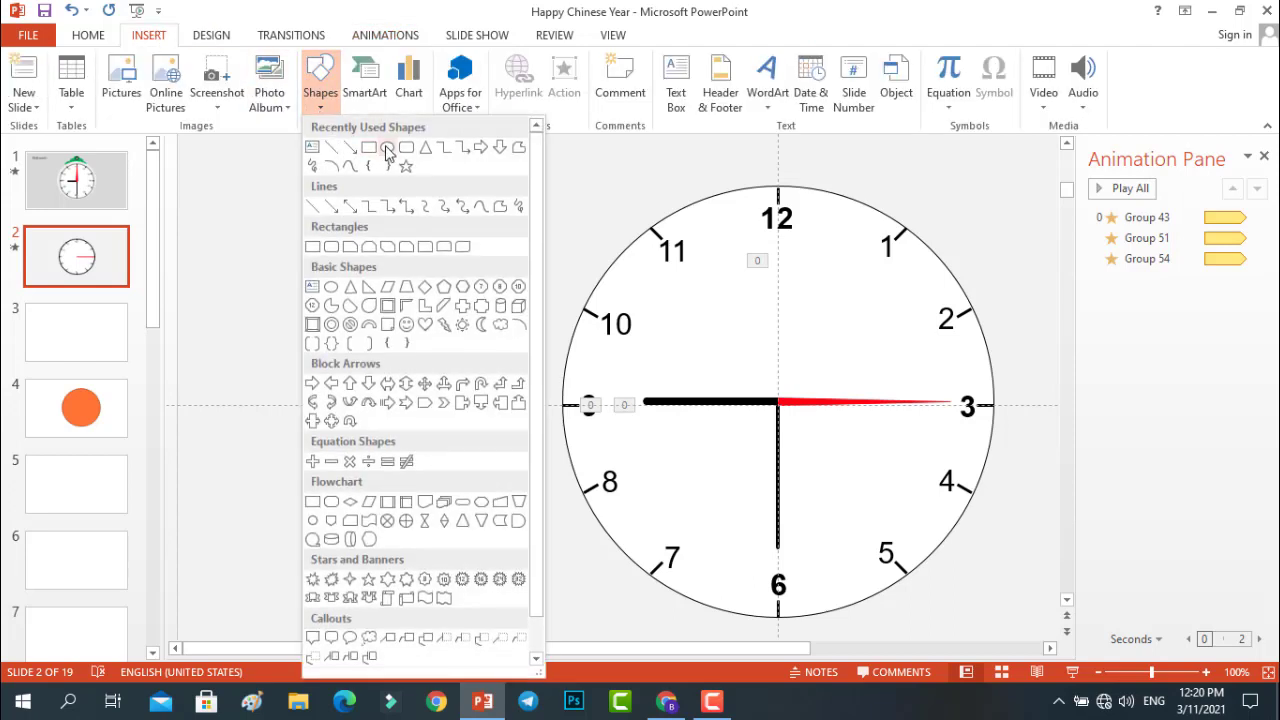
{"action": "left_click", "coordinate": [369, 148]}
{"action": "left_click_drag", "start_coordinate": [389, 240], "coordinate": [780, 402]}
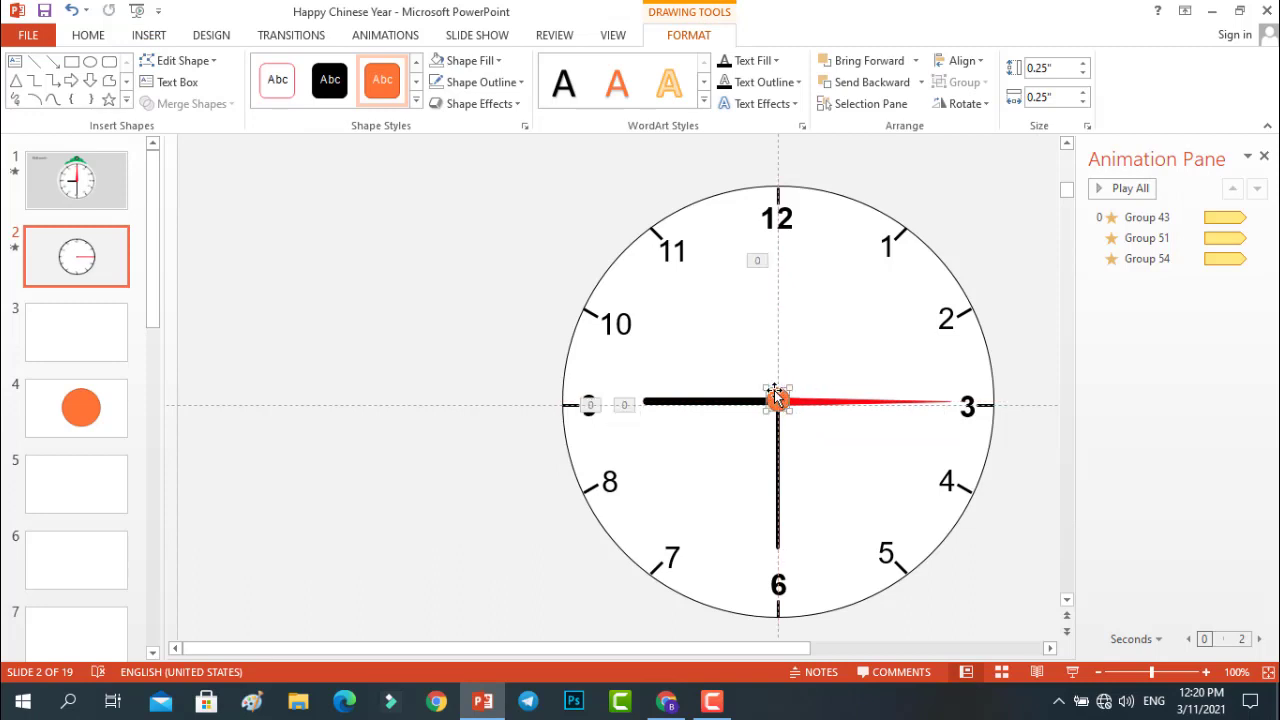
{"action": "left_click", "coordinate": [478, 103]}
{"action": "mouse_move", "coordinate": [540, 137]}
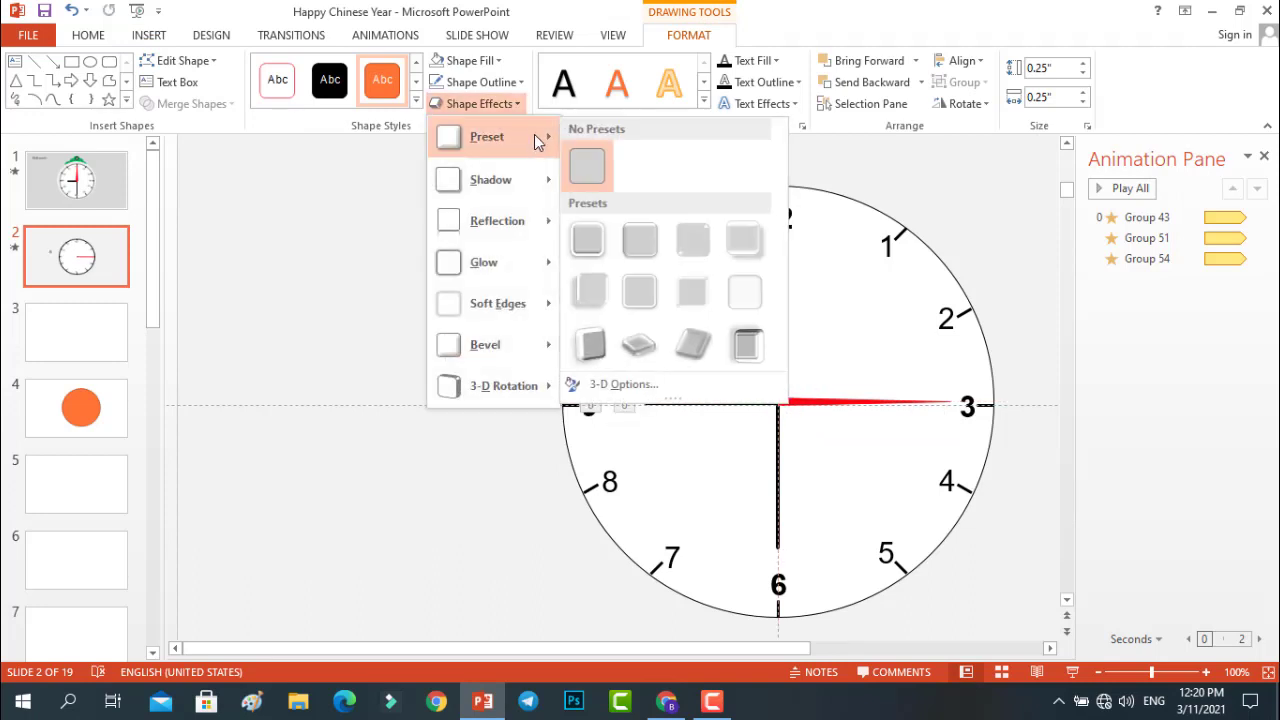
{"action": "left_click", "coordinate": [643, 248]}
{"action": "left_click", "coordinate": [447, 305]}
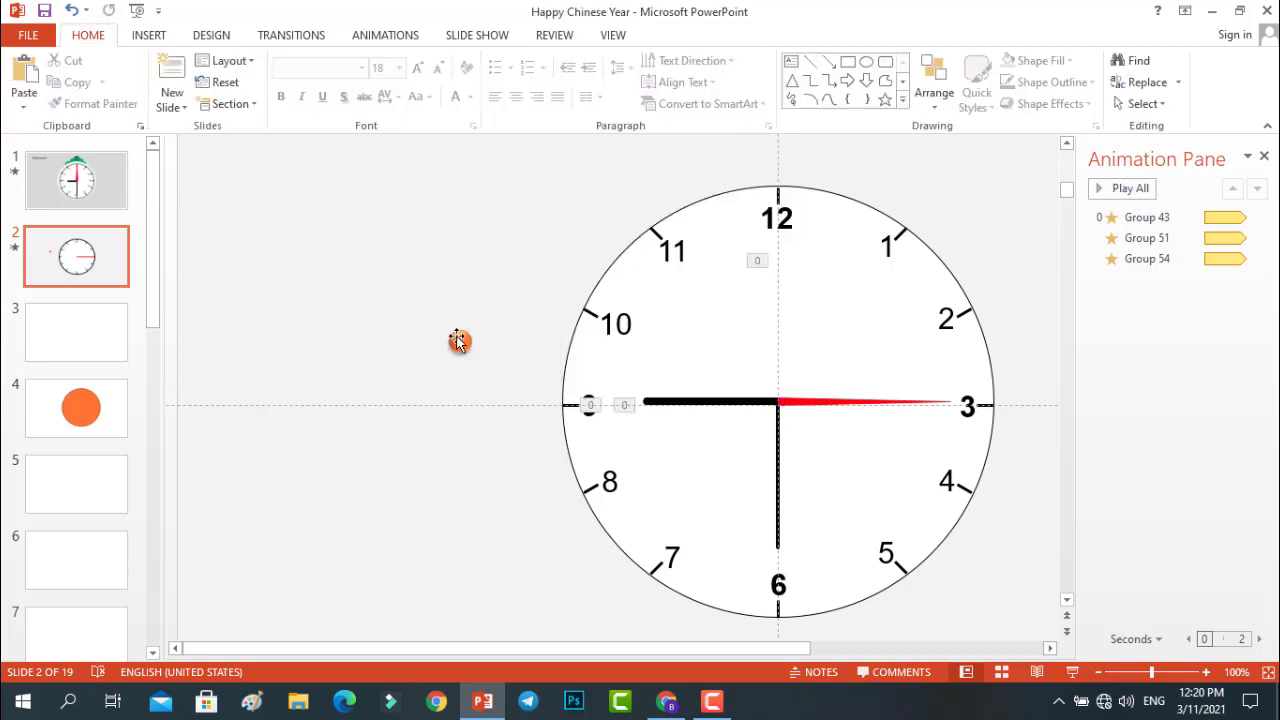
{"action": "left_click", "coordinate": [458, 341]}
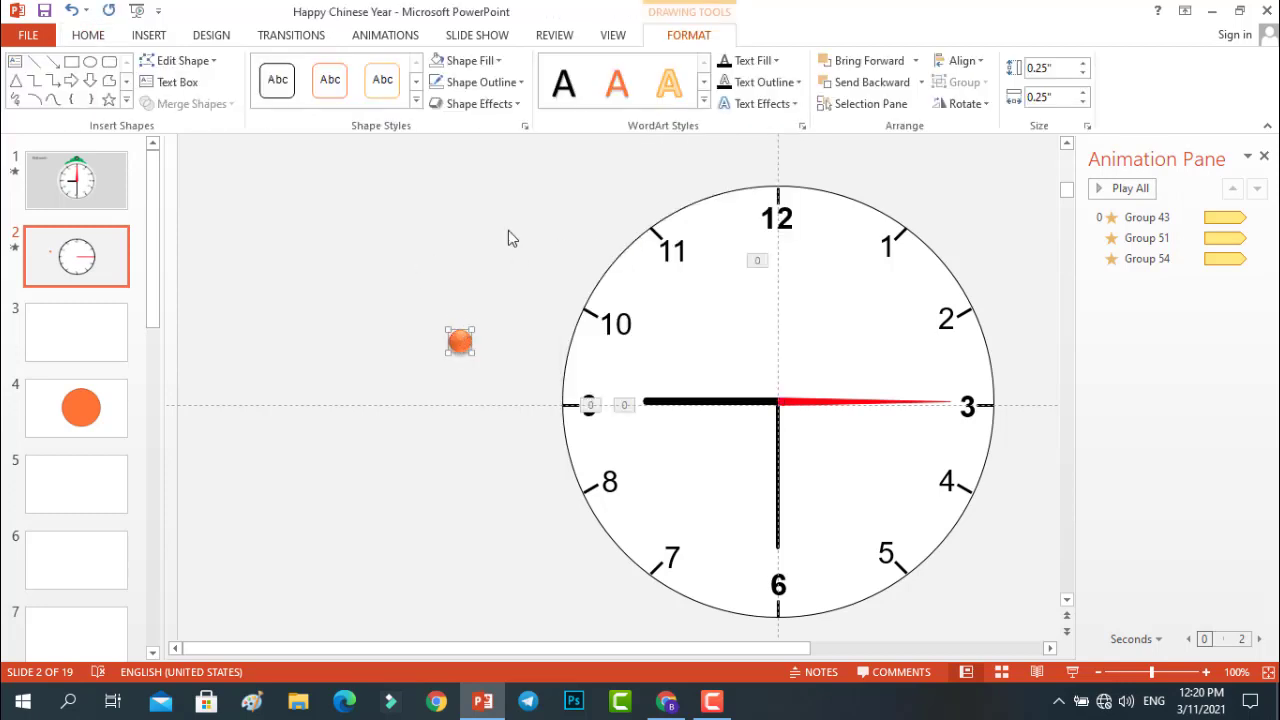
{"action": "left_click", "coordinate": [490, 61]}
{"action": "left_click", "coordinate": [572, 158]}
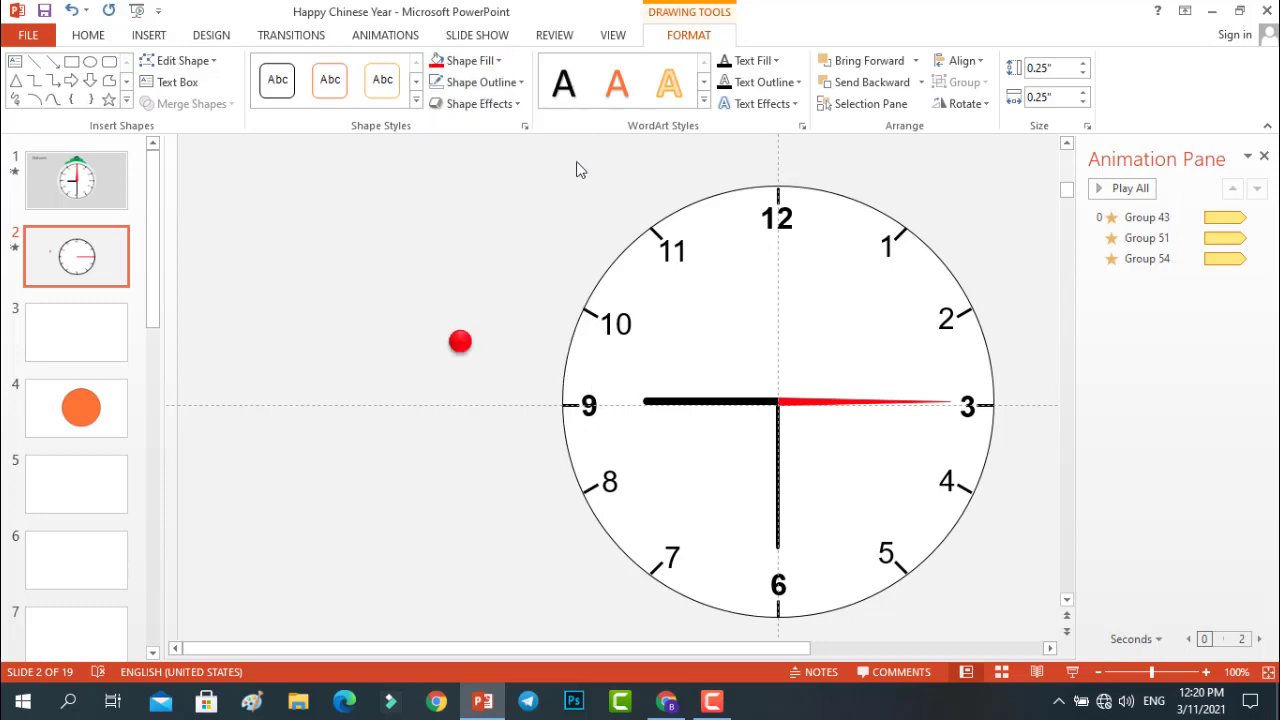
- Centre the red cap horizontally and vertically at the clock's pivot
{"action": "left_click", "coordinate": [462, 338]}
{"action": "double_click", "coordinate": [460, 338]}
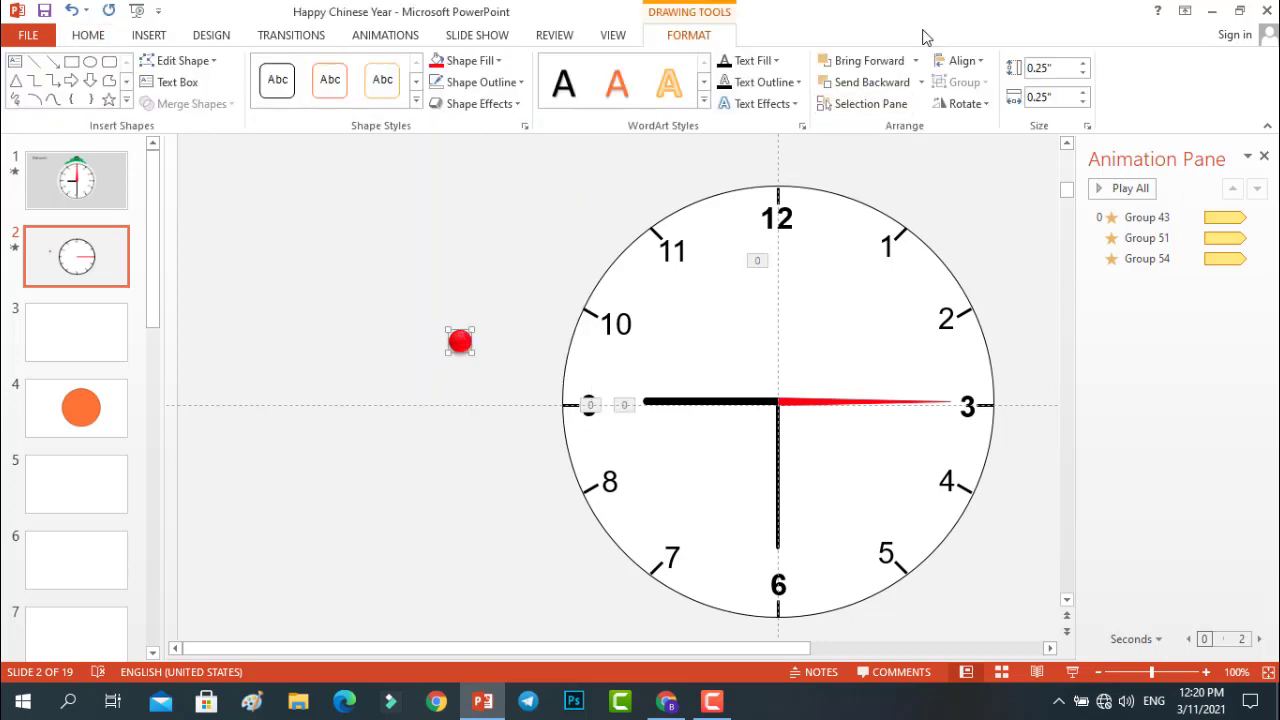
{"action": "left_click", "coordinate": [960, 60]}
{"action": "left_click", "coordinate": [991, 107]}
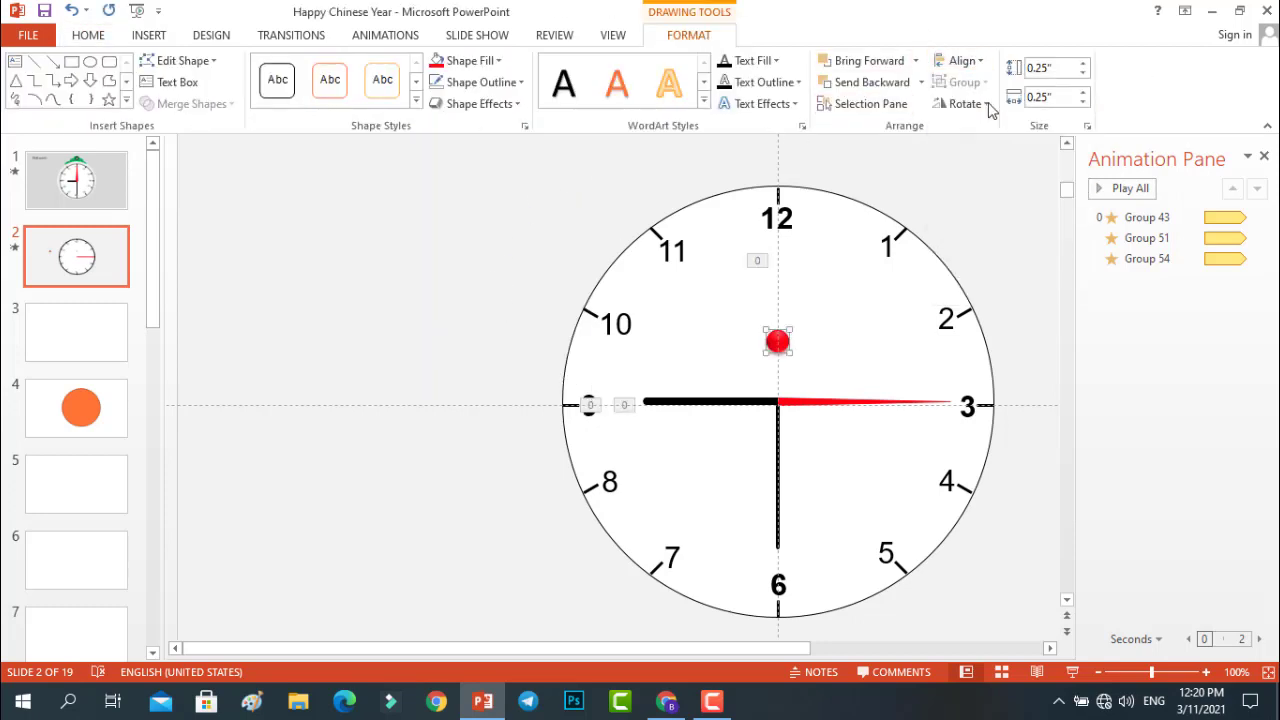
{"action": "left_click", "coordinate": [960, 60]}
{"action": "left_click", "coordinate": [991, 172]}
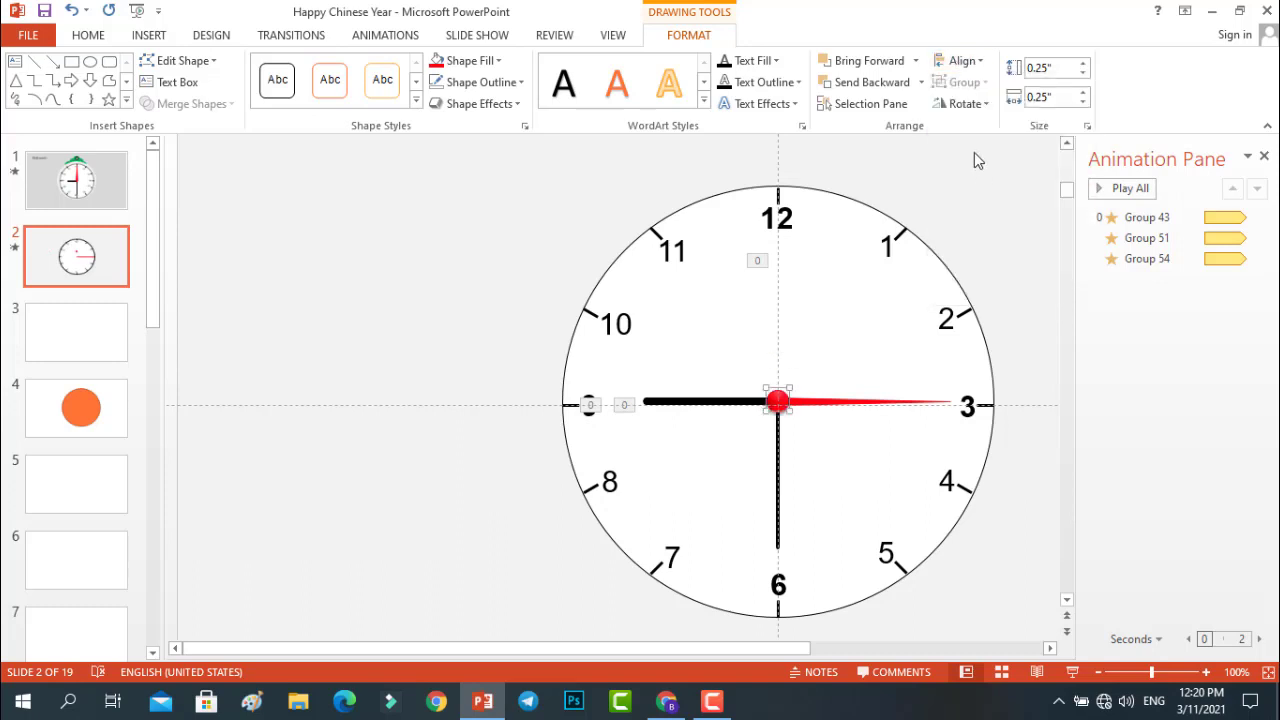
{"action": "left_click", "coordinate": [523, 196]}
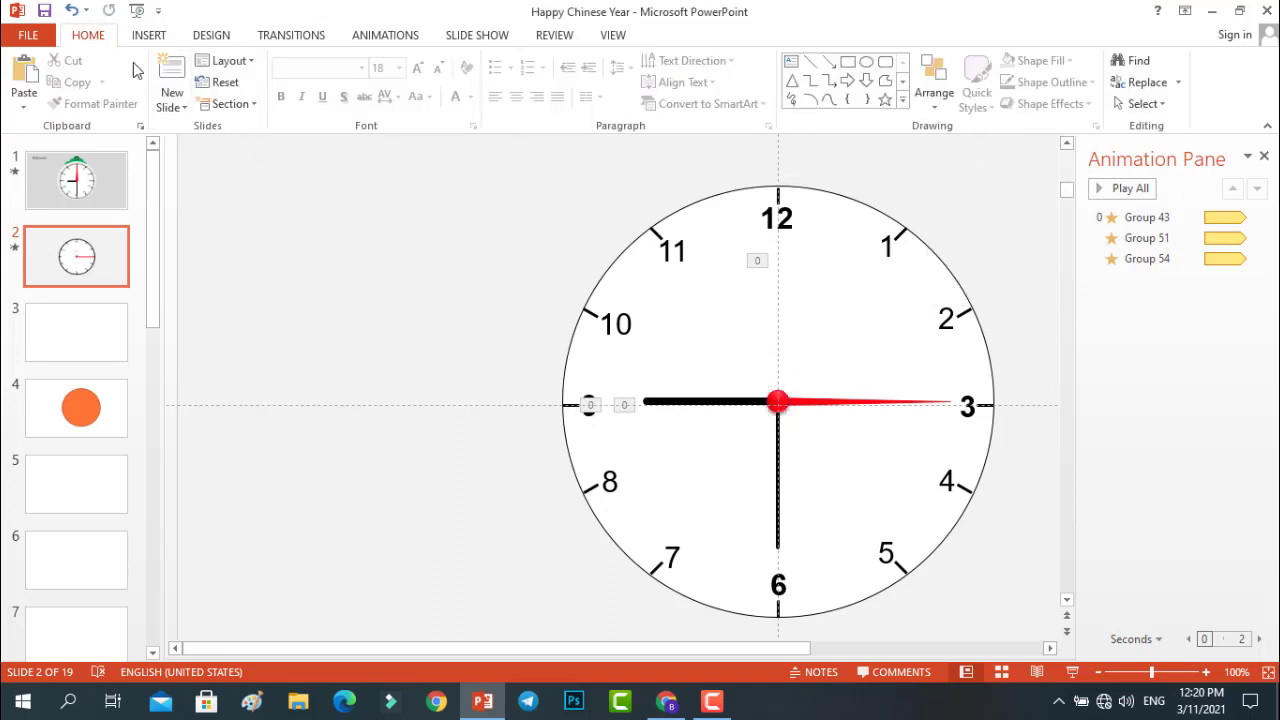
{"action": "left_click", "coordinate": [372, 38]}
- Lengthen the horizontal black hand's Spin to 7.00 seconds and preview the result
{"action": "left_click", "coordinate": [25, 72]}
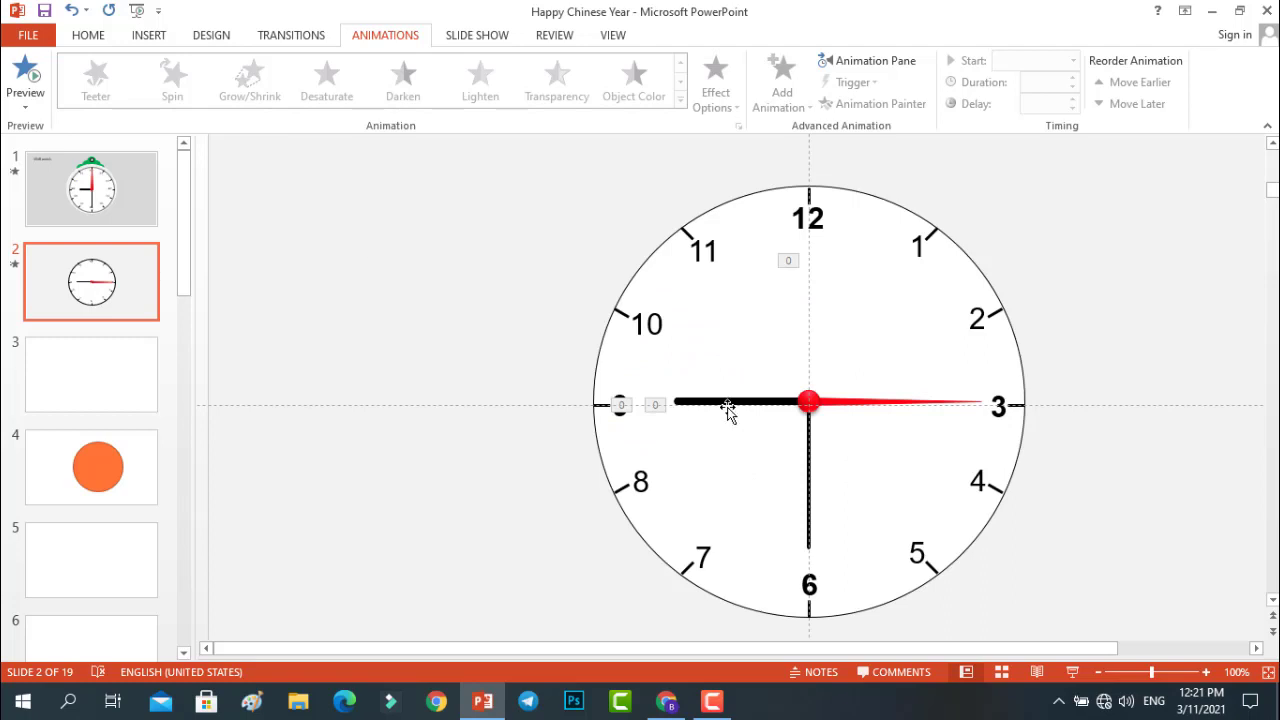
{"action": "left_click", "coordinate": [731, 403]}
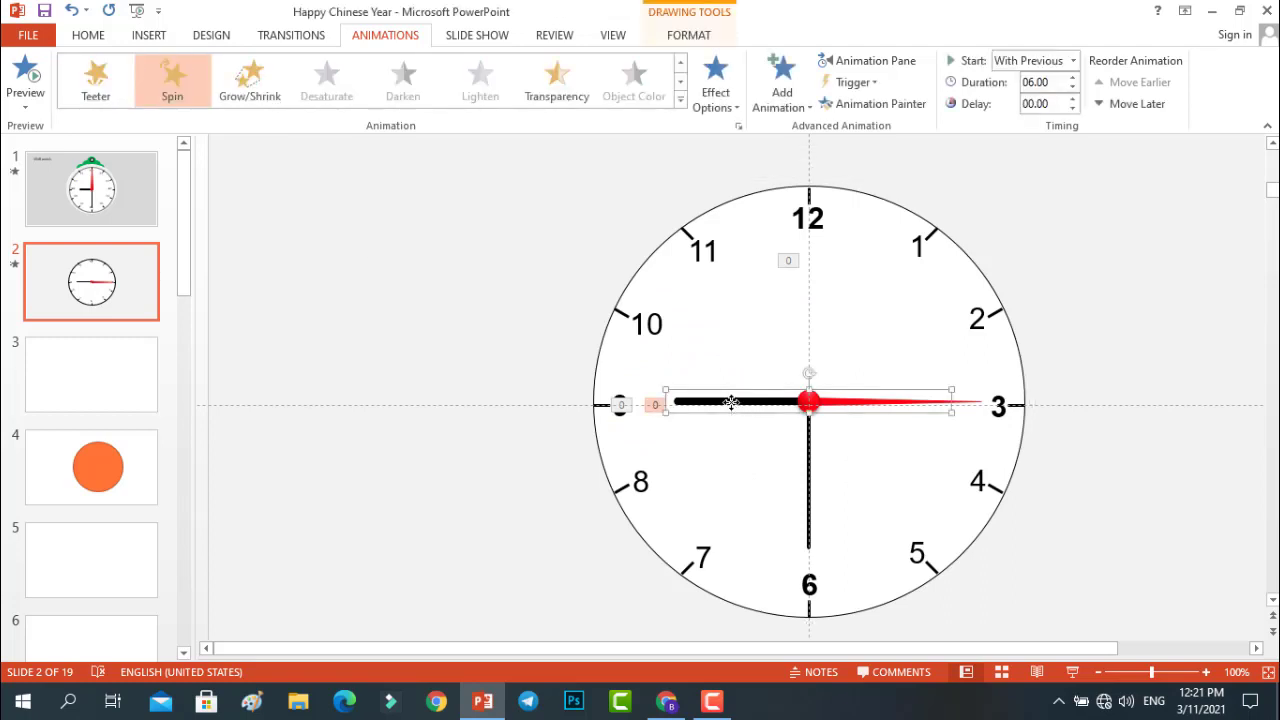
{"action": "left_click", "coordinate": [1071, 80]}
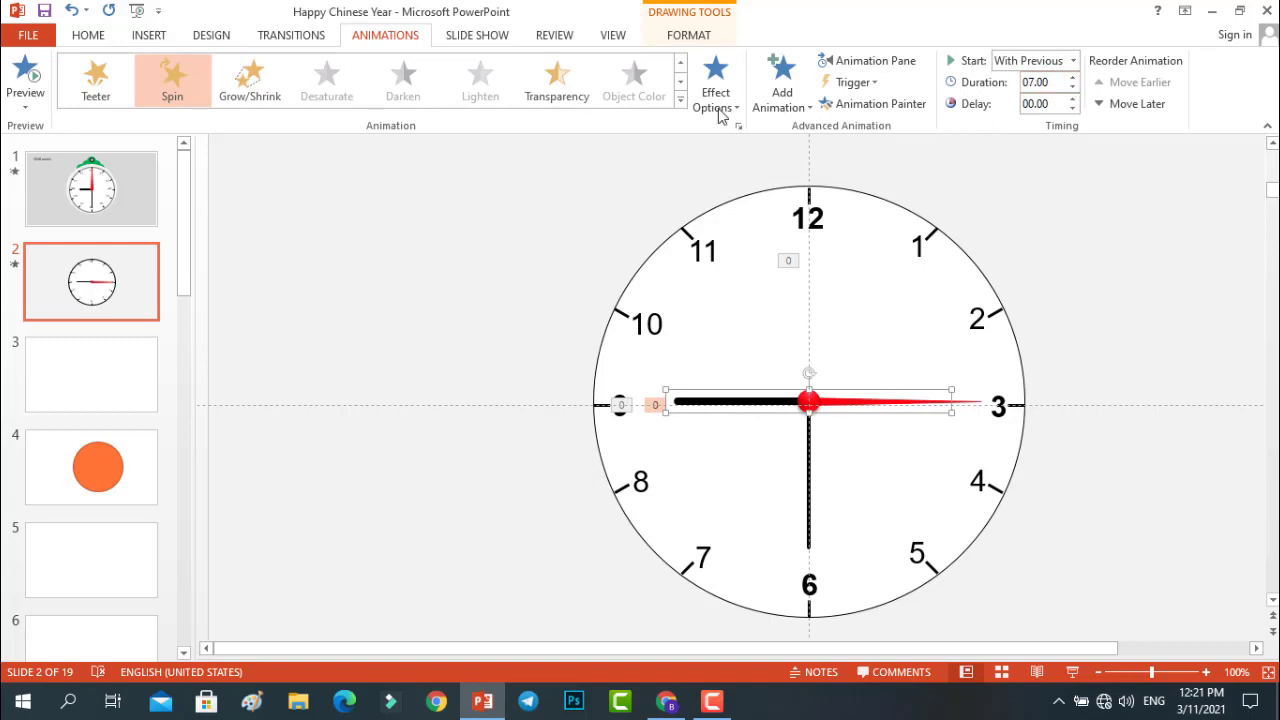
{"action": "left_click", "coordinate": [25, 72]}
- Copy slide 4's orange circle onto slide 2 and send it behind the clock
{"action": "key", "text": "Page_Up"}
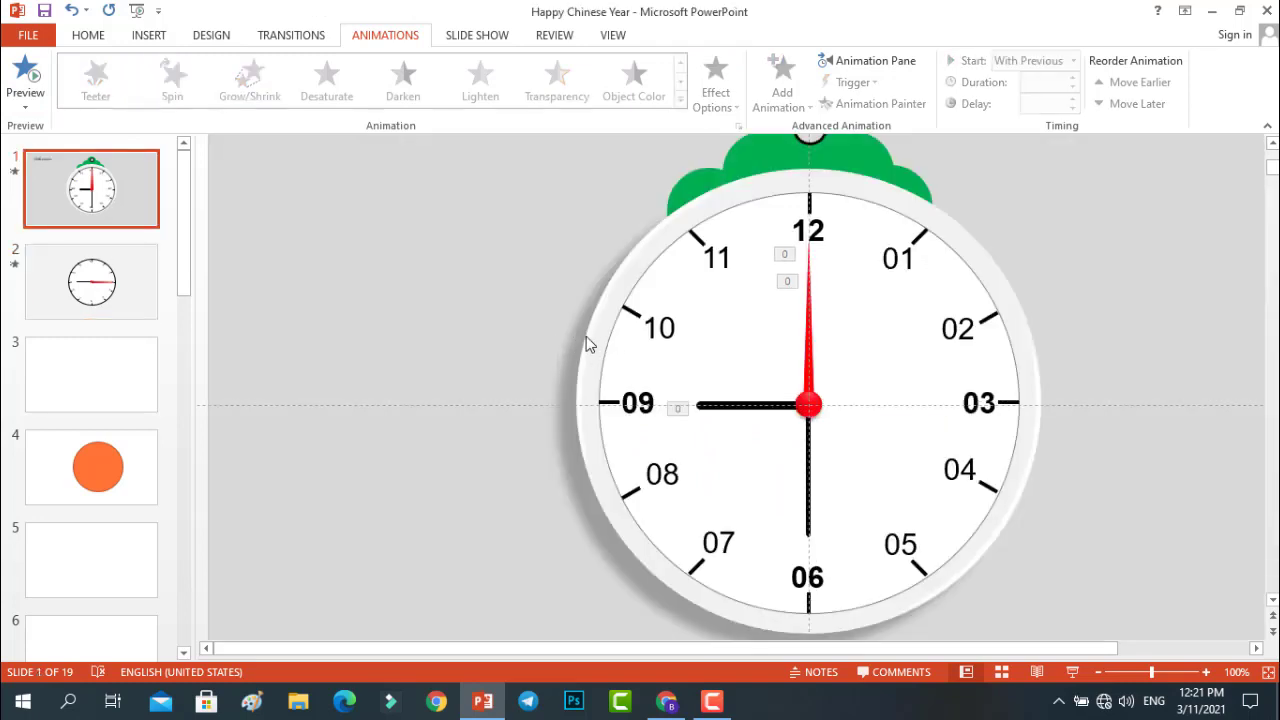
{"action": "key", "text": "Page_Down"}
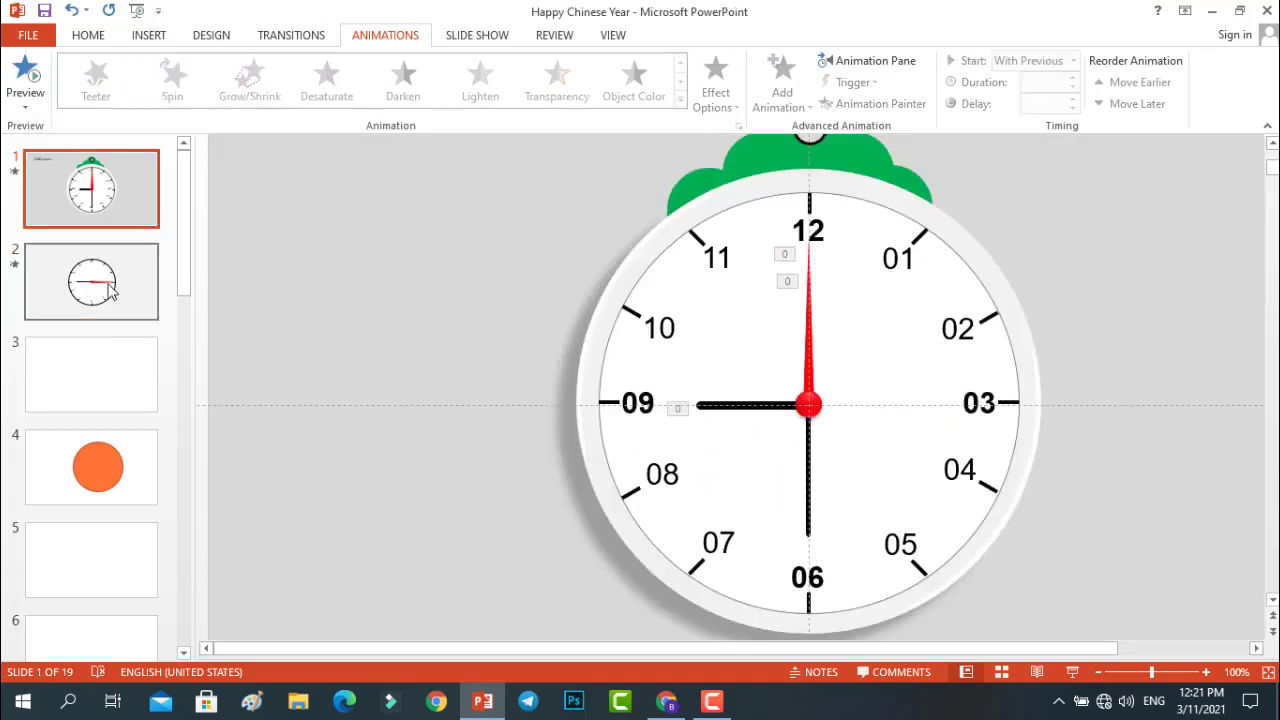
{"action": "key", "text": "Page_Down"}
{"action": "key", "text": "Page_Down"}
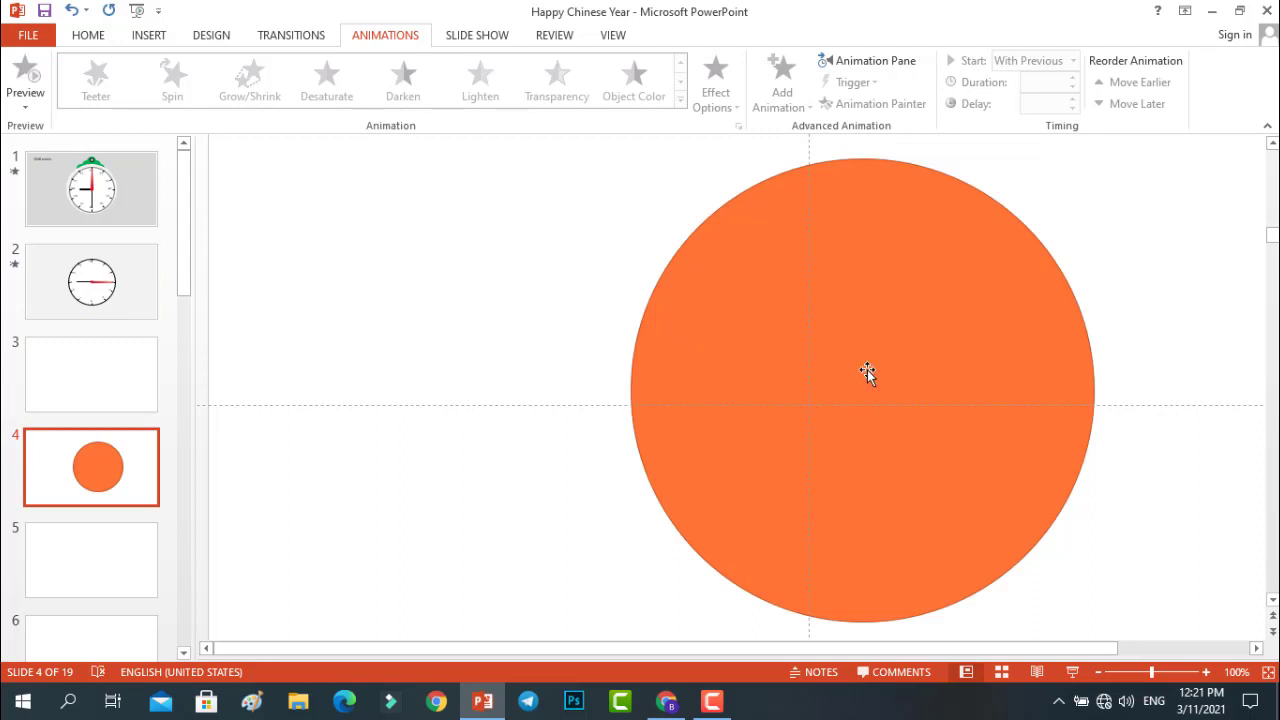
{"action": "left_click_drag", "start_coordinate": [867, 373], "coordinate": [792, 357]}
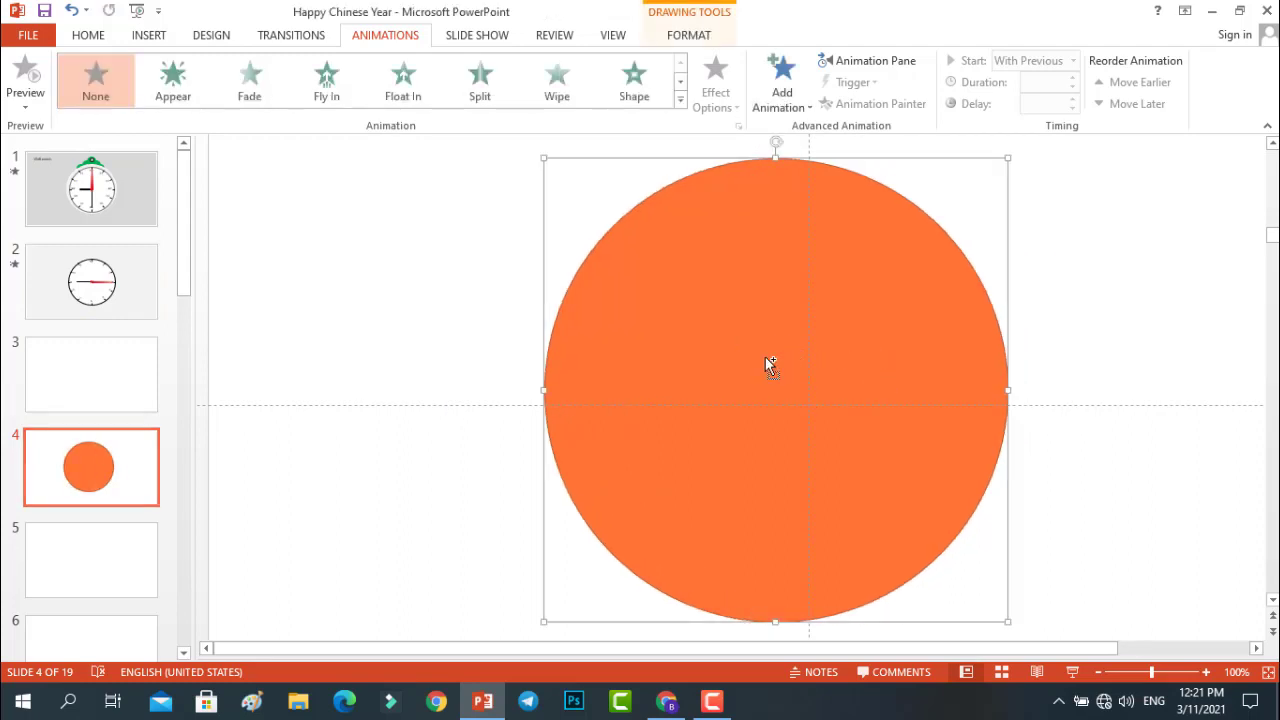
{"action": "left_click", "coordinate": [152, 304]}
{"action": "key", "text": "ctrl+v"}
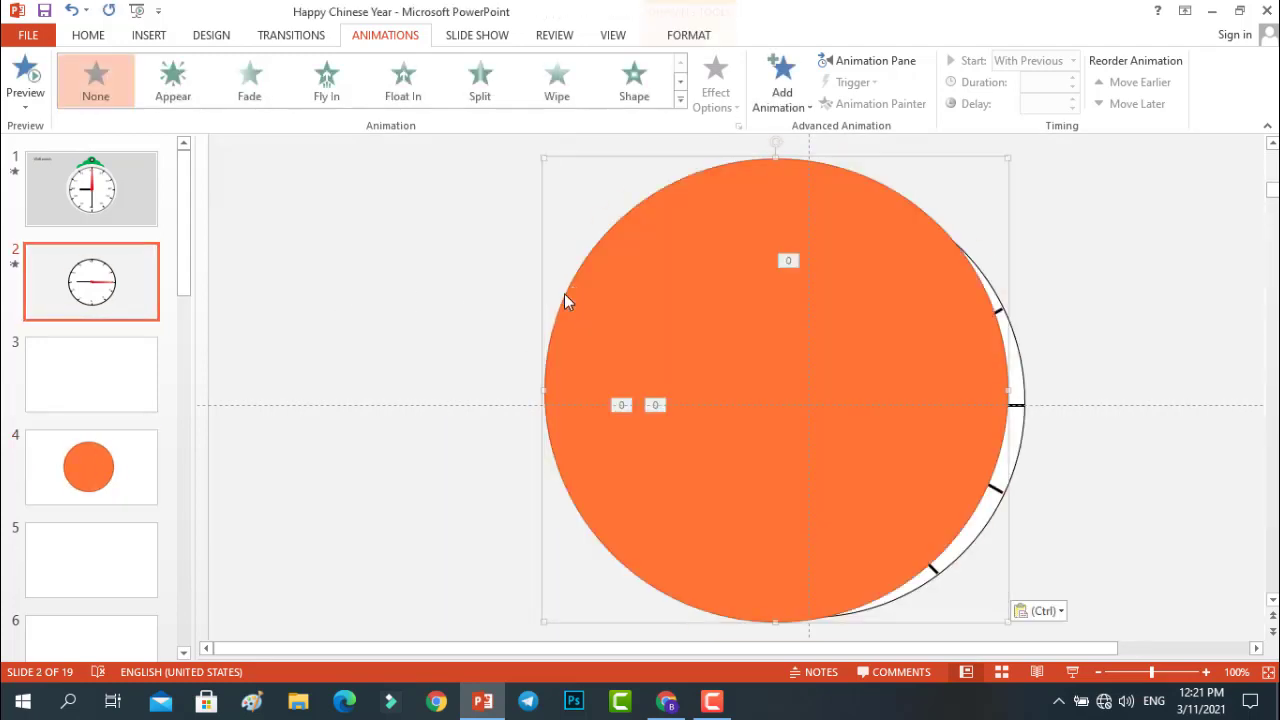
{"action": "scroll", "coordinate": [584, 298], "scroll_direction": "down", "scroll_amount": 3, "text": "ctrl"}
{"action": "left_click_drag", "start_coordinate": [604, 303], "coordinate": [408, 337]}
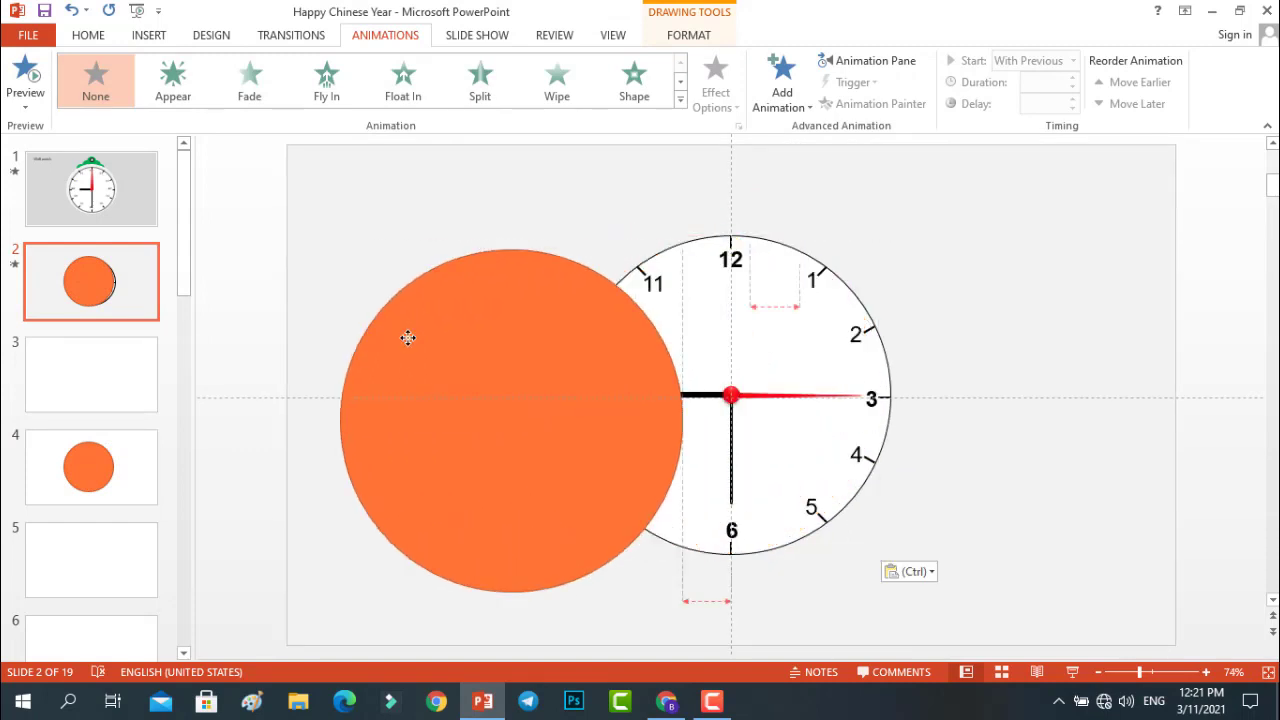
{"action": "left_click", "coordinate": [688, 36]}
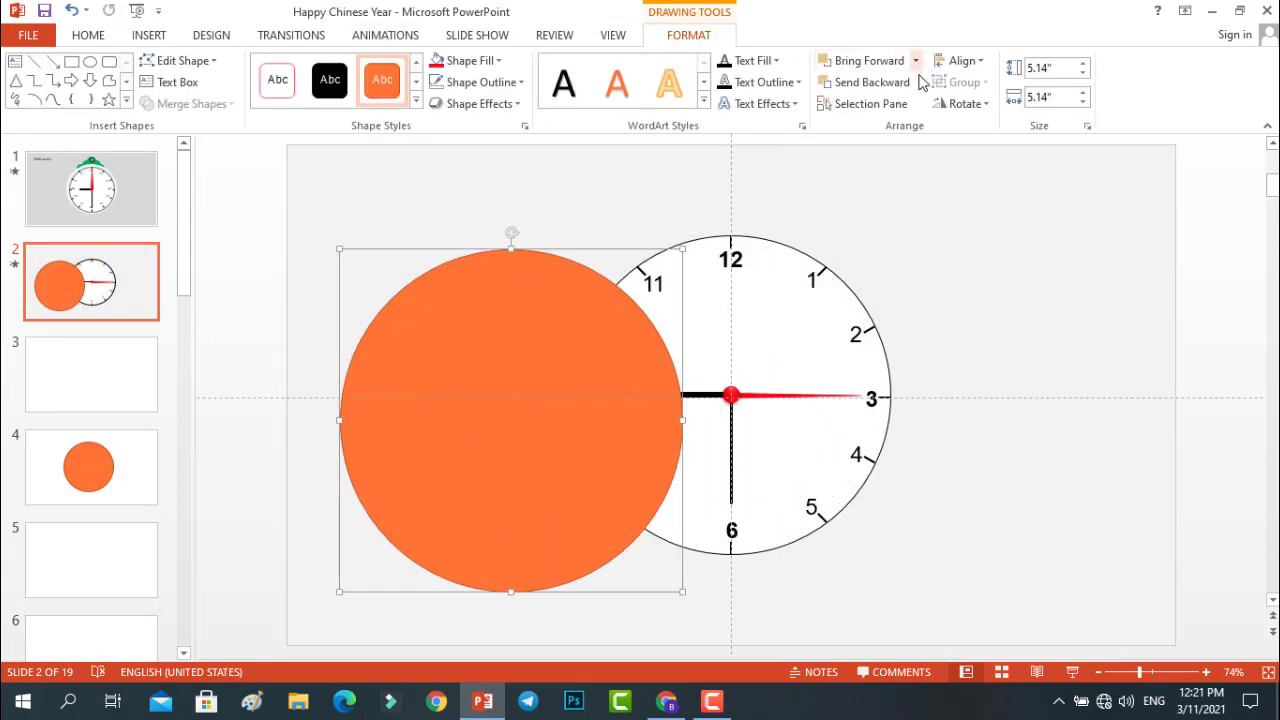
{"action": "left_click", "coordinate": [921, 82]}
{"action": "left_click", "coordinate": [906, 129]}
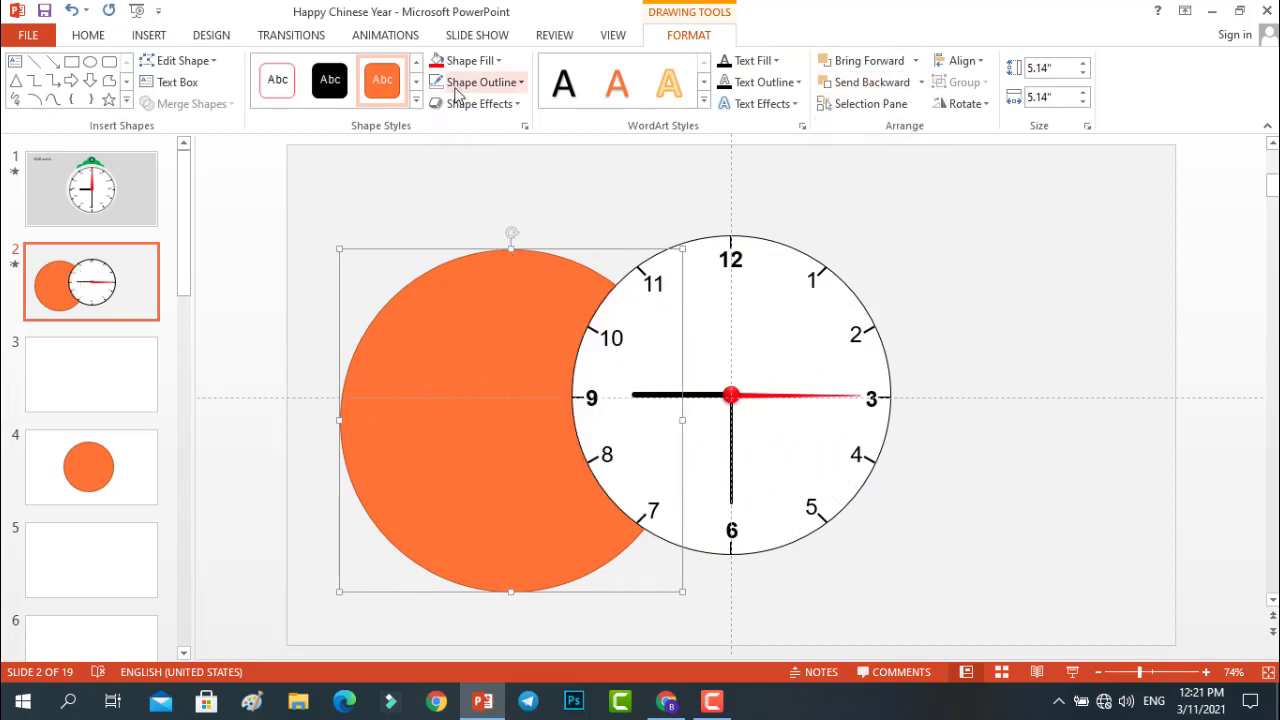
- Fill the pasted circle light grey and remove its outline
{"action": "left_click", "coordinate": [95, 190]}
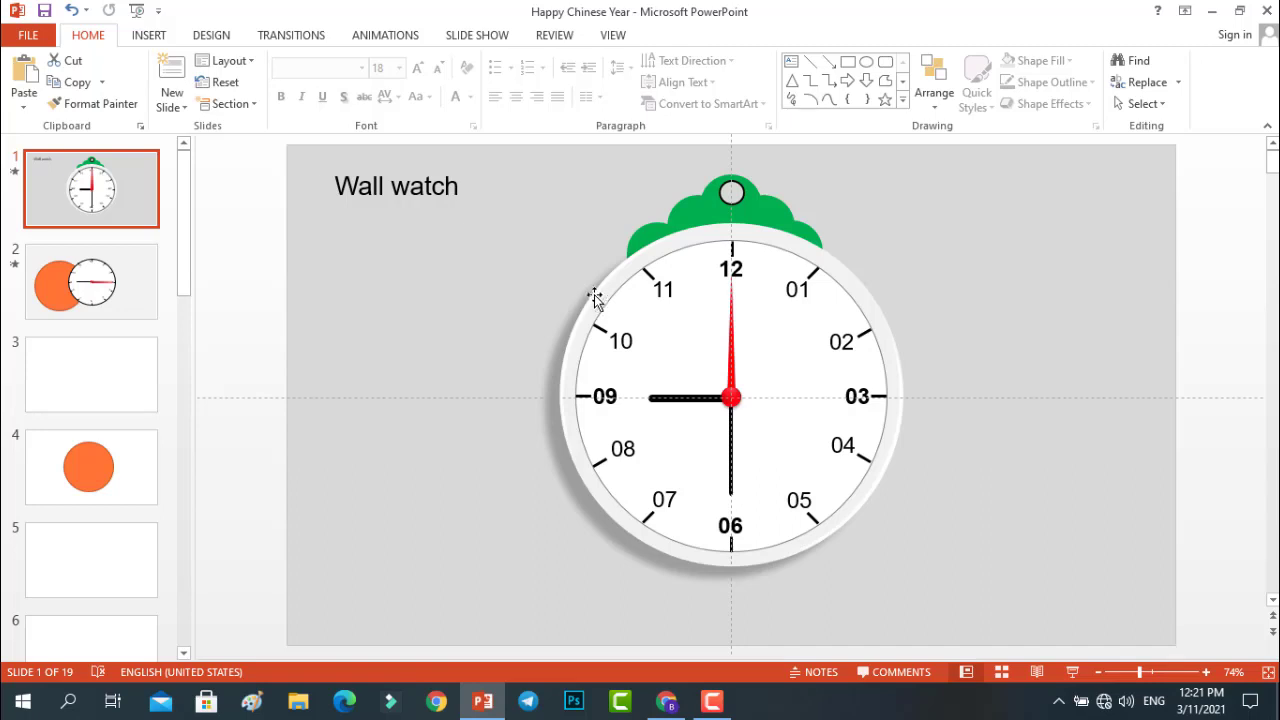
{"action": "left_click", "coordinate": [53, 297]}
{"action": "left_click", "coordinate": [420, 287]}
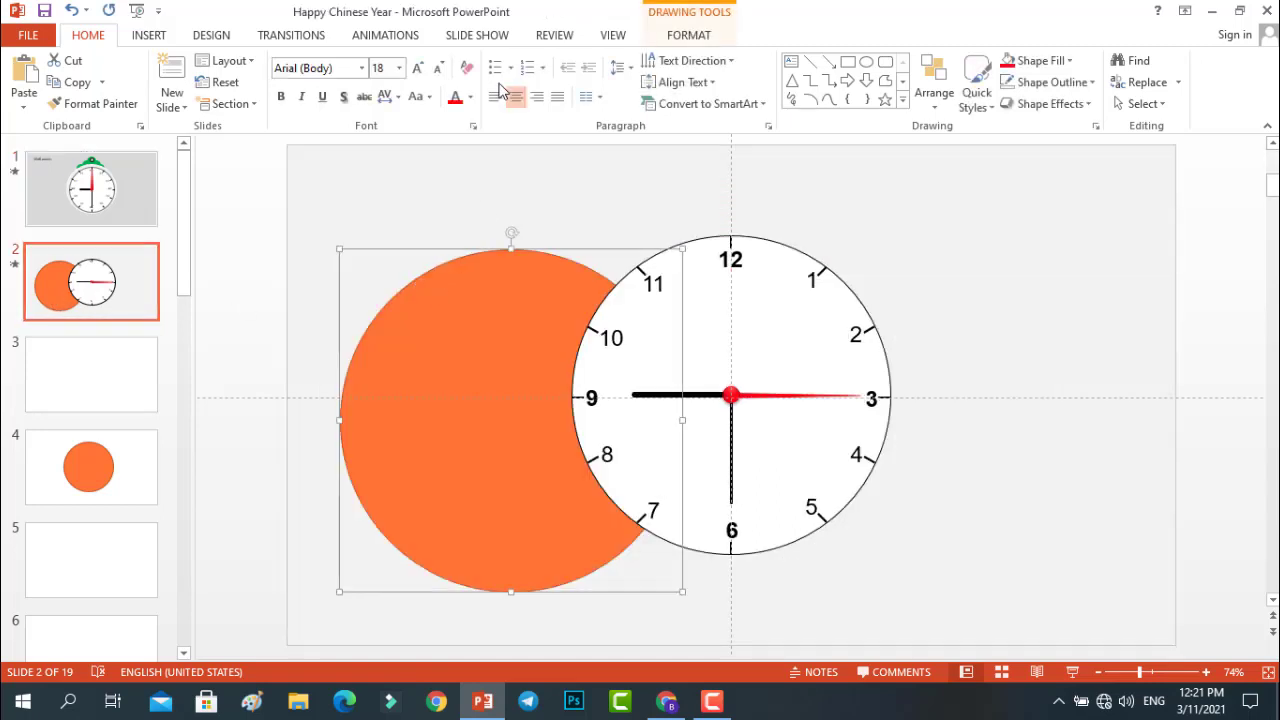
{"action": "left_click", "coordinate": [689, 38]}
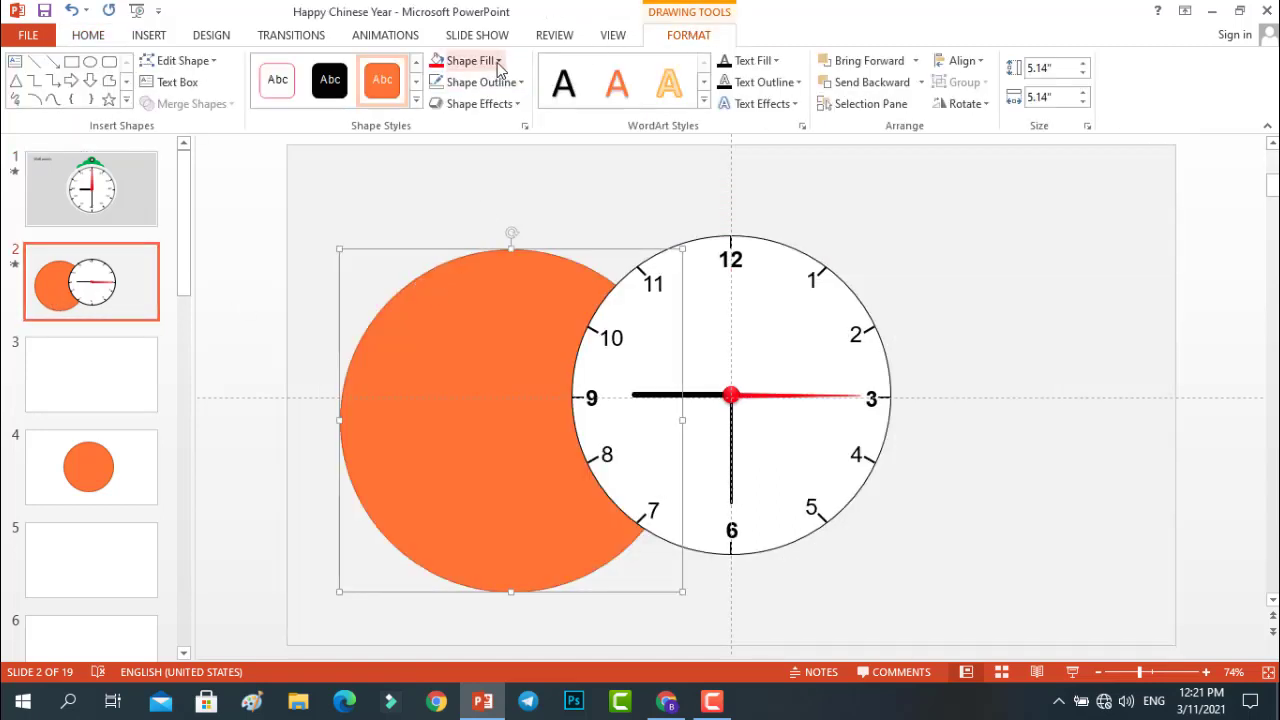
{"action": "left_click", "coordinate": [497, 62]}
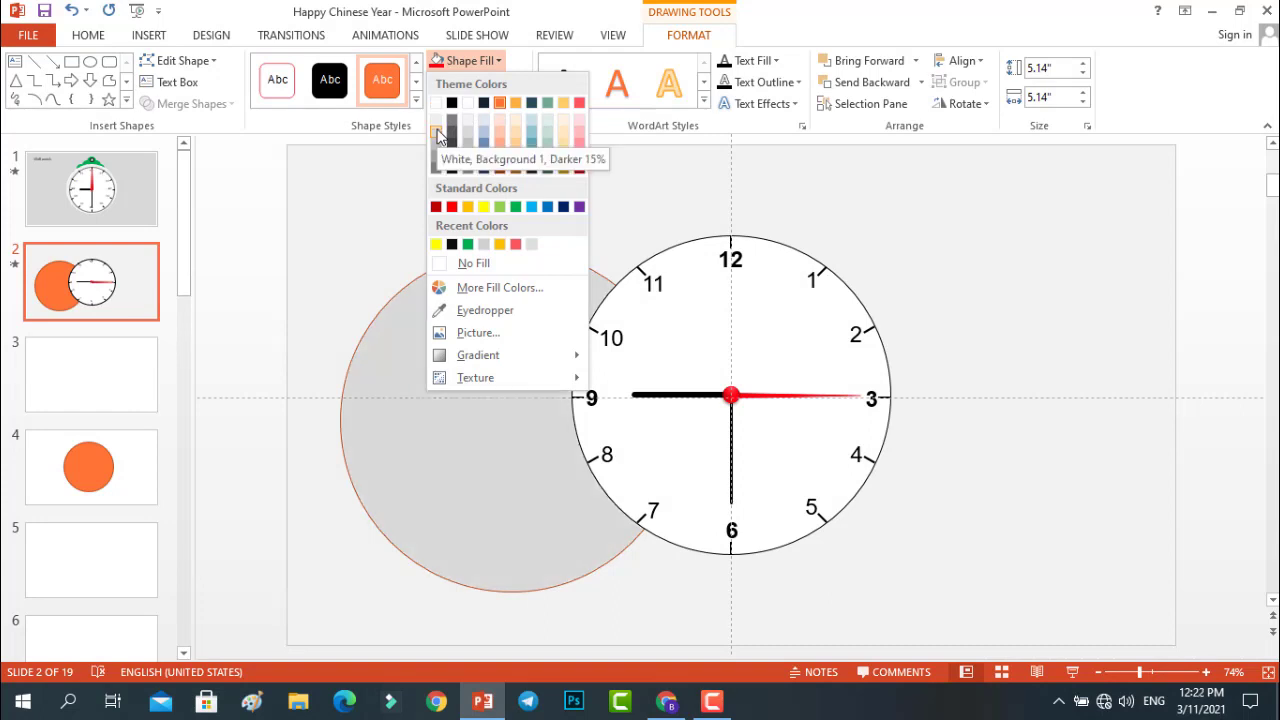
{"action": "left_click", "coordinate": [437, 136]}
{"action": "left_click", "coordinate": [520, 83]}
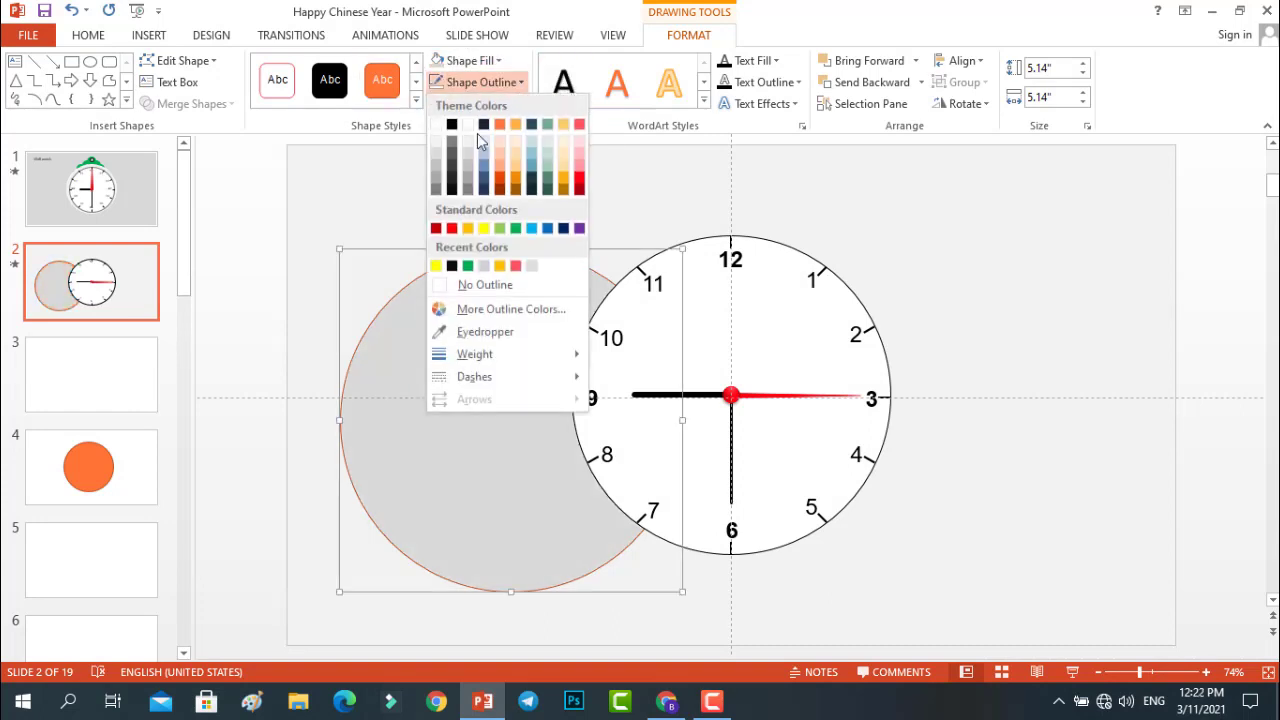
{"action": "left_click", "coordinate": [476, 286]}
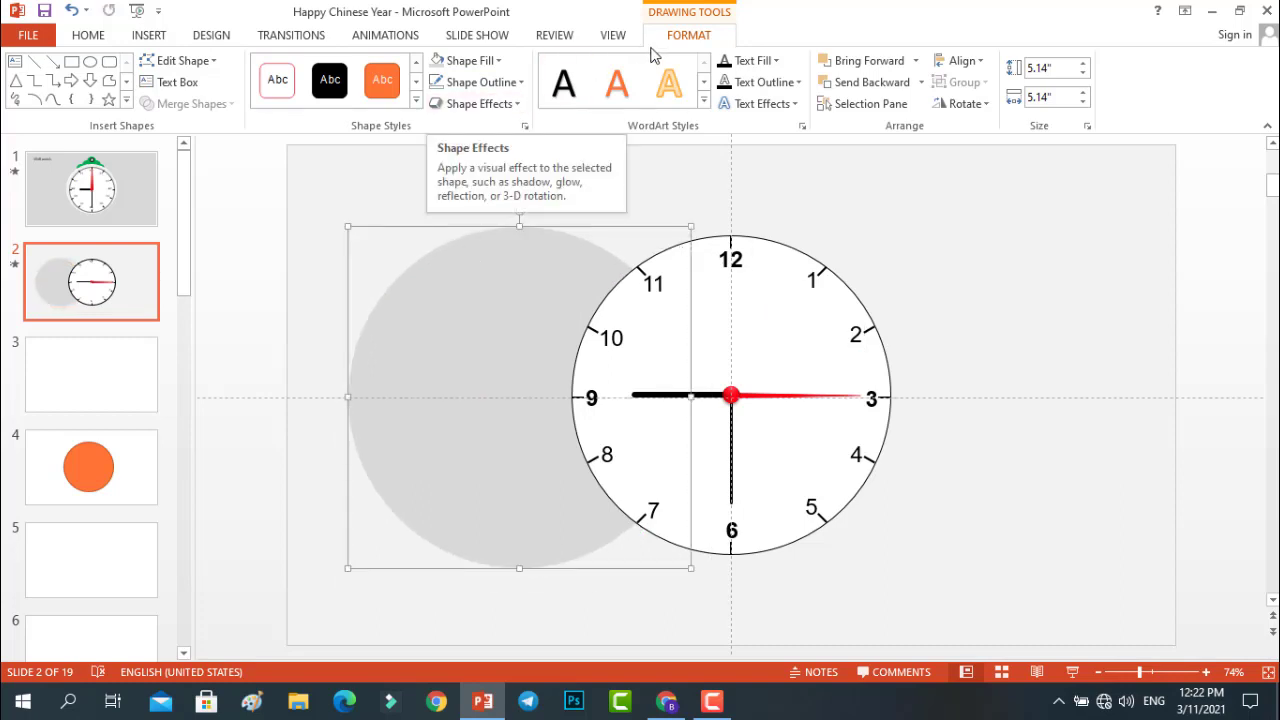
- Give the grey circle a shadowed preset effect and centre it behind the clock face
{"action": "left_click", "coordinate": [520, 103]}
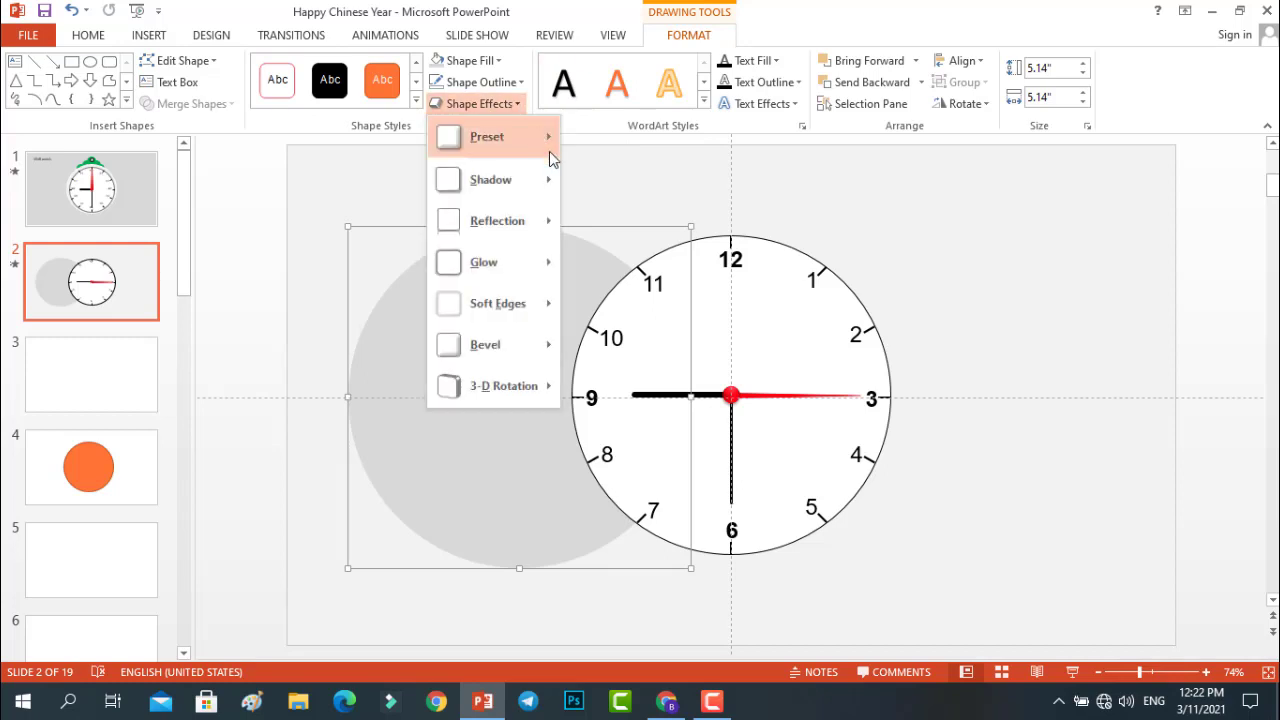
{"action": "mouse_move", "coordinate": [540, 137]}
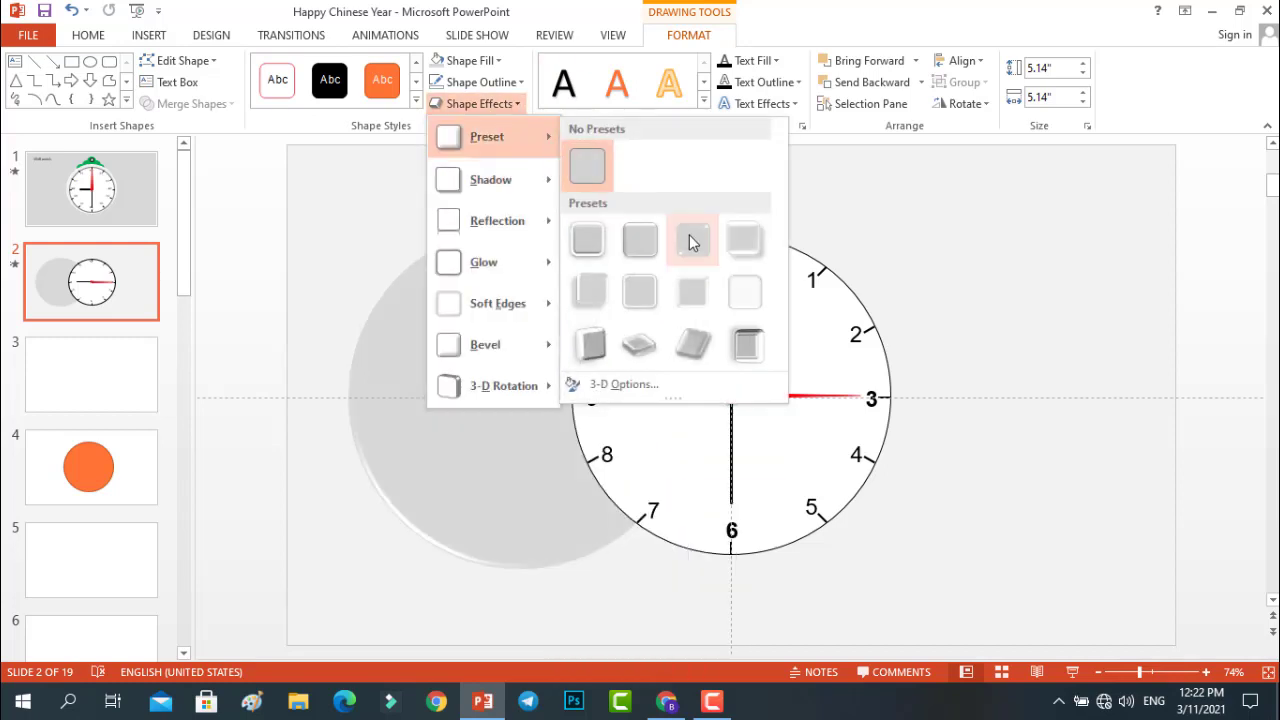
{"action": "left_click", "coordinate": [593, 293]}
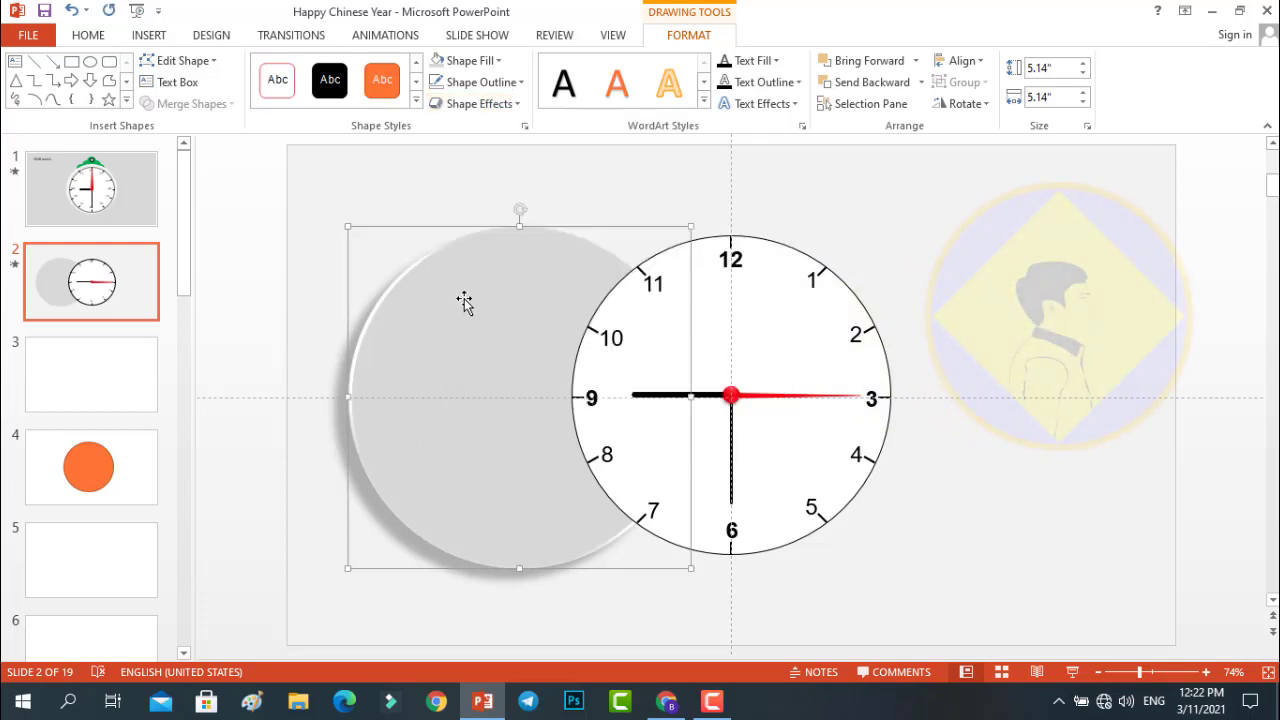
{"action": "mouse_move", "coordinate": [457, 300]}
{"action": "left_mouse_down"}
{"action": "mouse_move", "coordinate": [678, 293]}
{"action": "mouse_move", "coordinate": [468, 271]}
{"action": "left_mouse_up"}
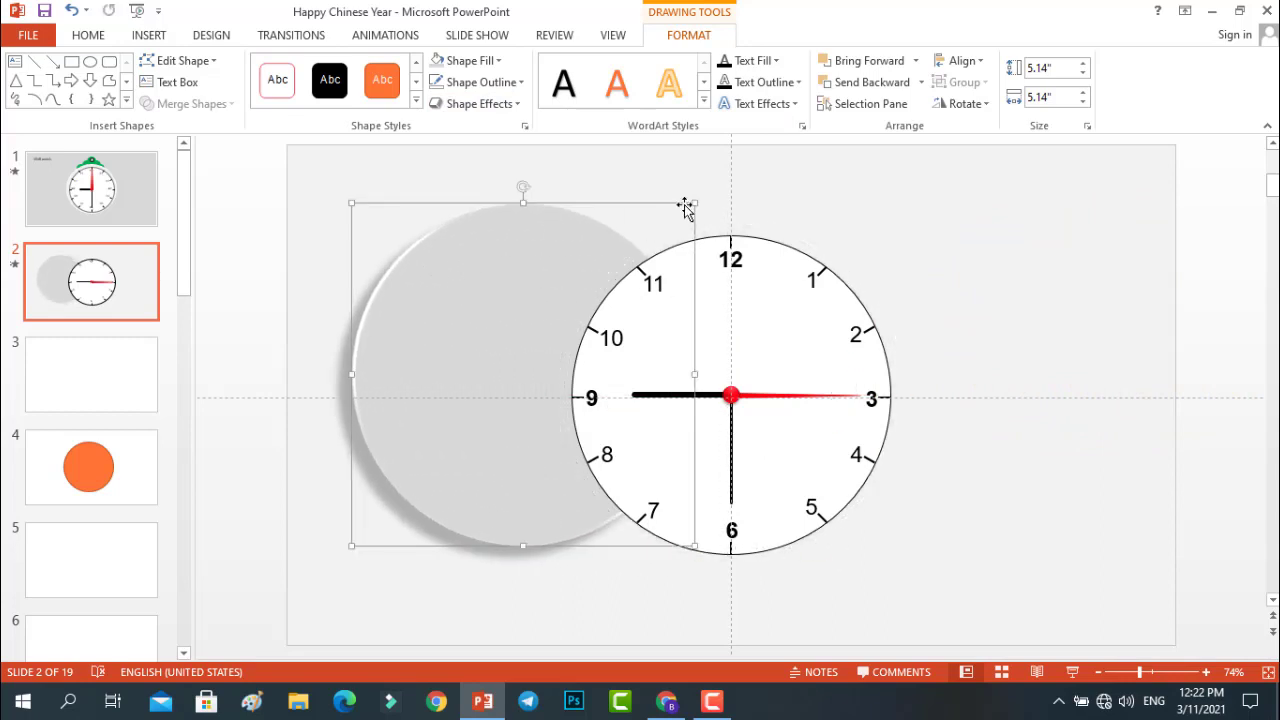
{"action": "left_click", "coordinate": [695, 202]}
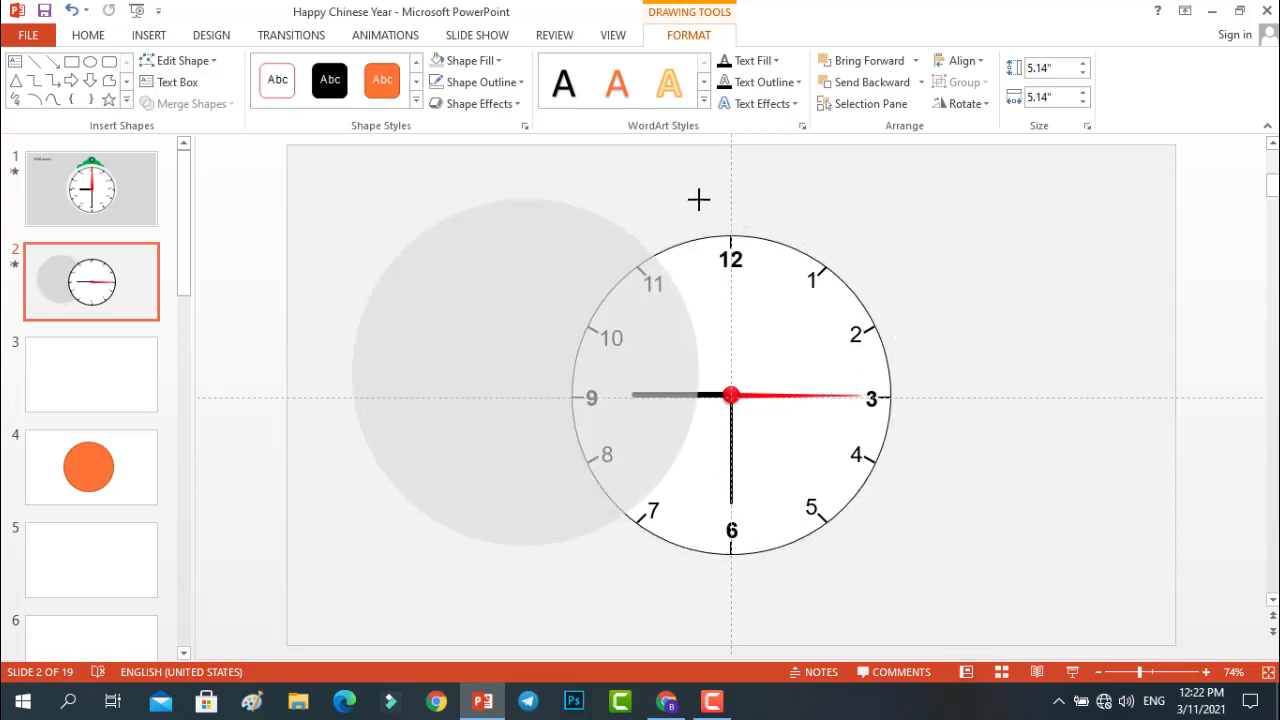
{"action": "left_click", "coordinate": [963, 60]}
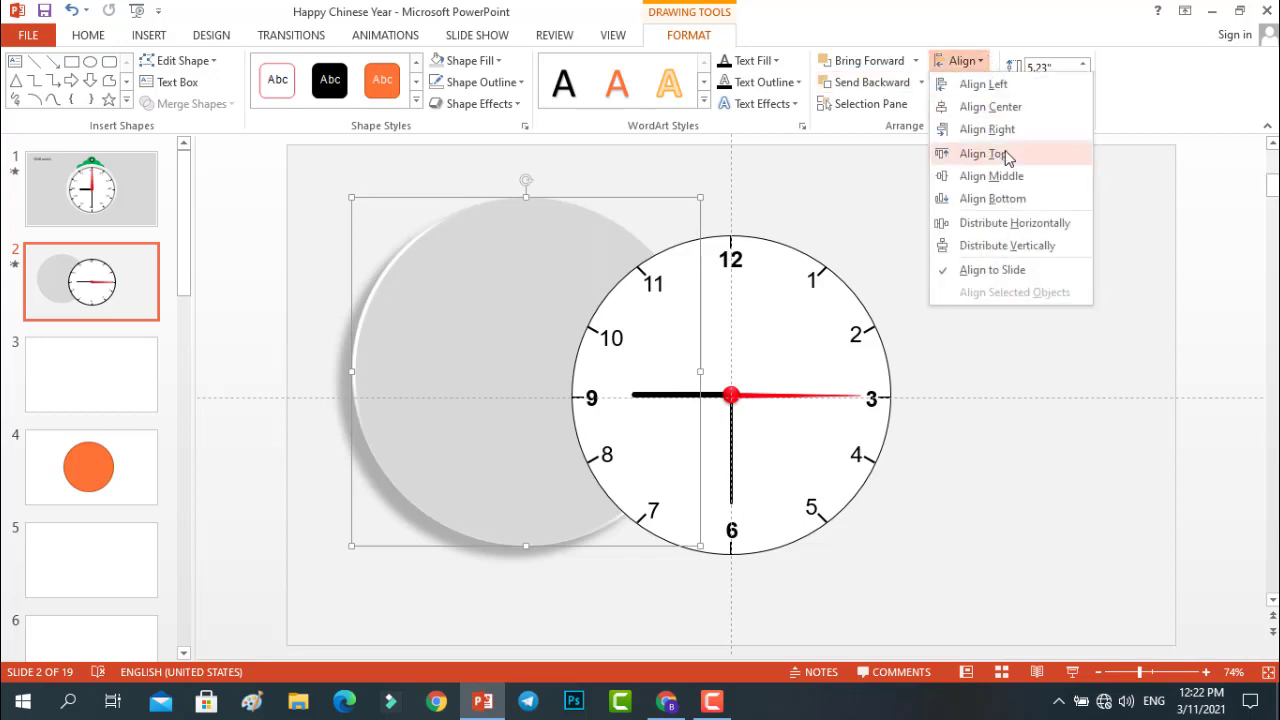
{"action": "left_click", "coordinate": [1010, 176]}
{"action": "left_click", "coordinate": [980, 61]}
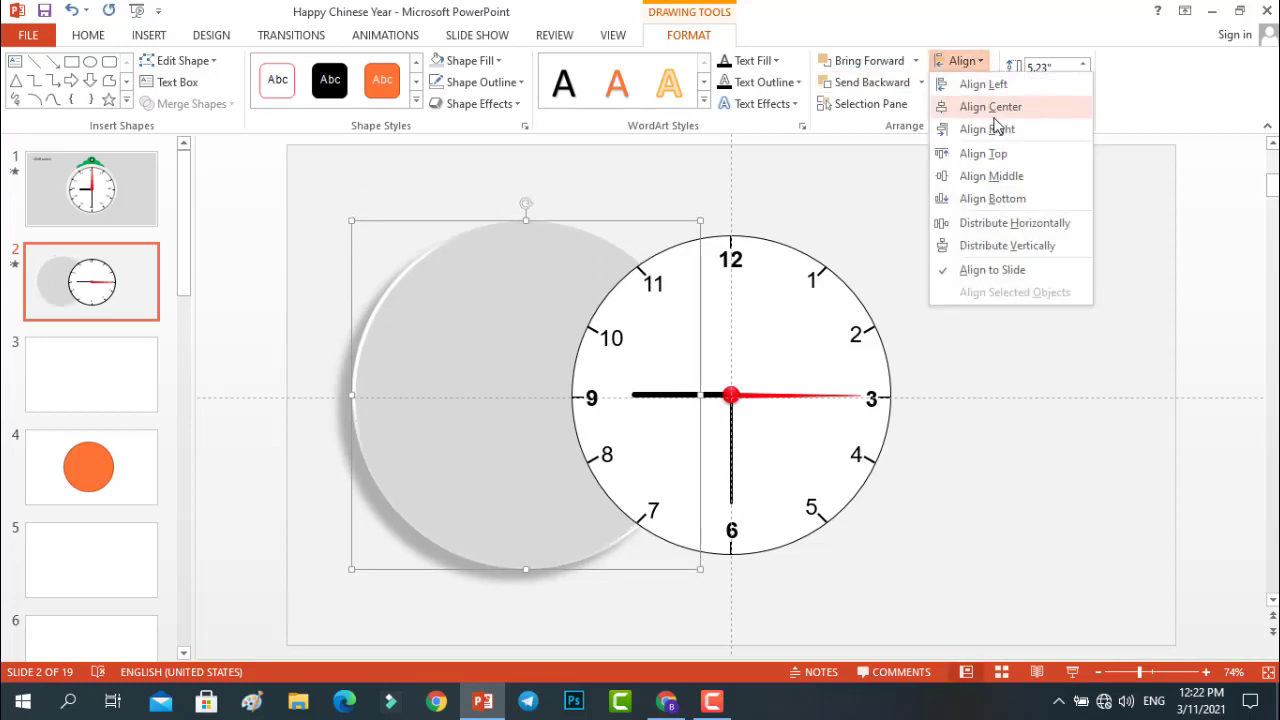
{"action": "left_click", "coordinate": [960, 106]}
{"action": "left_click", "coordinate": [965, 190]}
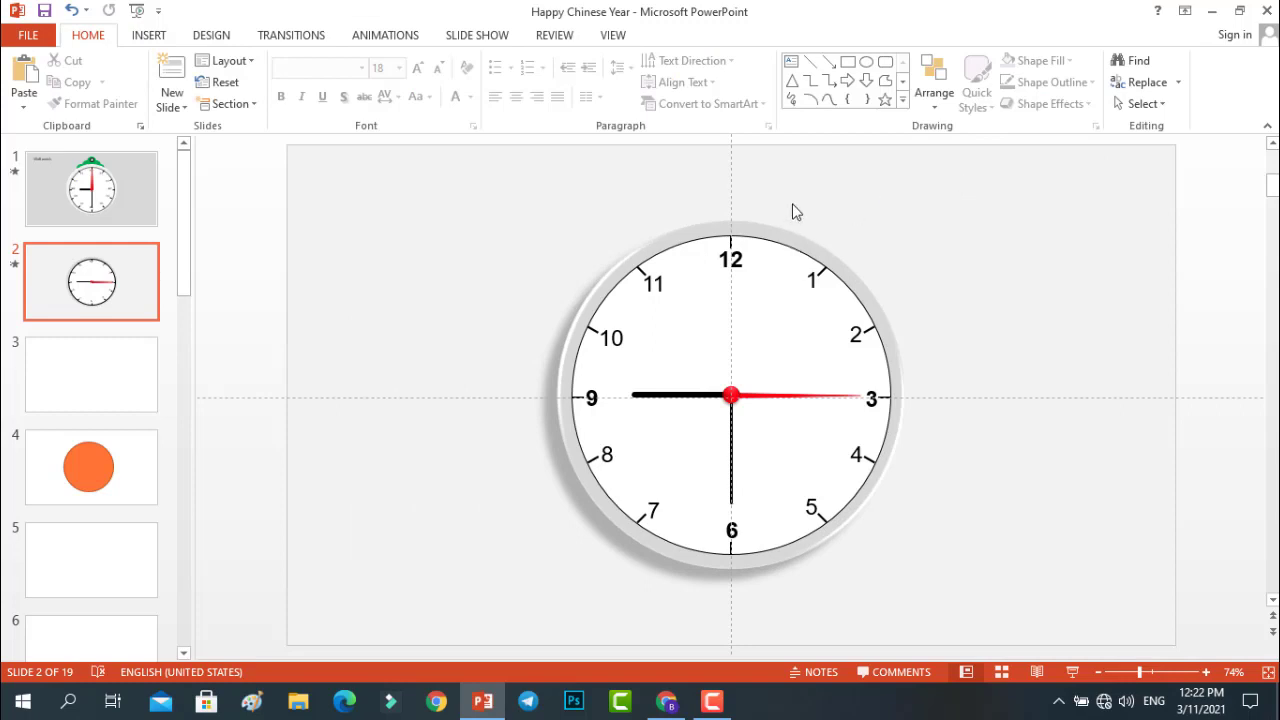
- Draw a rounded rectangle with fully rounded corners and place it on the clock's top
{"action": "scroll", "coordinate": [795, 211], "scroll_direction": "down", "scroll_amount": 3}
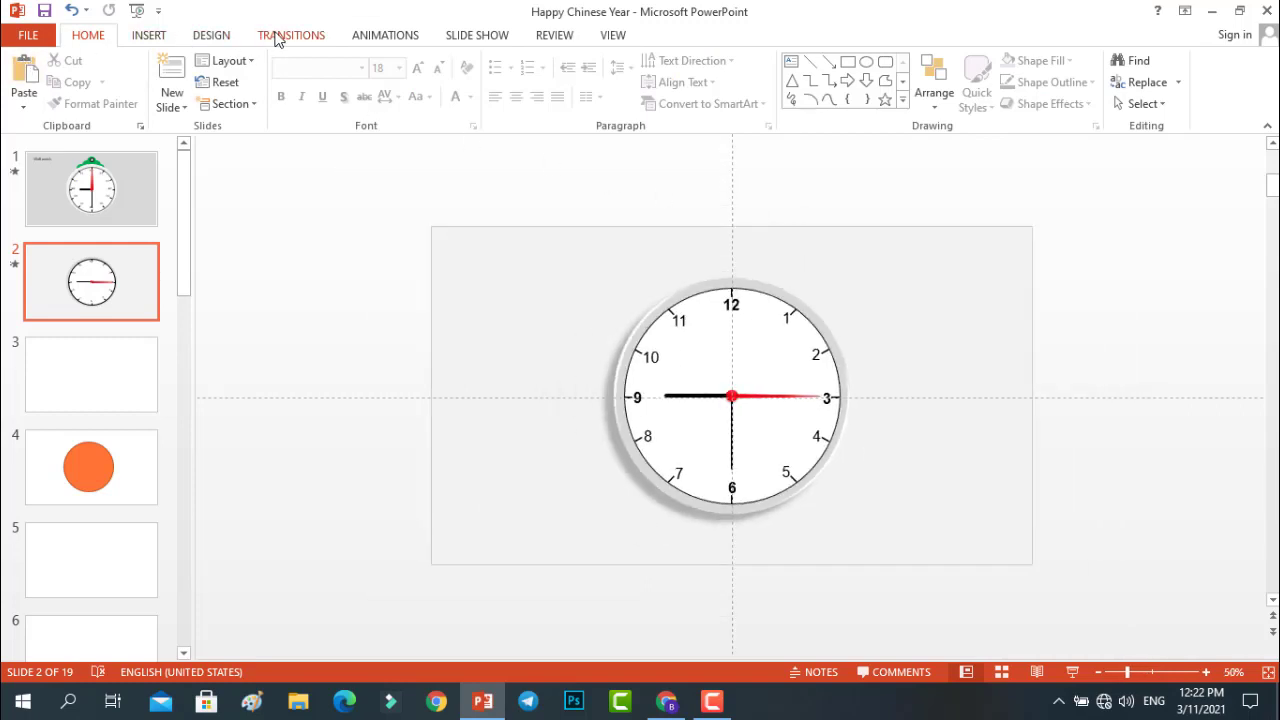
{"action": "left_click", "coordinate": [105, 180]}
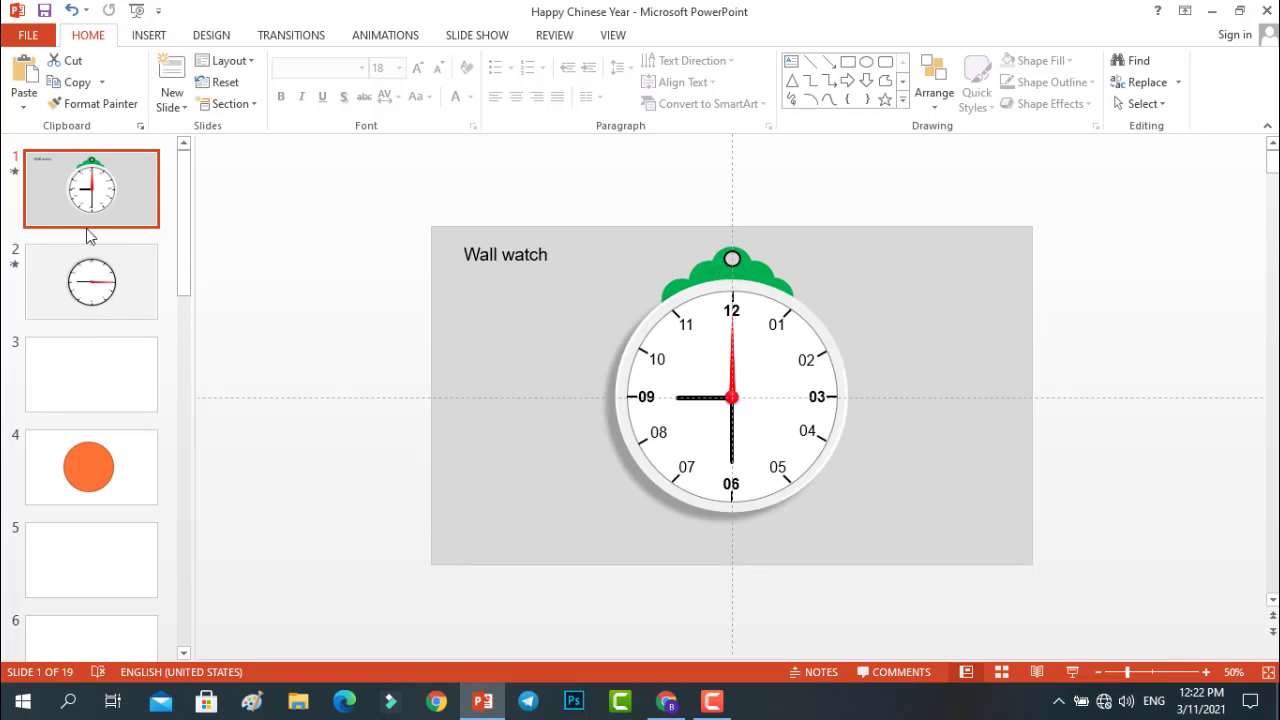
{"action": "left_click", "coordinate": [128, 277]}
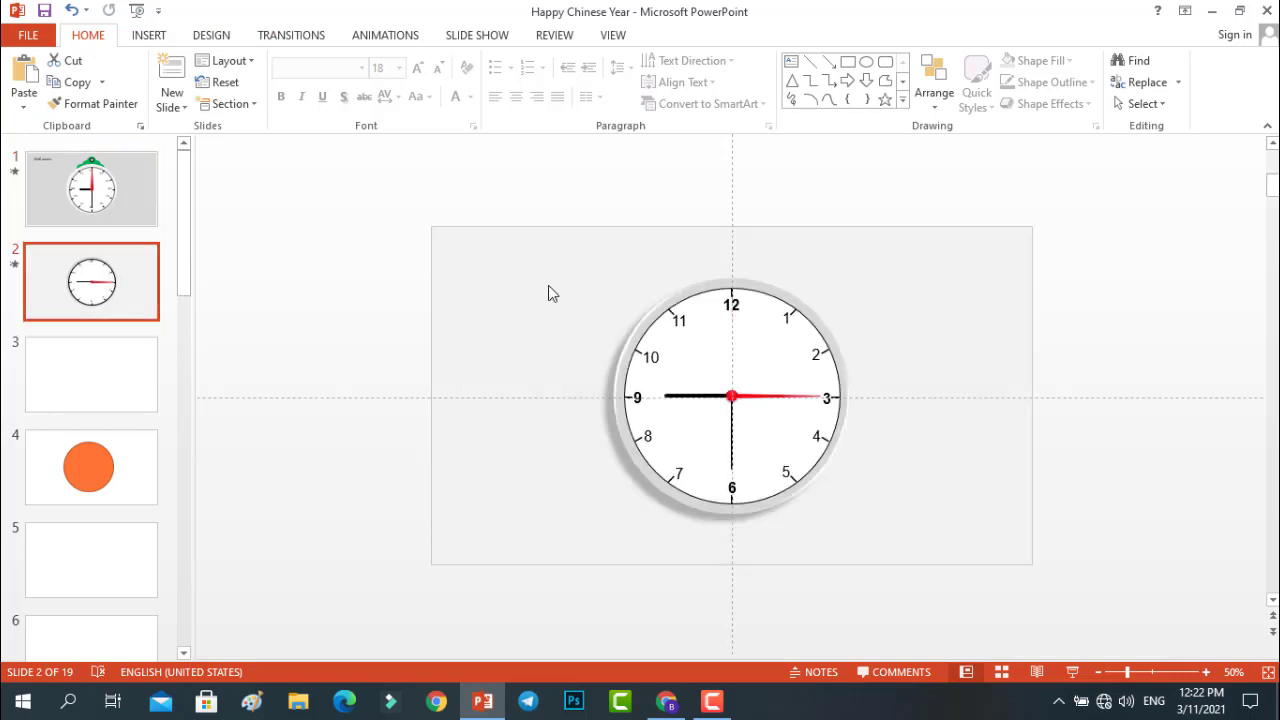
{"action": "left_click", "coordinate": [150, 35]}
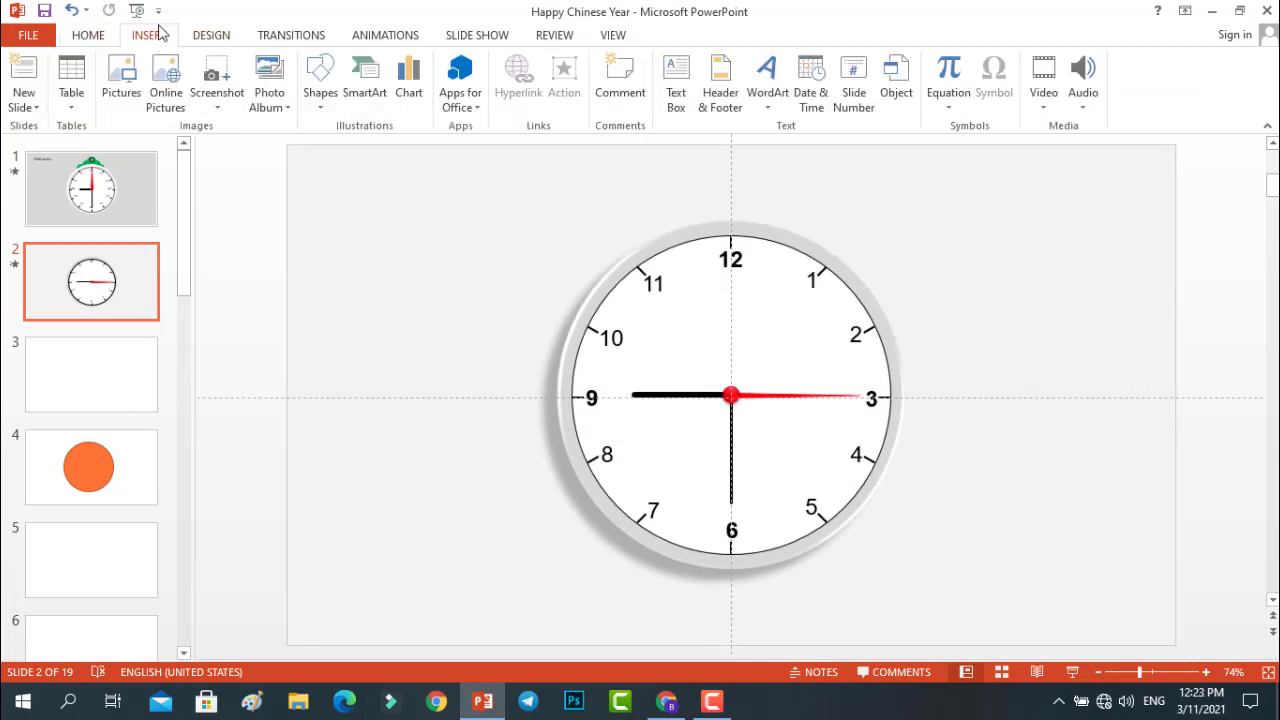
{"action": "left_click", "coordinate": [317, 100]}
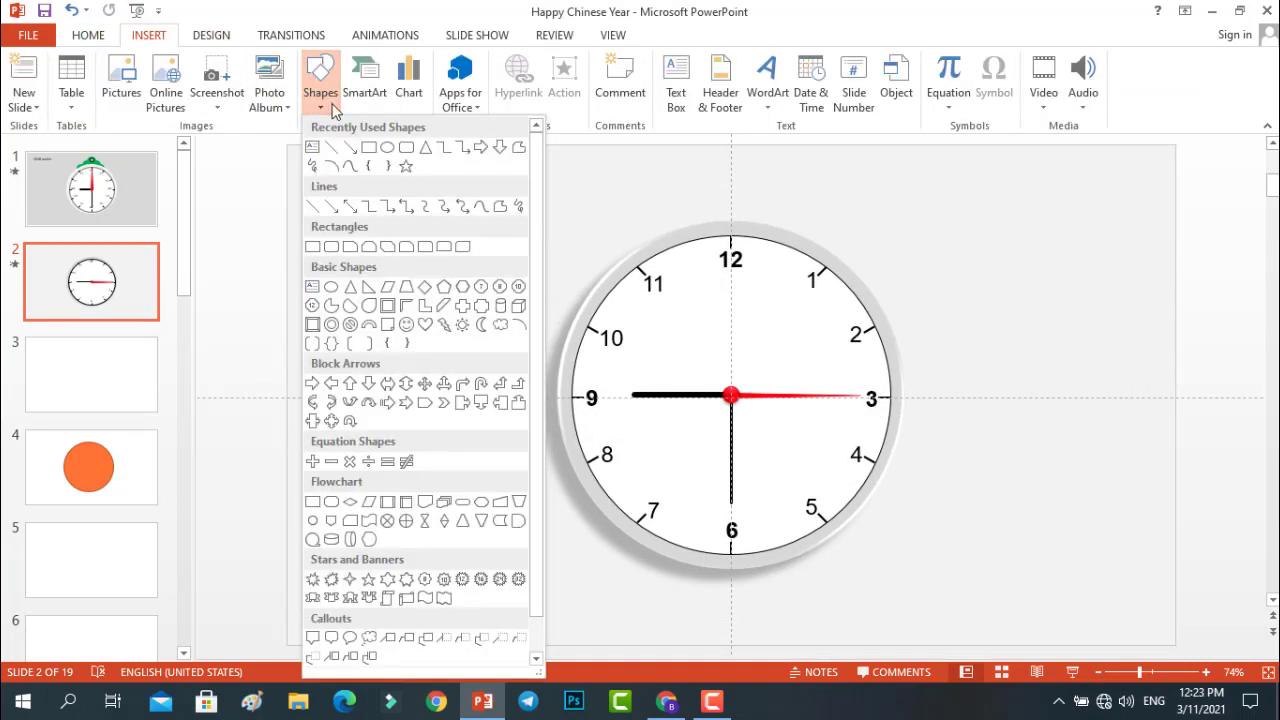
{"action": "left_click", "coordinate": [406, 148]}
{"action": "left_click_drag", "start_coordinate": [400, 235], "coordinate": [470, 414]}
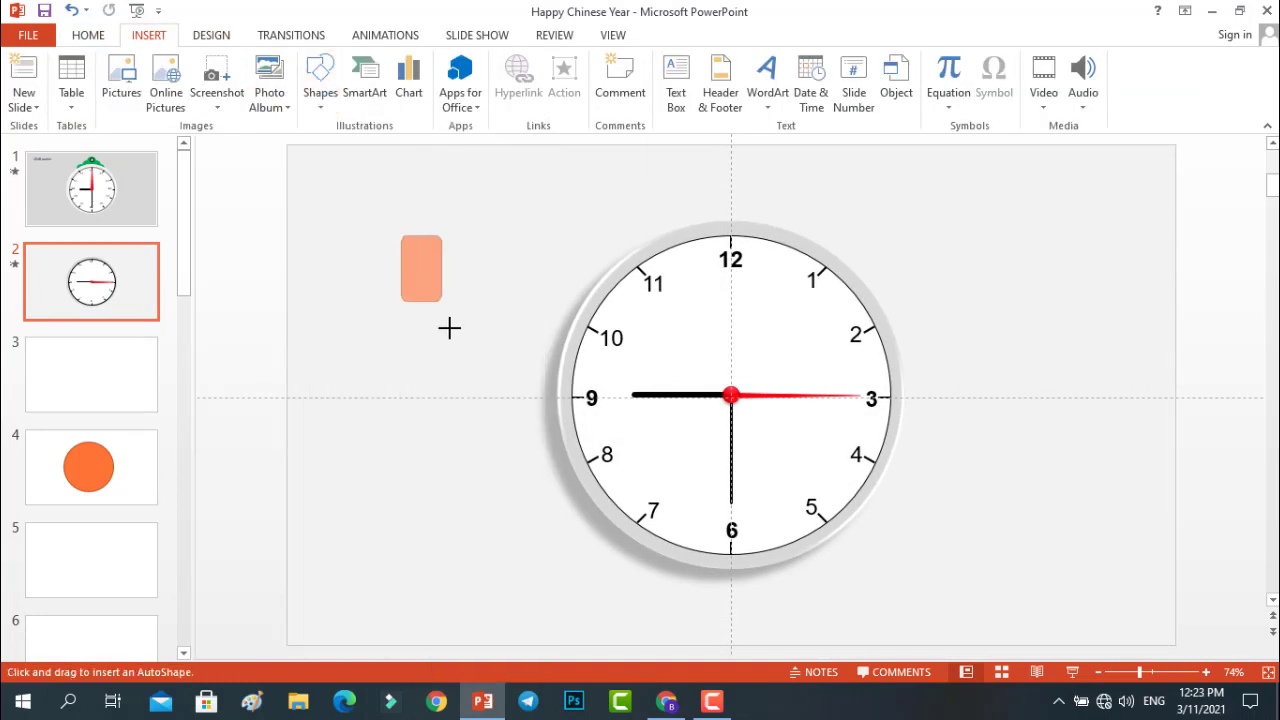
{"action": "left_click_drag", "start_coordinate": [419, 247], "coordinate": [427, 259]}
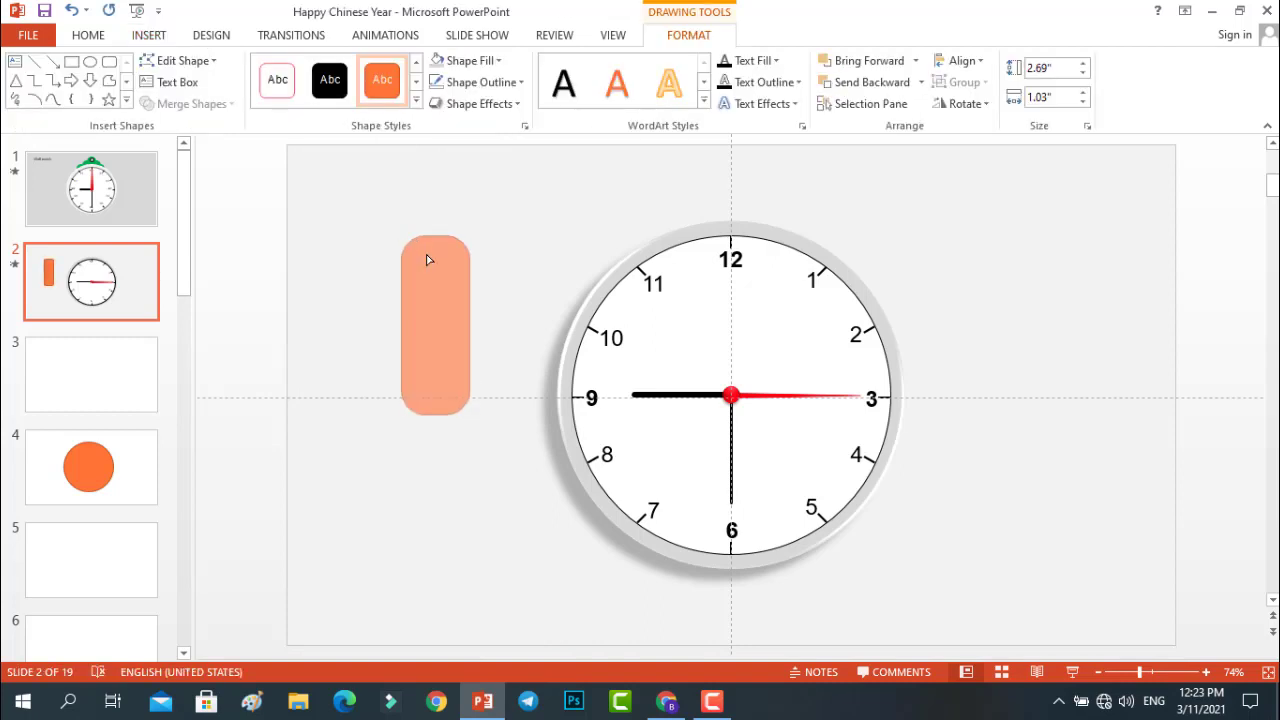
{"action": "left_click_drag", "start_coordinate": [443, 310], "coordinate": [732, 238]}
- Duplicate the rectangle, group the copies, add a mirrored copy, and group everything into one scalloped shape
{"action": "key", "text": "ctrl+d"}
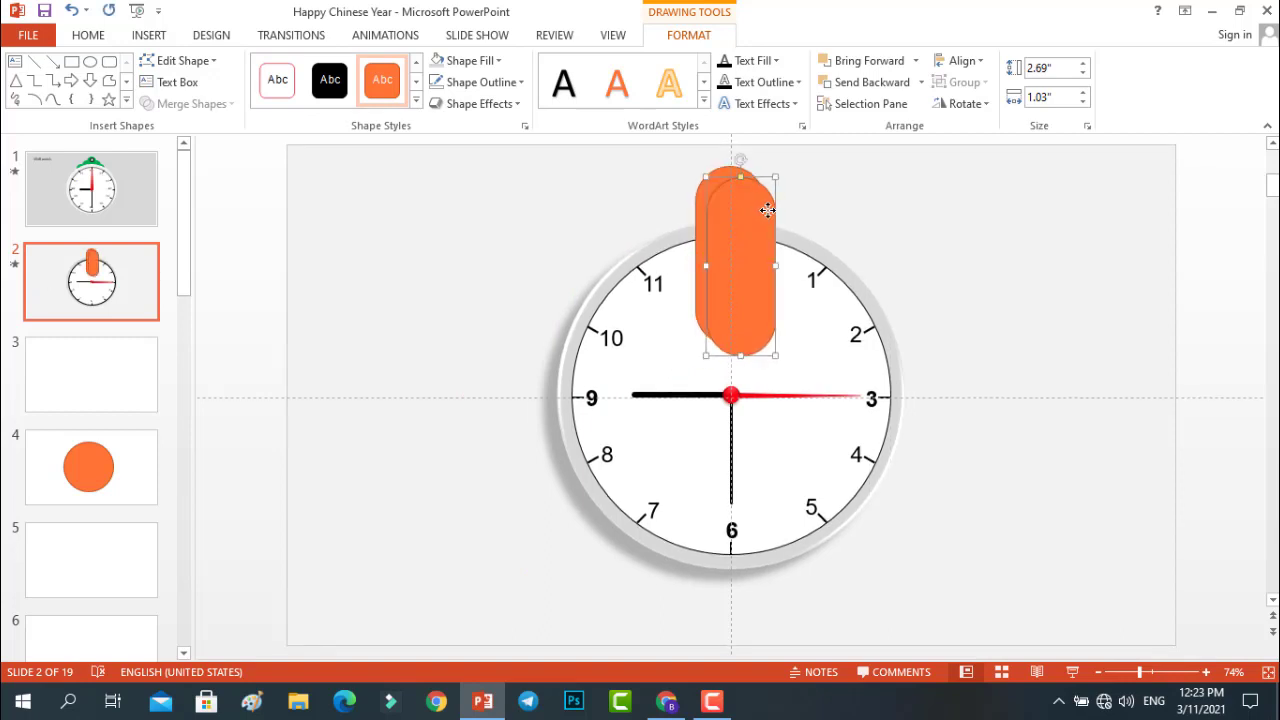
{"action": "key", "text": "ctrl+d"}
{"action": "key", "text": "ctrl+g"}
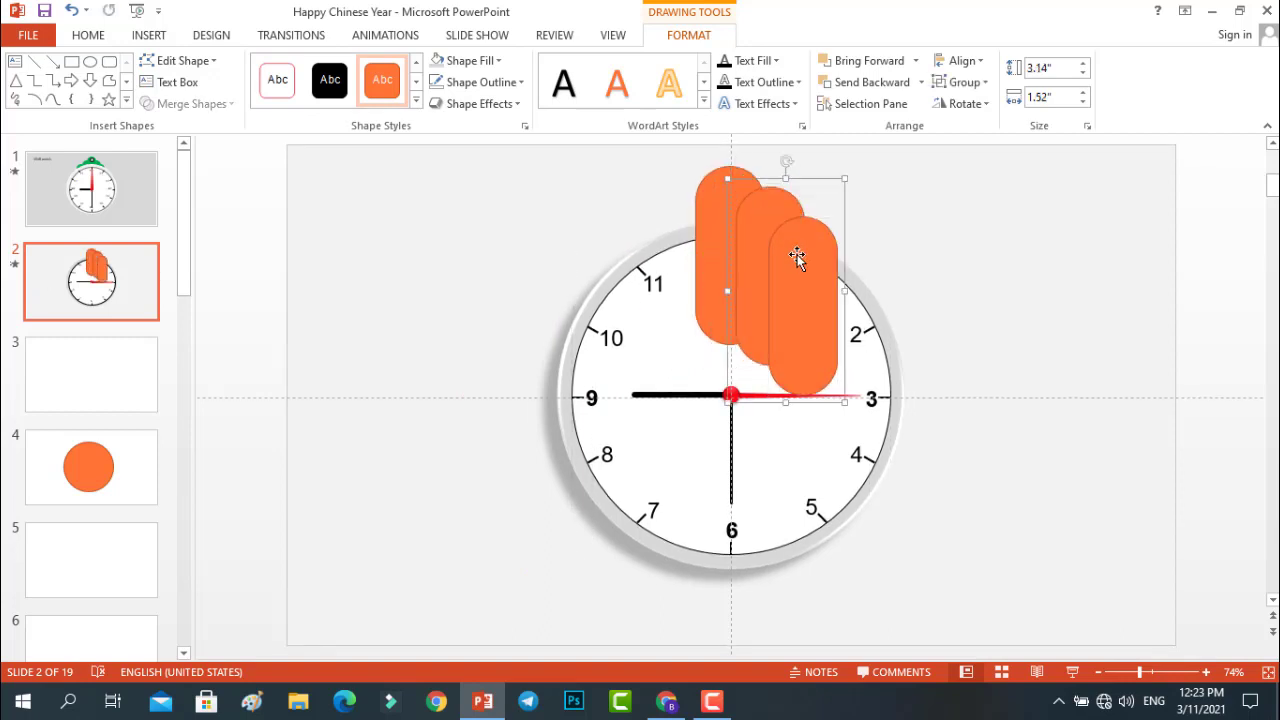
{"action": "left_click_drag", "start_coordinate": [800, 260], "coordinate": [660, 251]}
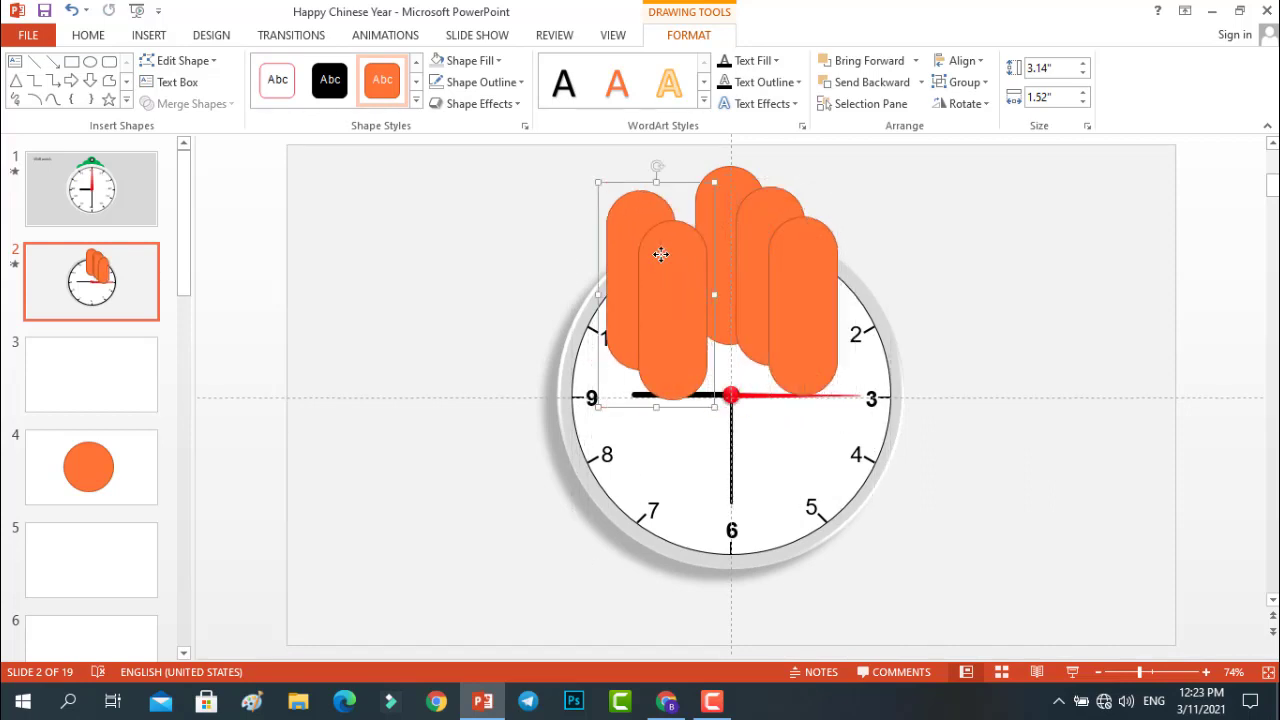
{"action": "left_click", "coordinate": [966, 104]}
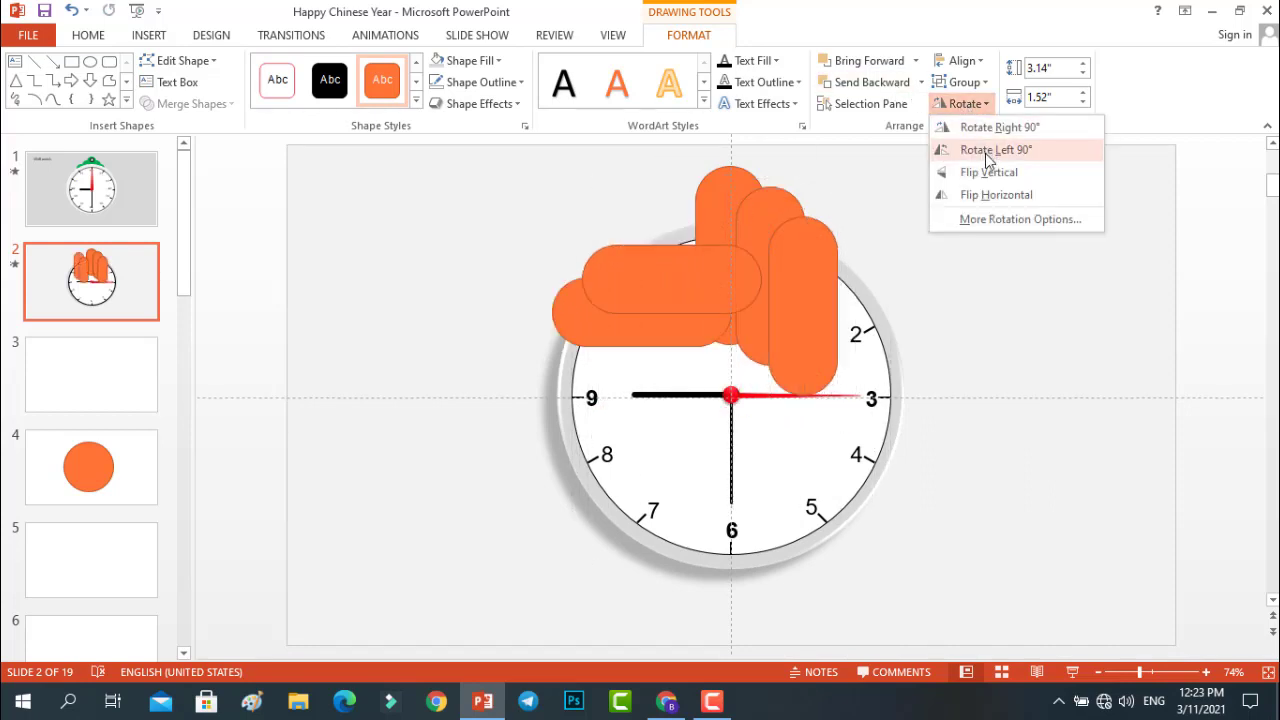
{"action": "left_click", "coordinate": [987, 153]}
{"action": "key", "text": "ctrl+g"}
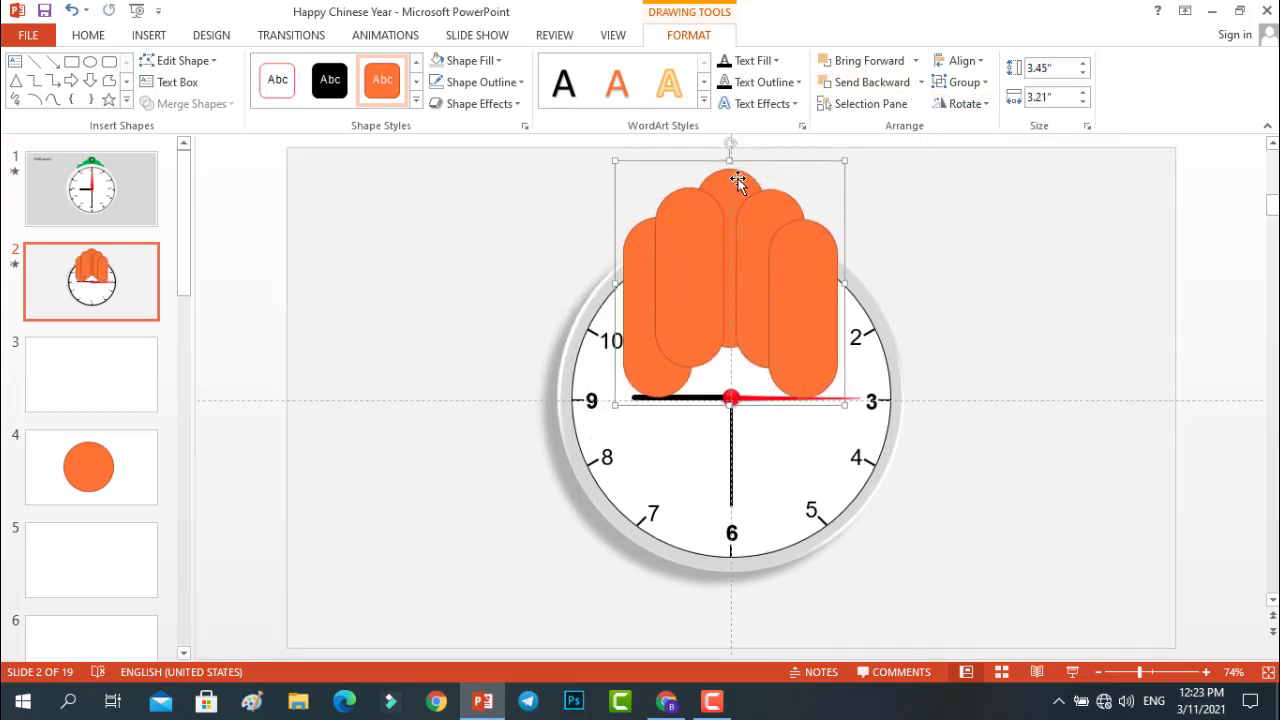
{"action": "left_click_drag", "start_coordinate": [710, 190], "coordinate": [395, 224]}
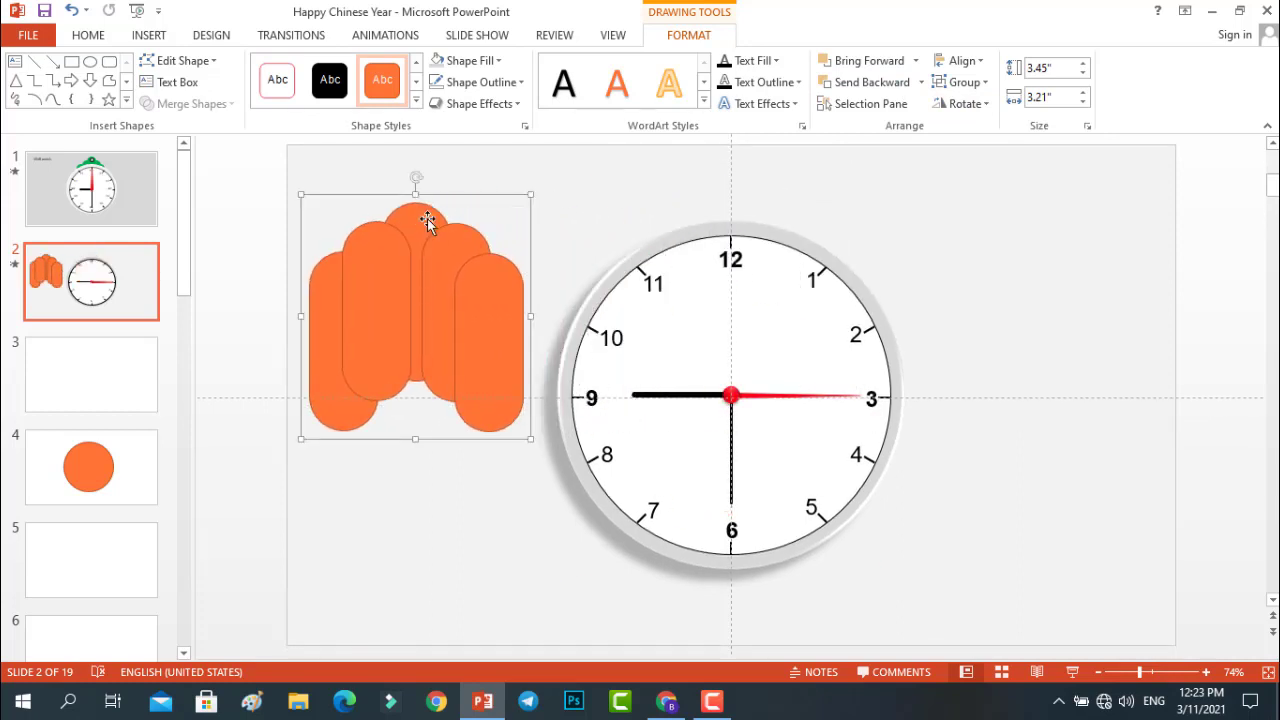
- Fill the scalloped shape green with no outline
{"action": "left_click", "coordinate": [500, 63]}
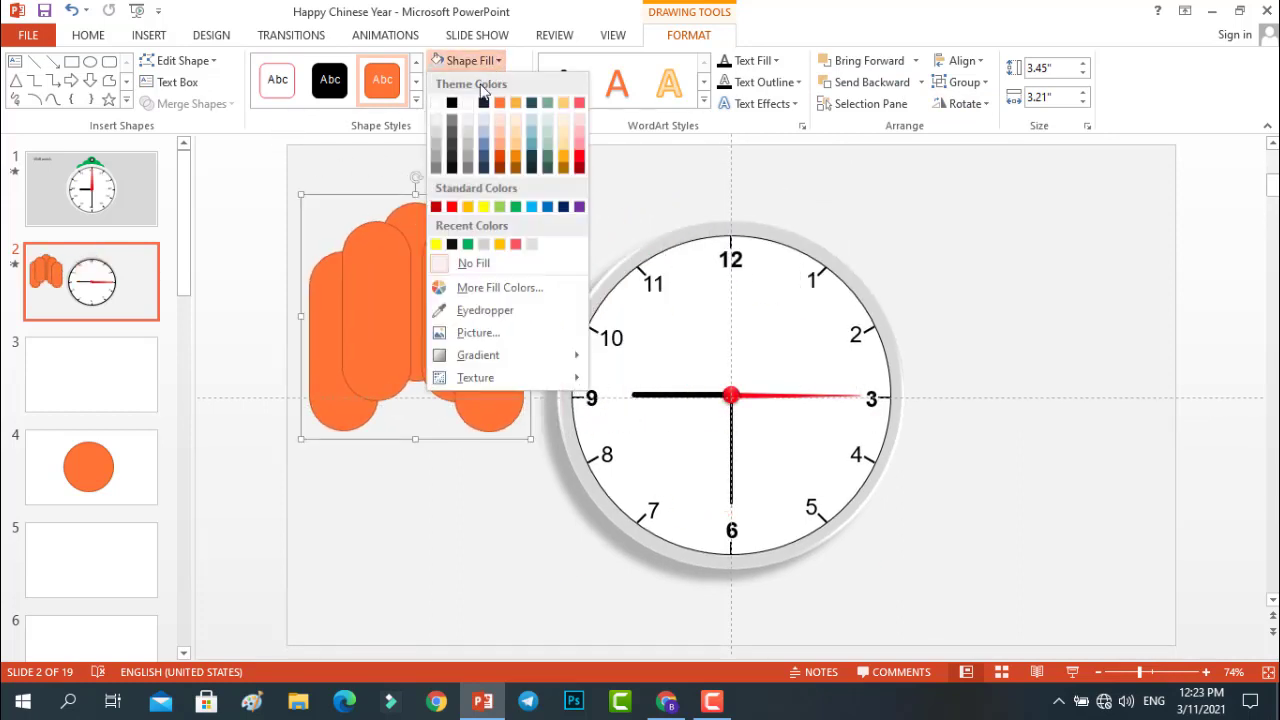
{"action": "left_click", "coordinate": [500, 207]}
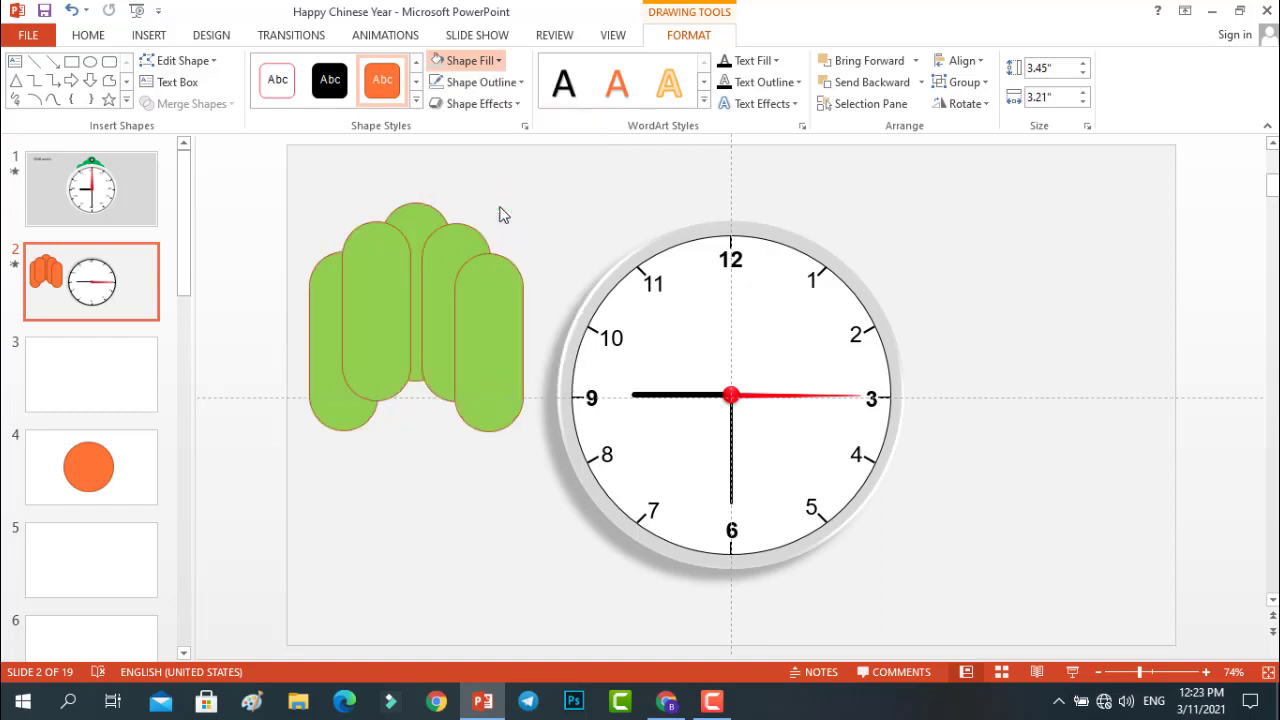
{"action": "left_click", "coordinate": [524, 84]}
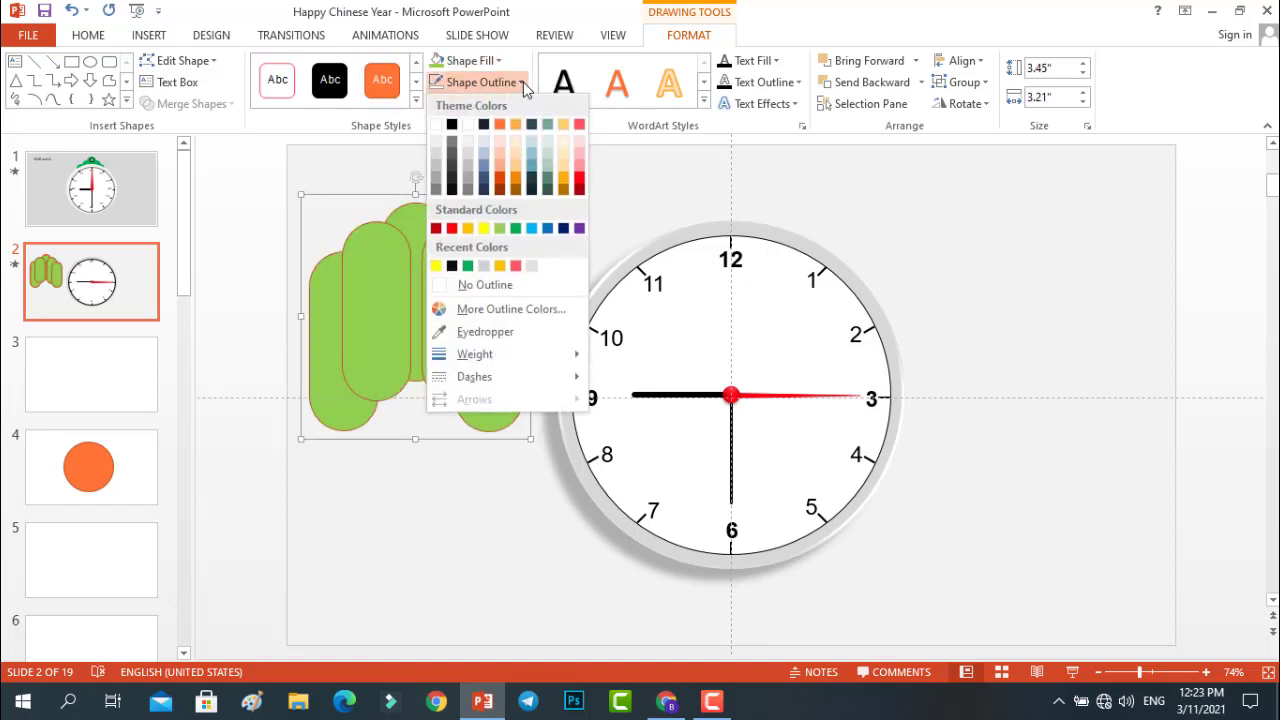
{"action": "left_click", "coordinate": [486, 285]}
{"action": "left_click_drag", "start_coordinate": [437, 266], "coordinate": [434, 295]}
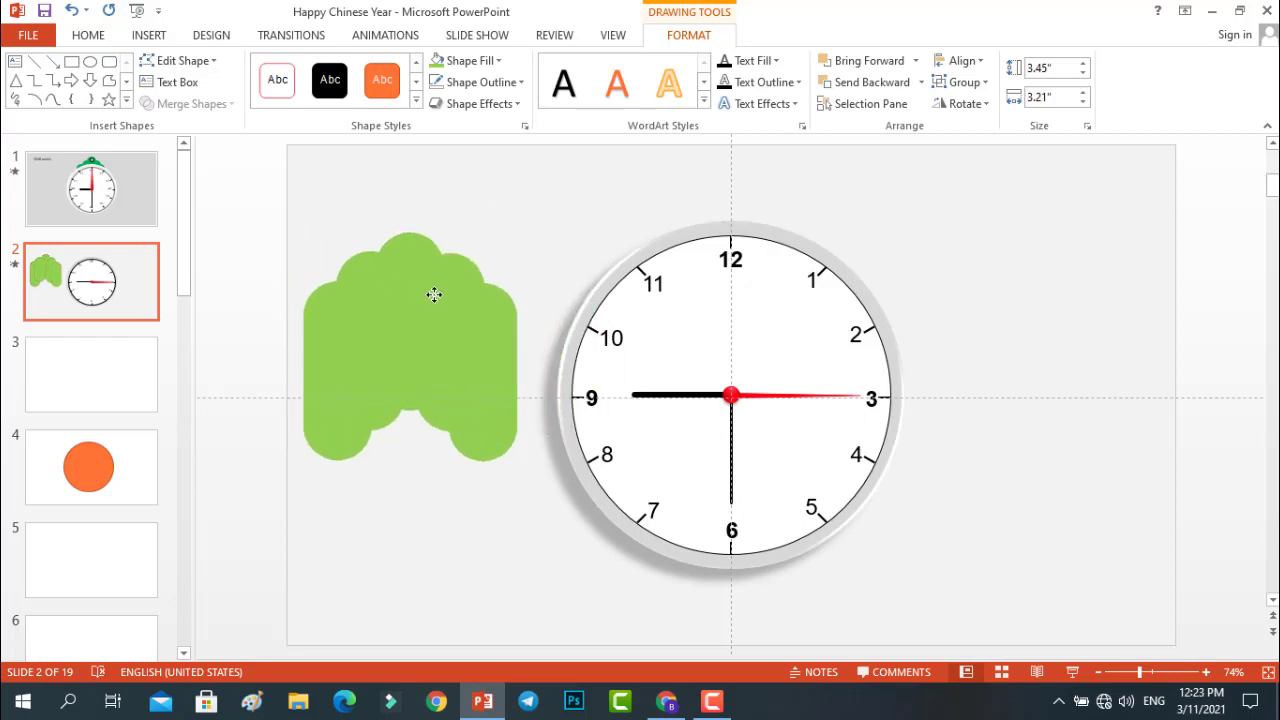
- Draw a tiny white oval with no outline above the green hanger
{"action": "left_click", "coordinate": [148, 35]}
{"action": "left_click", "coordinate": [321, 100]}
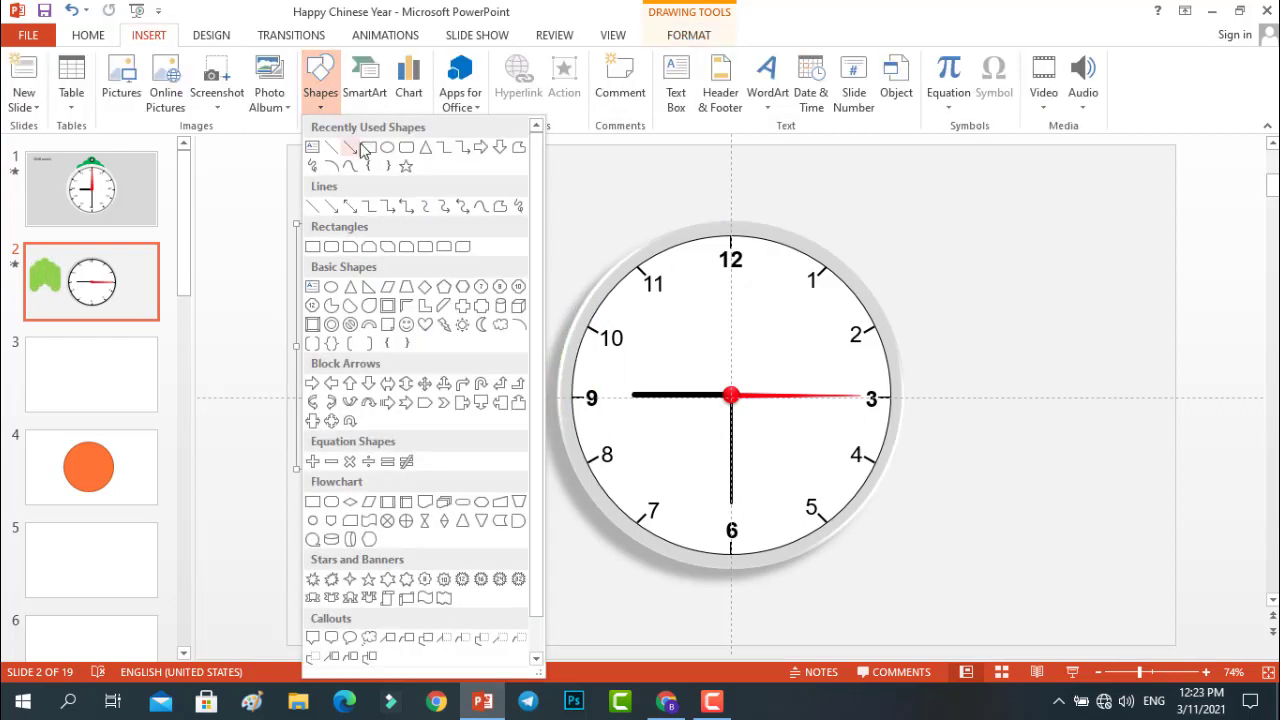
{"action": "left_click", "coordinate": [390, 148]}
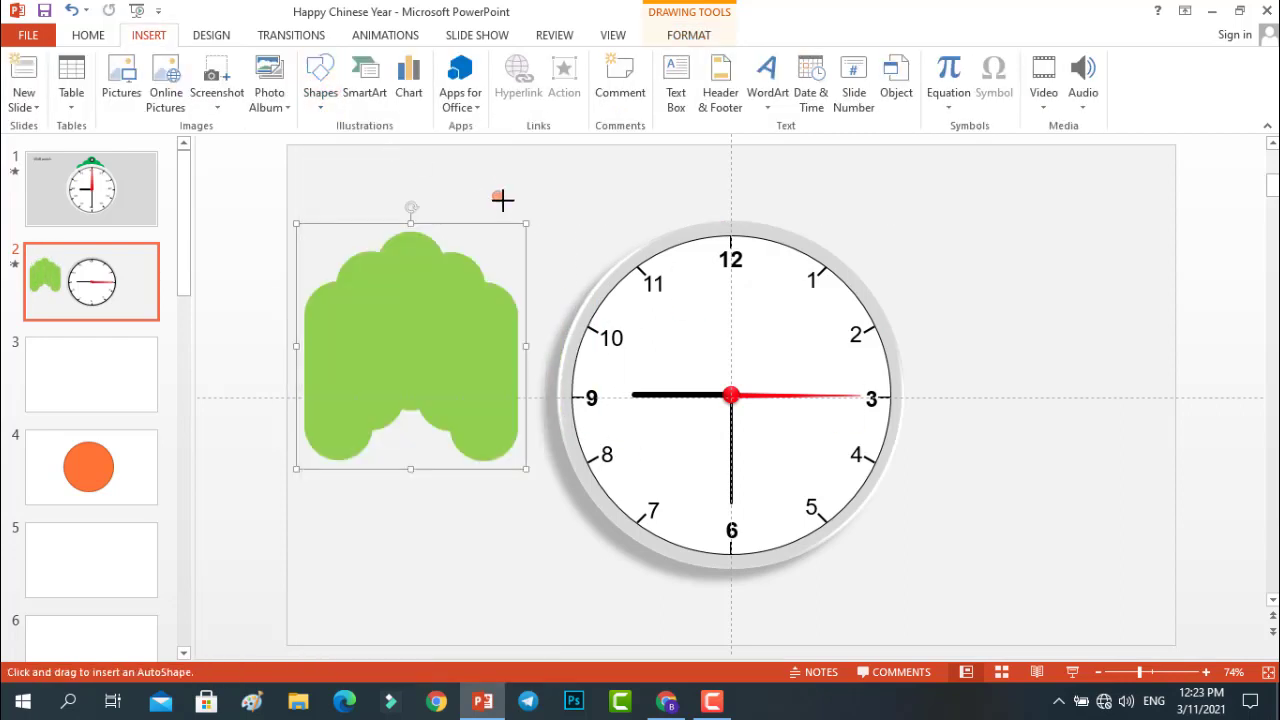
{"action": "left_click_drag", "start_coordinate": [505, 204], "coordinate": [519, 218]}
{"action": "left_click", "coordinate": [498, 61]}
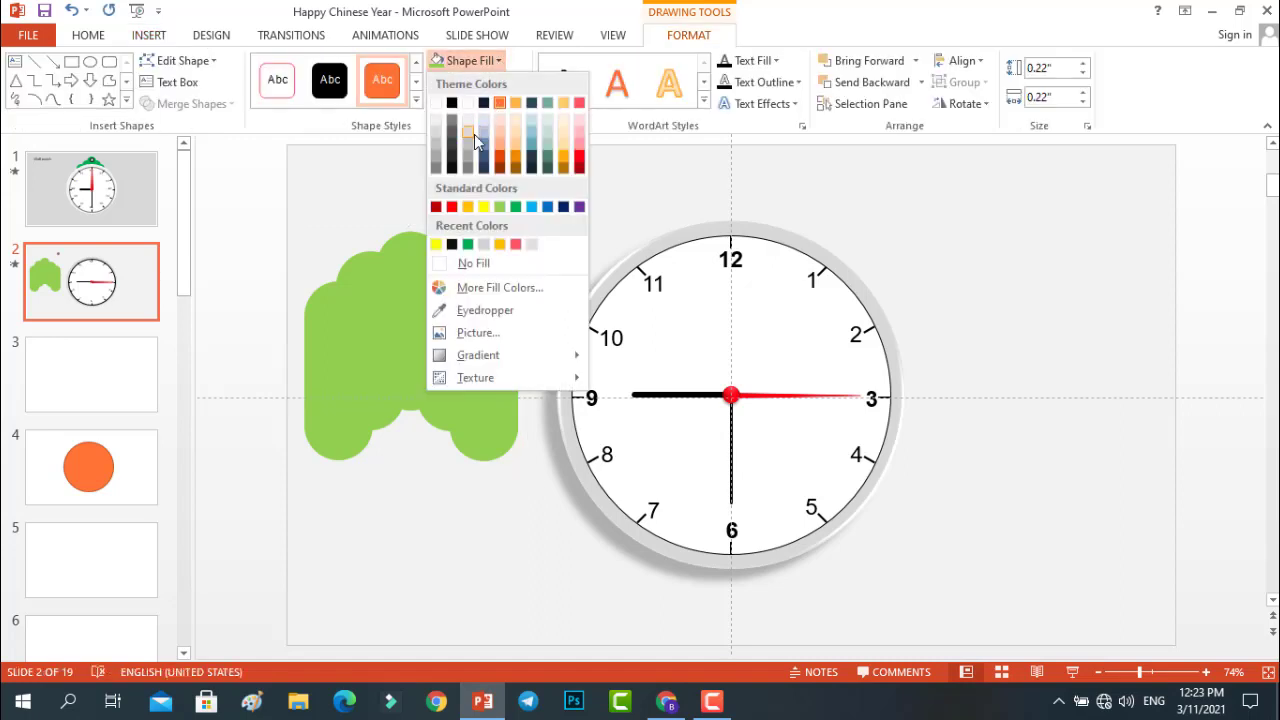
{"action": "left_click", "coordinate": [437, 121]}
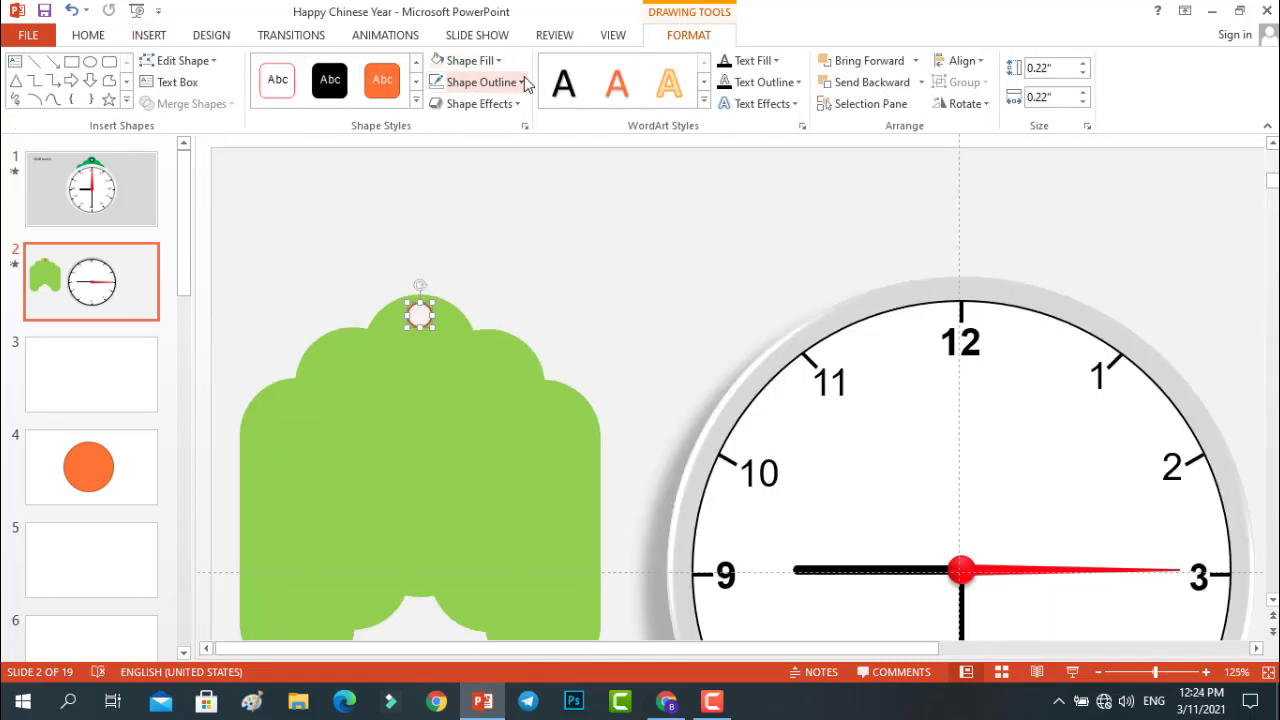
{"action": "left_click", "coordinate": [522, 82]}
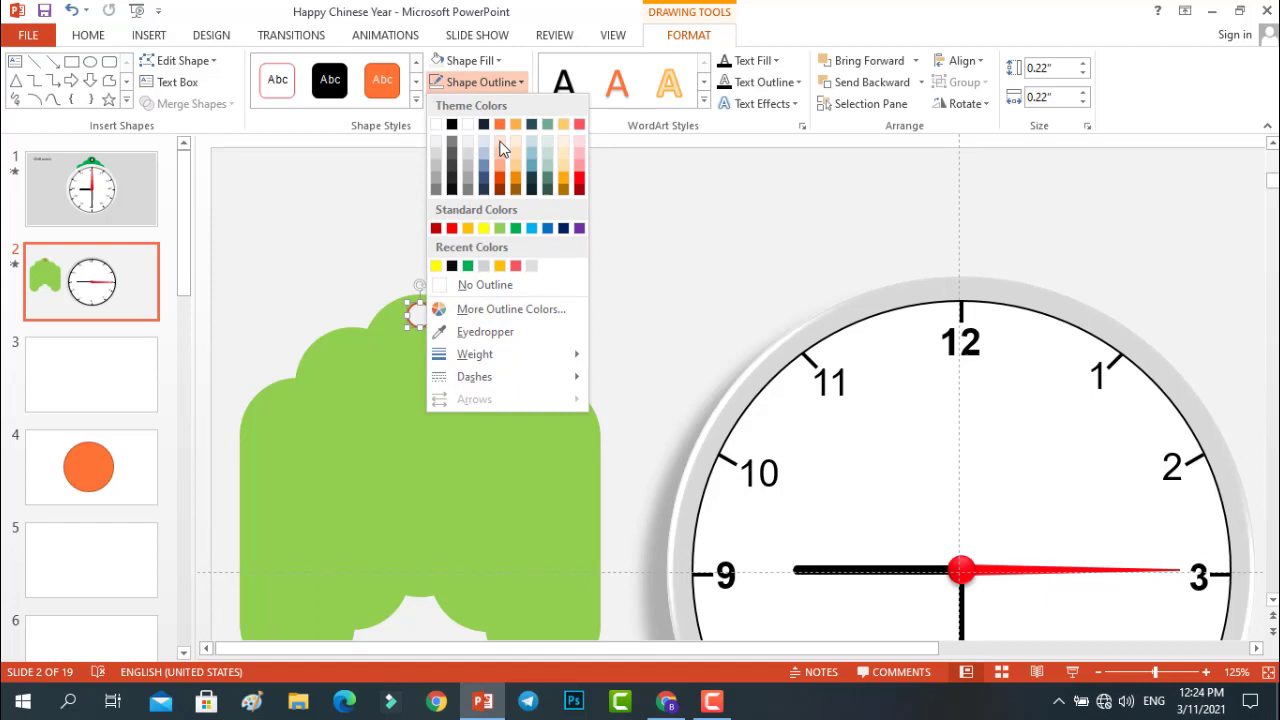
{"action": "left_click", "coordinate": [476, 287]}
{"action": "left_click", "coordinate": [491, 258]}
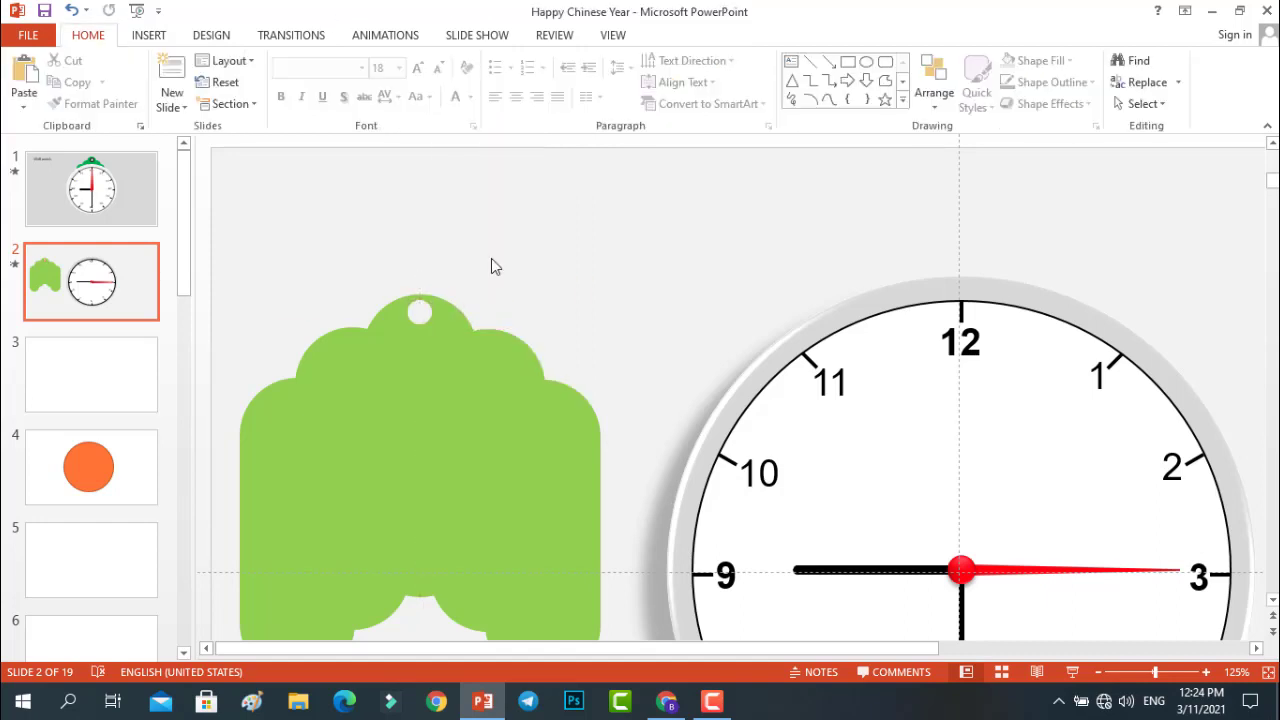
- Send the green hanger behind the clock and centre it above the 12
{"action": "scroll", "coordinate": [491, 258], "scroll_direction": "down", "scroll_amount": 5}
{"action": "left_click", "coordinate": [410, 247]}
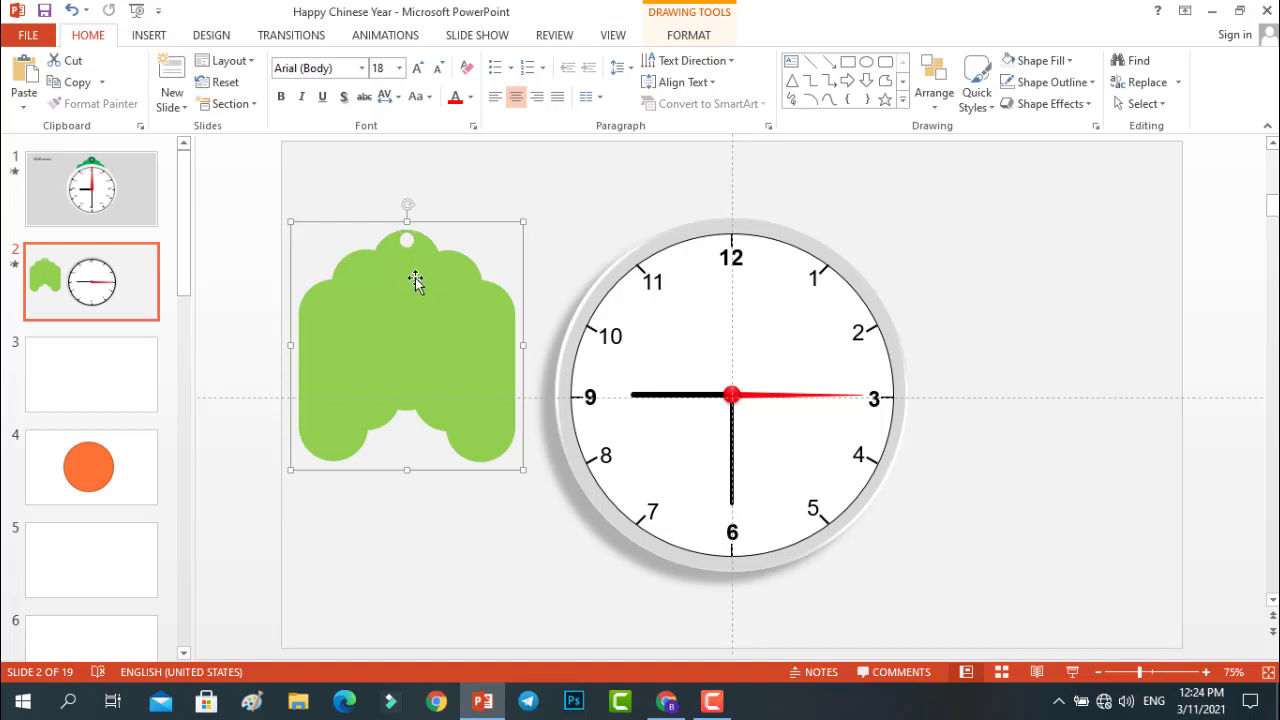
{"action": "left_click_drag", "start_coordinate": [416, 283], "coordinate": [528, 270]}
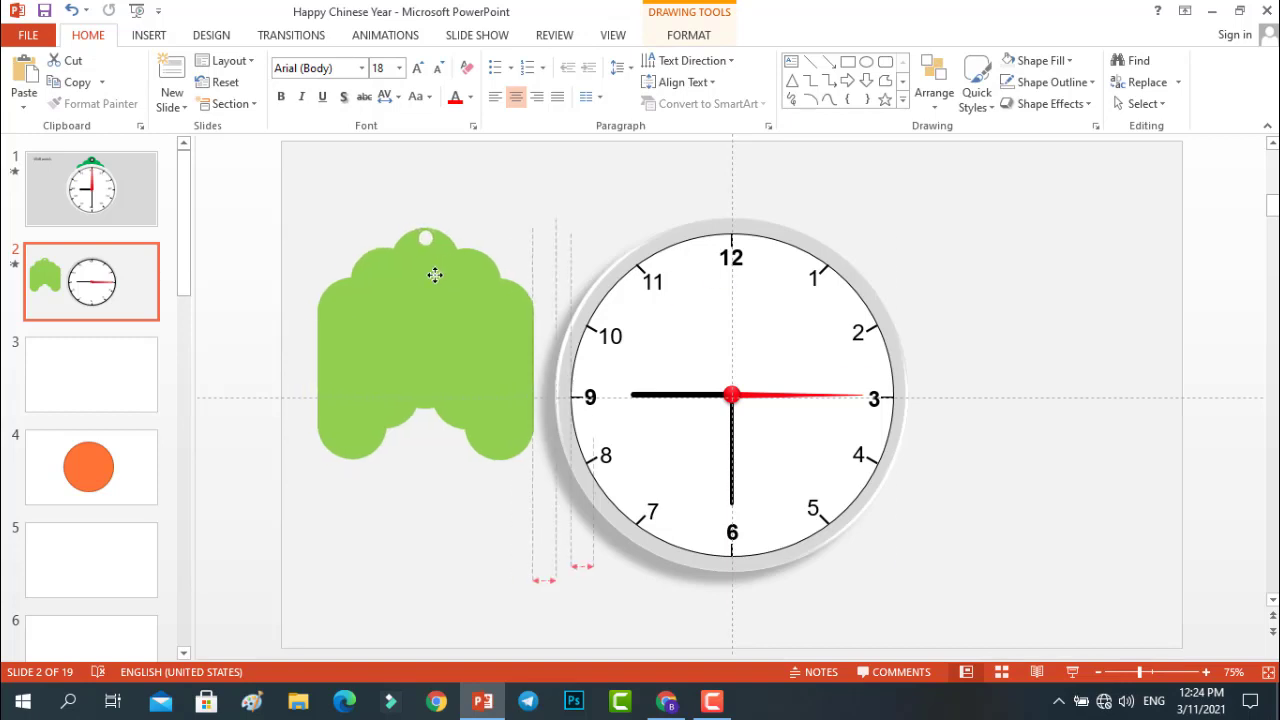
{"action": "left_click", "coordinate": [936, 108]}
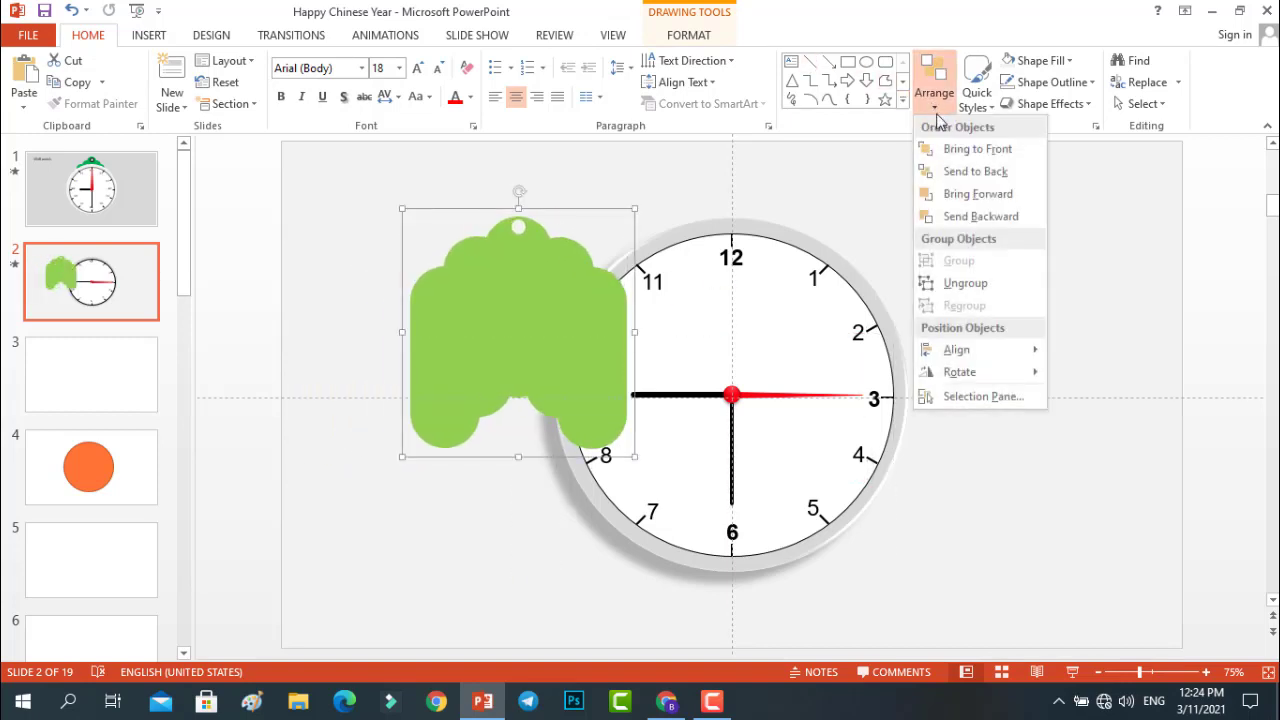
{"action": "left_click", "coordinate": [955, 172]}
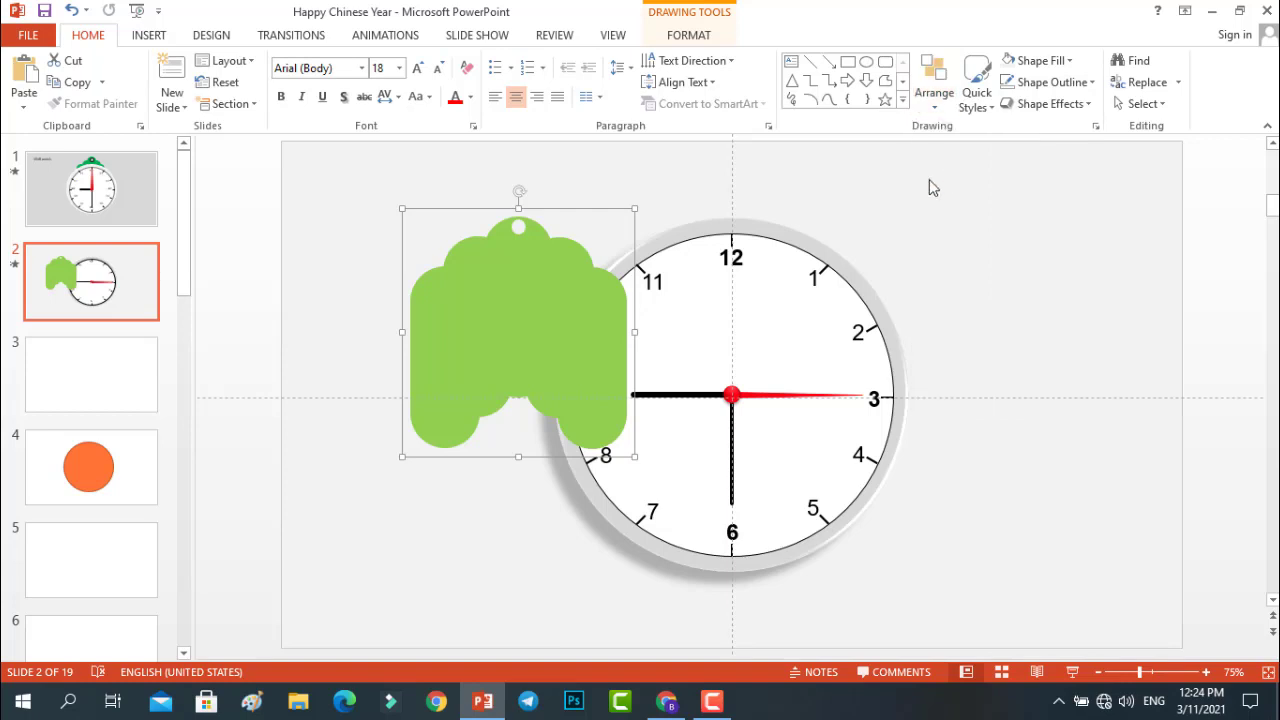
{"action": "mouse_move", "coordinate": [540, 271]}
{"action": "left_mouse_down"}
{"action": "mouse_move", "coordinate": [735, 257]}
{"action": "mouse_move", "coordinate": [753, 221]}
{"action": "left_mouse_up"}
- Run the slide show from slide 2 to watch the hands spin, then exit
{"action": "left_click", "coordinate": [950, 214]}
{"action": "scroll", "coordinate": [950, 214], "scroll_direction": "down", "scroll_amount": 1}
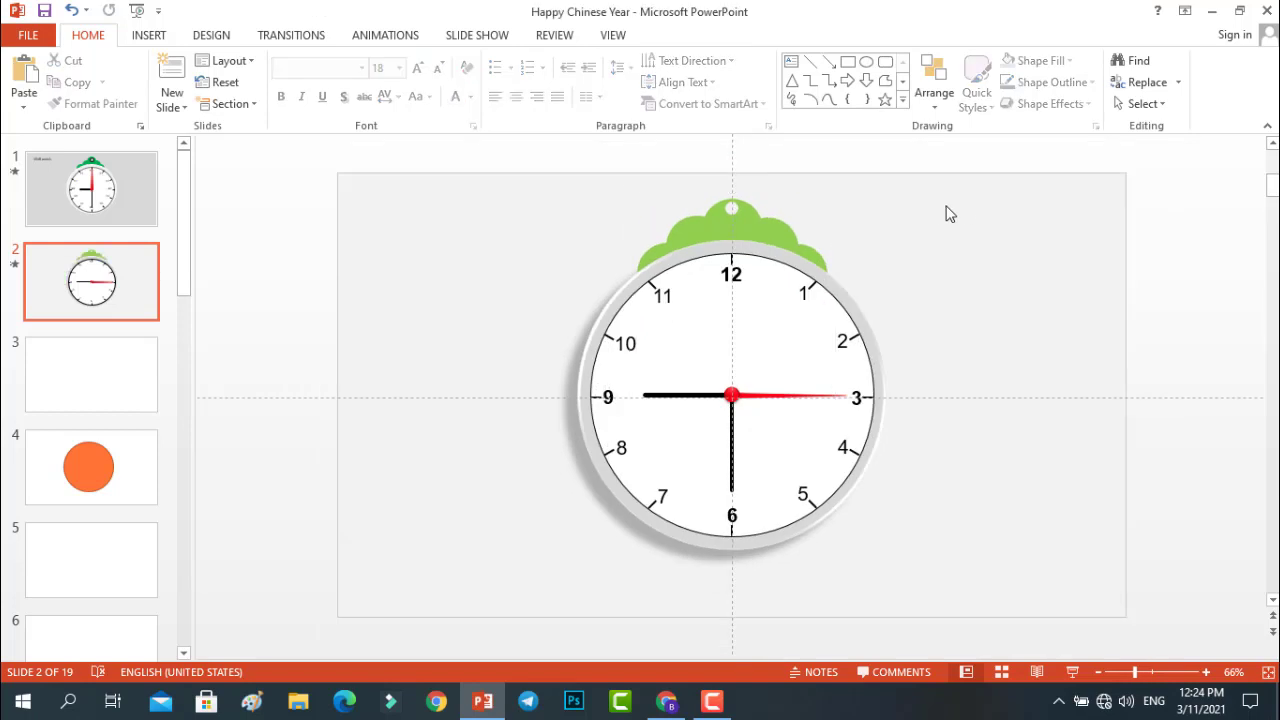
{"action": "left_click", "coordinate": [1073, 672]}
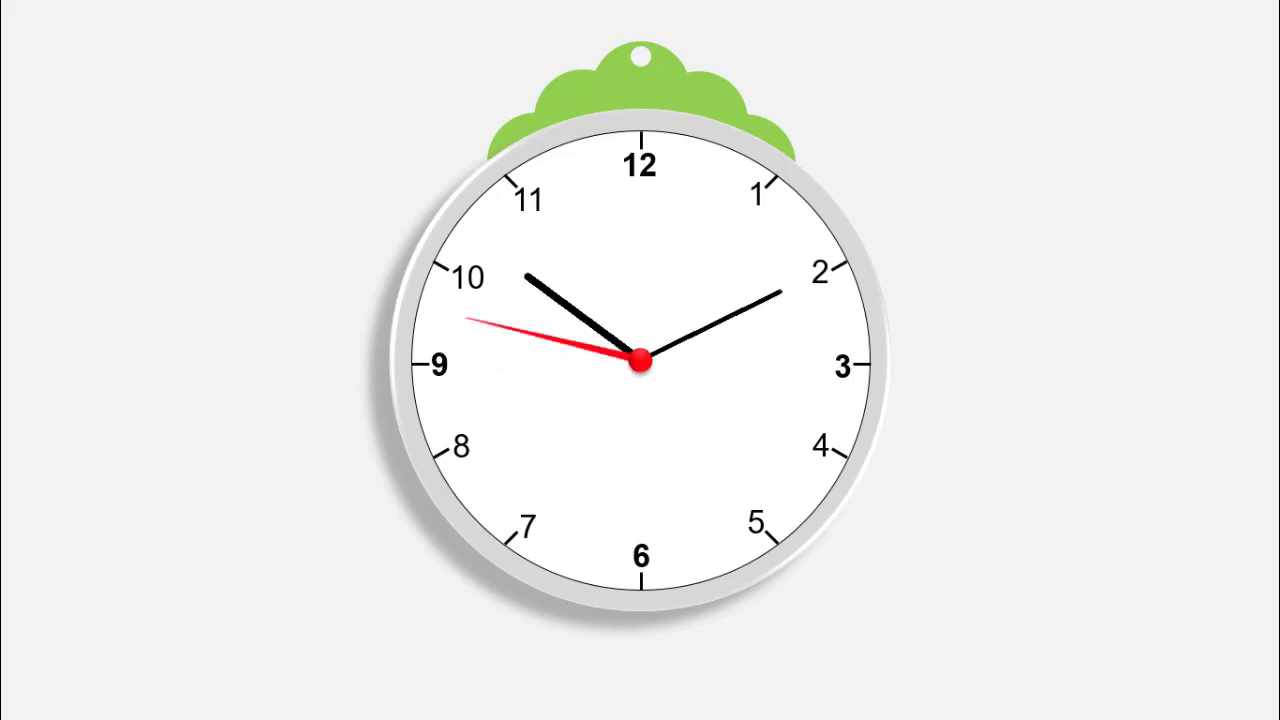
{"action": "key", "text": "Escape"}
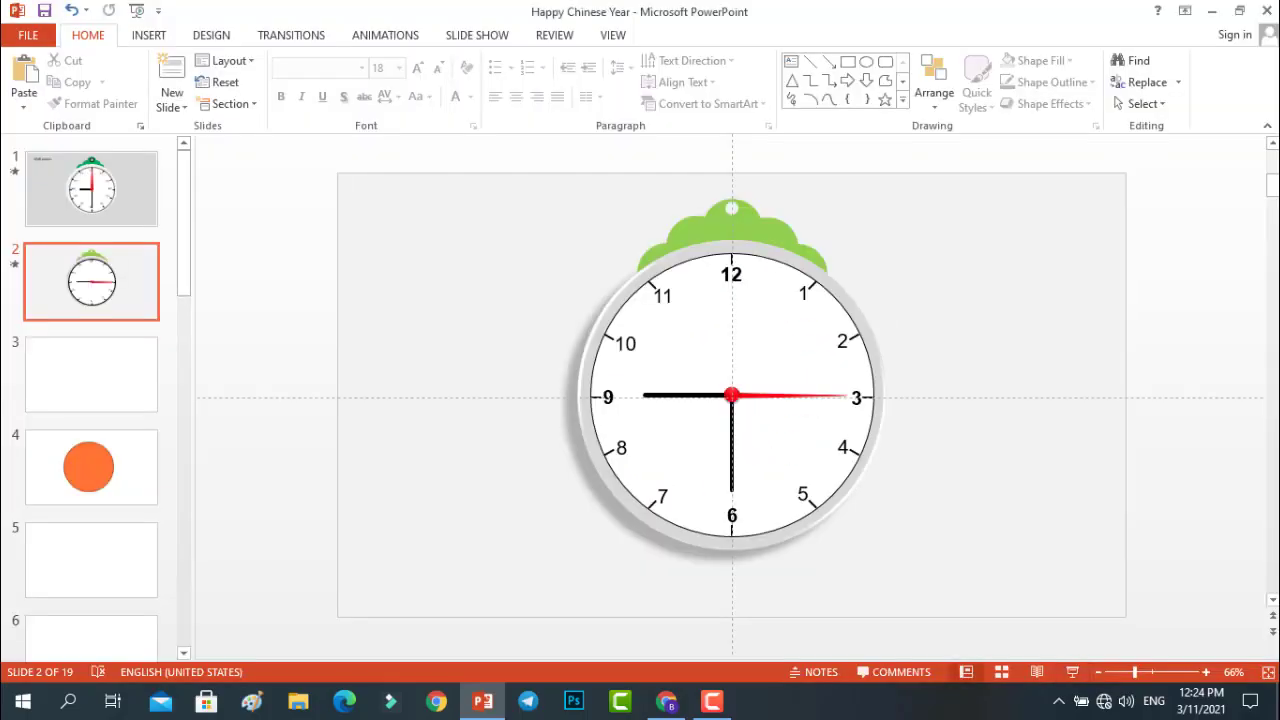
- Play the animation preview twice from the Animations tab
{"action": "left_click", "coordinate": [390, 37]}
{"action": "left_click", "coordinate": [27, 78]}
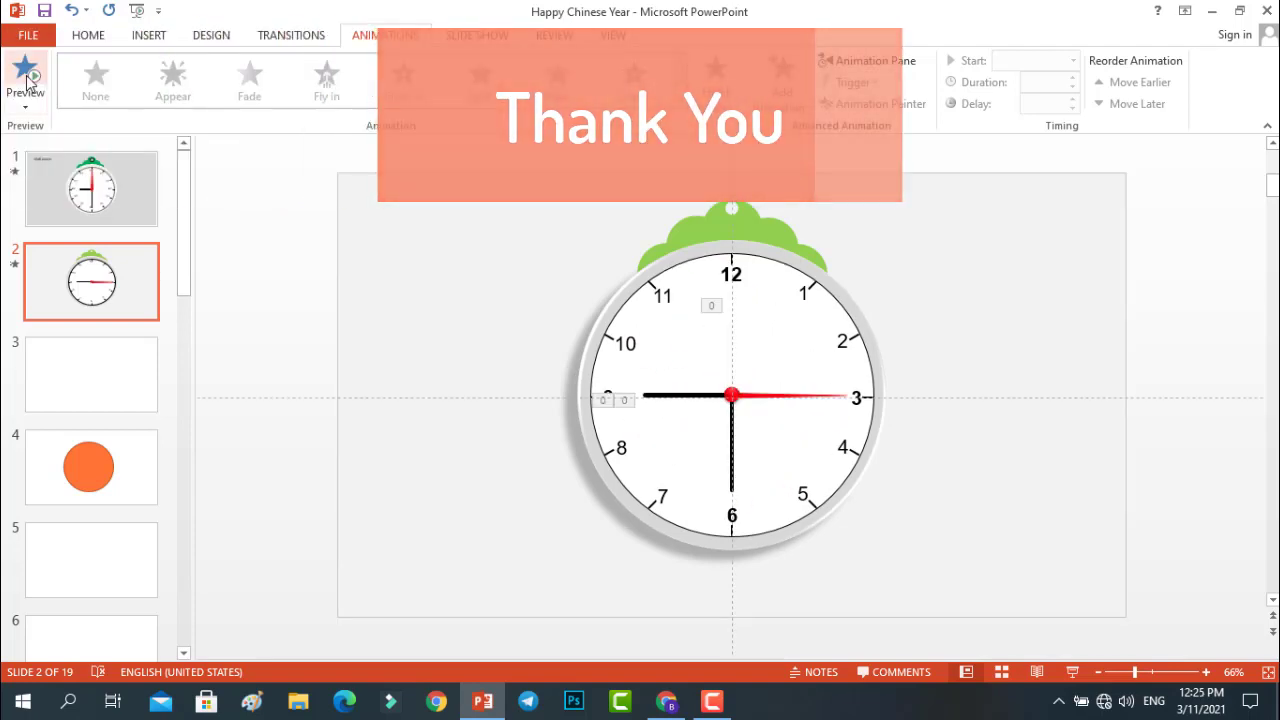
{"action": "left_click", "coordinate": [28, 80]}
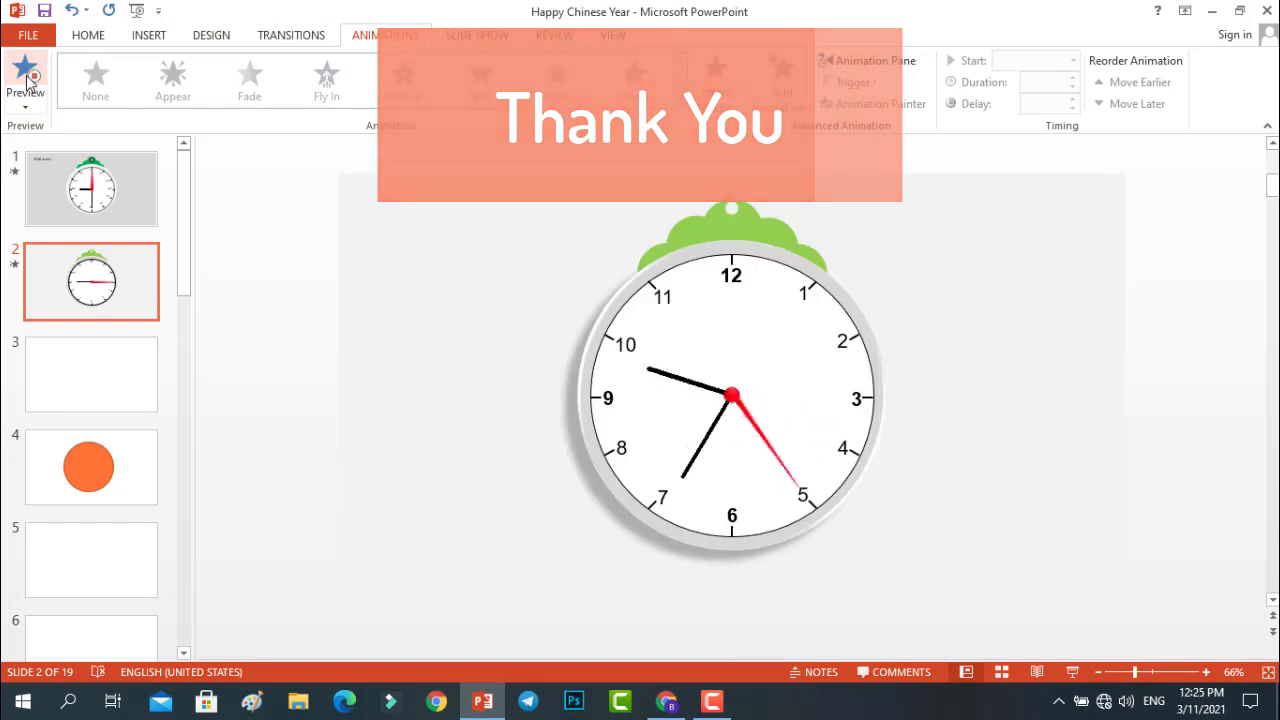